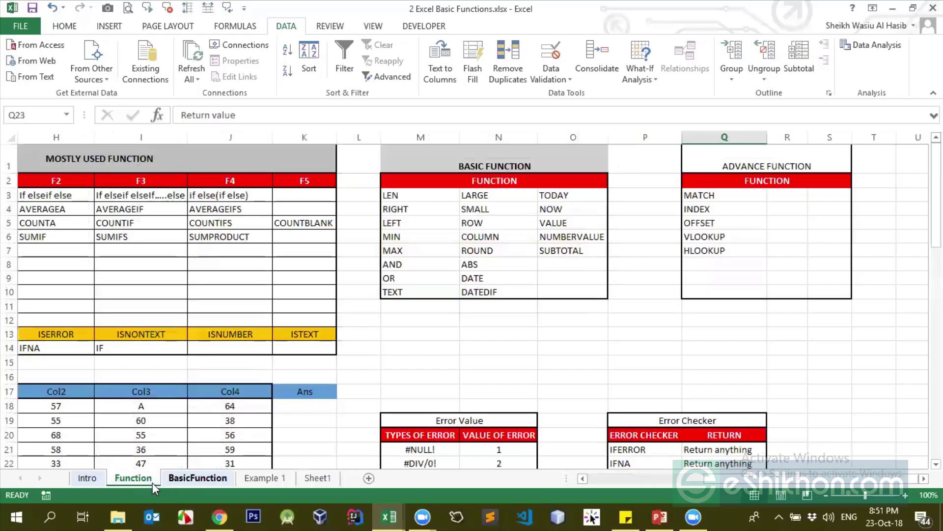
# On the Function sheet, delete every Done entry in the Status column from D3 down, leaving D3 selected
pyautogui.click(85, 478)
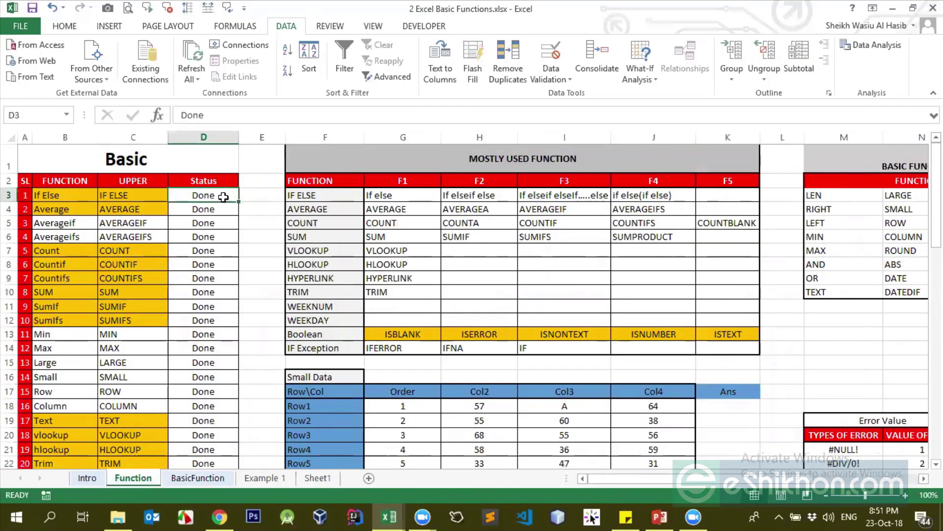
pyautogui.hotkey('ctrl', 'shift', 'Down')
pyautogui.press('Delete')
pyautogui.scroll(2, 221, 196)
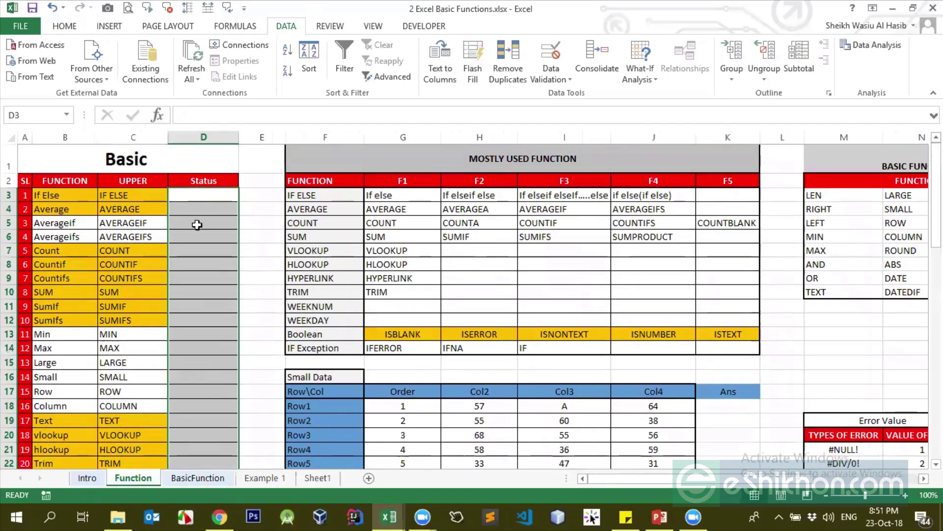
pyautogui.click(148, 209)
pyautogui.click(191, 195)
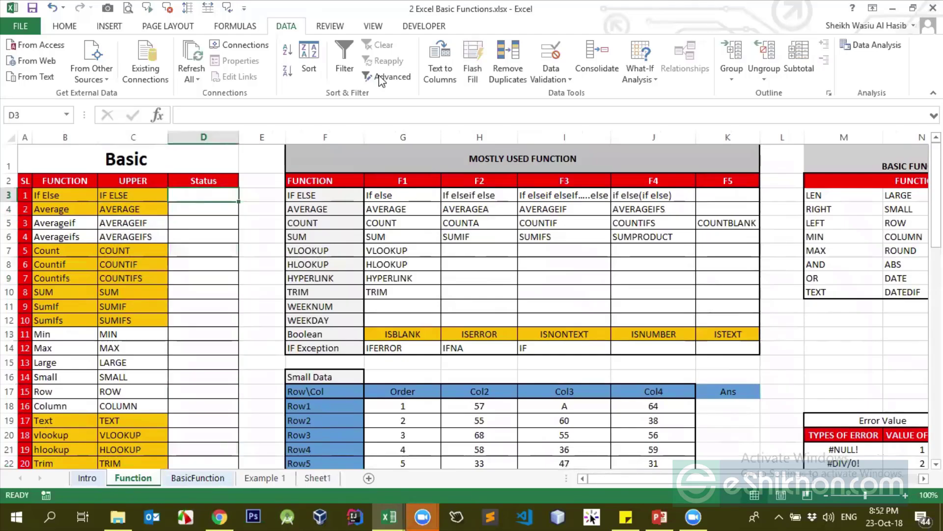
pyautogui.click(337, 82)
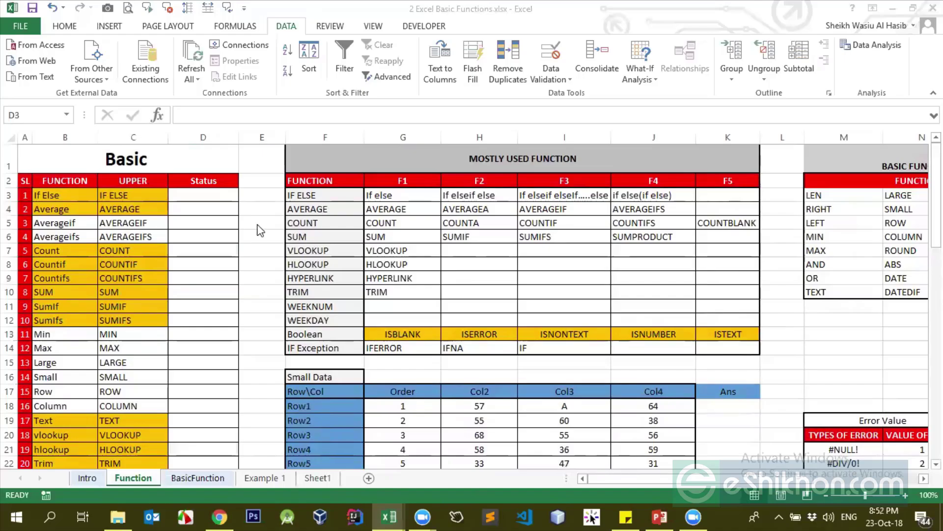
pyautogui.click(218, 197)
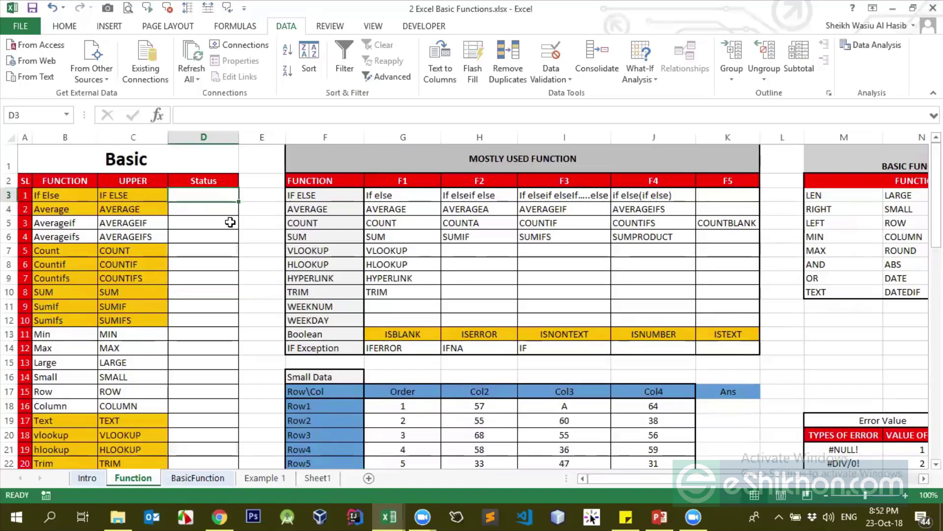
# Enter Done in cells D3 through D10, from If Else down to SUM
pyautogui.write('Done')
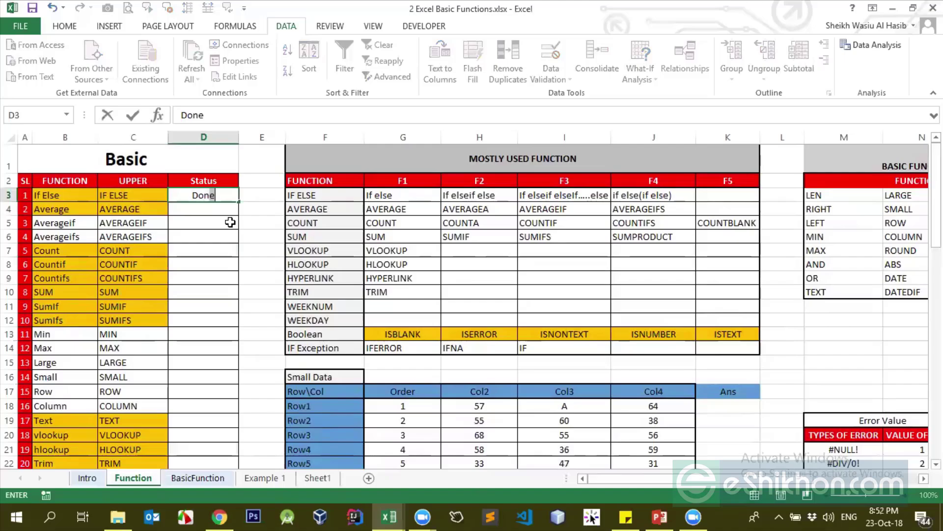
pyautogui.press('Return')
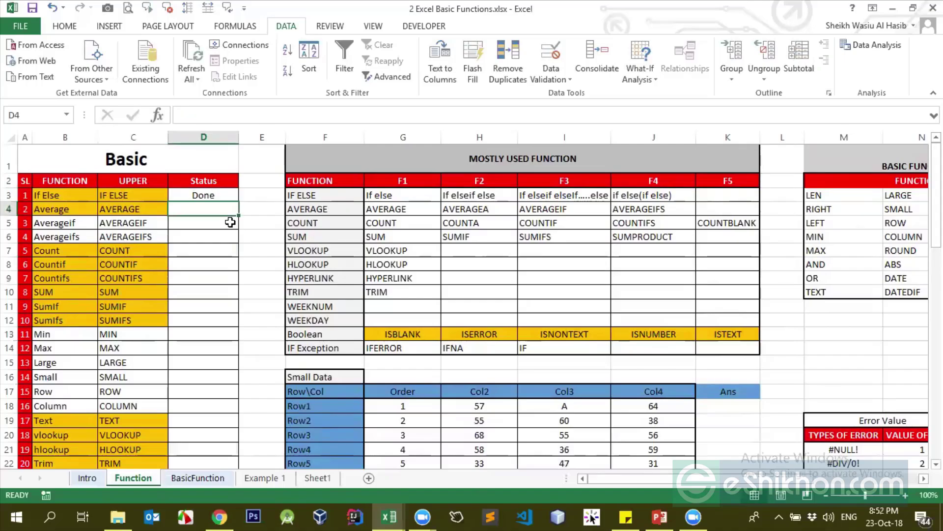
pyautogui.write('D')
pyautogui.press('Return')
pyautogui.write('D')
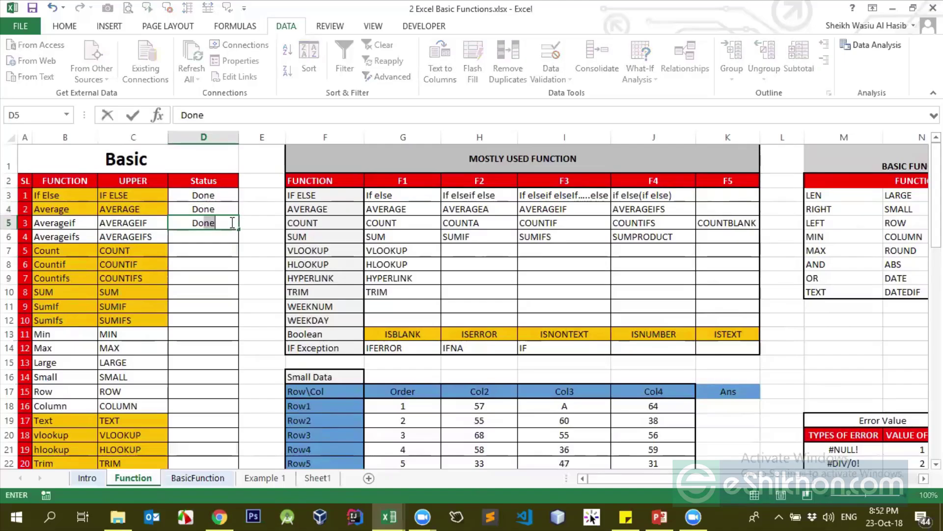
pyautogui.press('Return')
pyautogui.write('Done')
pyautogui.press('Return')
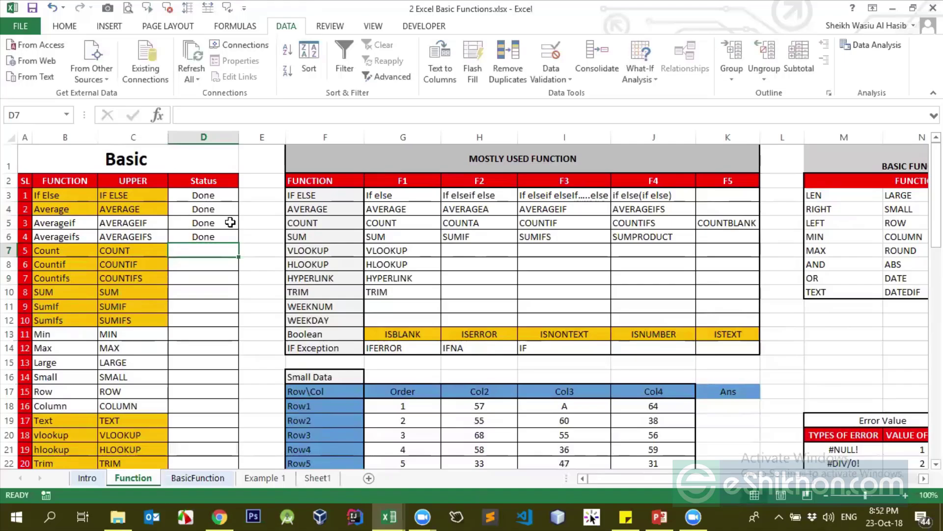
pyautogui.write('Done')
pyautogui.press('Return')
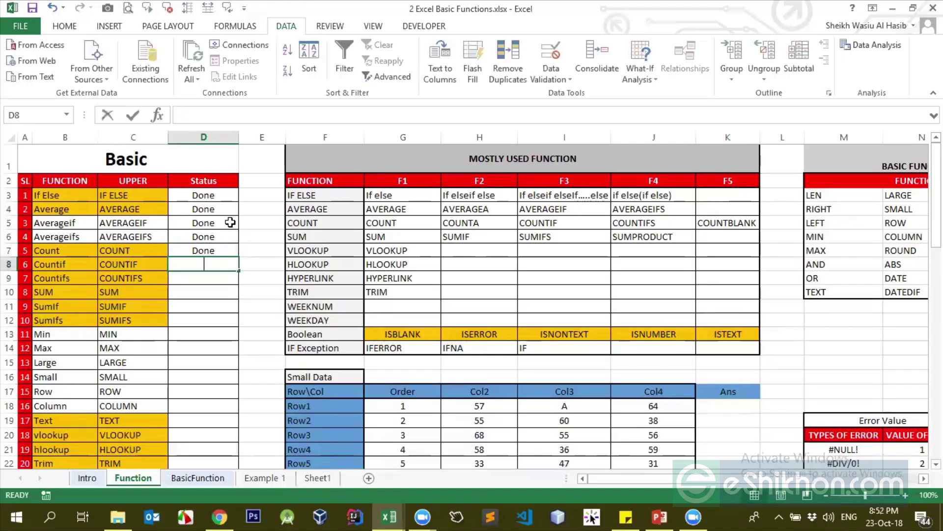
pyautogui.write('D')
pyautogui.press('Return')
pyautogui.write('D')
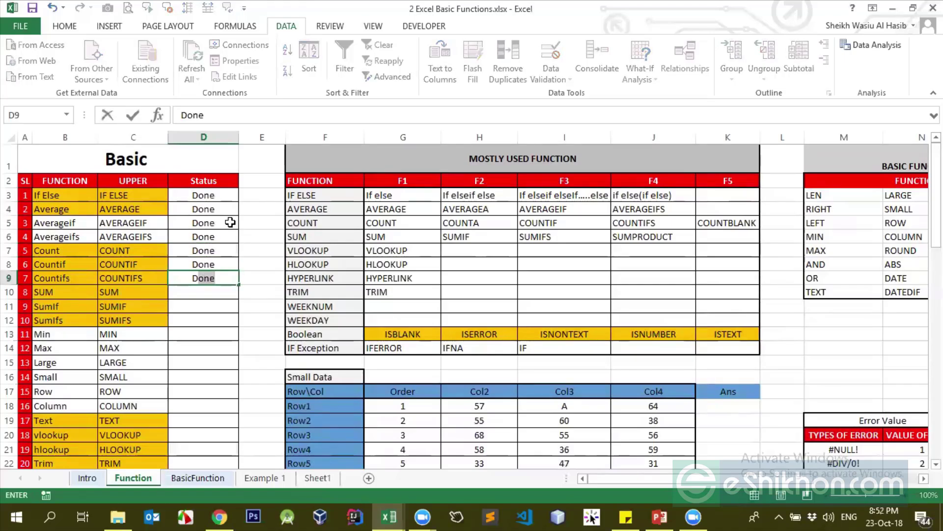
pyautogui.press('Return')
pyautogui.write('Done')
pyautogui.press('Return')
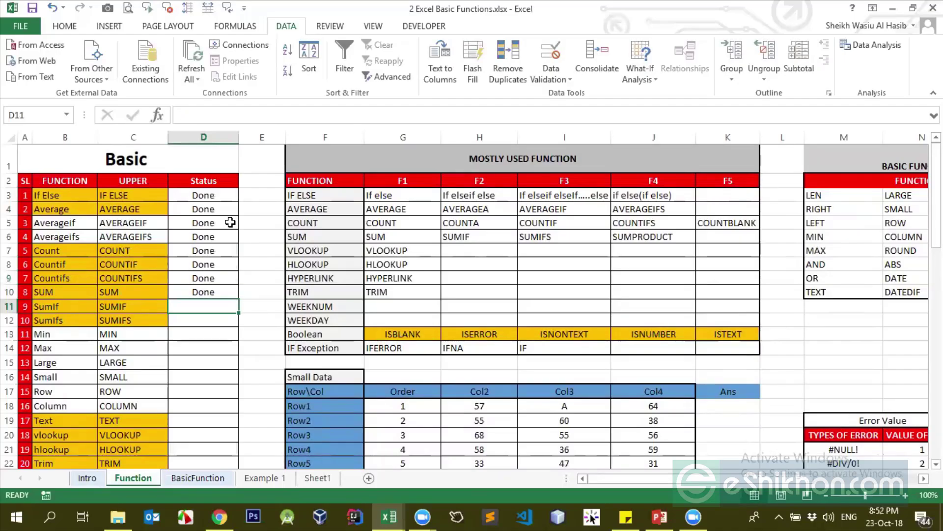
pyautogui.scroll(-1, 219, 311)
pyautogui.click(204, 264)
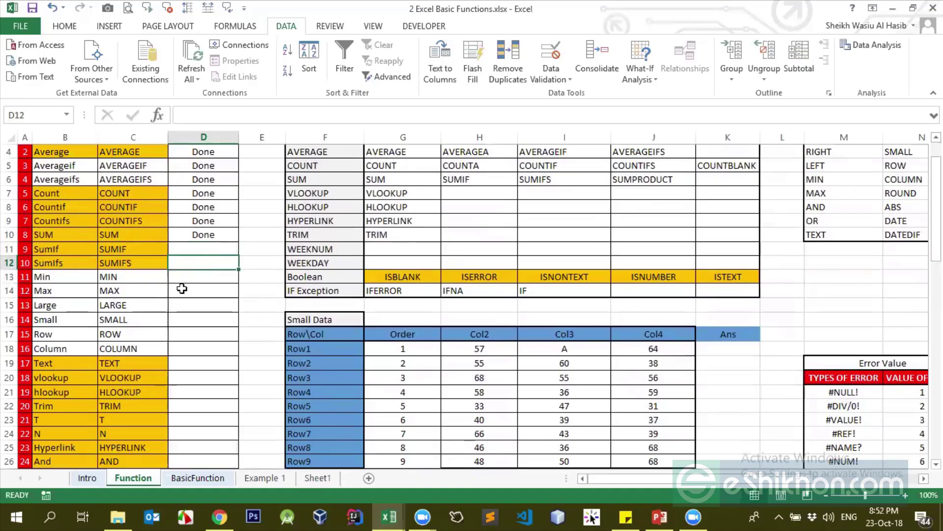
pyautogui.scroll(-2, 185, 288)
pyautogui.scroll(1, 182, 288)
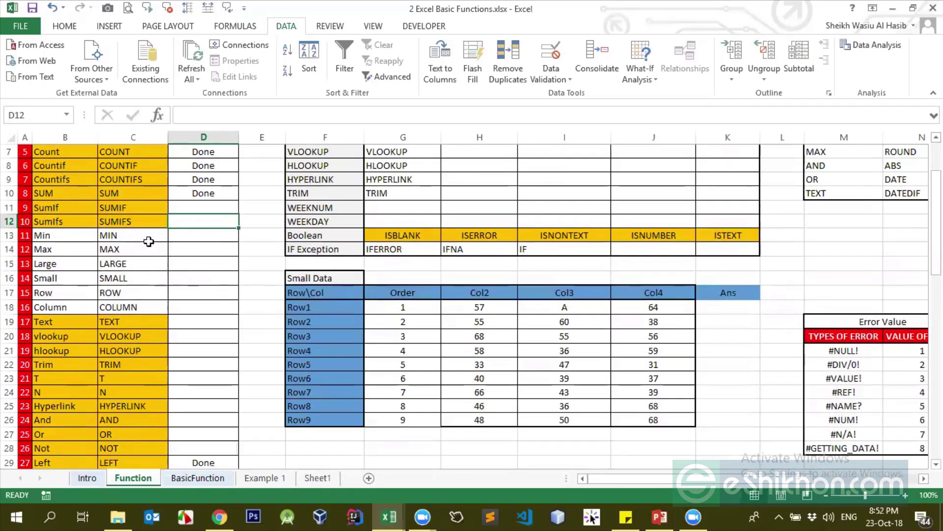
pyautogui.scroll(2, 169, 264)
pyautogui.click(726, 406)
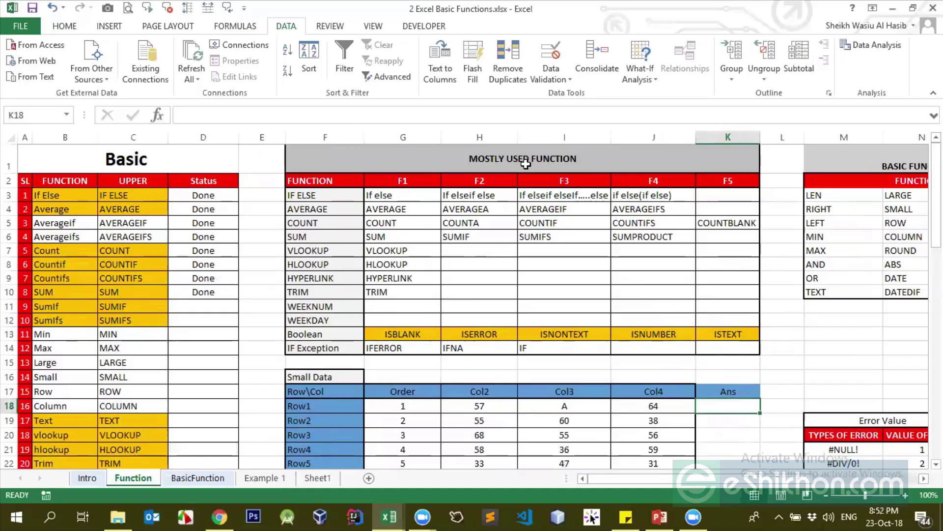
pyautogui.click(109, 322)
pyautogui.scroll(-1, 123, 324)
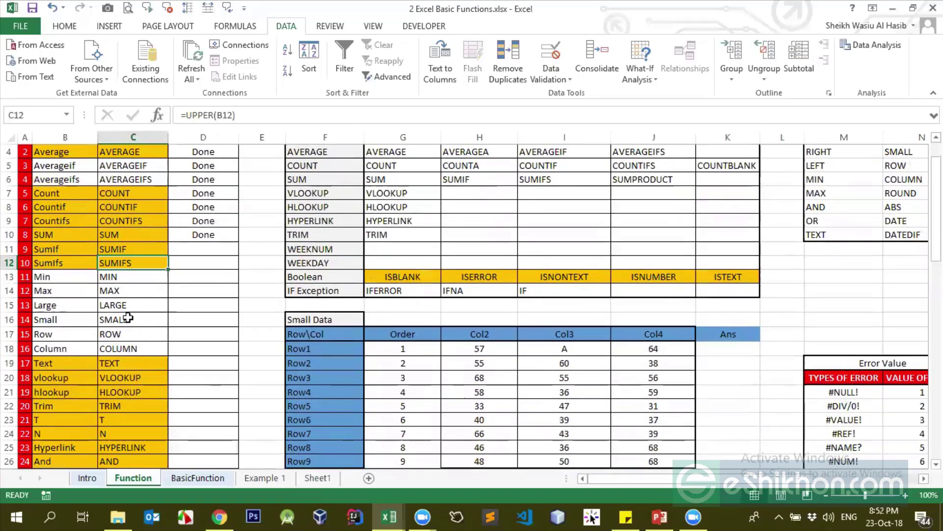
pyautogui.click(127, 290)
pyautogui.scroll(1, 147, 300)
pyautogui.click(189, 306)
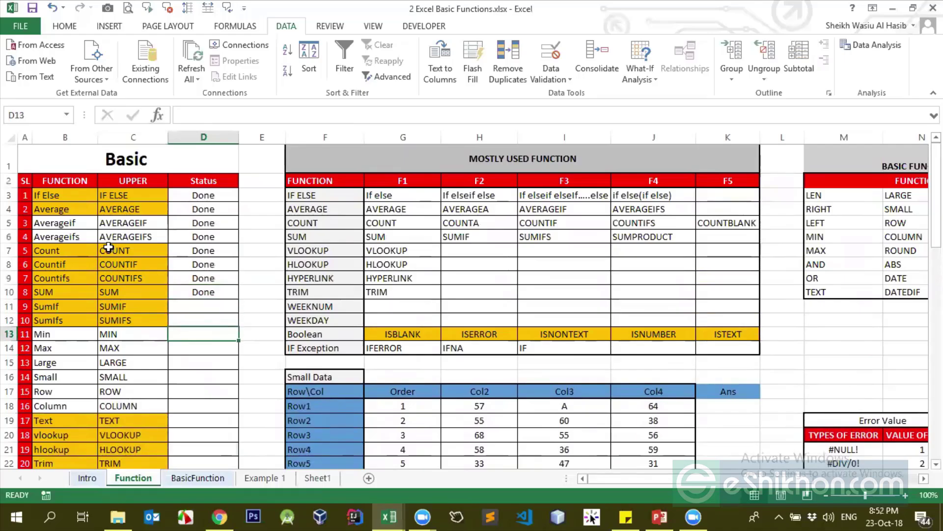
pyautogui.moveTo(106, 248); pyautogui.dragTo(111, 285)
pyautogui.click(120, 275)
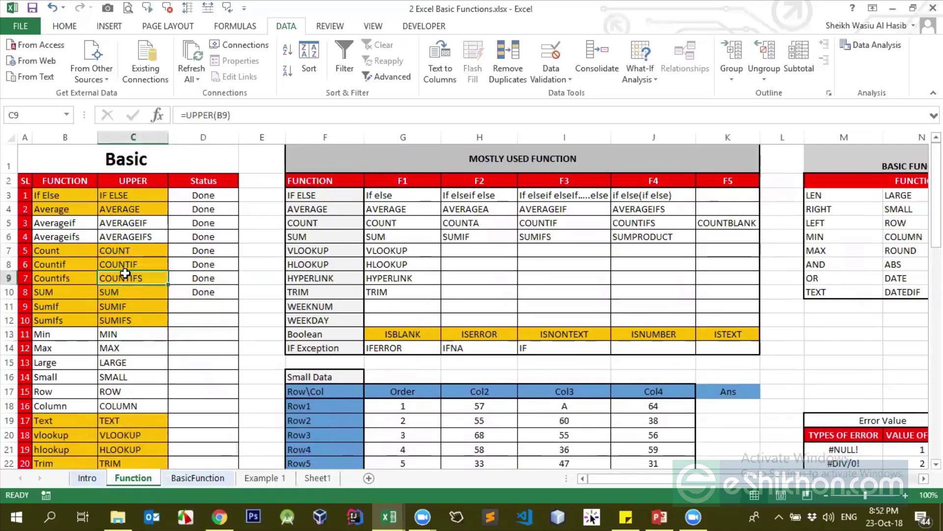
pyautogui.click(717, 411)
# Enter =SUMIF(H18:H26,">55") in K18, returning 249
pyautogui.write('=sumif(')
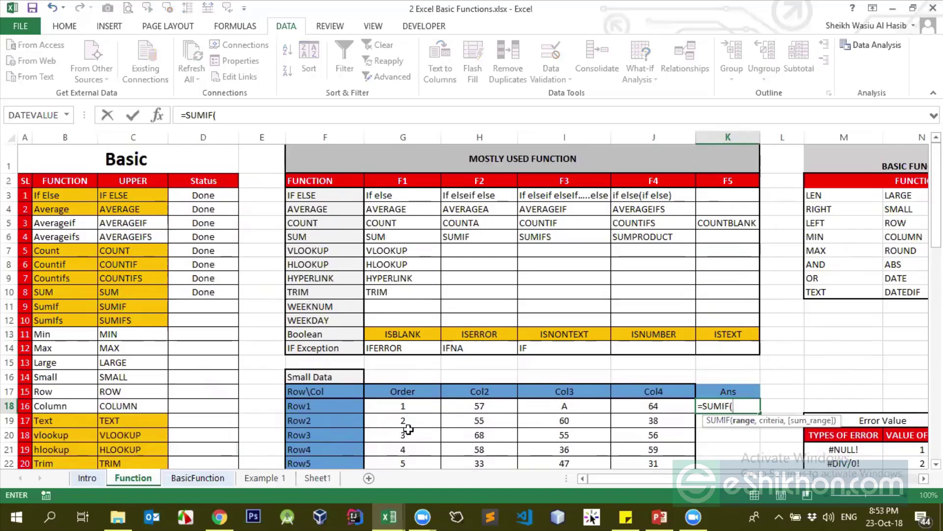
pyautogui.moveTo(465, 406); pyautogui.dragTo(476, 470)
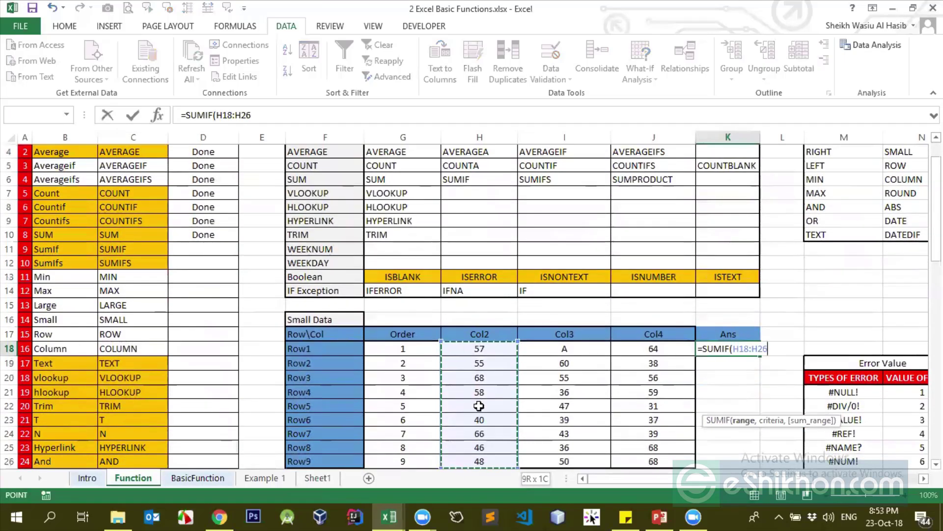
pyautogui.write(',">')
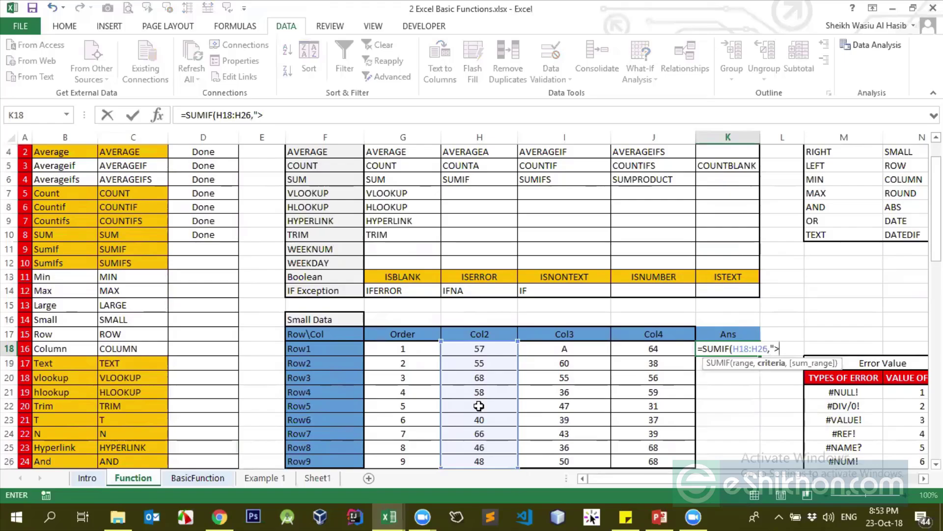
pyautogui.write('55')
pyautogui.hotkey('ctrl', 'Return')
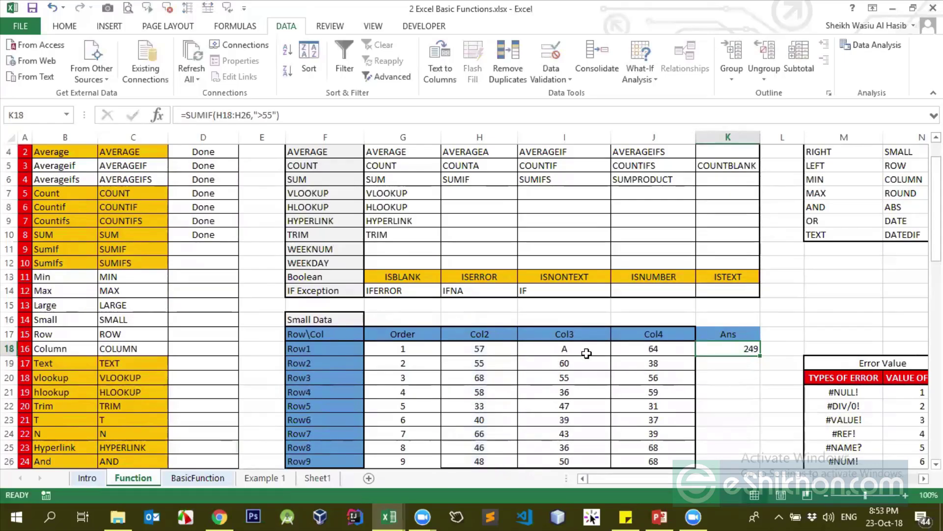
pyautogui.click(228, 118)
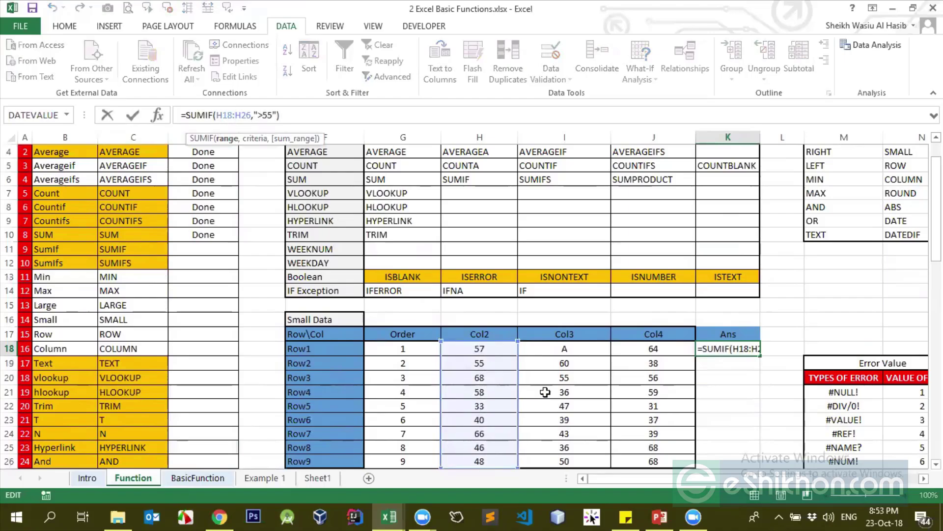
pyautogui.press('Return')
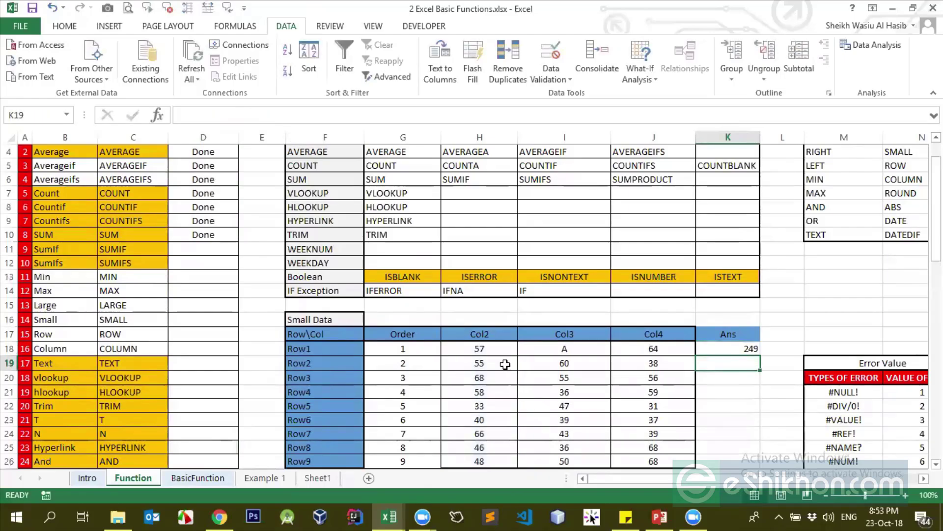
# Verify the 249 total by selecting the Col2 values 57, 68, 58 and 66
pyautogui.click(500, 348)
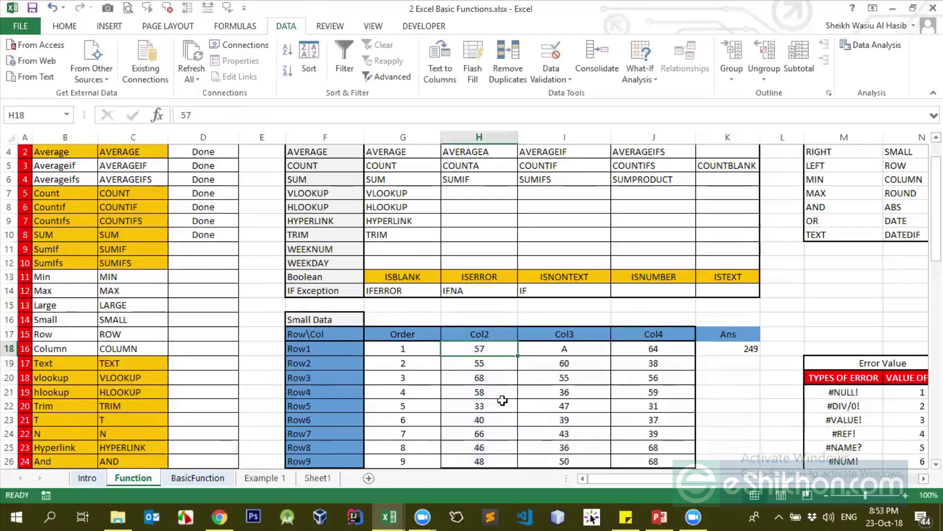
pyautogui.keyDown('ctrl'); pyautogui.click(487, 376); pyautogui.keyUp('ctrl')
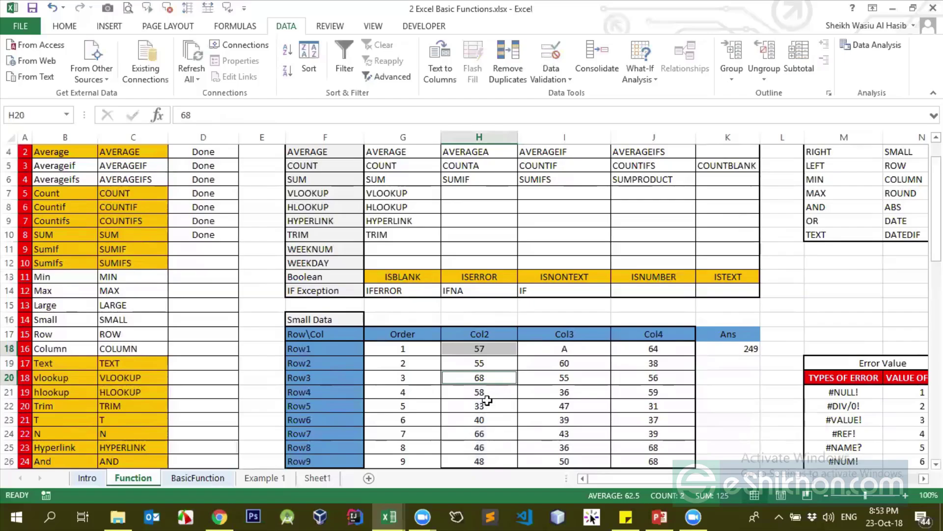
pyautogui.keyDown('ctrl'); pyautogui.click(486, 391); pyautogui.keyUp('ctrl')
pyautogui.keyDown('ctrl'); pyautogui.click(488, 434); pyautogui.keyUp('ctrl')
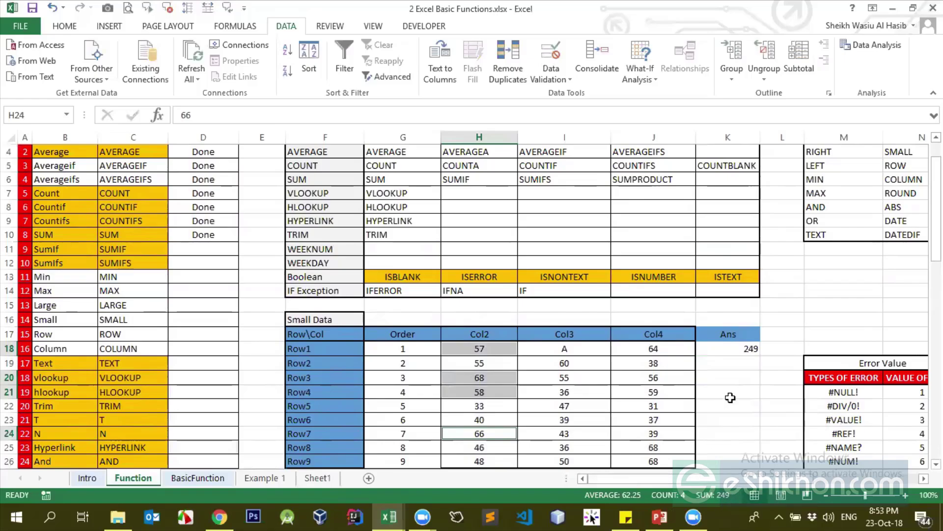
pyautogui.click(742, 352)
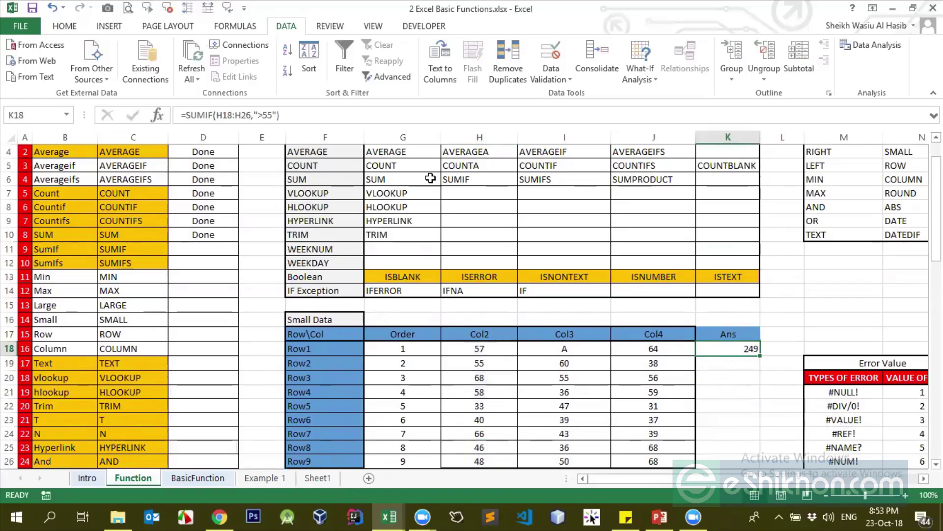
# Start a SUMIFS formula in K18 with H18:H26 as sum range, then erase it
pyautogui.write('=sumifs')
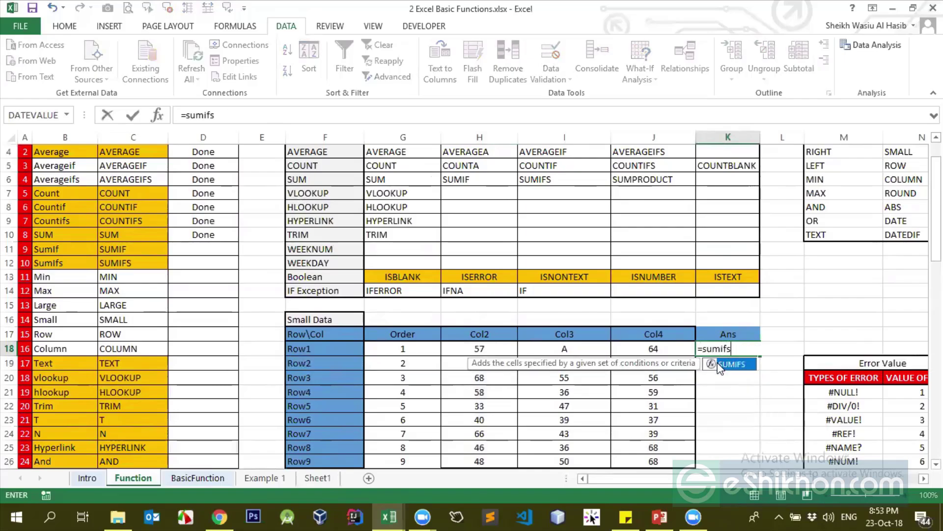
pyautogui.press('Tab')
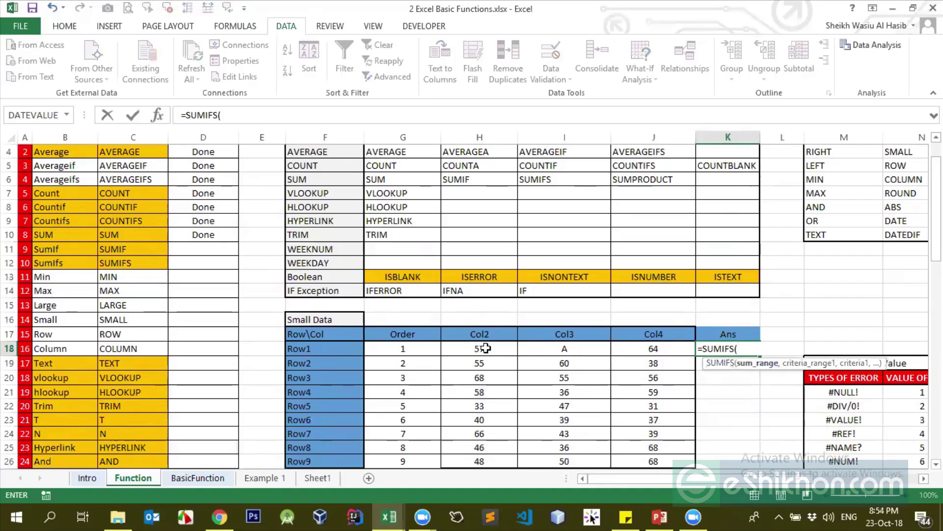
pyautogui.moveTo(486, 347); pyautogui.dragTo(492, 462)
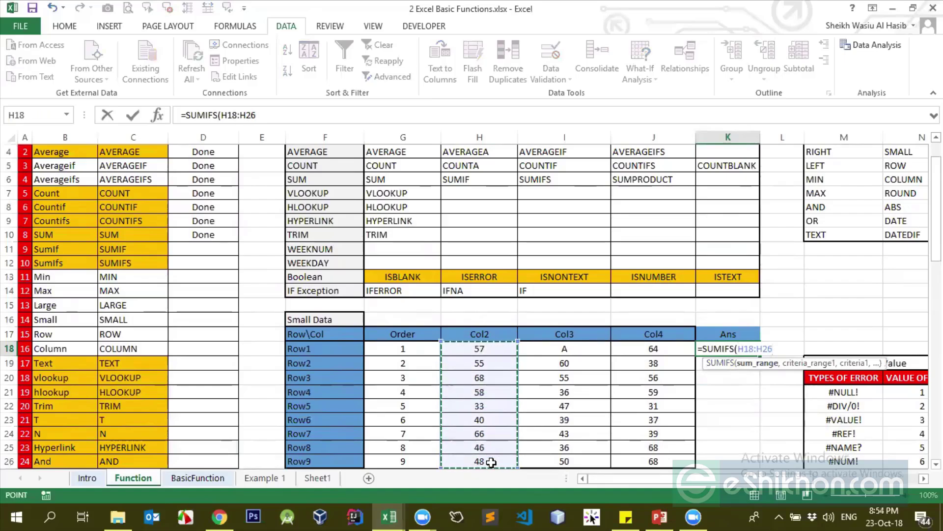
pyautogui.press('BackSpace')
pyautogui.press('BackSpace')
pyautogui.press('BackSpace')
pyautogui.press('BackSpace')
pyautogui.press('BackSpace')
pyautogui.press('BackSpace')
pyautogui.press('BackSpace')
pyautogui.press('BackSpace')
pyautogui.press('BackSpace')
pyautogui.press('BackSpace')
pyautogui.press('BackSpace')
pyautogui.press('BackSpace')
pyautogui.press('BackSpace')
pyautogui.press('BackSpace')
pyautogui.press('BackSpace')
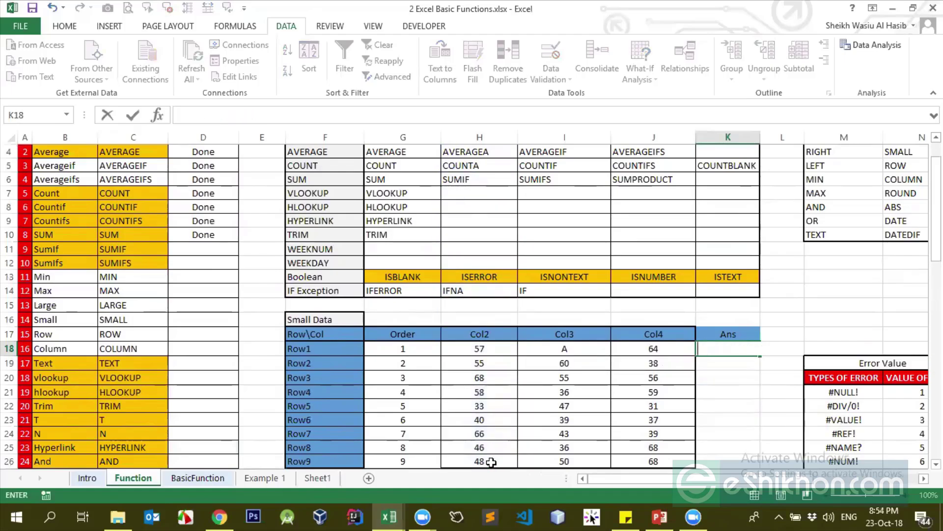
pyautogui.press('Return')
# On Sheet1, rename the countif and countifs headings to sumif and sumifs
pyautogui.click(318, 478)
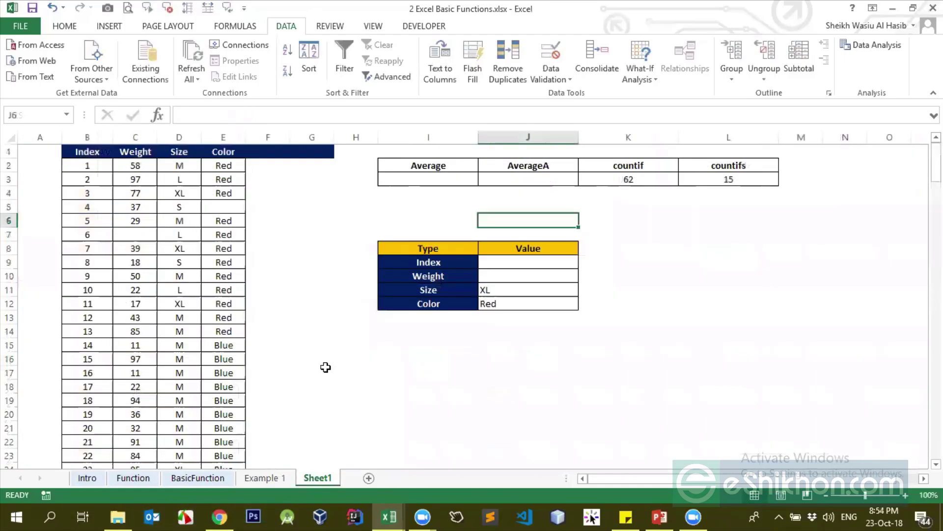
pyautogui.click(660, 166)
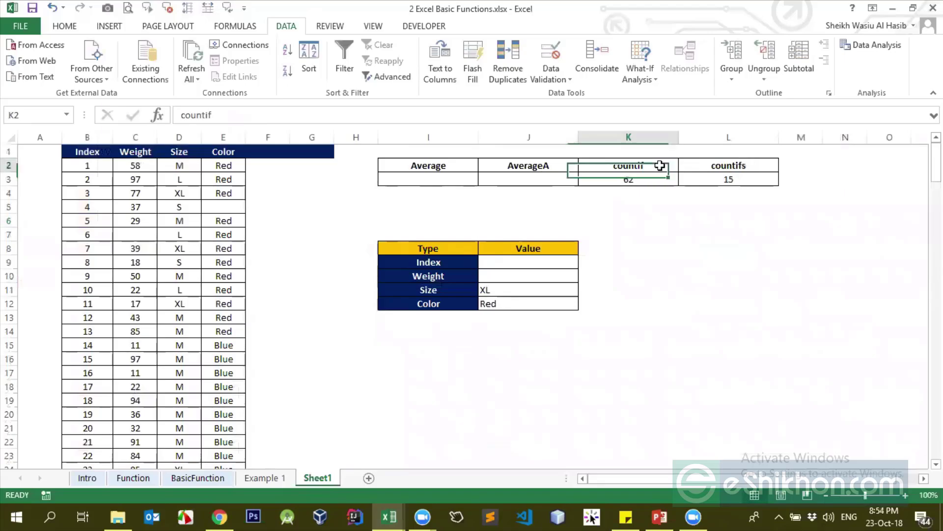
pyautogui.write('sumif')
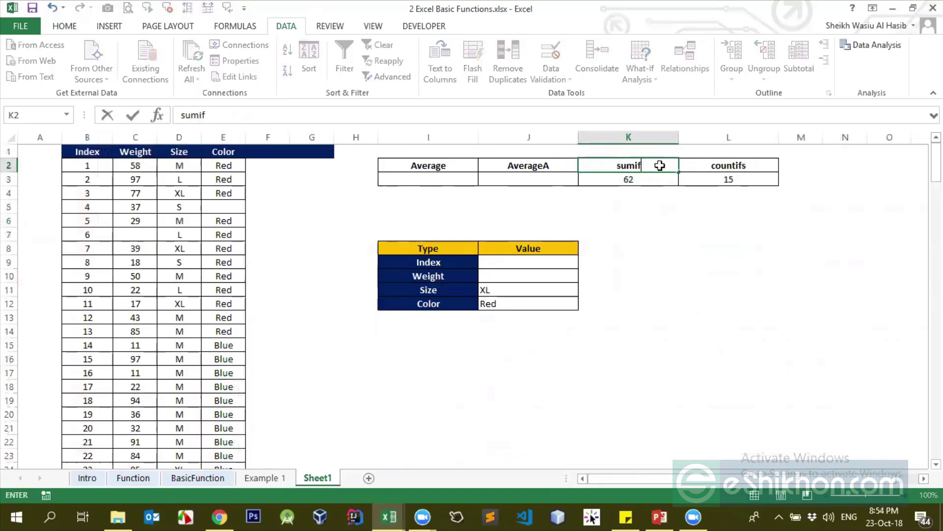
pyautogui.press('Return')
pyautogui.press('Right')
pyautogui.press('Up')
pyautogui.write('sumifs')
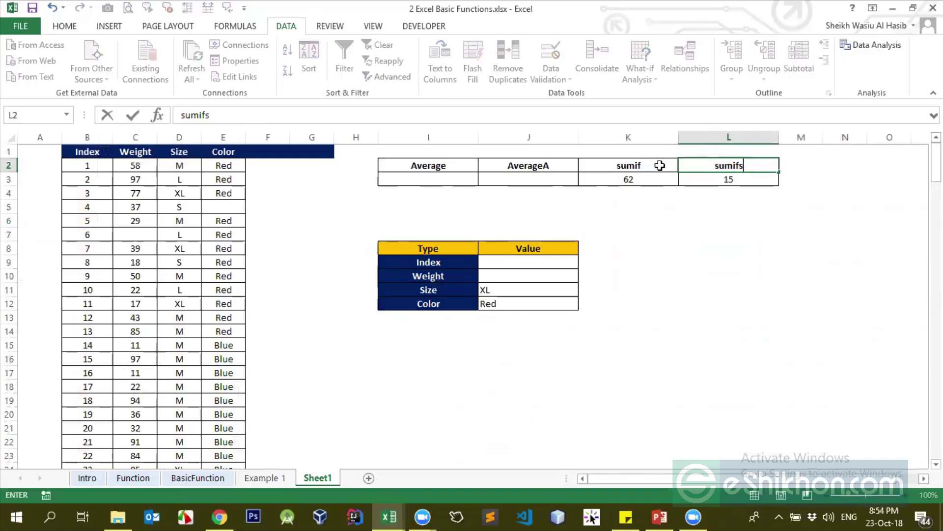
pyautogui.press('Return')
# Start =SUMIFS in L3 with the Weight range C2:C183 as sum range
pyautogui.write('=sumifs')
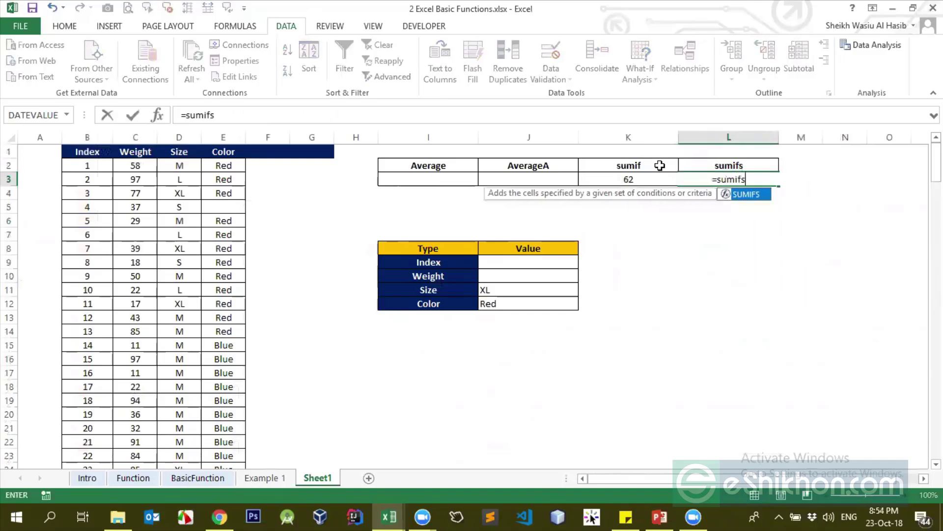
pyautogui.press('Tab')
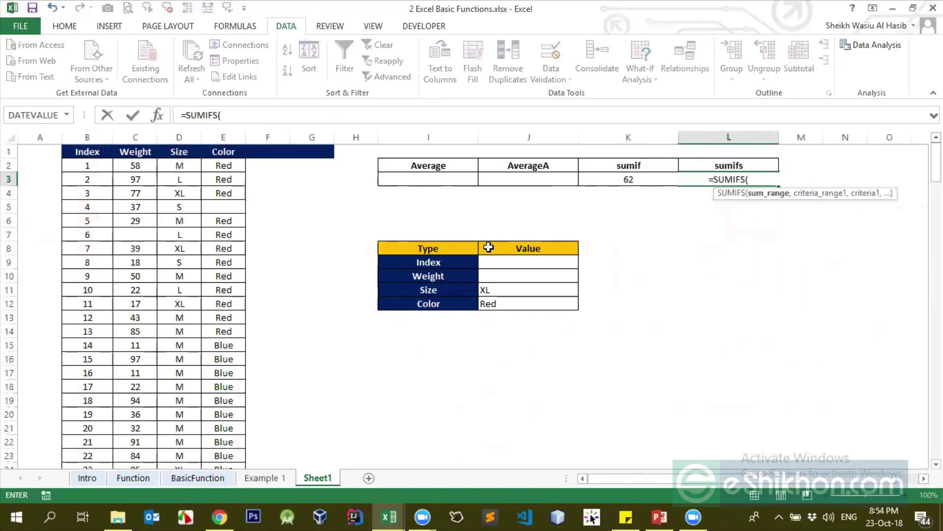
pyautogui.click(143, 166)
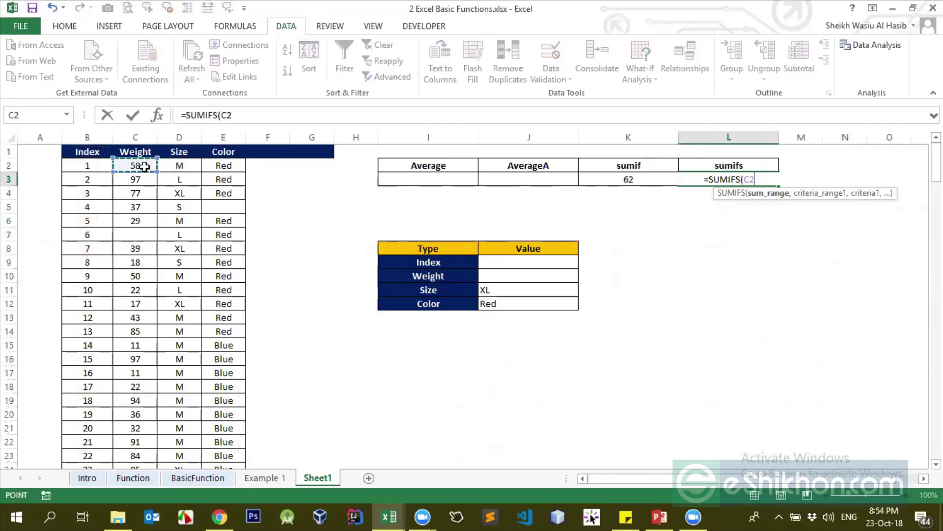
pyautogui.hotkey('ctrl', 'shift', 'Down')
pyautogui.click(144, 166)
pyautogui.hotkey('ctrl', 'shift', 'Down')
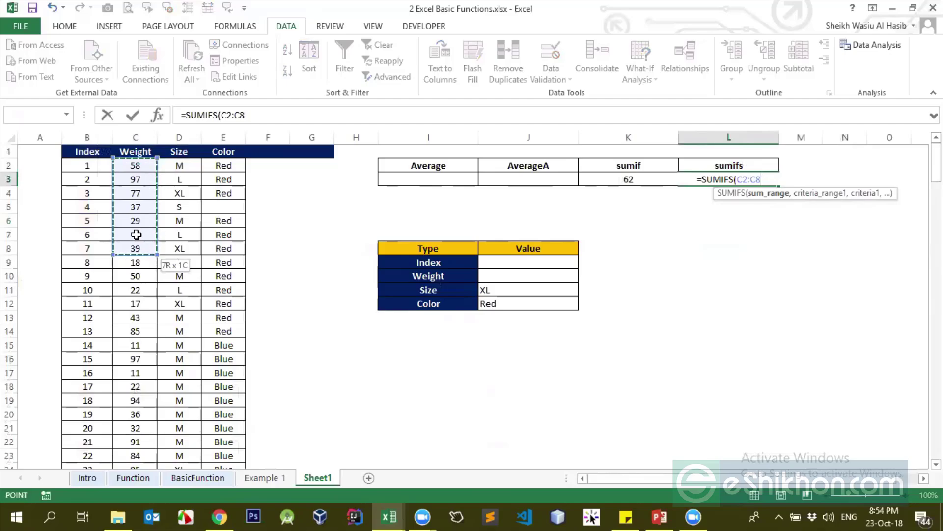
pyautogui.hotkey('ctrl', 'shift', 'Down')
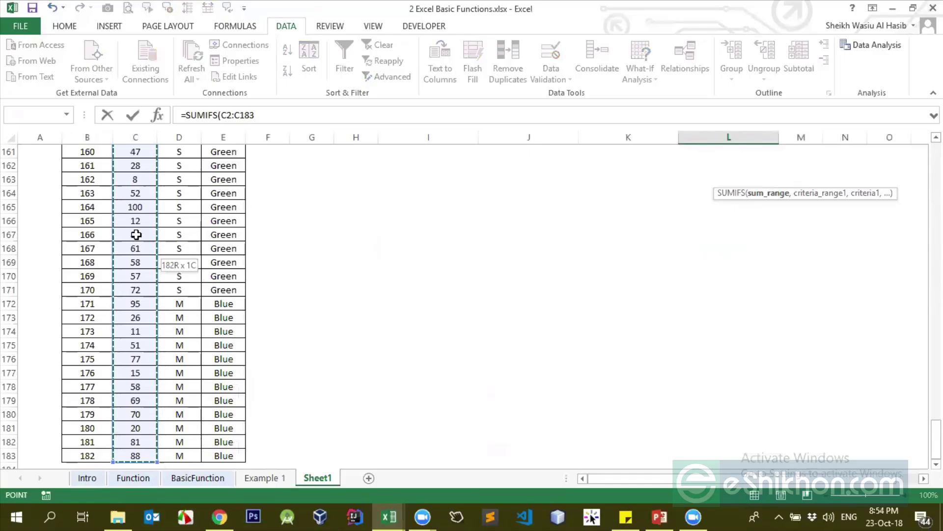
pyautogui.moveTo(936, 439); pyautogui.dragTo(936, 148)
# Try the criteria "40", ">40" and "<40" in the formula, then delete them
pyautogui.click(345, 114)
pyautogui.write(',')
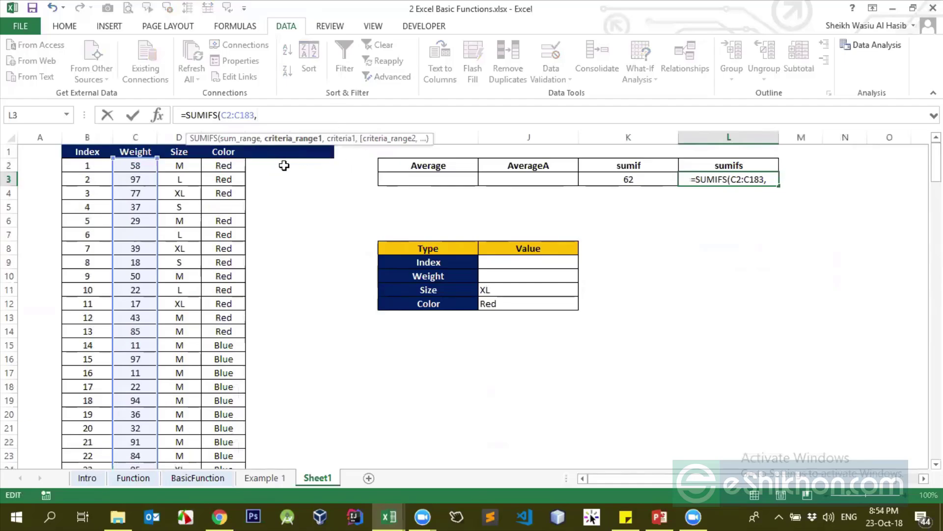
pyautogui.write('"')
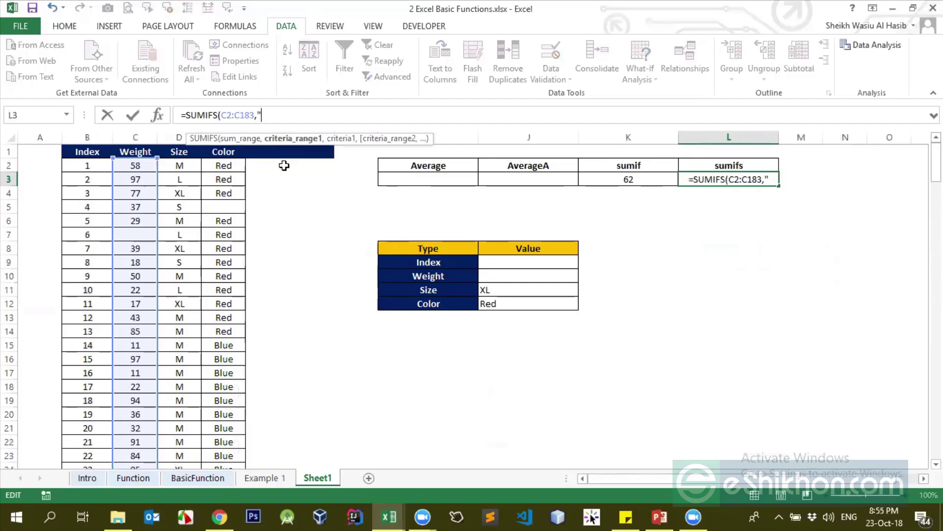
pyautogui.write('40')
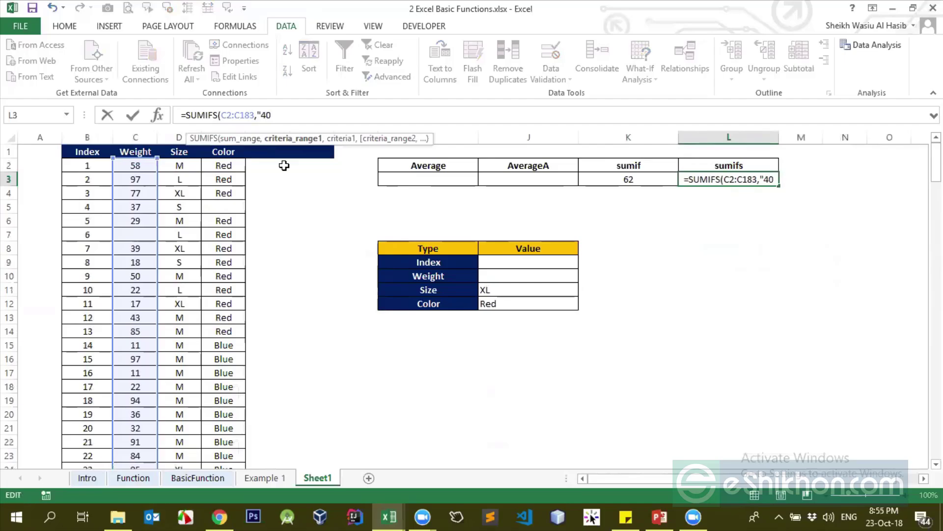
pyautogui.press('BackSpace')
pyautogui.press('BackSpace')
pyautogui.write('>40')
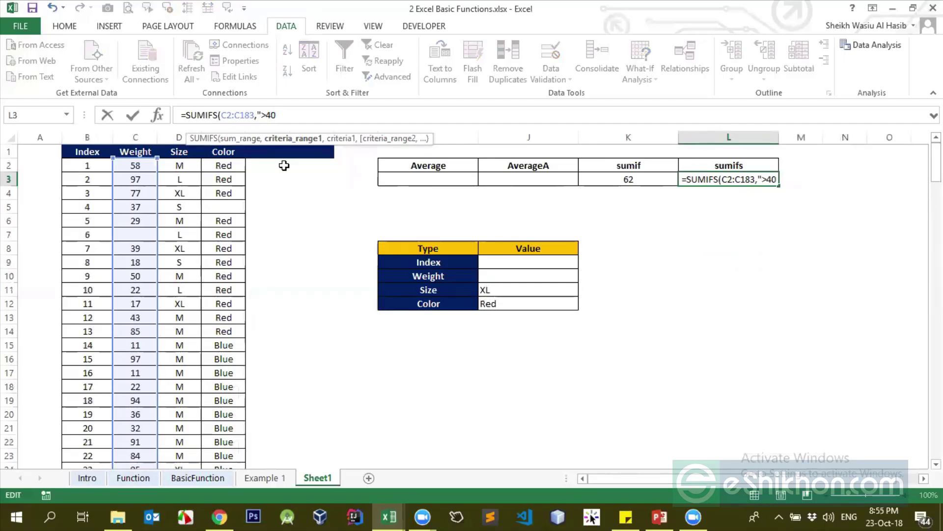
pyautogui.write('"')
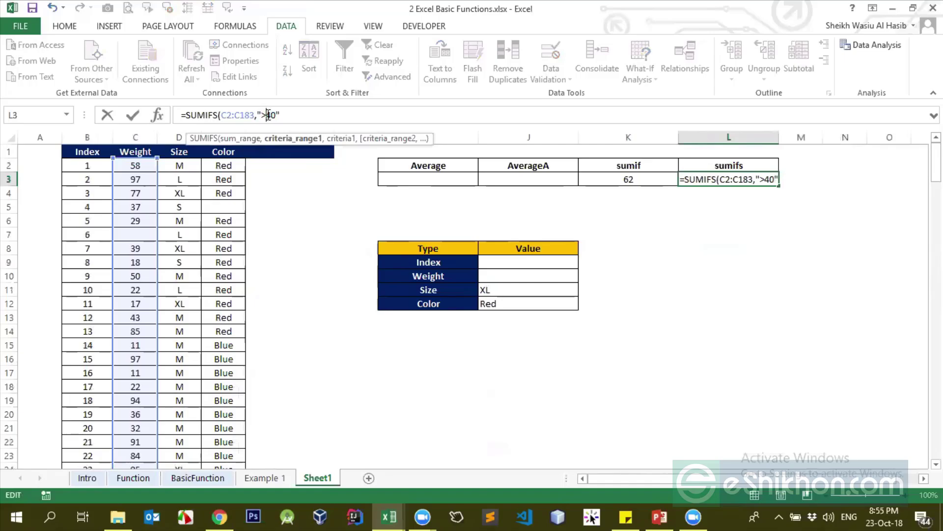
pyautogui.press('BackSpace')
pyautogui.write('<40",')
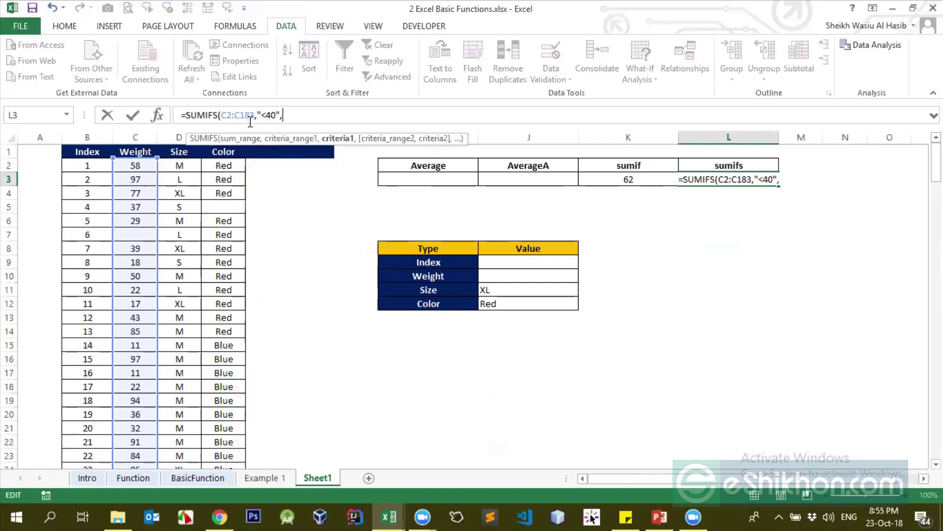
pyautogui.moveTo(260, 115); pyautogui.dragTo(294, 114)
pyautogui.press('BackSpace')
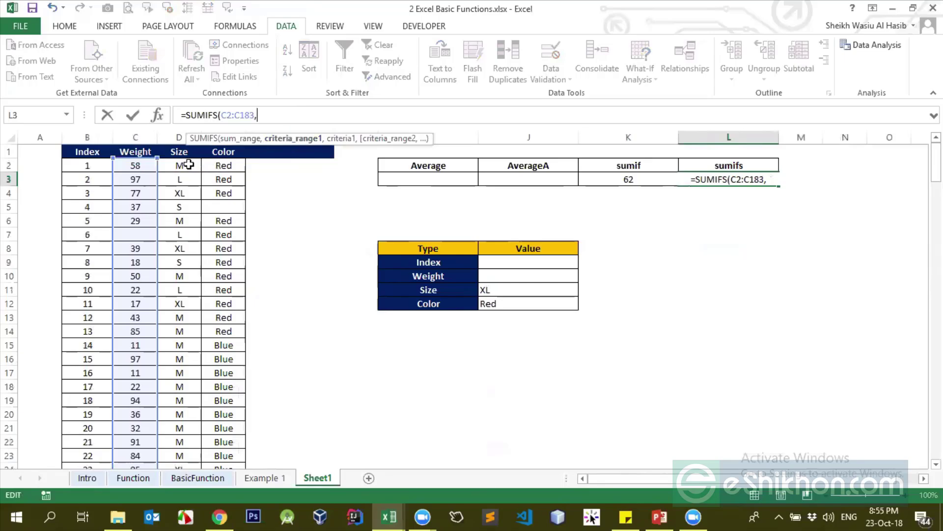
# Add the Size column D2:D183 as the first criteria range, removing a trial quoted criterion
pyautogui.moveTo(189, 165); pyautogui.dragTo(203, 278)
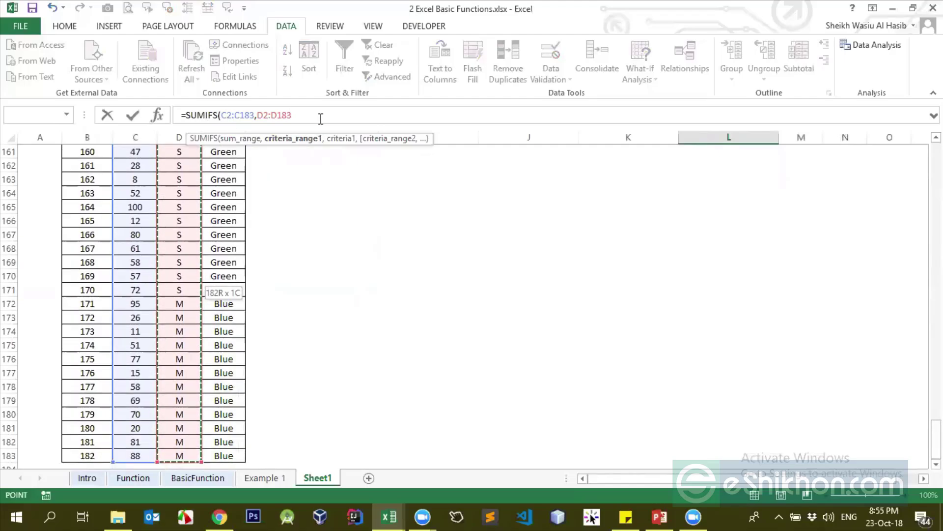
pyautogui.write(',')
pyautogui.moveTo(936, 440); pyautogui.dragTo(936, 159)
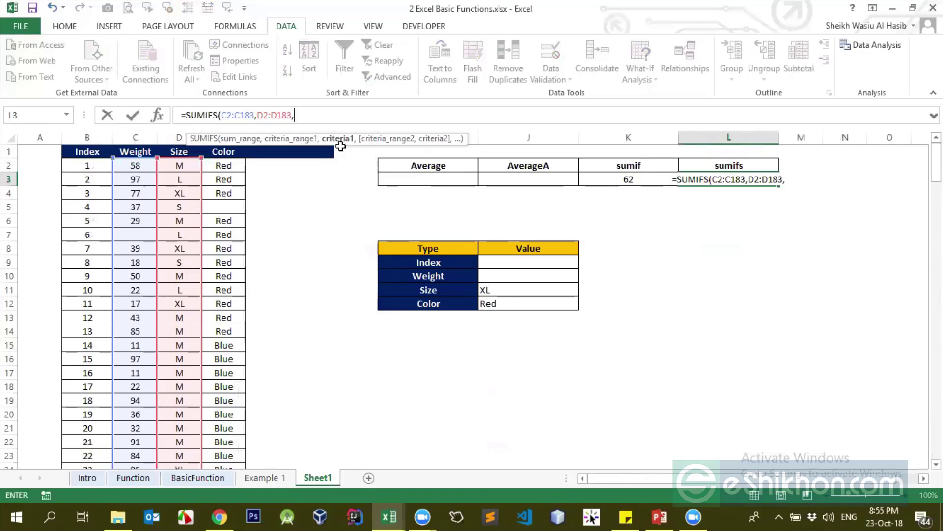
pyautogui.write('""')
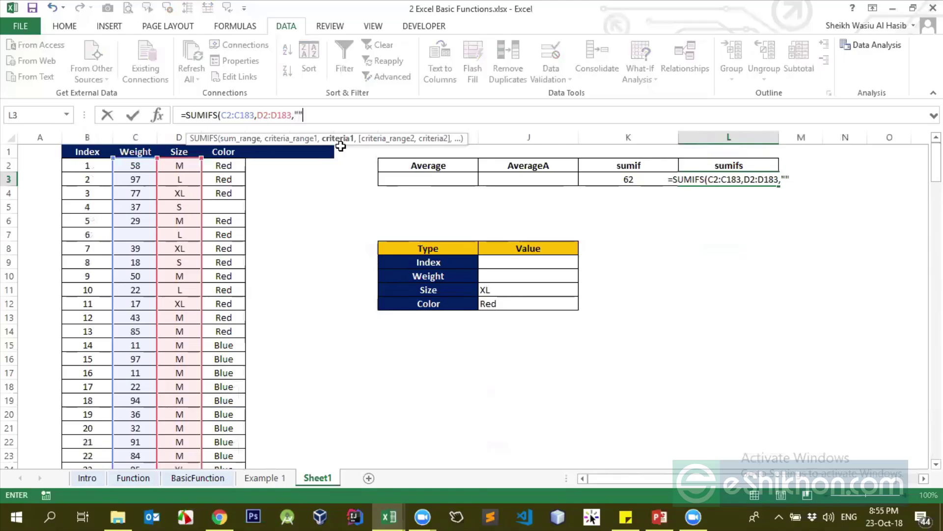
pyautogui.click(300, 115)
pyautogui.write('X')
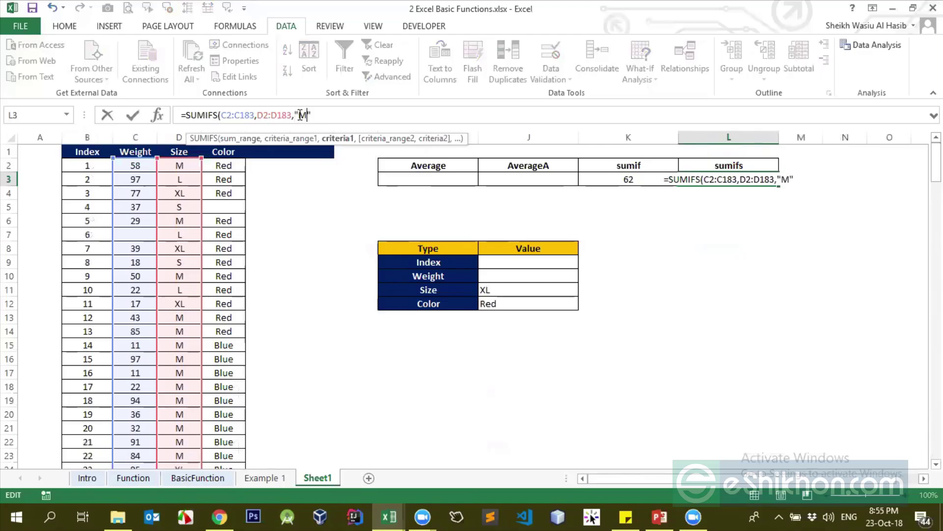
pyautogui.press('BackSpace')
pyautogui.press('BackSpace')
pyautogui.write('"')
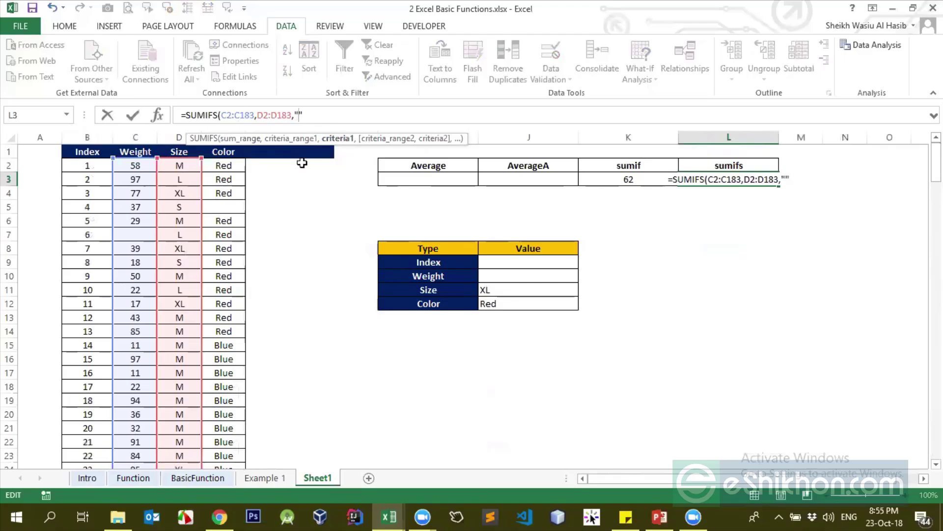
pyautogui.press('BackSpace')
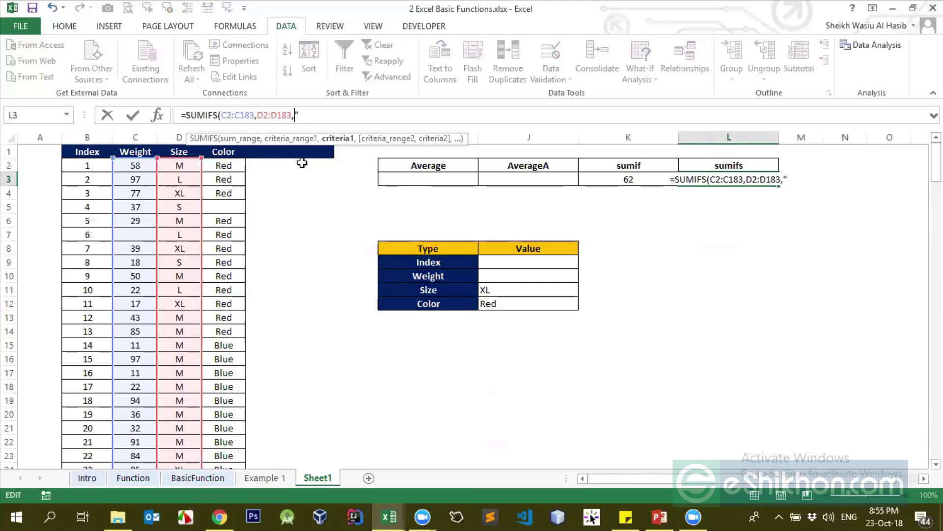
pyautogui.press('BackSpace')
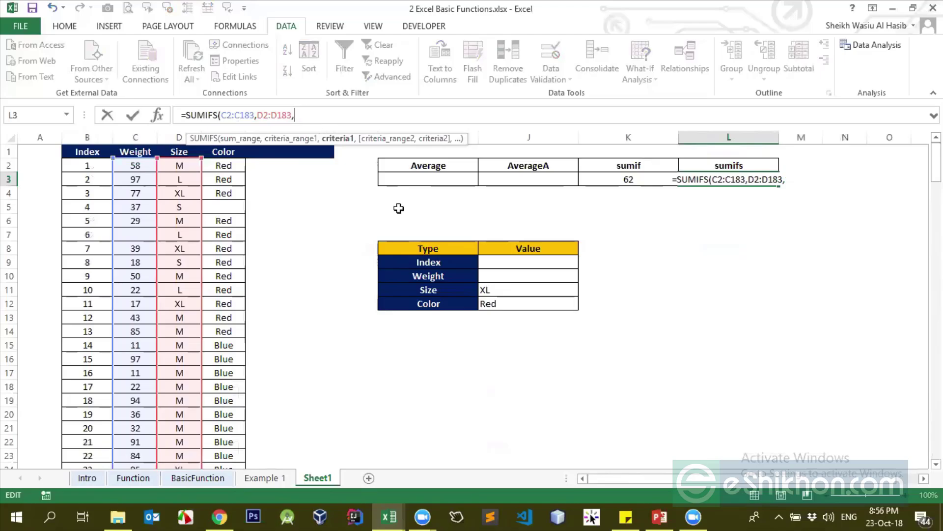
# Use J11 as the size criterion, then E2:E183 with J12 as the colour criterion
pyautogui.click(490, 288)
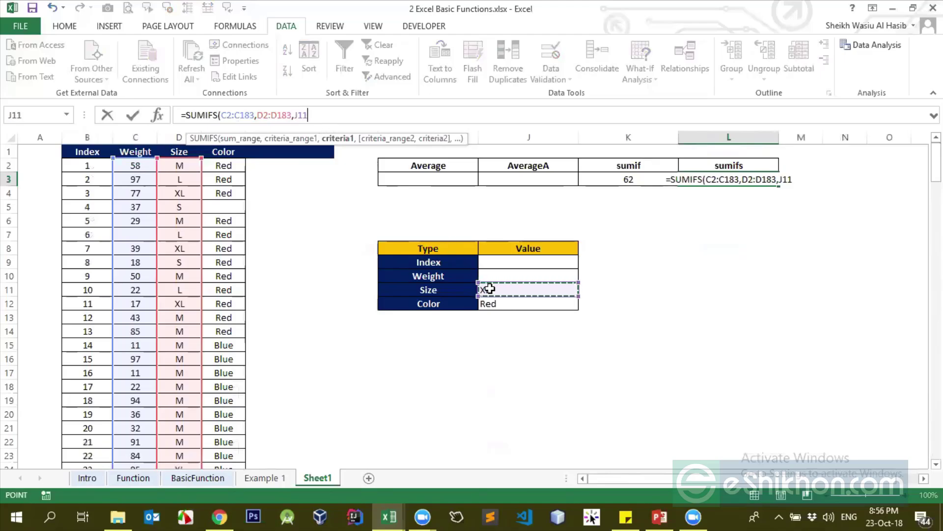
pyautogui.write(',')
pyautogui.click(231, 169)
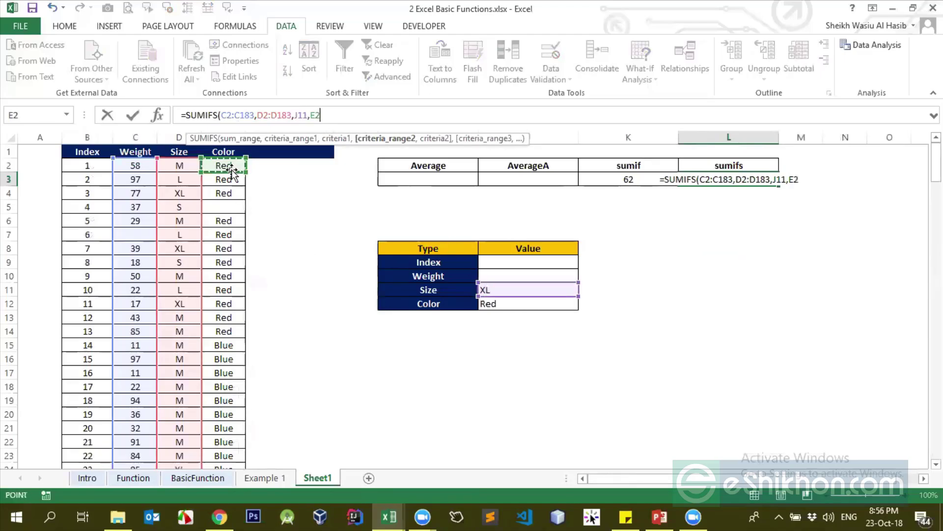
pyautogui.hotkey('ctrl', 'shift', 'Down')
pyautogui.hotkey('ctrl', 'shift', 'Down')
pyautogui.hotkey('ctrl', 'shift', 'Down')
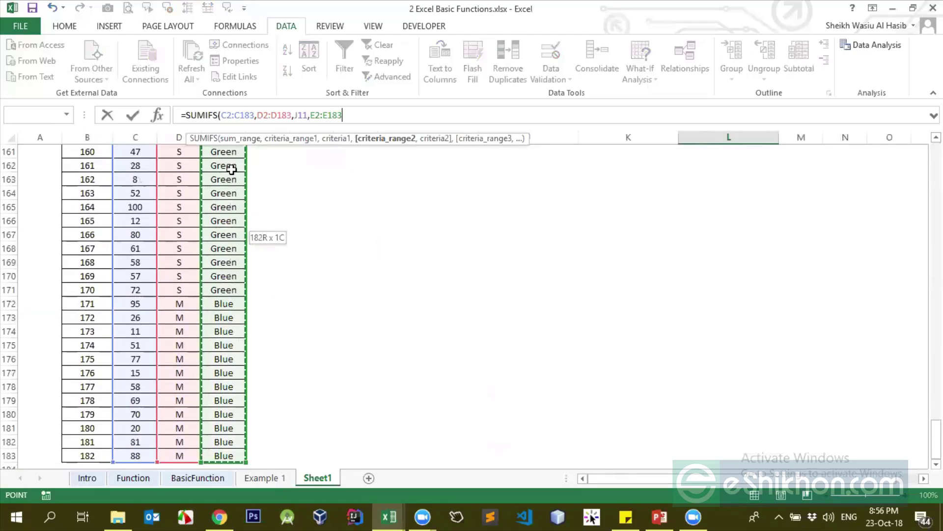
pyautogui.write(',')
pyautogui.moveTo(936, 439); pyautogui.dragTo(936, 163)
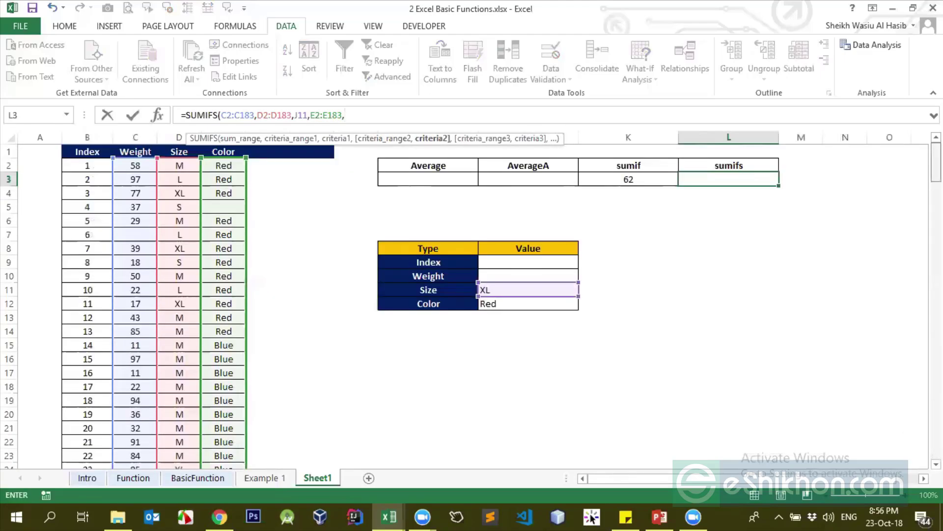
pyautogui.click(506, 303)
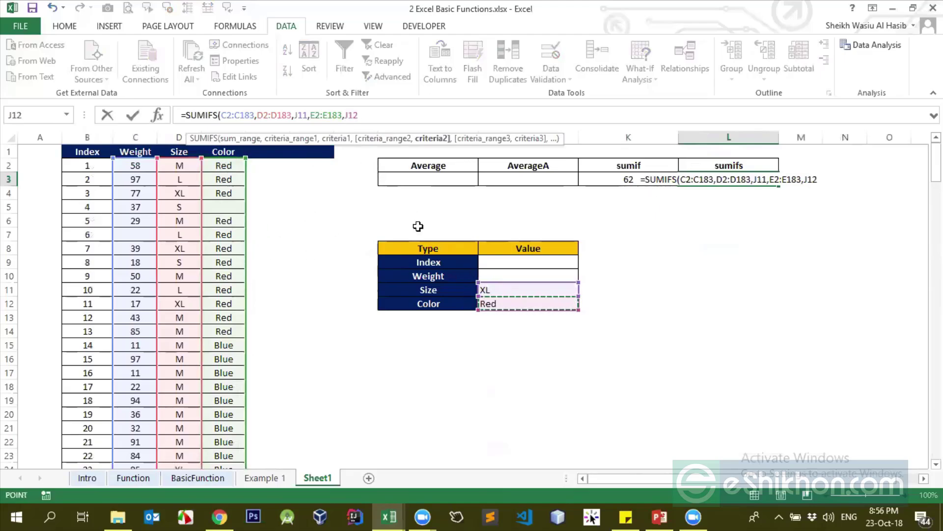
# Close and commit =SUMIFS(C2:C183,D2:D183,J11,E2:E183,J12) in L3, returning 737, and review its references
pyautogui.write(')')
pyautogui.press('Return')
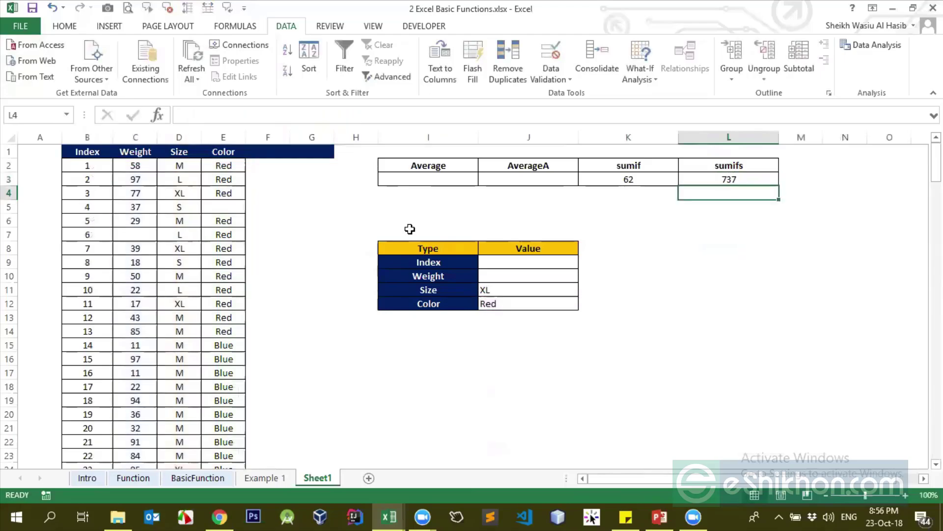
pyautogui.click(741, 178)
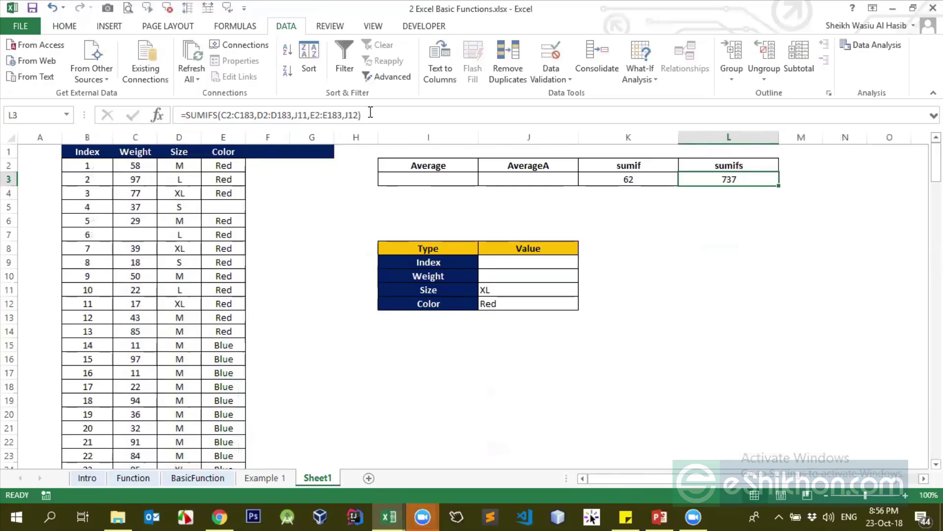
pyautogui.click(371, 113)
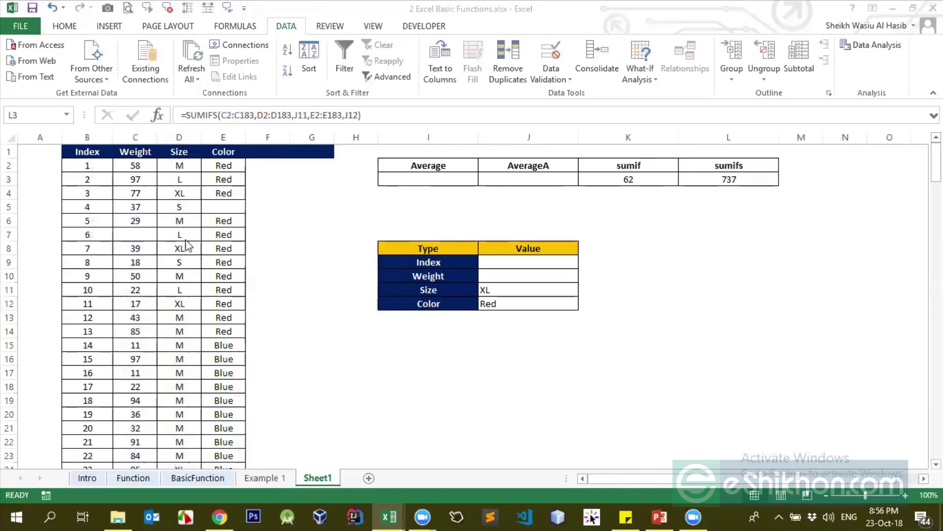
# Leave L3 unchanged, go back to the Function sheet and select SumIf's status cell D11
pyautogui.press('Escape')
pyautogui.click(241, 189)
pyautogui.click(752, 181)
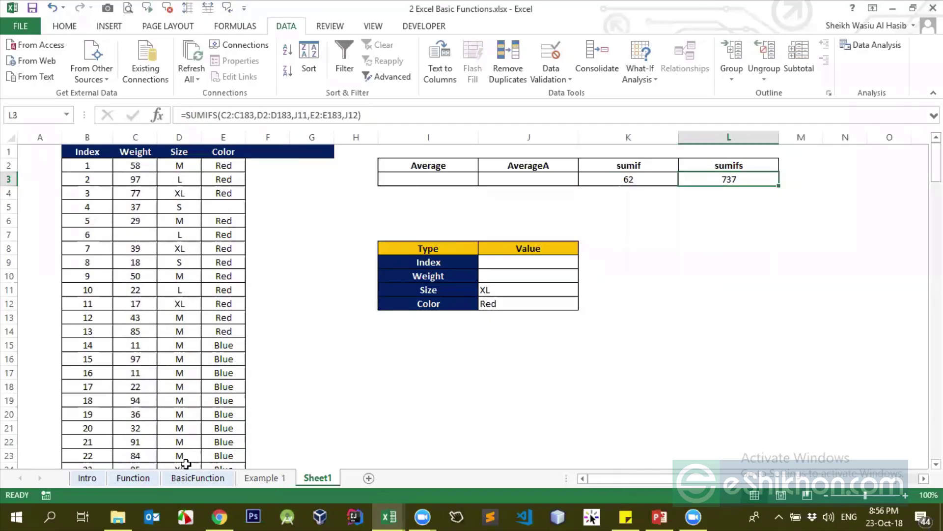
pyautogui.click(133, 478)
pyautogui.click(194, 246)
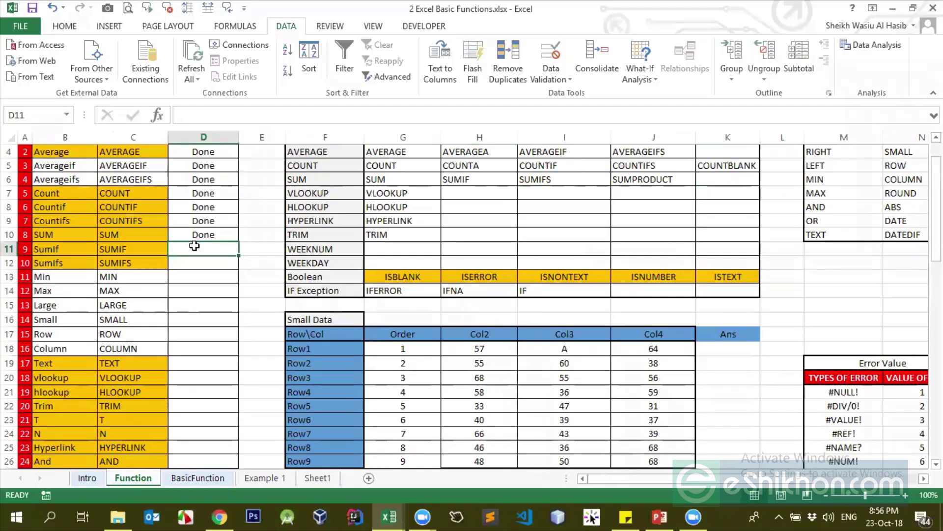
# Mark SumIf and Sumifs as Done in D11 and D12
pyautogui.write('Done')
pyautogui.press('Return')
pyautogui.write('Do')
pyautogui.press('Return')
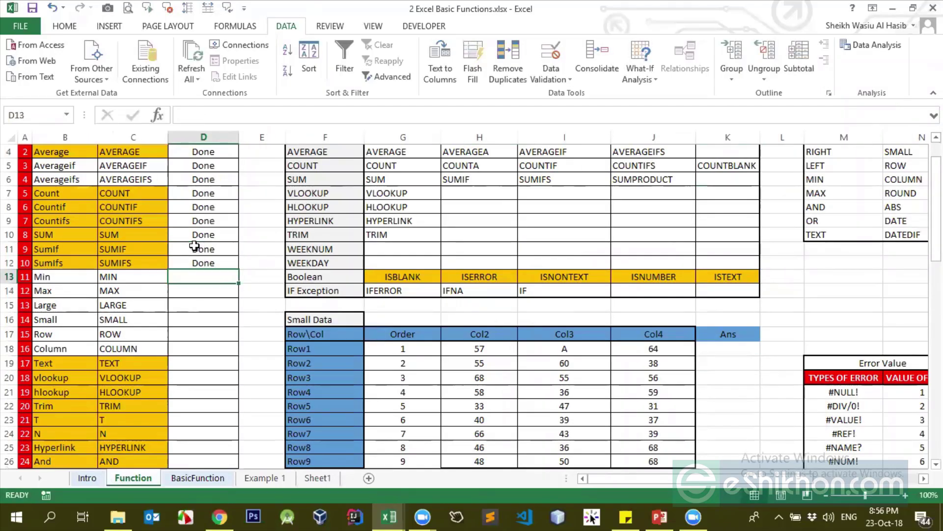
pyautogui.click(93, 277)
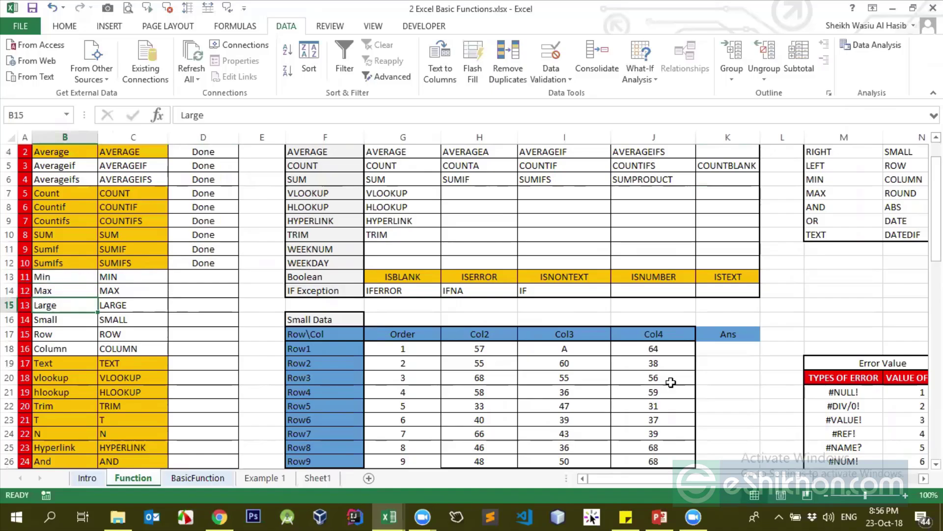
# Enter =MIN(H18:J18) in Ans cell K18
pyautogui.doubleClick(746, 349)
pyautogui.write('=min')
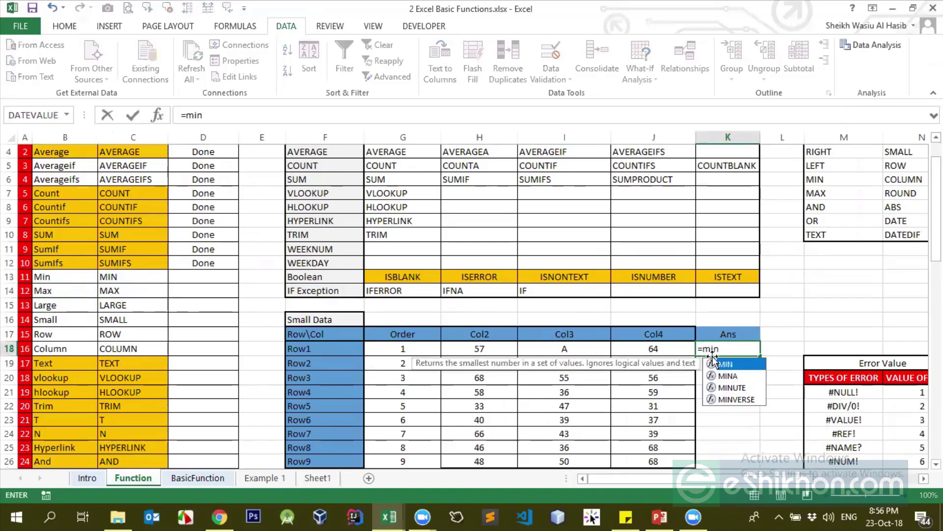
pyautogui.doubleClick(725, 364)
pyautogui.moveTo(450, 349); pyautogui.dragTo(620, 346)
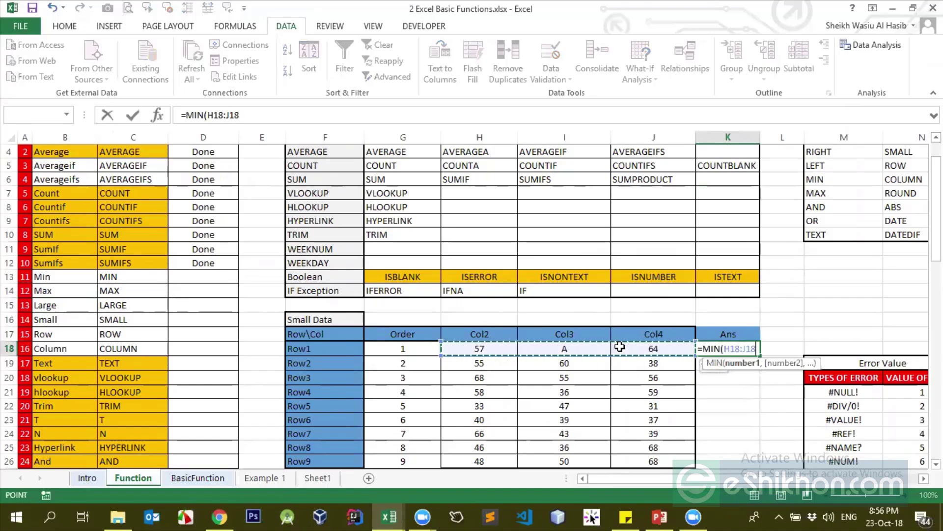
pyautogui.write(')')
pyautogui.press('Return')
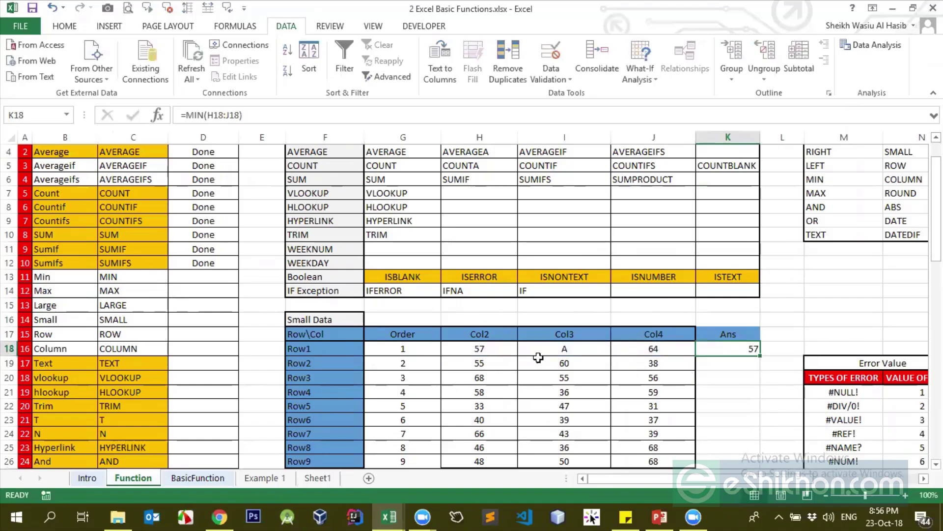
# Change Row1's Col2 value in H18 from 57 to 900, so the minimum becomes 64
pyautogui.click(499, 352)
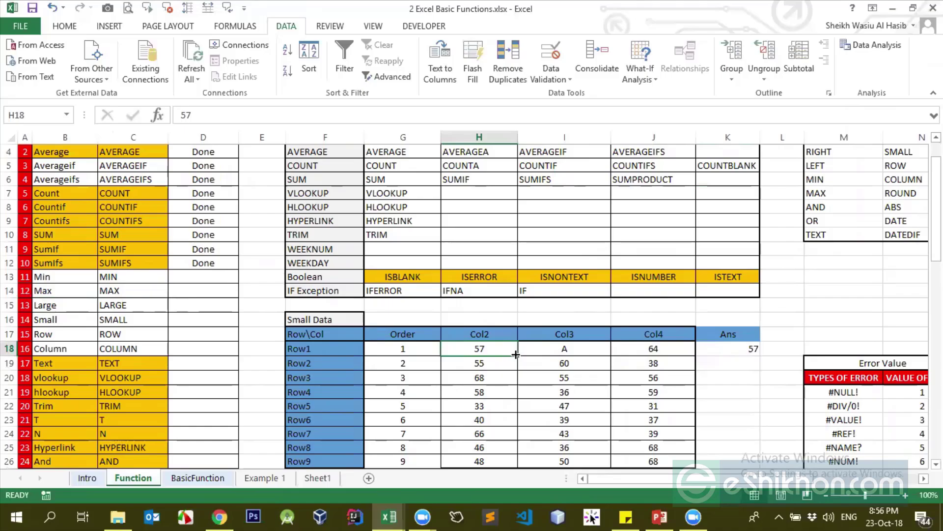
pyautogui.write('900')
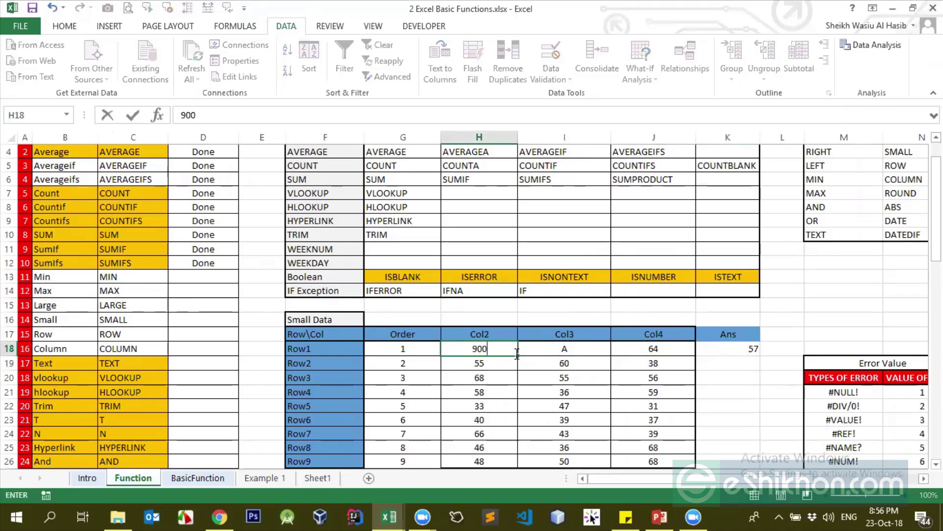
pyautogui.press('Return')
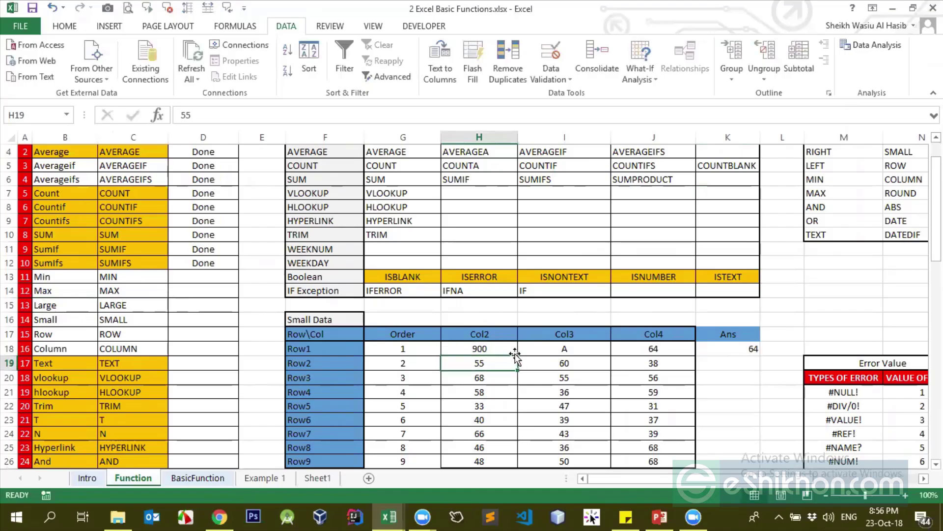
pyautogui.click(515, 352)
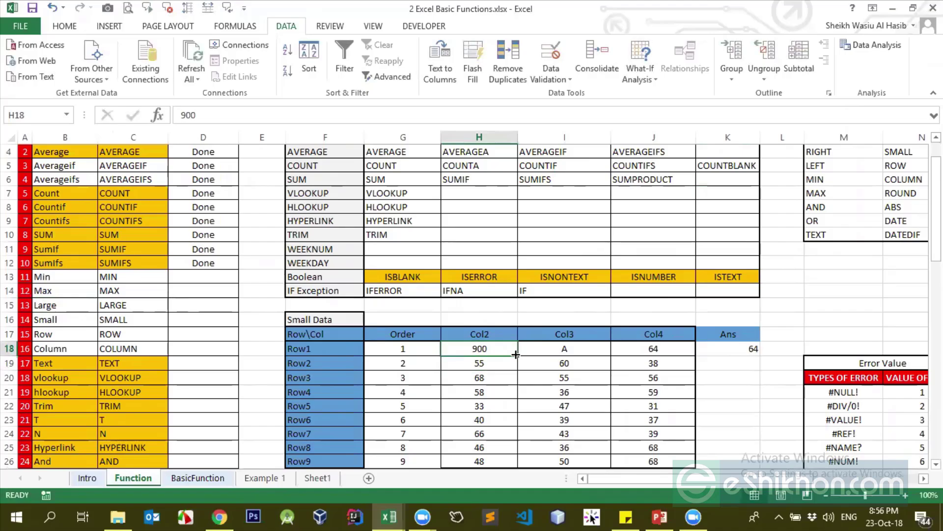
pyautogui.click(725, 346)
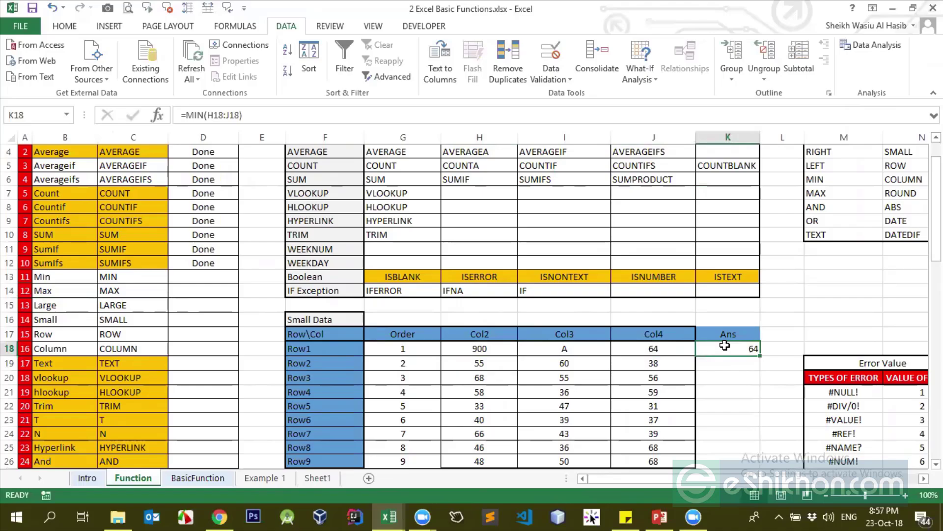
# Try =MIN(H18:J26) in Ans cell K18
pyautogui.write('=min')
pyautogui.press('Tab')
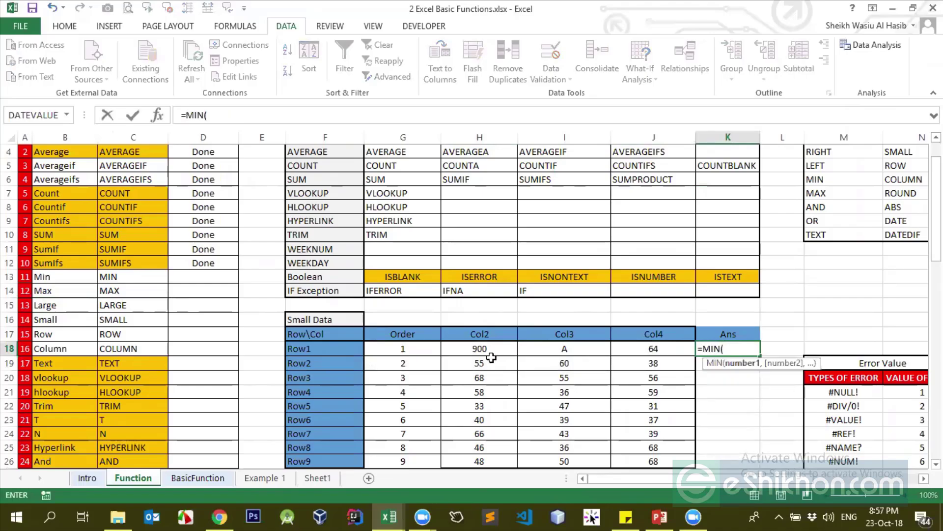
pyautogui.moveTo(491, 355); pyautogui.dragTo(628, 463)
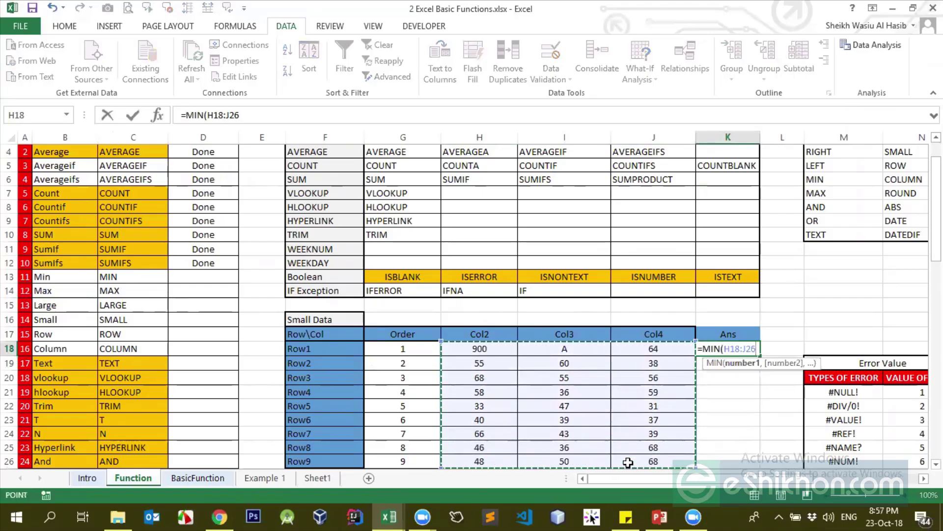
pyautogui.hotkey('ctrl', 'Return')
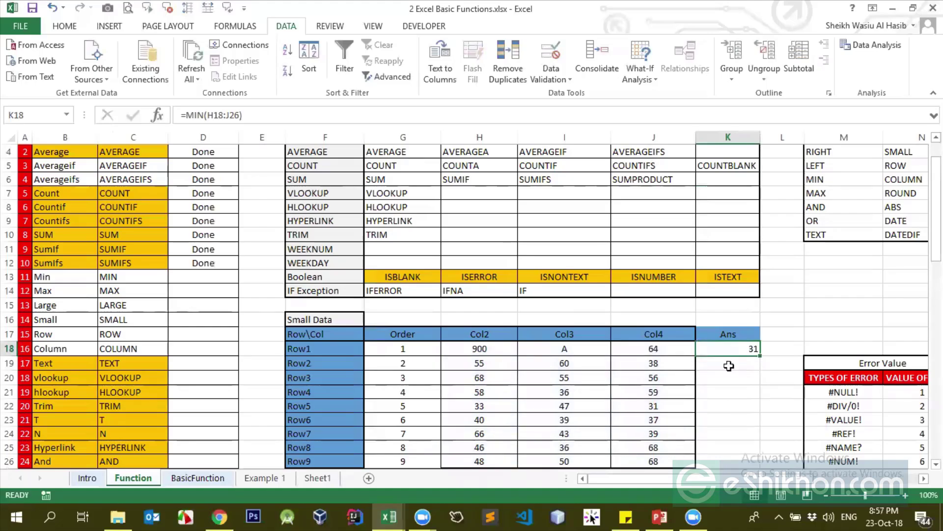
pyautogui.moveTo(499, 349); pyautogui.dragTo(638, 460)
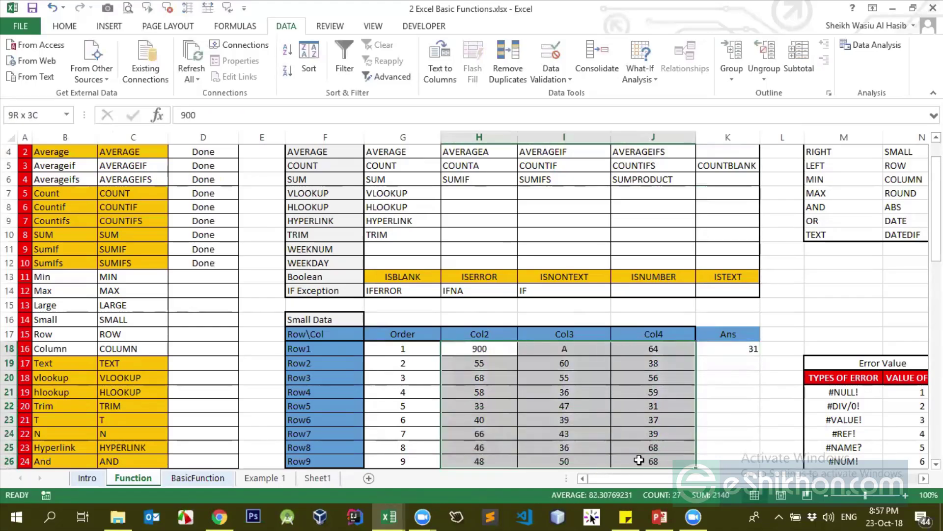
pyautogui.click(744, 351)
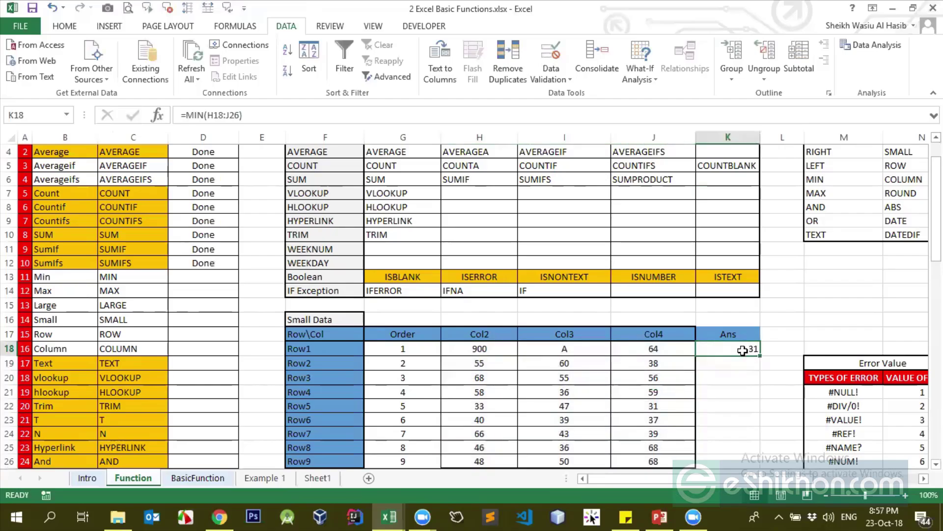
# Replace it with =MAX(H18:J26)
pyautogui.write('=')
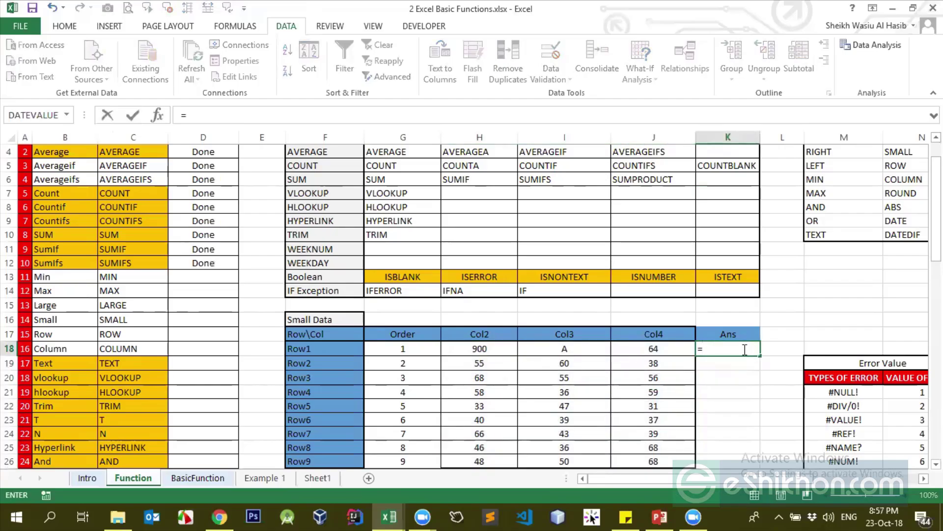
pyautogui.write('max')
pyautogui.press('Tab')
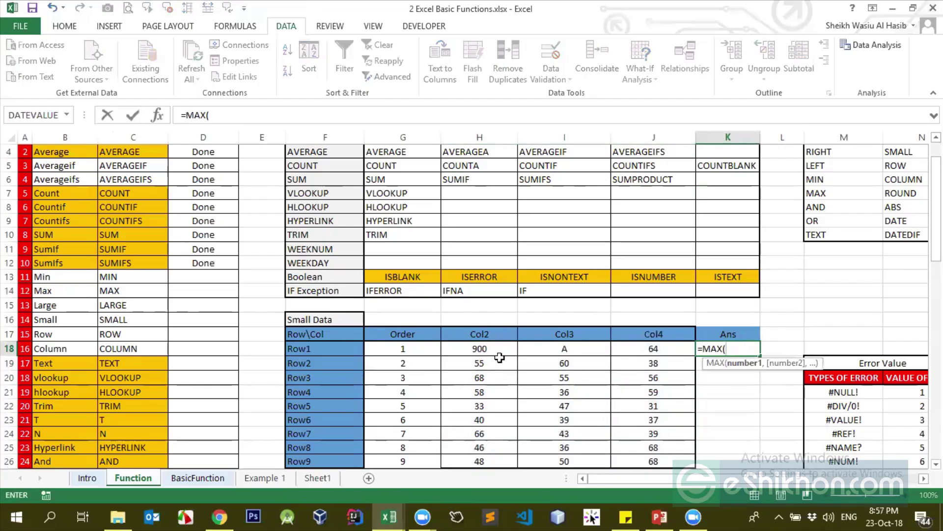
pyautogui.moveTo(500, 351); pyautogui.dragTo(655, 466)
pyautogui.hotkey('ctrl', 'Return')
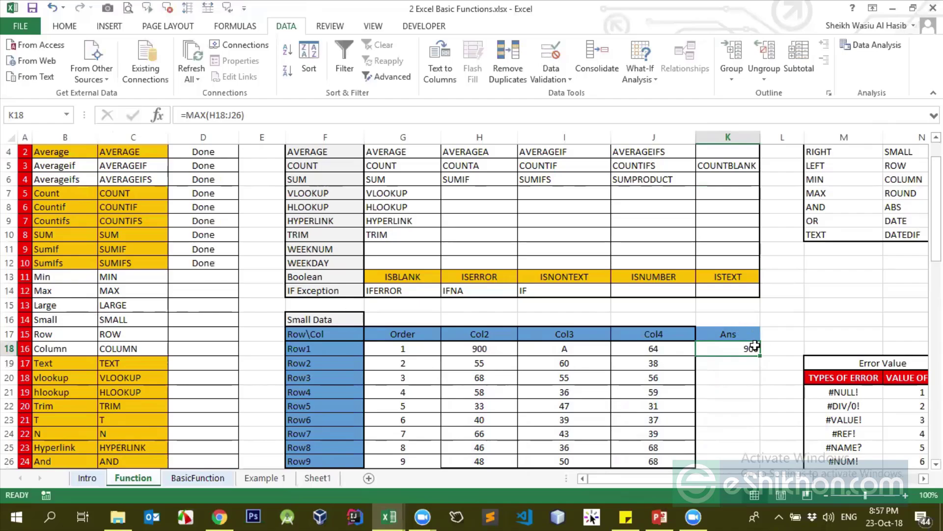
# Enter =LARGE(H18:J25,1) in K18, then change k to 2
pyautogui.write('=la')
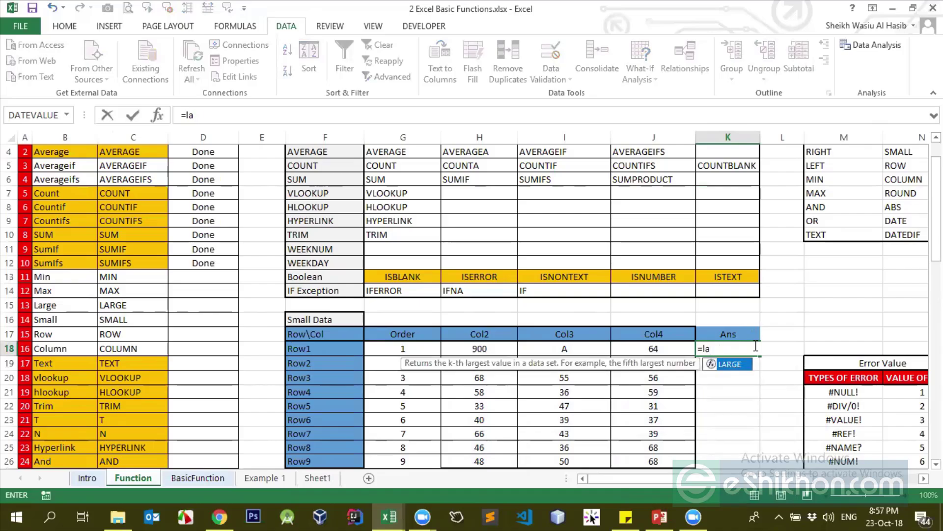
pyautogui.write('rg')
pyautogui.press('Tab')
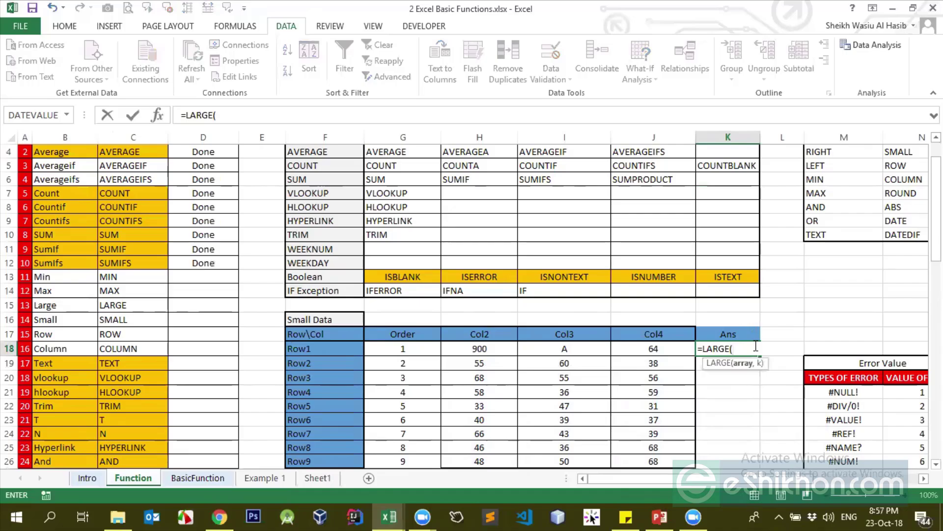
pyautogui.moveTo(468, 349); pyautogui.dragTo(627, 447)
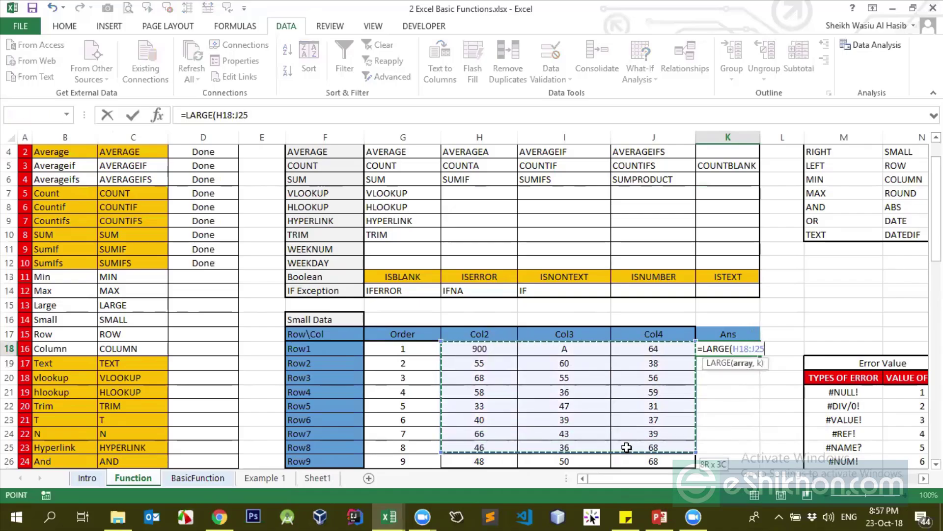
pyautogui.write(',1')
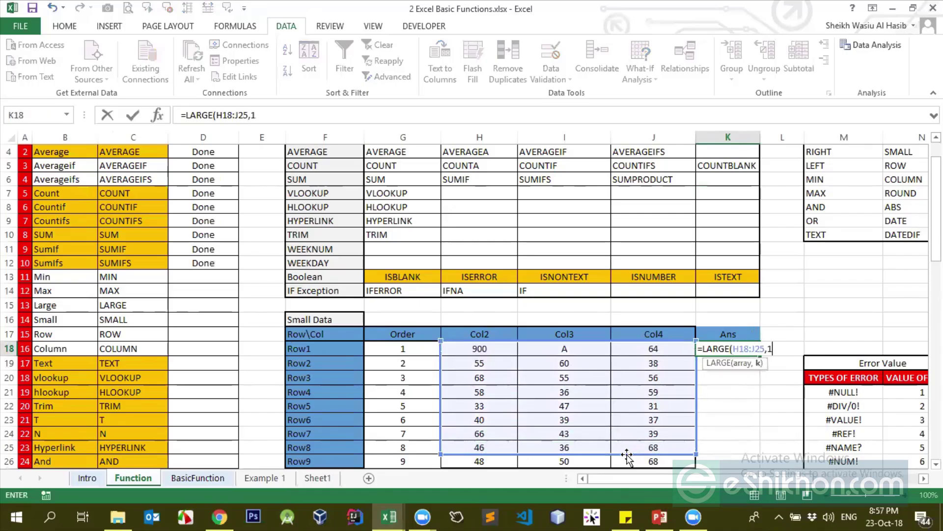
pyautogui.hotkey('ctrl', 'Return')
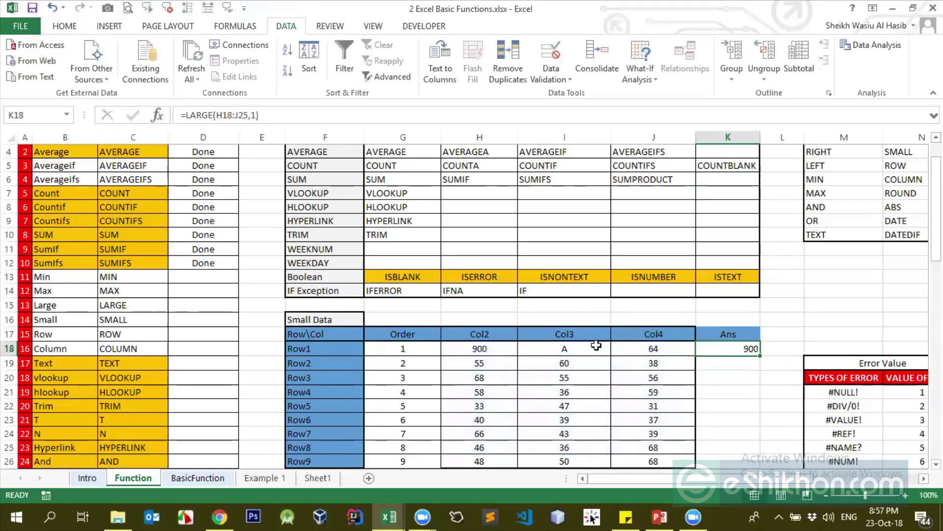
pyautogui.click(256, 117)
pyautogui.press('BackSpace')
pyautogui.write('2')
pyautogui.press('Return')
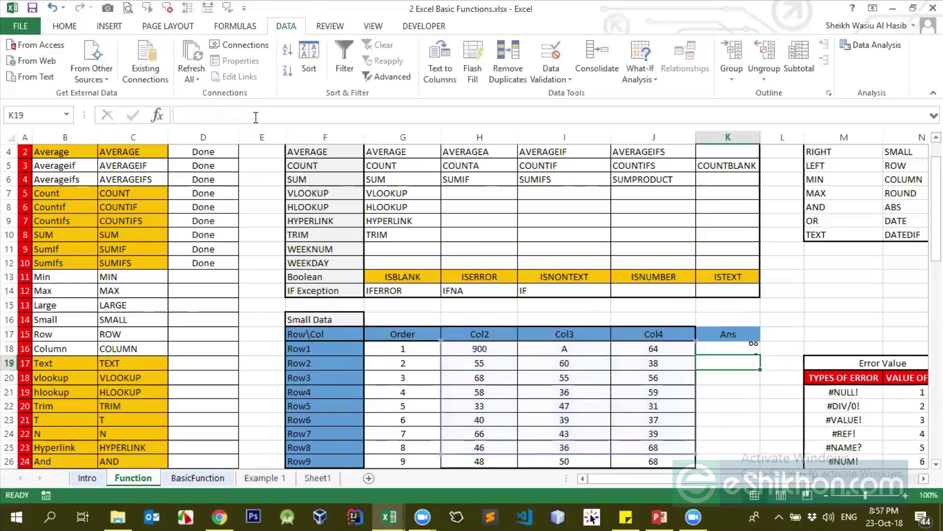
pyautogui.press('Up')
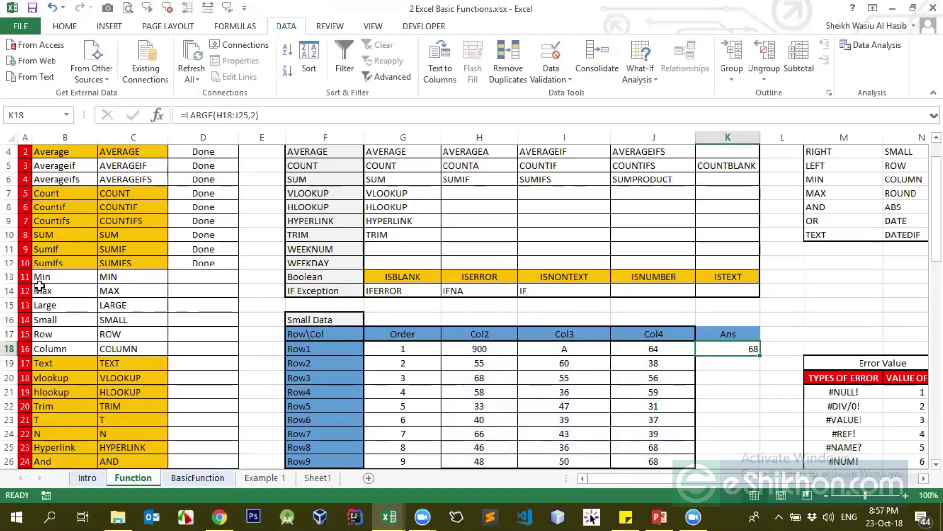
# Compare the data block with K18's LARGE result of 68
pyautogui.click(432, 348)
pyautogui.click(491, 348)
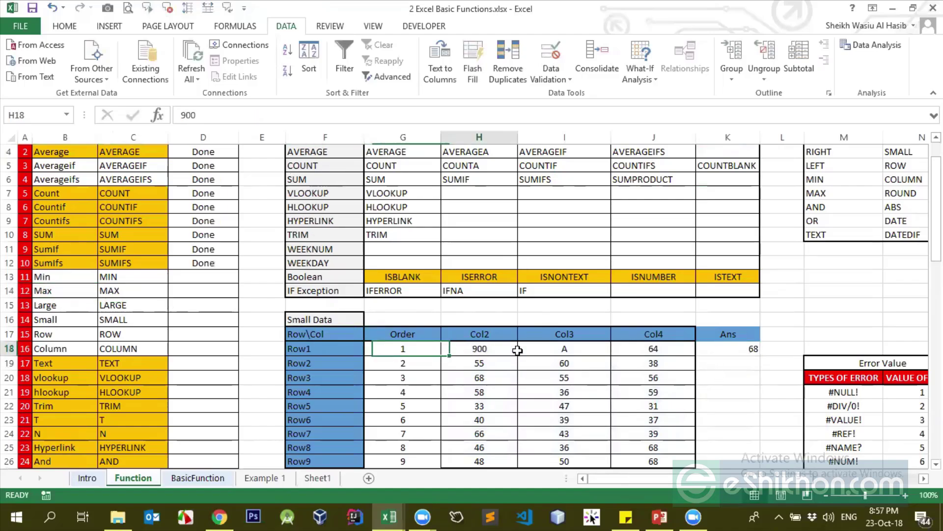
pyautogui.moveTo(517, 350); pyautogui.dragTo(647, 459)
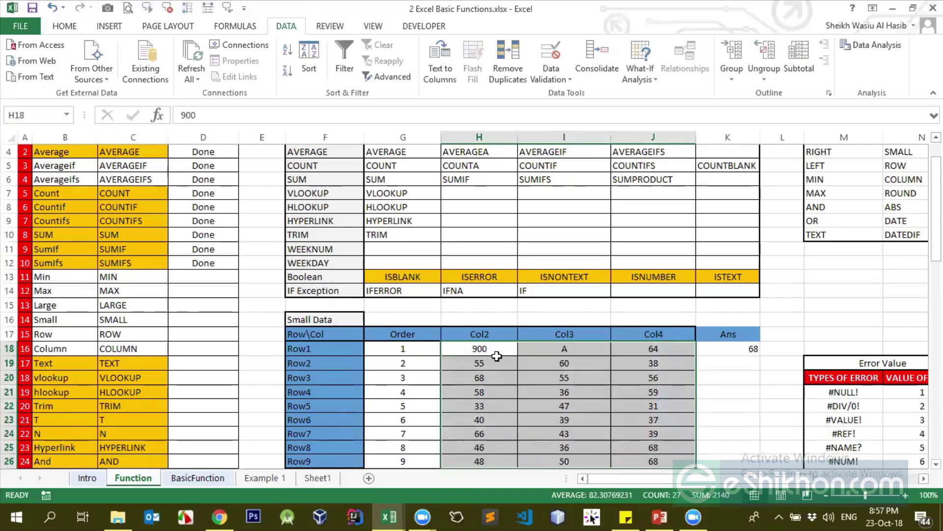
pyautogui.click(719, 349)
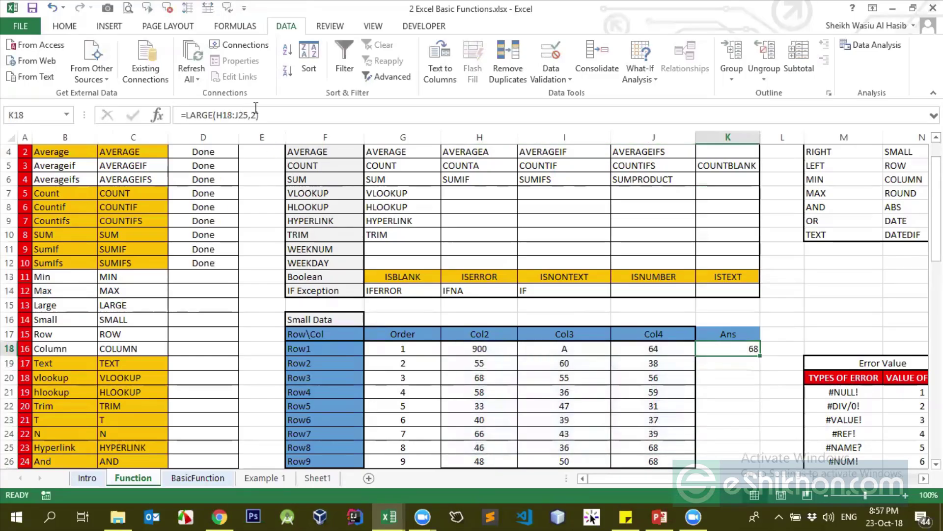
pyautogui.click(259, 115)
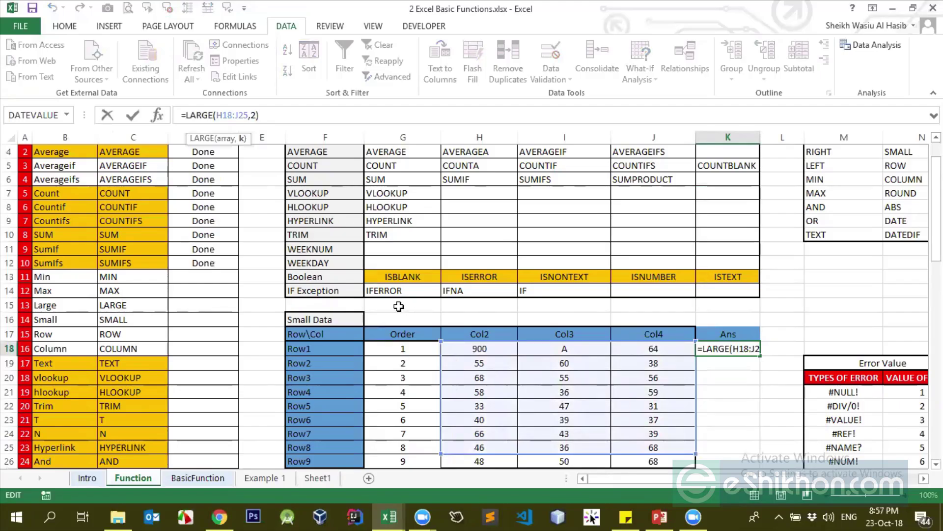
pyautogui.press('Return')
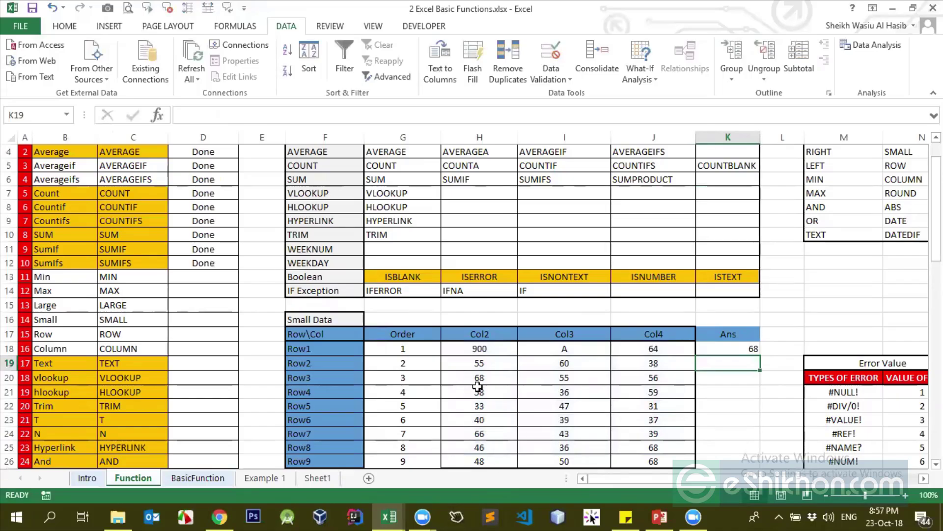
# Set Row3 to 300 in Col2 (H20) and 200 in Col3 (I20)
pyautogui.click(477, 379)
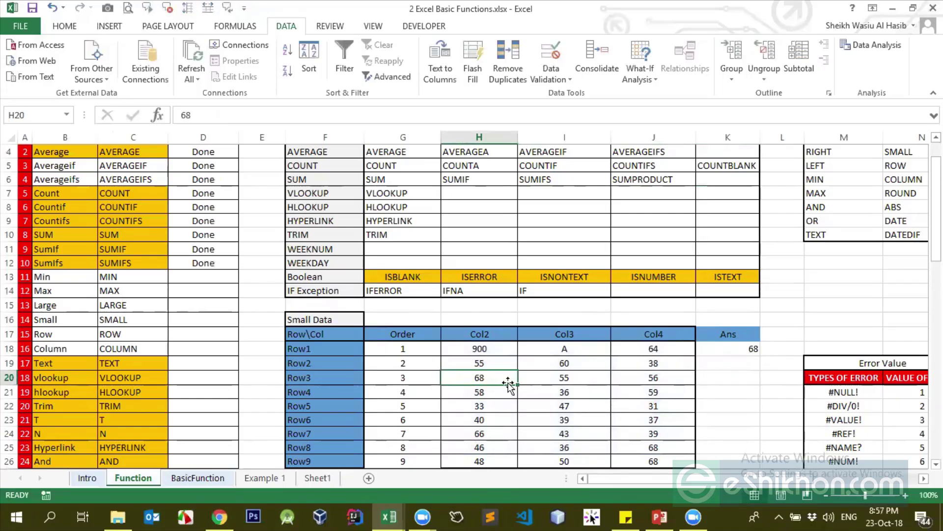
pyautogui.write('300')
pyautogui.press('Return')
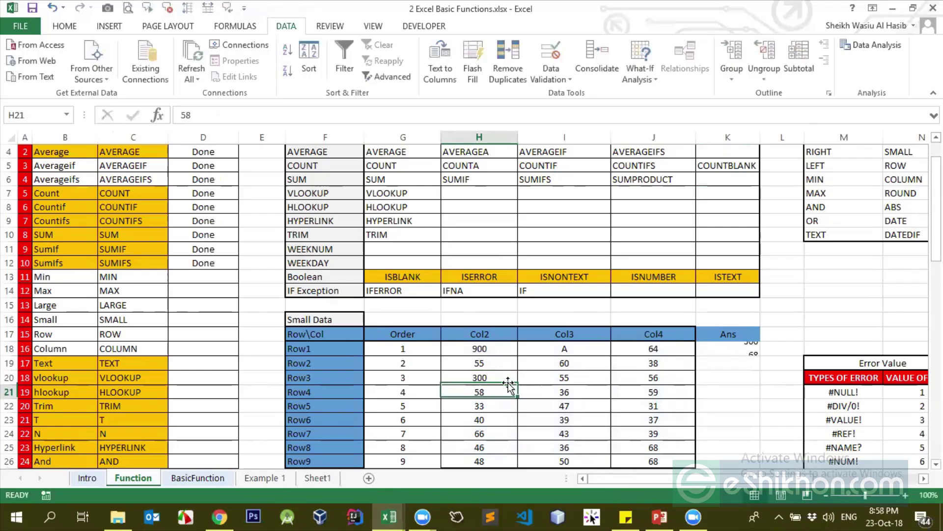
pyautogui.click(586, 378)
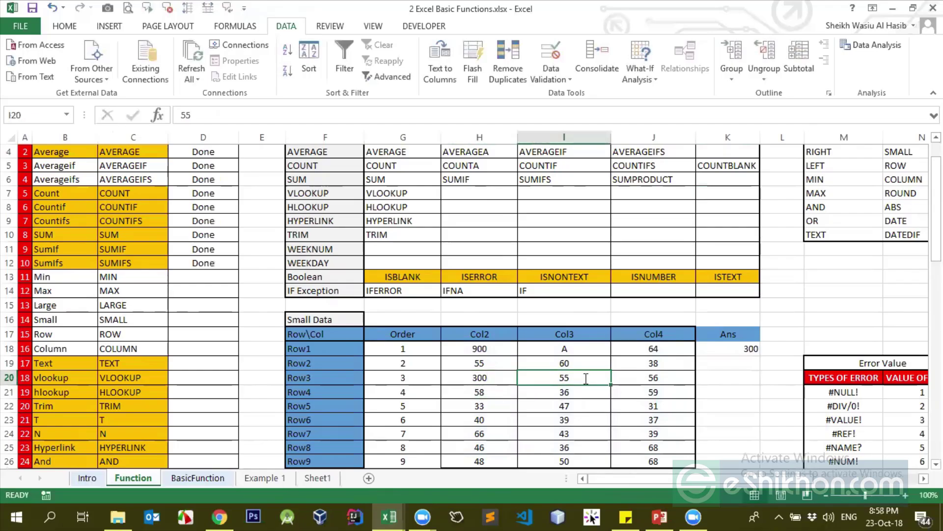
pyautogui.write('200')
pyautogui.press('Return')
# Review the changed table values and the Ans formula in K18, now returning 300
pyautogui.click(475, 346)
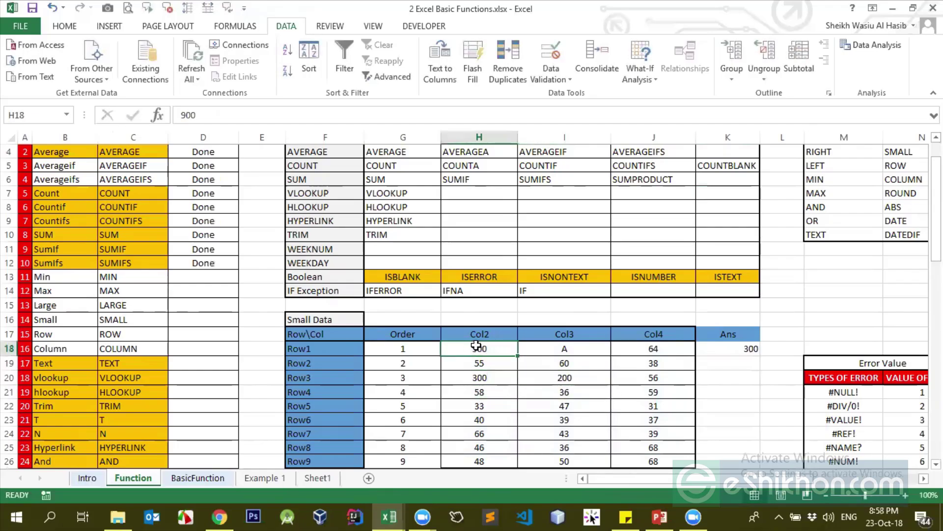
pyautogui.click(475, 379)
pyautogui.click(552, 382)
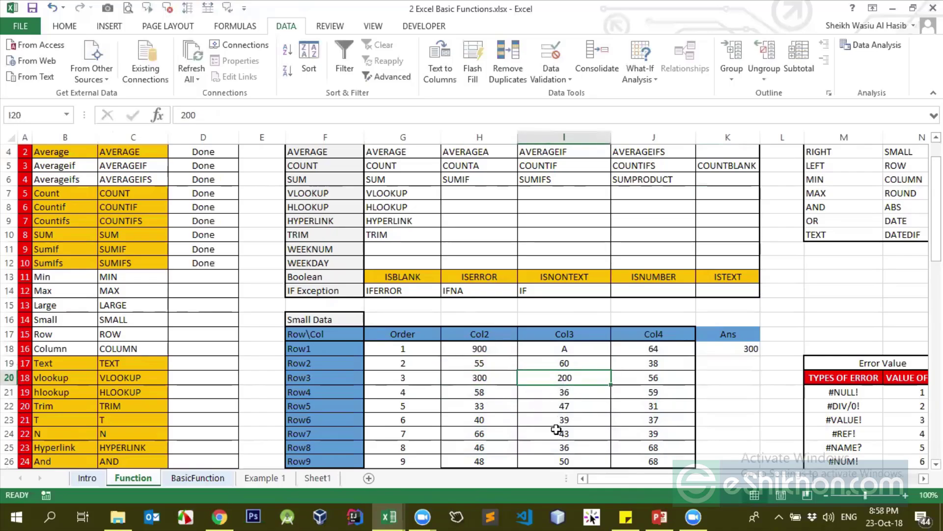
pyautogui.click(755, 338)
pyautogui.click(751, 347)
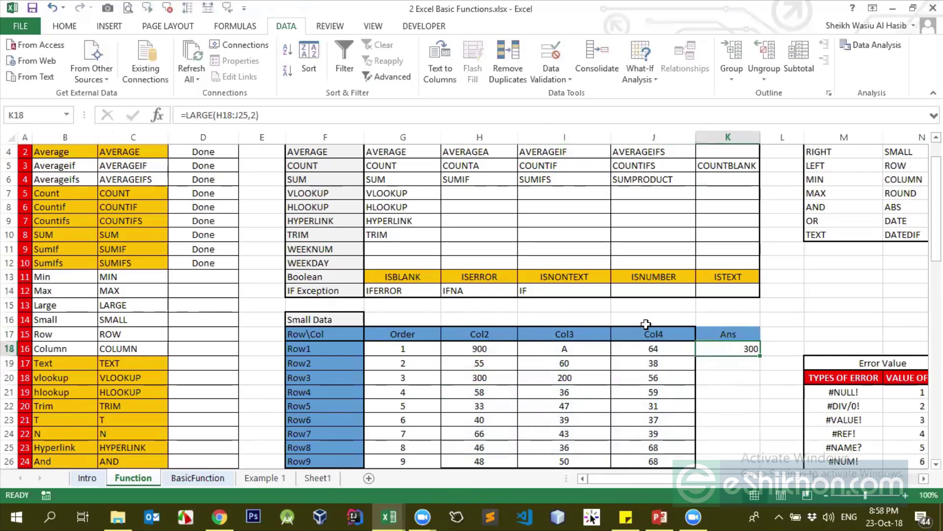
# Enter =LARGE(H18:J26,3) in K18 so Ans returns the third-largest value, 200
pyautogui.write('=la')
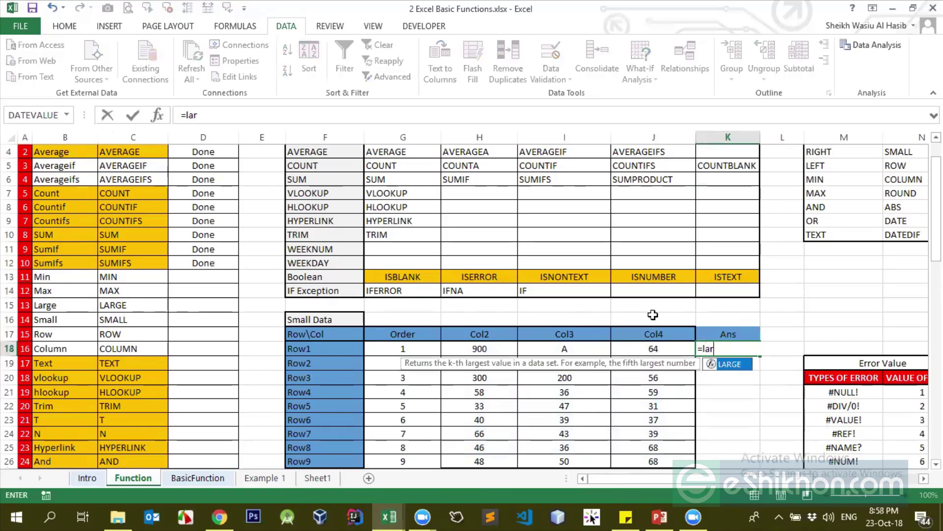
pyautogui.write('r')
pyautogui.press('Tab')
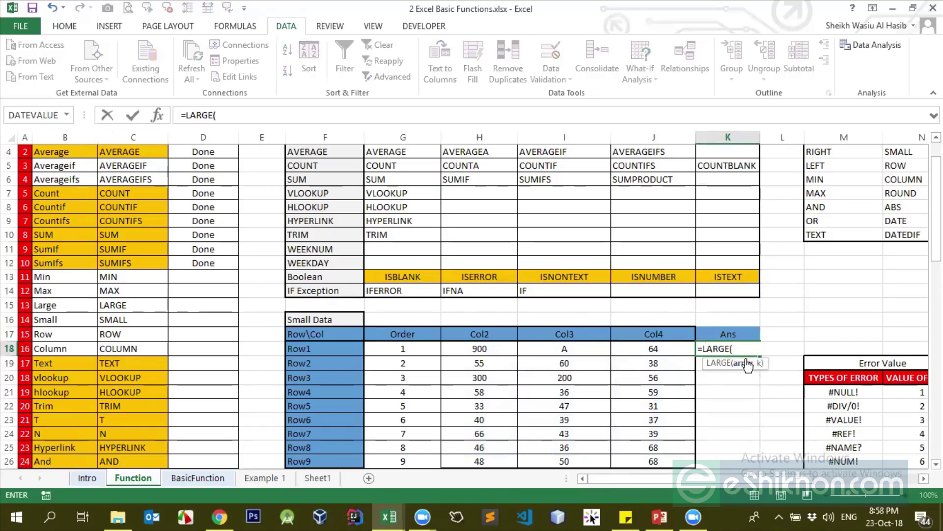
pyautogui.moveTo(471, 350); pyautogui.dragTo(615, 458)
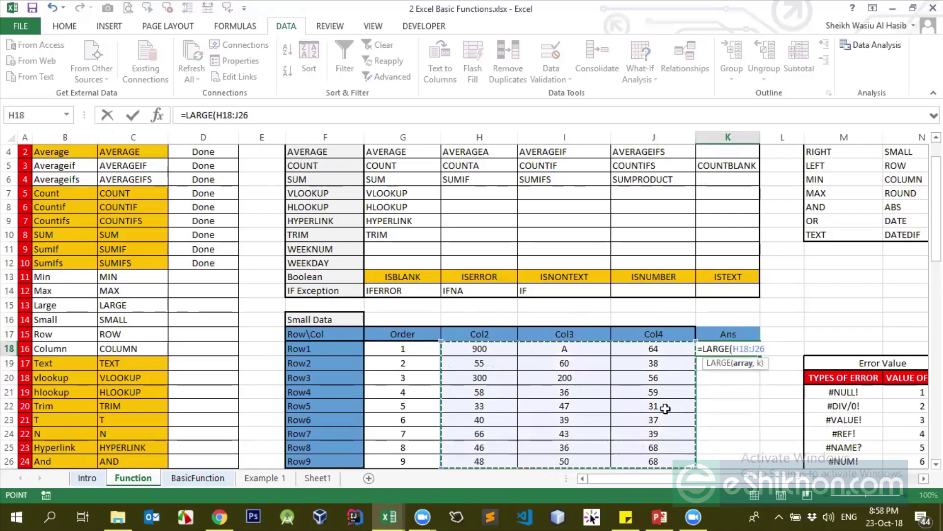
pyautogui.write(',3')
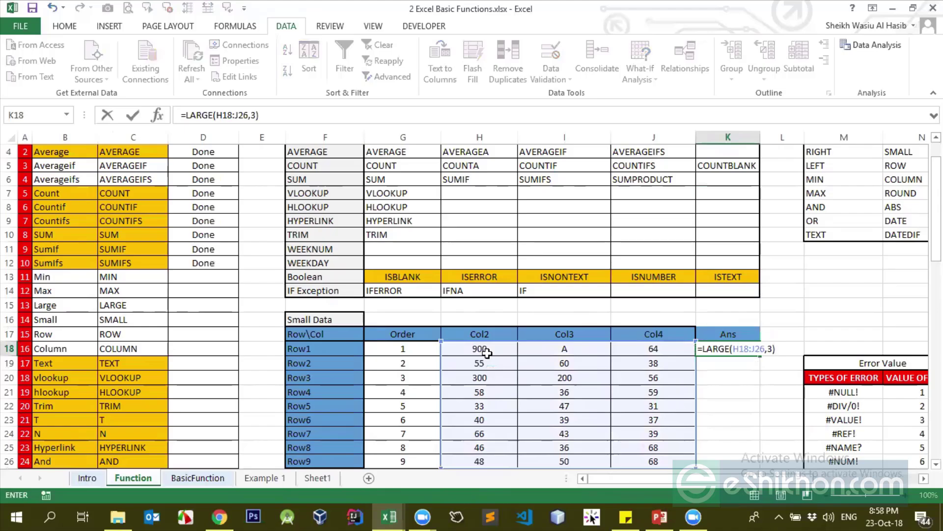
pyautogui.click(773, 347)
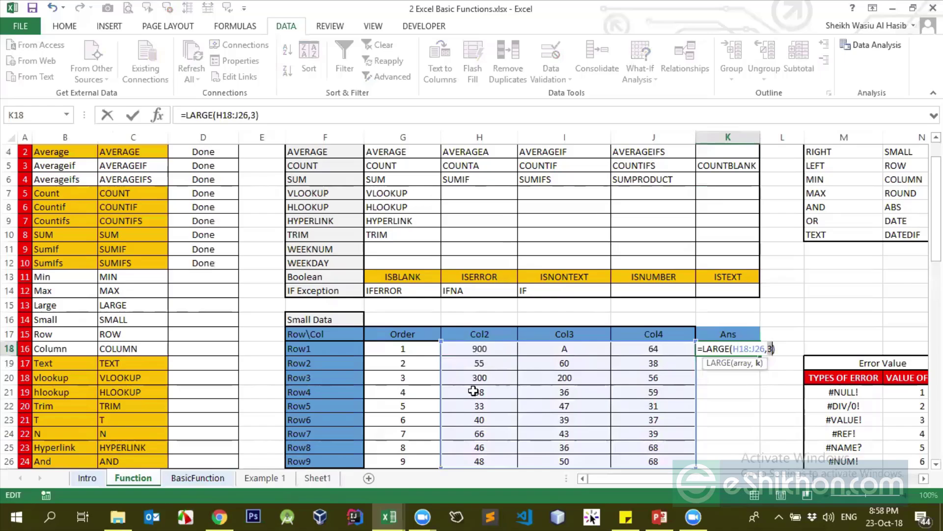
pyautogui.hotkey('ctrl', 'Return')
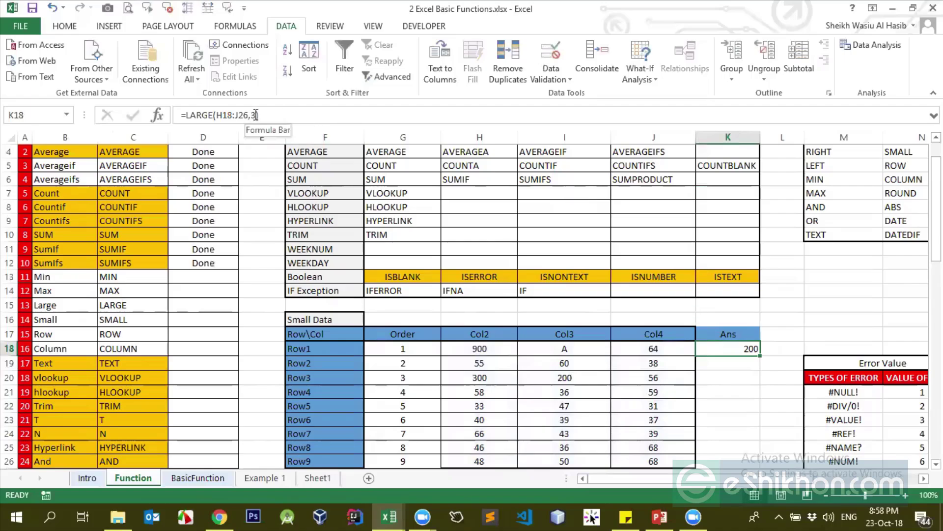
# Change K18's formula to =LARGE(H18:J26,K16) so the rank comes from K16
pyautogui.click(255, 114)
pyautogui.press('BackSpace')
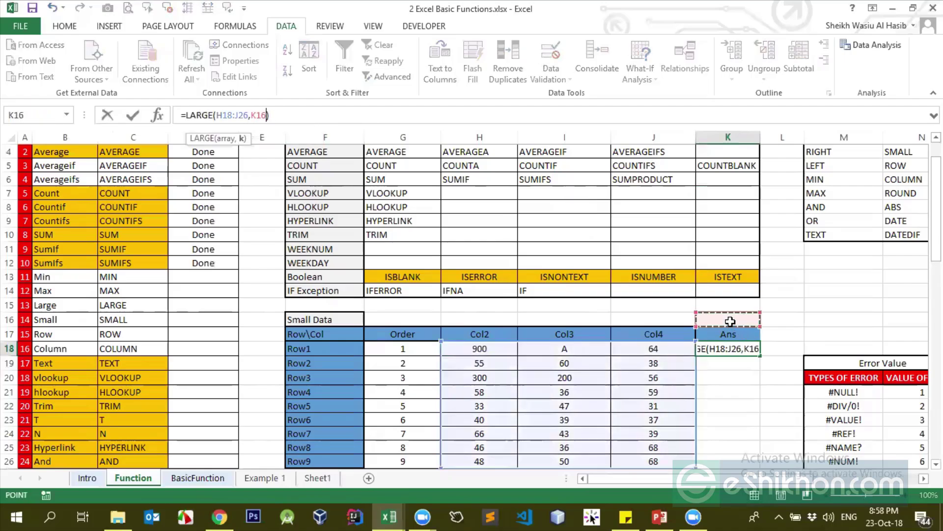
pyautogui.press('Return')
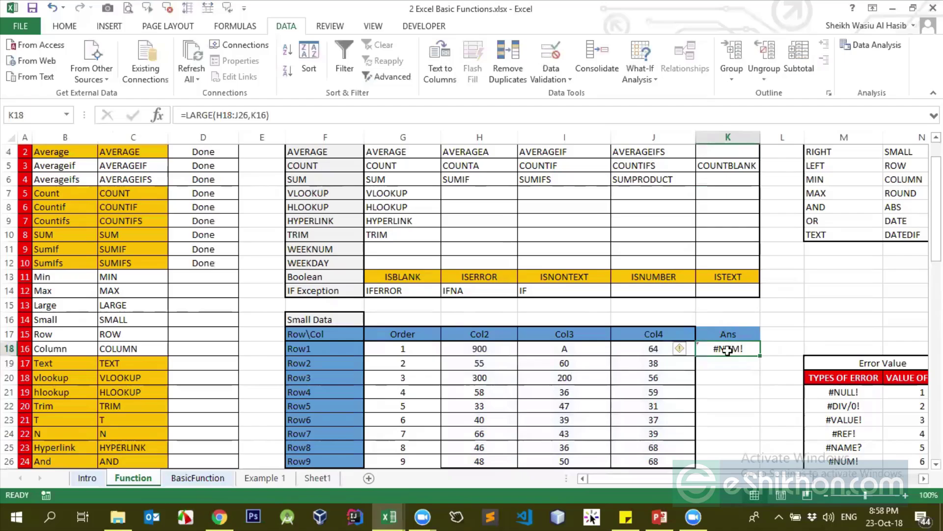
pyautogui.click(728, 319)
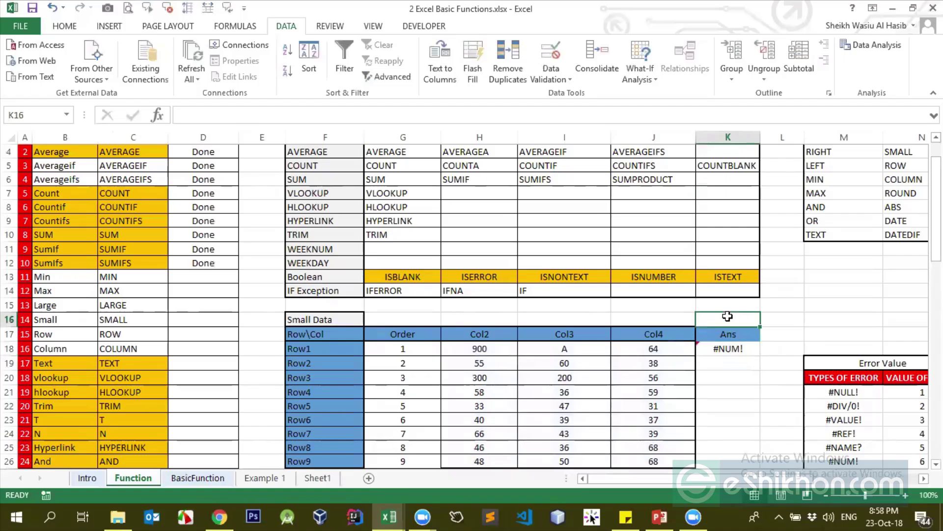
pyautogui.click(729, 349)
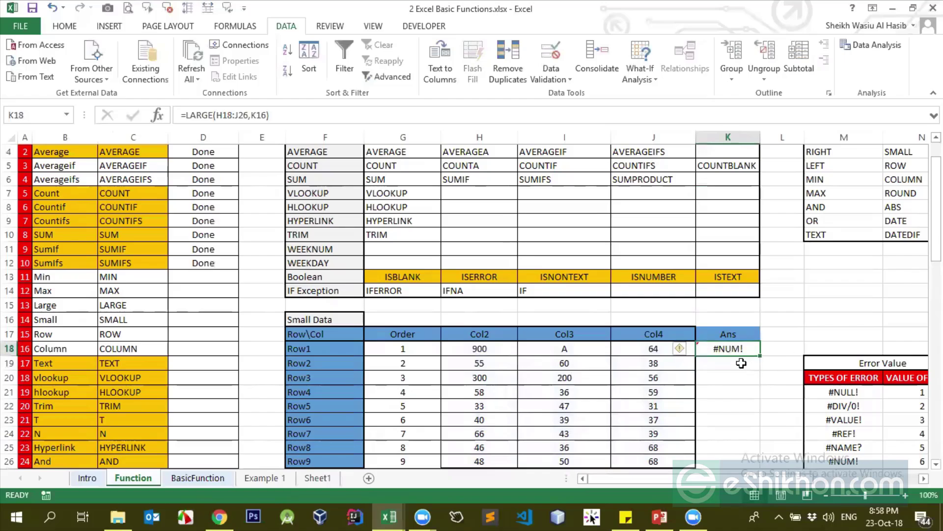
pyautogui.click(715, 318)
pyautogui.click(744, 349)
pyautogui.doubleClick(257, 115)
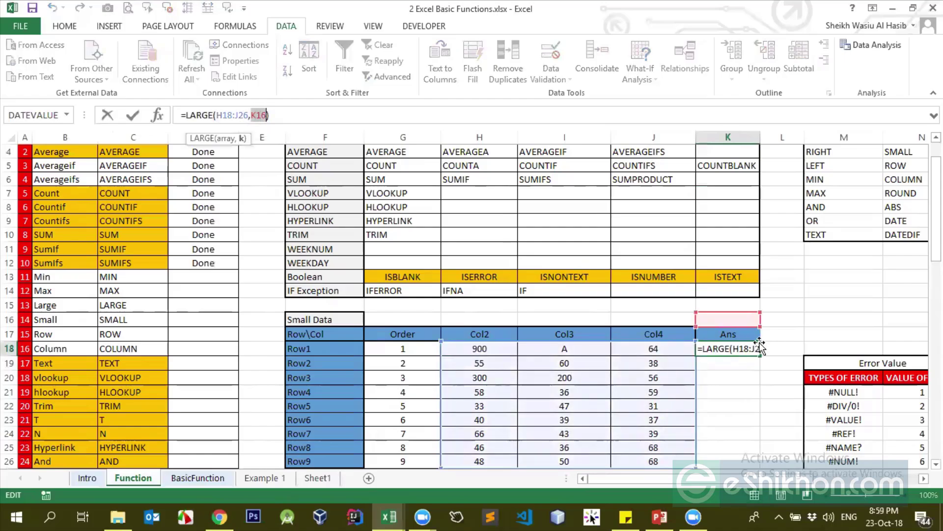
pyautogui.press('Return')
pyautogui.click(732, 321)
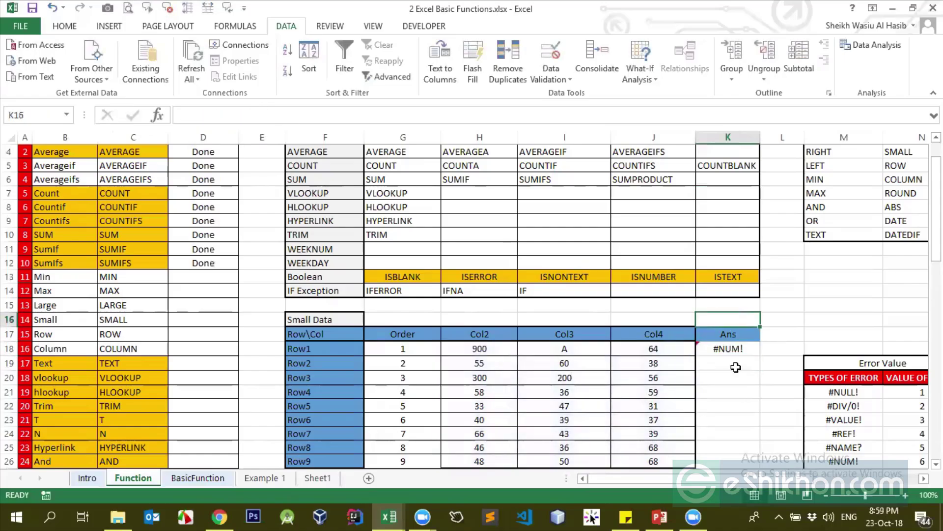
pyautogui.click(732, 350)
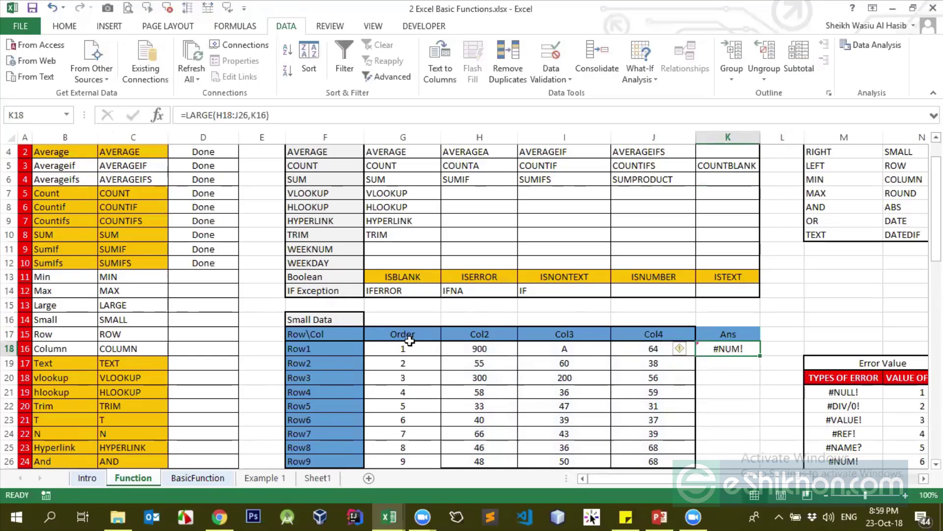
pyautogui.moveTo(409, 342); pyautogui.dragTo(633, 406)
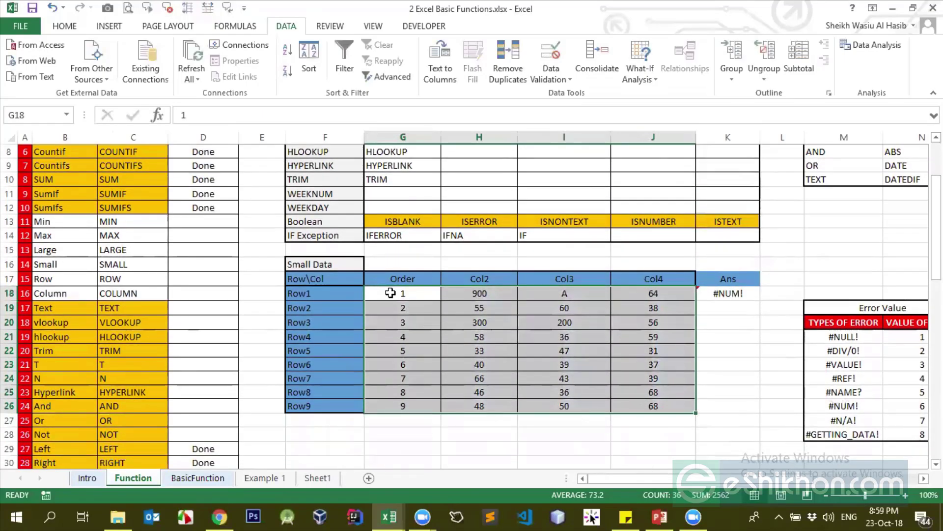
# Test ranks 1, 2 and 3 in K16, leaving 3 so Ans shows 200
pyautogui.click(748, 269)
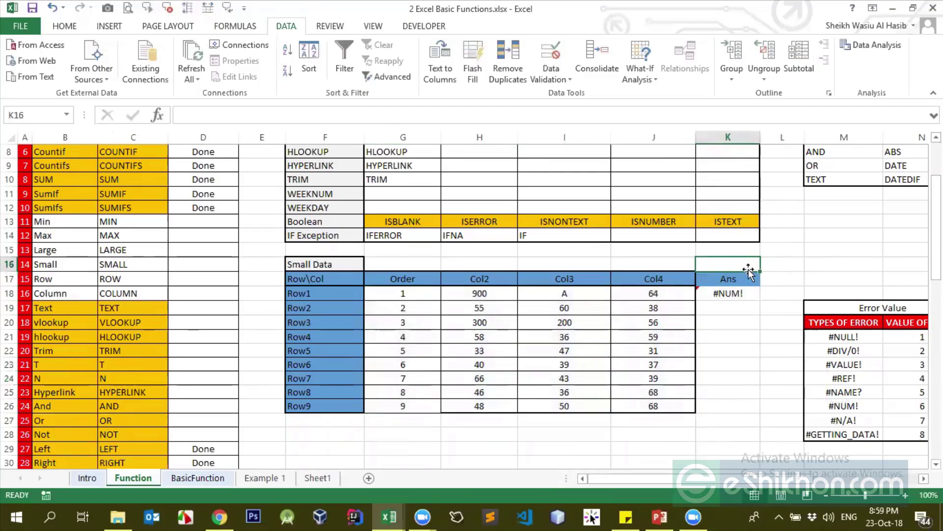
pyautogui.write('1')
pyautogui.press('Return')
pyautogui.click(747, 294)
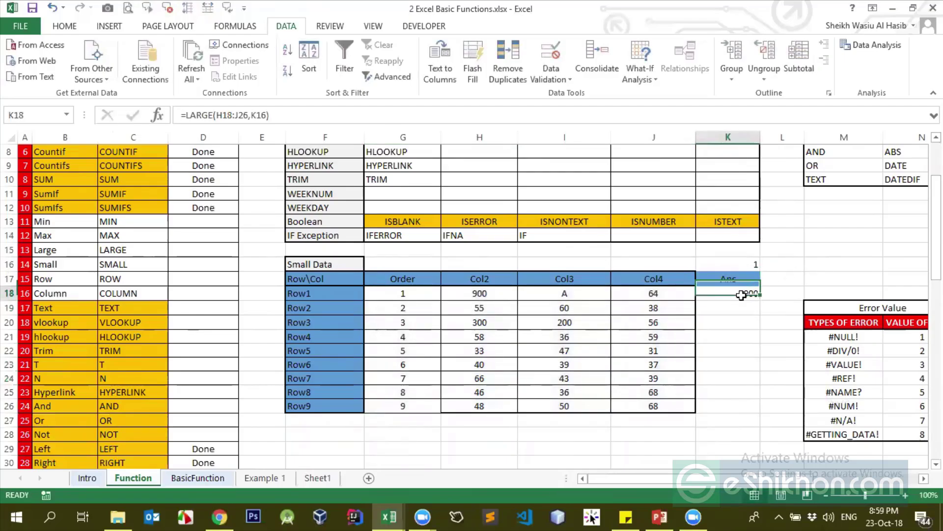
pyautogui.click(748, 266)
pyautogui.write('2')
pyautogui.press('Return')
pyautogui.click(749, 265)
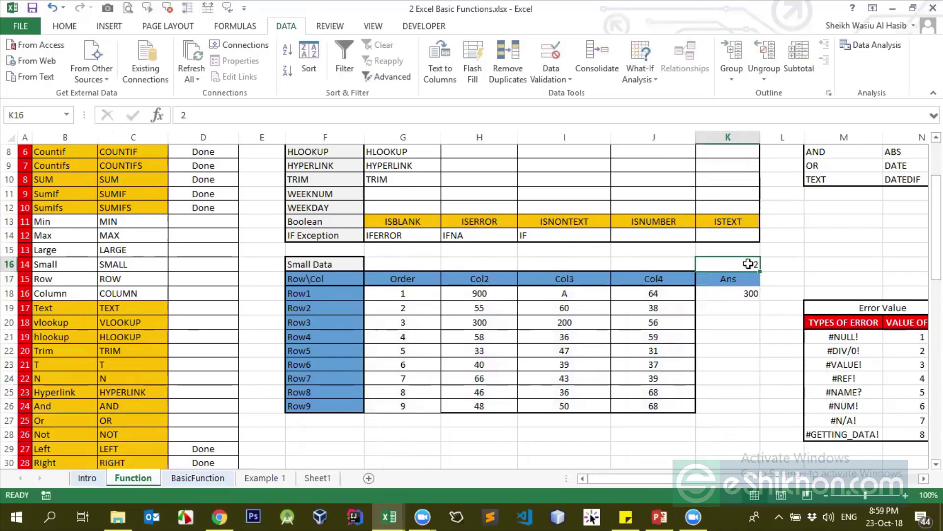
pyautogui.write('3')
pyautogui.press('Return')
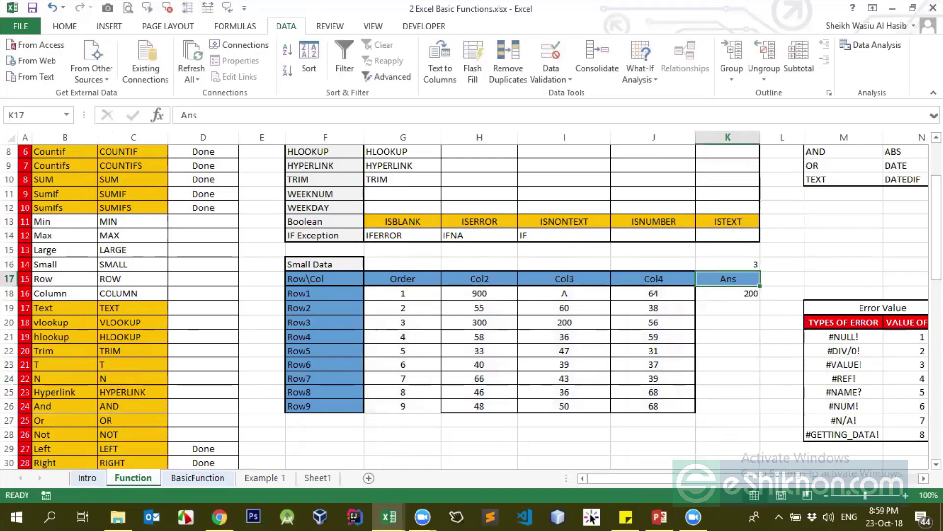
pyautogui.press('Down')
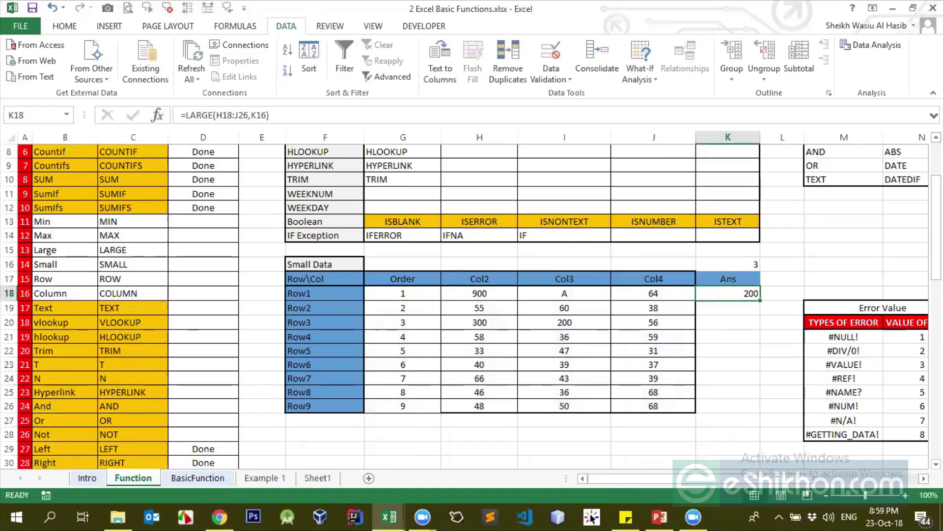
# Mark Min, Max and Large as Done in the Status column
pyautogui.scroll(2, 491, 264)
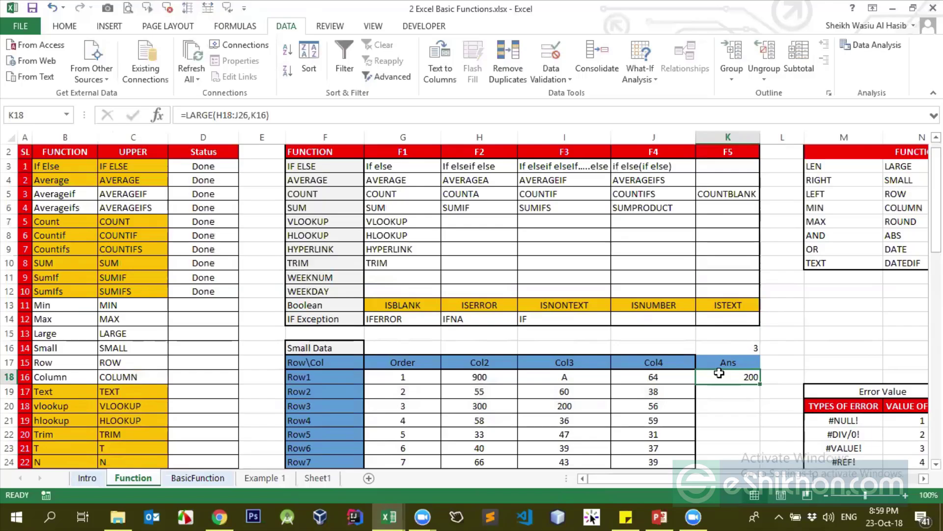
pyautogui.scroll(1, 719, 373)
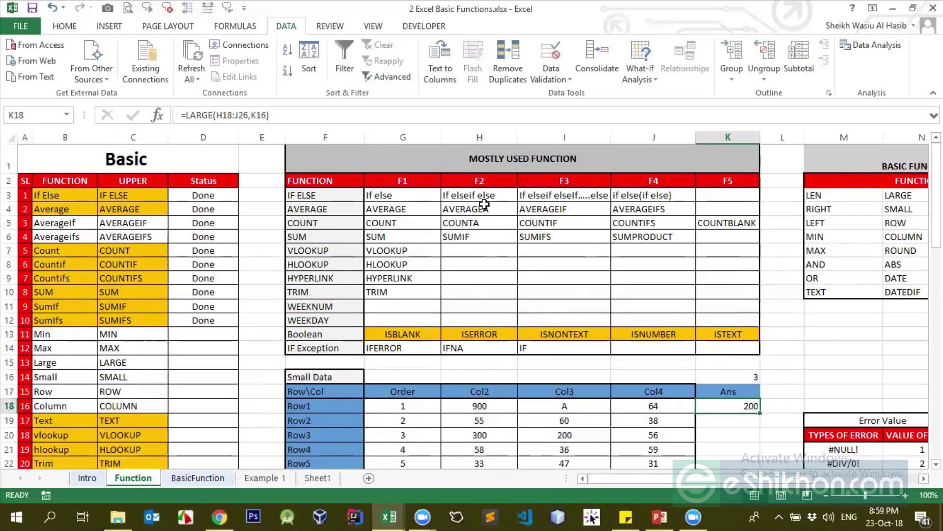
pyautogui.click(189, 330)
pyautogui.write('Done')
pyautogui.press('Return')
pyautogui.write('Doen')
pyautogui.press('Return')
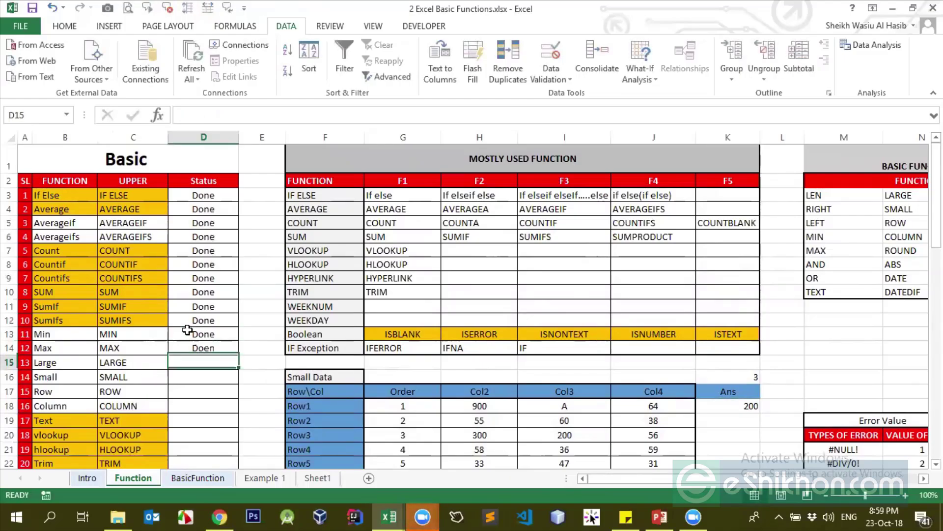
pyautogui.write('D')
pyautogui.press('Up')
pyautogui.press('Up')
pyautogui.hotkey('ctrl', 'c')
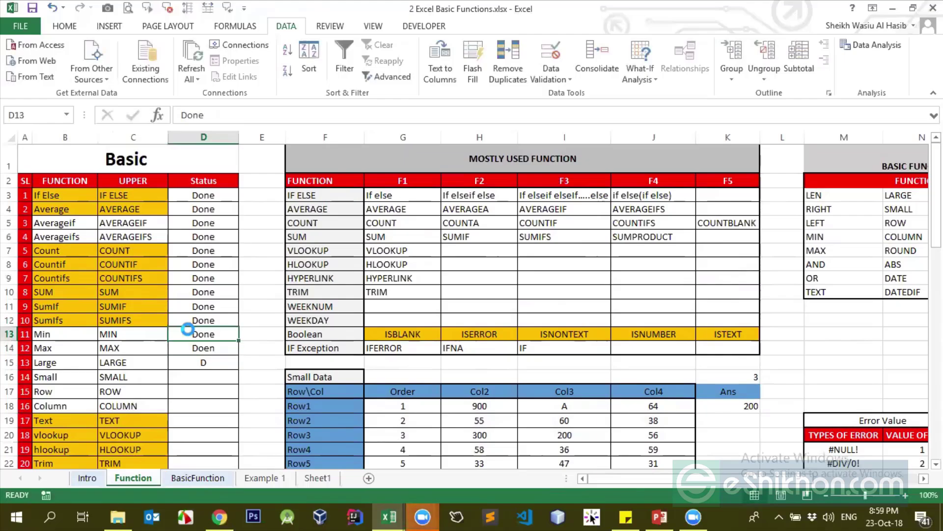
pyautogui.press('Down')
pyautogui.press('Return')
pyautogui.press('Down')
pyautogui.press('Up')
pyautogui.hotkey('ctrl', 'c')
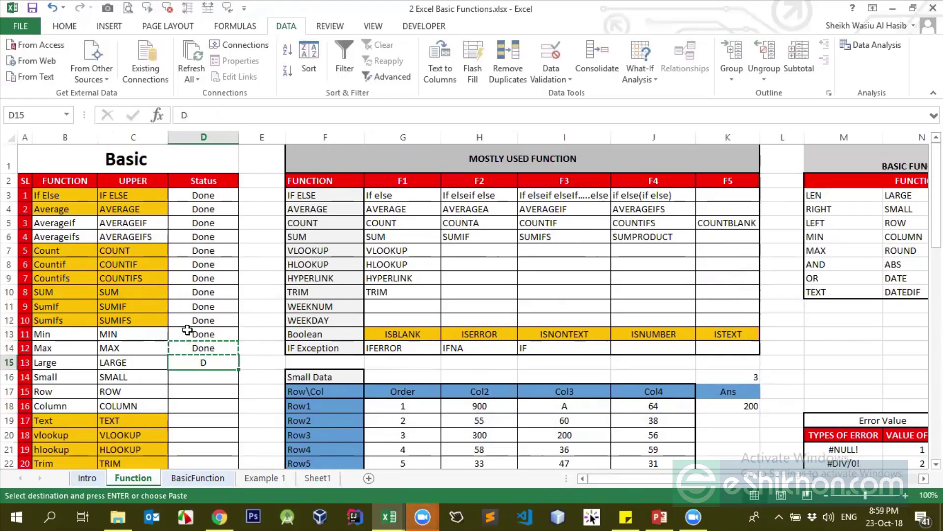
pyautogui.press('Down')
pyautogui.press('Return')
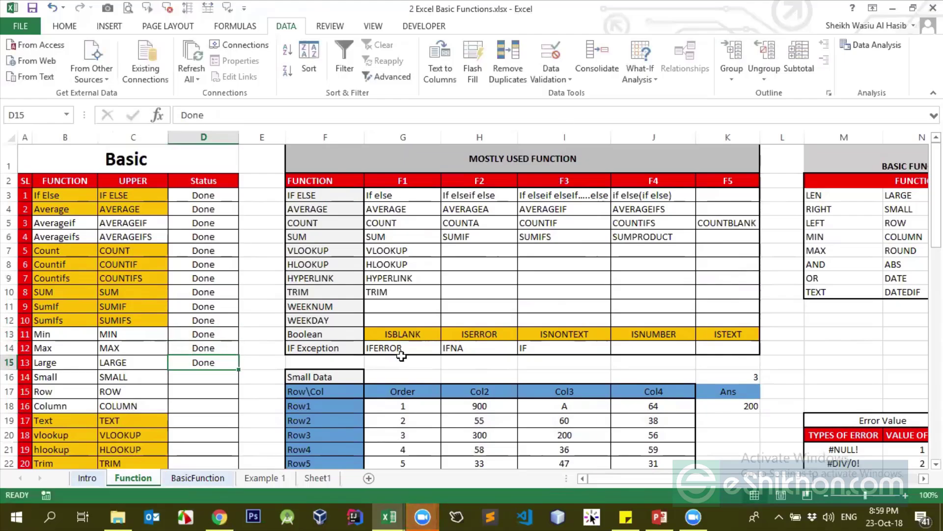
pyautogui.click(184, 379)
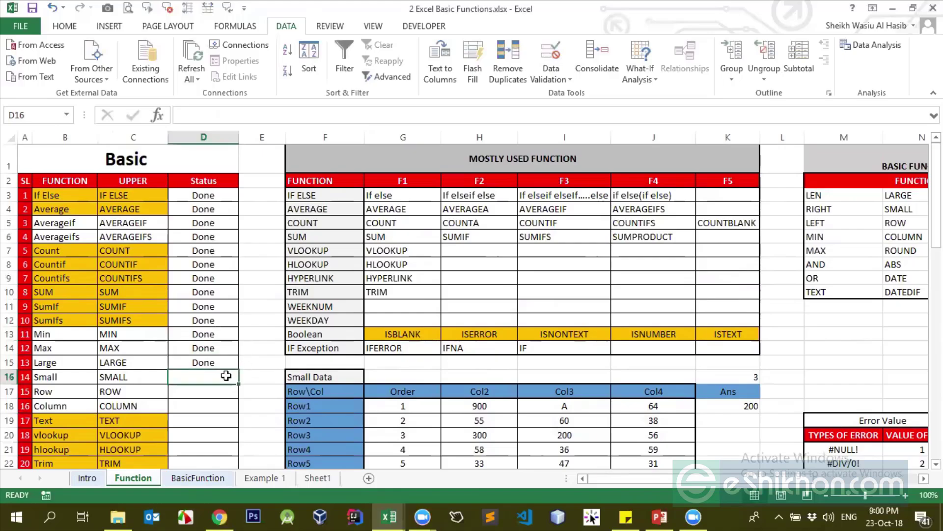
# Begin a SMALL formula in the Ans cell K18
pyautogui.click(737, 406)
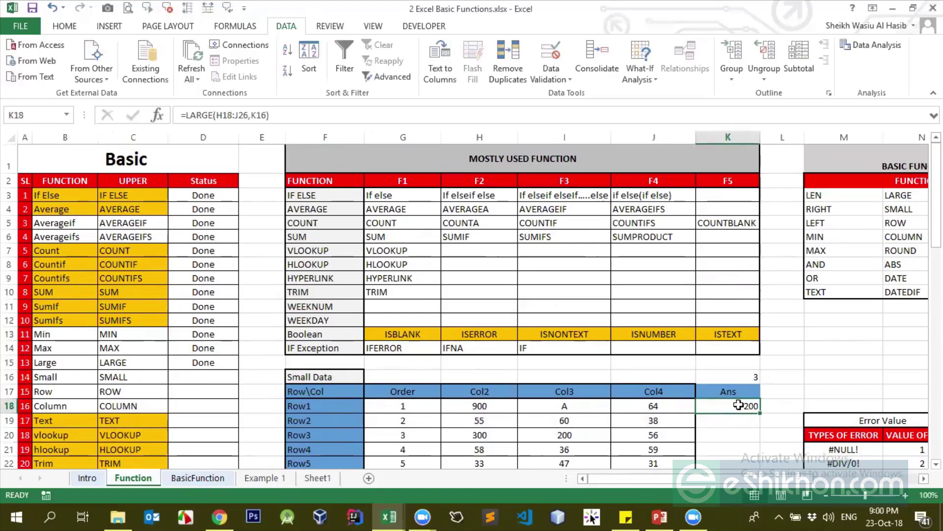
pyautogui.write('=sm')
pyautogui.press('Tab')
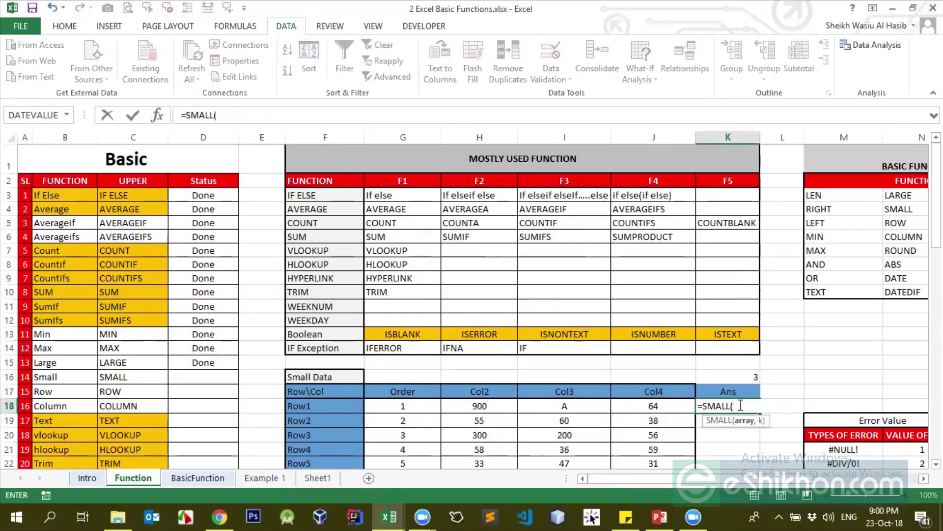
# Complete =SMALL(H18:J26,1) in K18 to return the smallest value
pyautogui.click(419, 408)
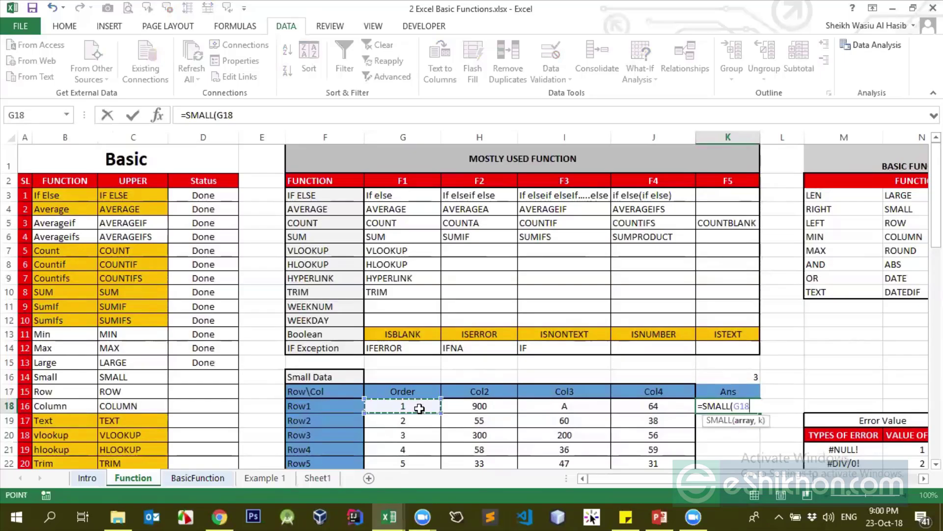
pyautogui.moveTo(465, 407); pyautogui.dragTo(655, 420)
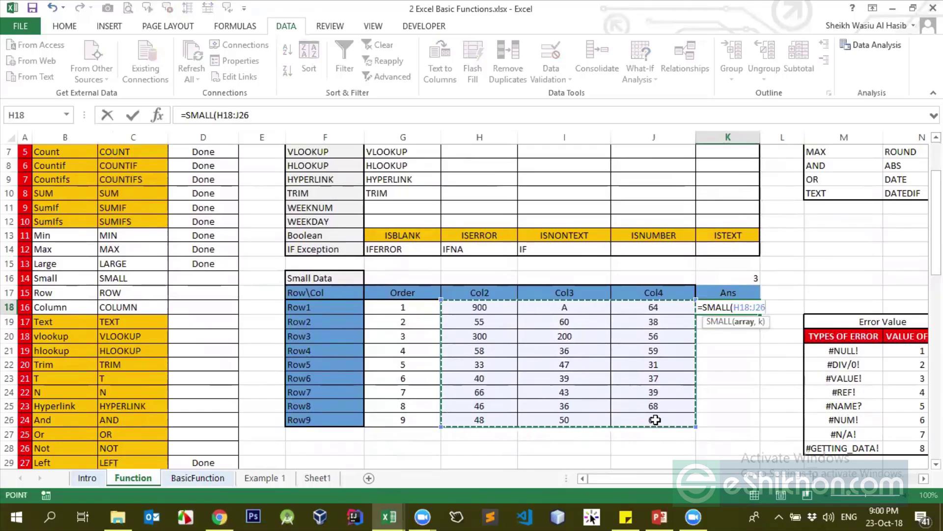
pyautogui.write(',')
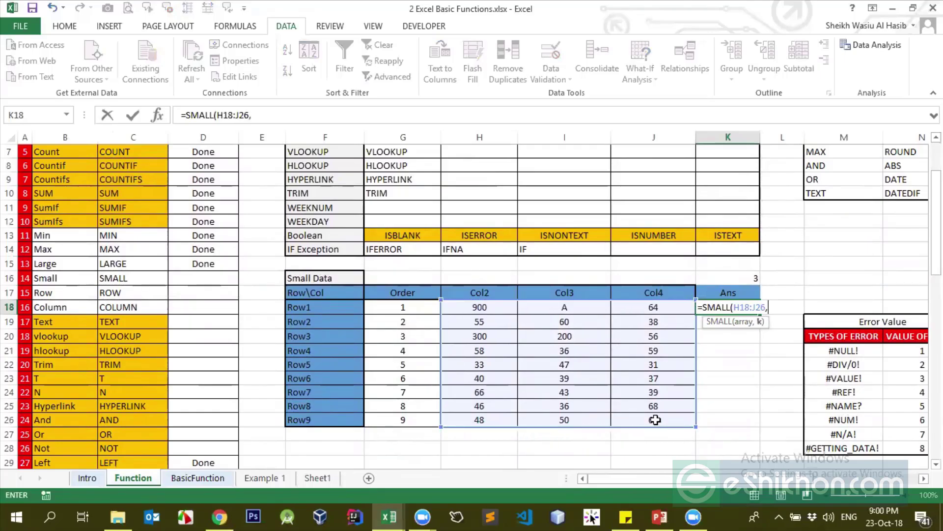
pyautogui.write('1')
pyautogui.hotkey('ctrl', 'Return')
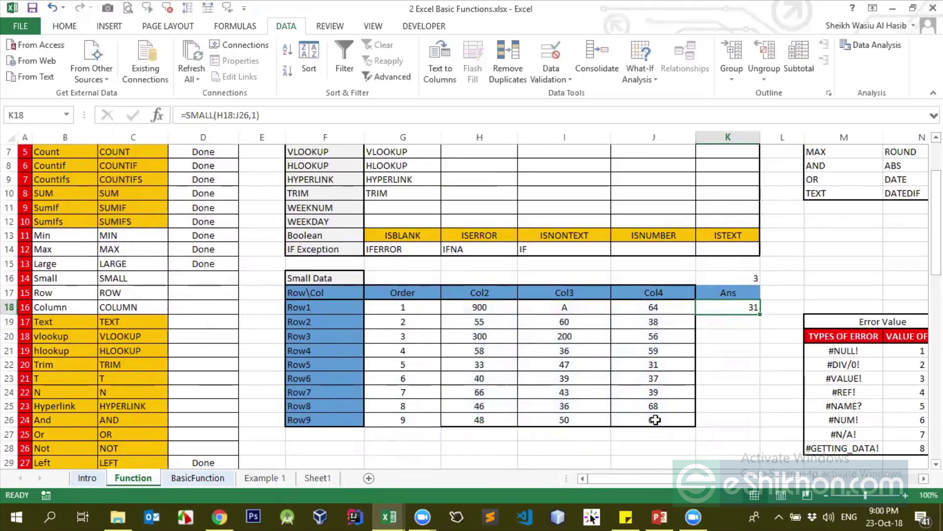
# Try k=2 in the SMALL formula and change H20 from 300 to 1
pyautogui.click(257, 114)
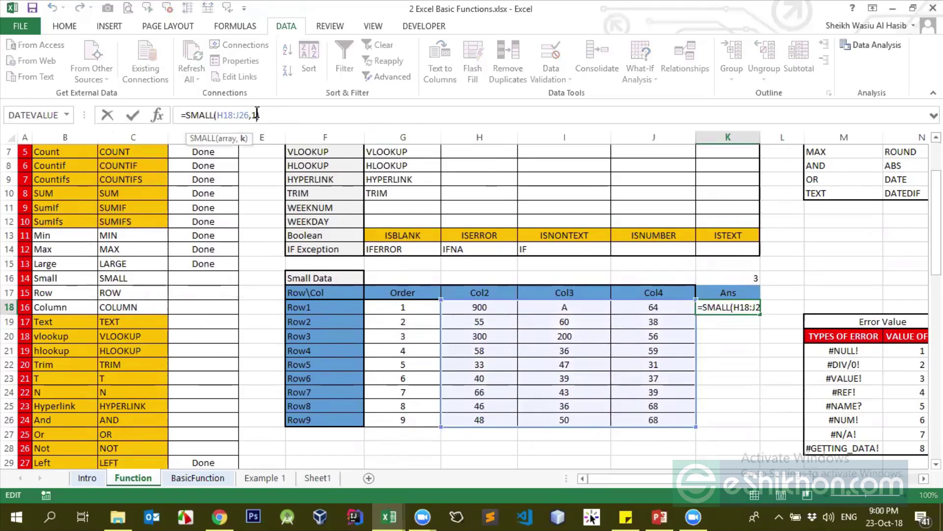
pyautogui.press('BackSpace')
pyautogui.write('2')
pyautogui.press('Return')
pyautogui.press('Up')
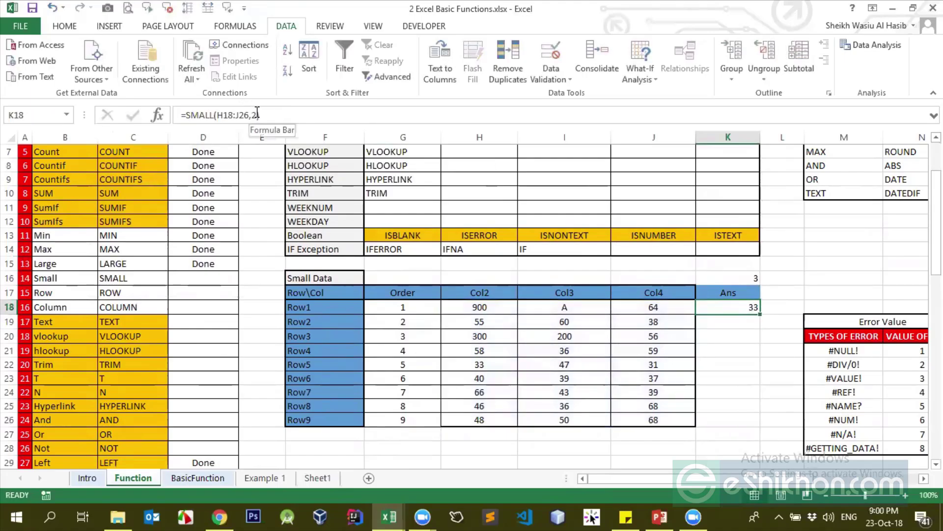
pyautogui.click(476, 335)
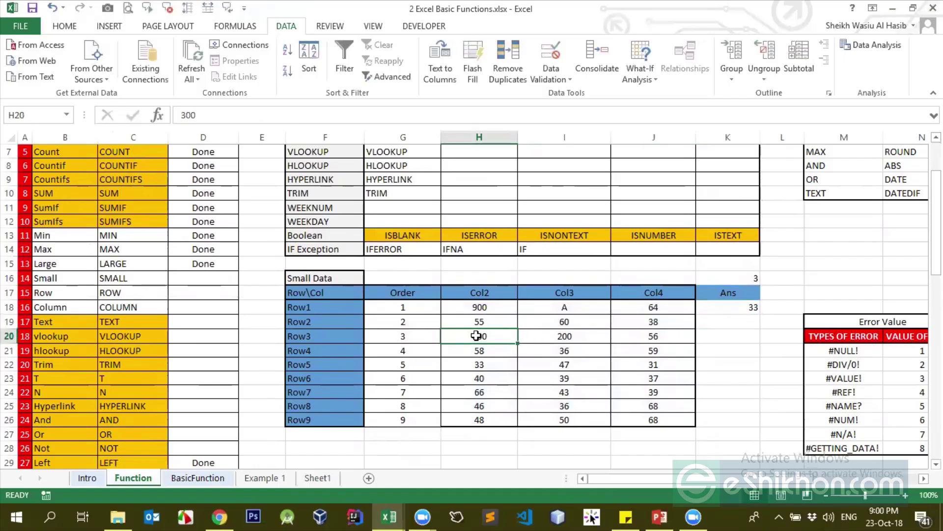
pyautogui.write('1')
pyautogui.press('Return')
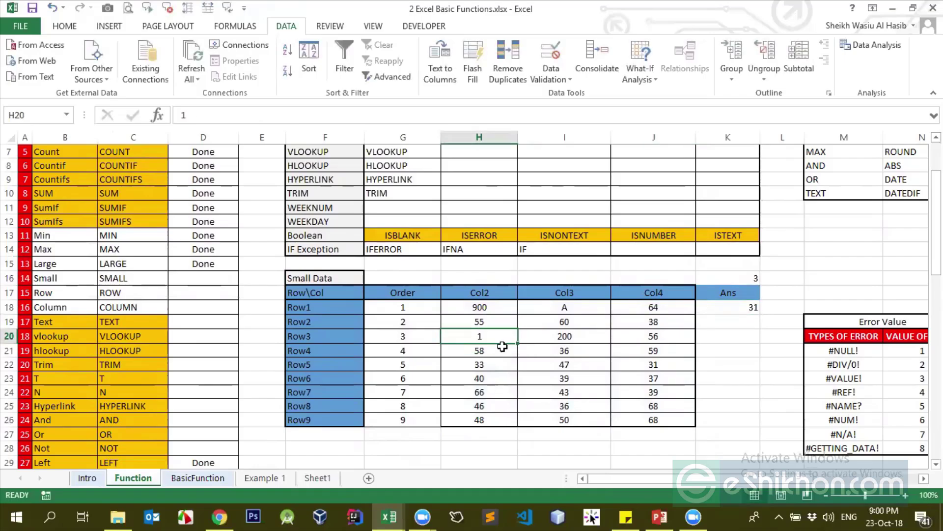
pyautogui.click(752, 307)
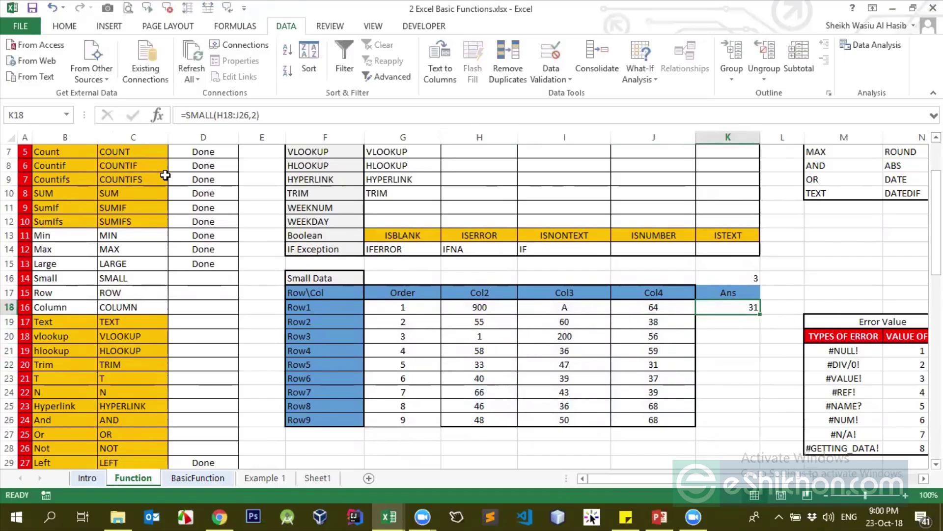
pyautogui.click(243, 114)
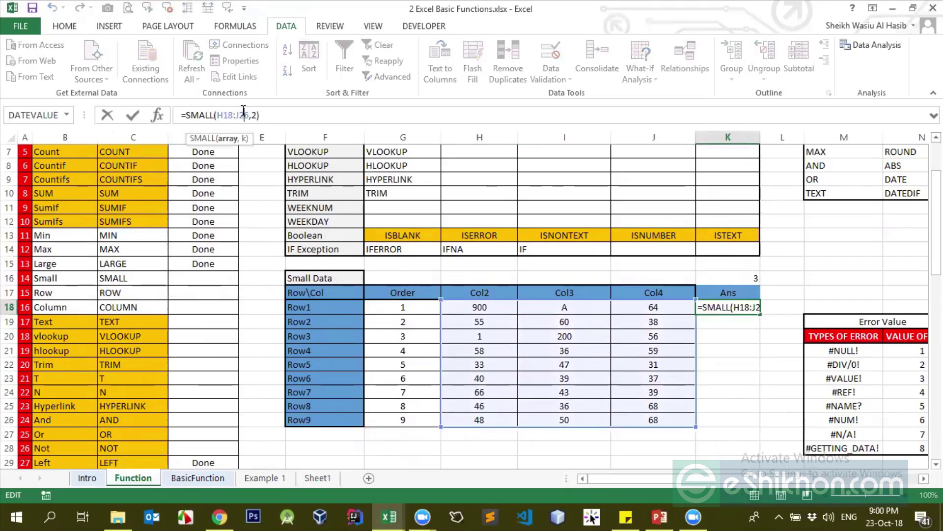
pyautogui.press('Escape')
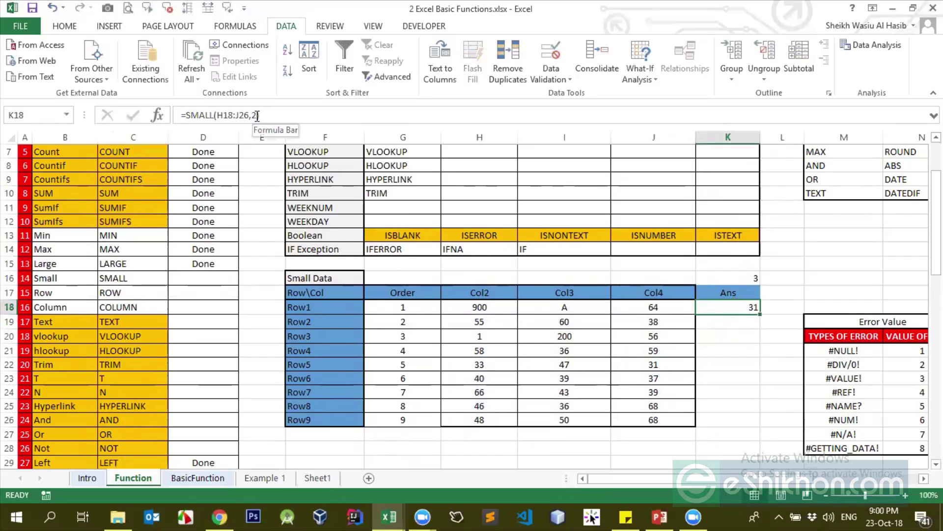
# Restore k to 1 and set H20 to 2 so K18 returns 2
pyautogui.click(260, 114)
pyautogui.press('BackSpace')
pyautogui.write('1')
pyautogui.press('Return')
pyautogui.press('Up')
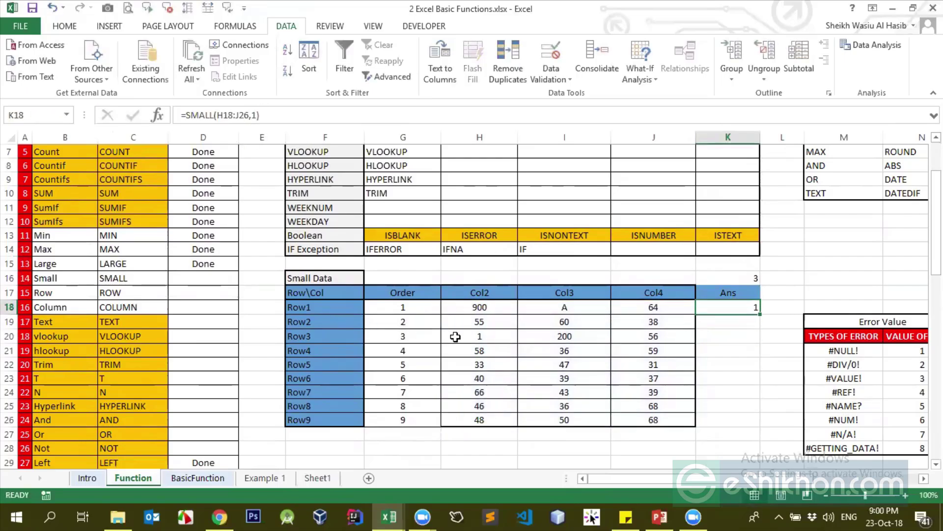
pyautogui.click(484, 336)
pyautogui.write('2')
pyautogui.press('Return')
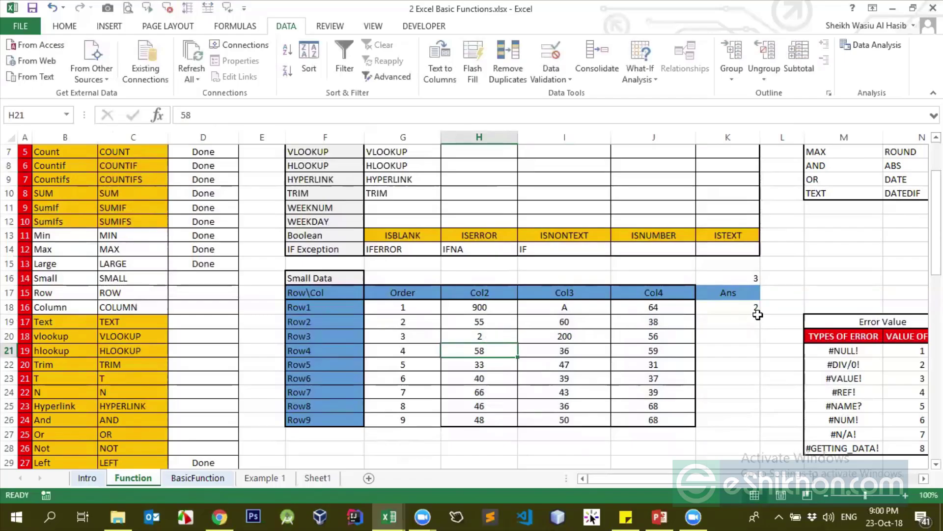
pyautogui.click(757, 307)
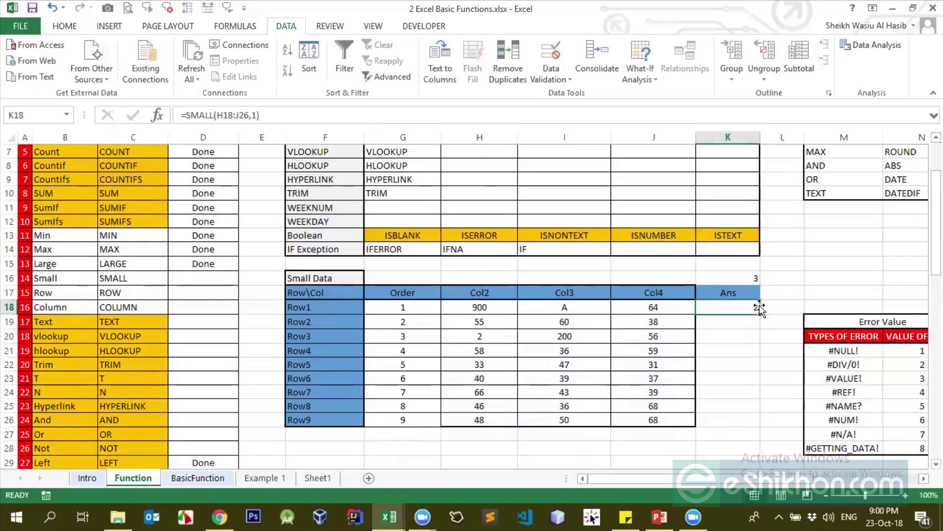
# Enter Done in D16 for Small, then return to the Ans cell K18
pyautogui.click(185, 281)
pyautogui.write('D')
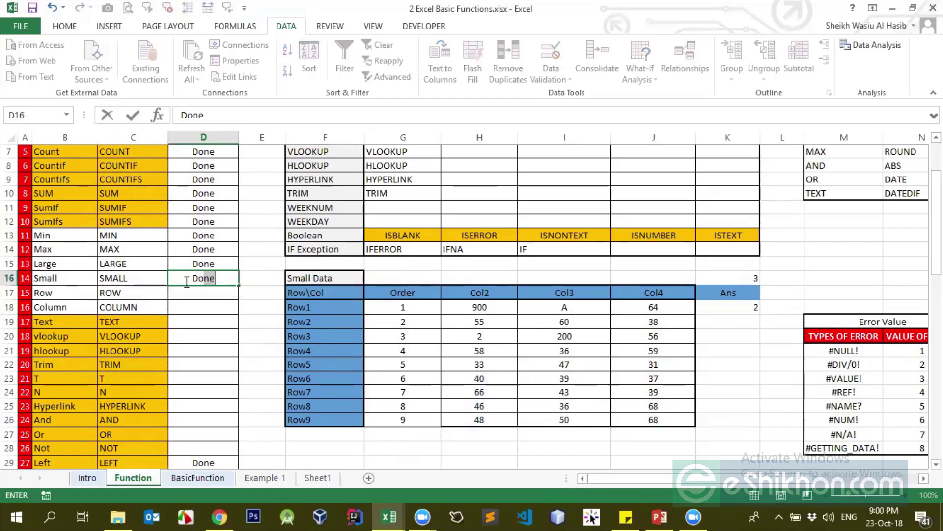
pyautogui.press('Return')
pyautogui.click(186, 281)
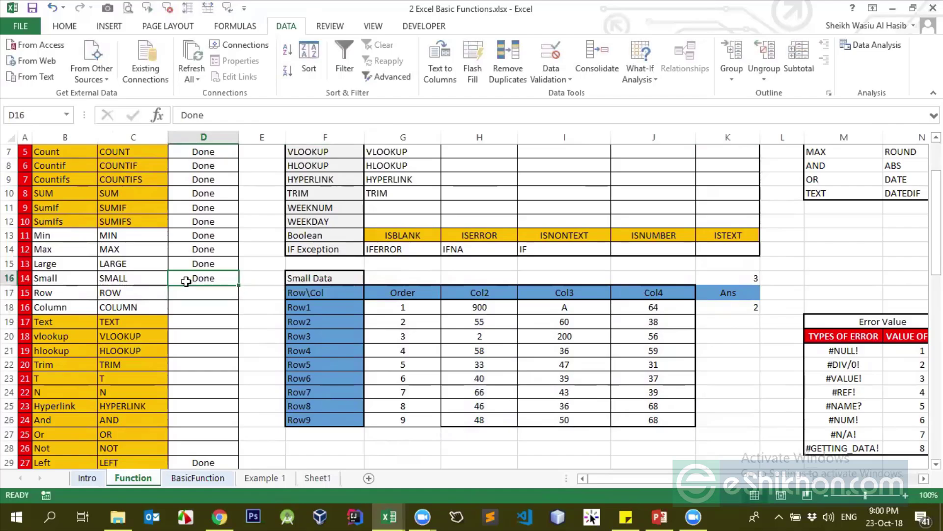
pyautogui.click(51, 263)
pyautogui.click(48, 277)
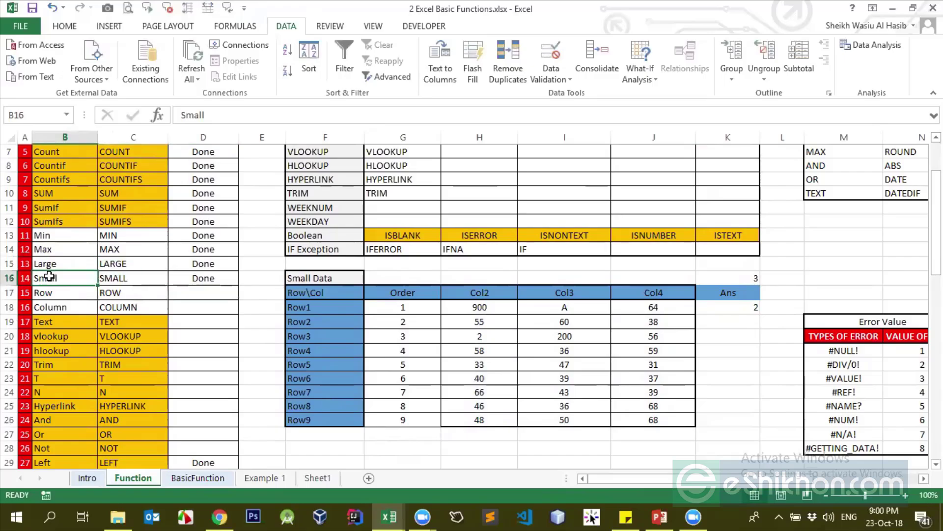
pyautogui.click(197, 290)
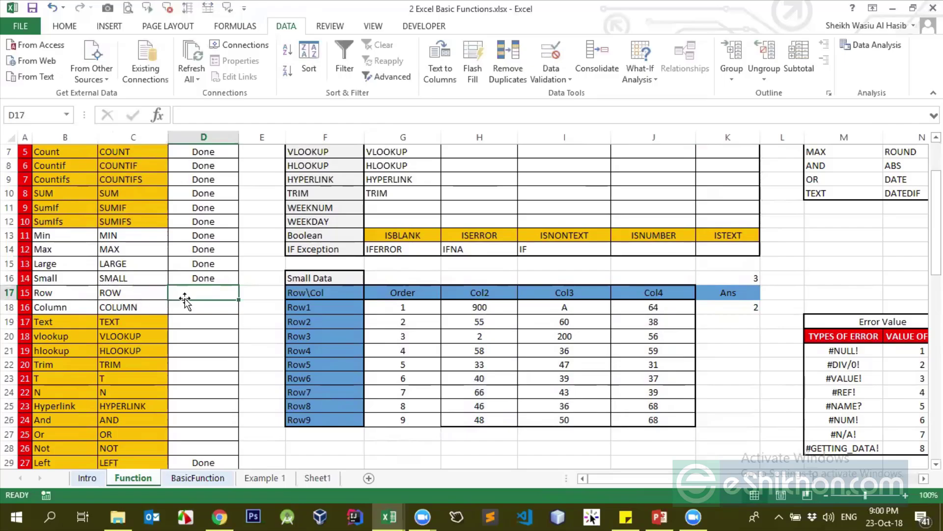
pyautogui.click(735, 309)
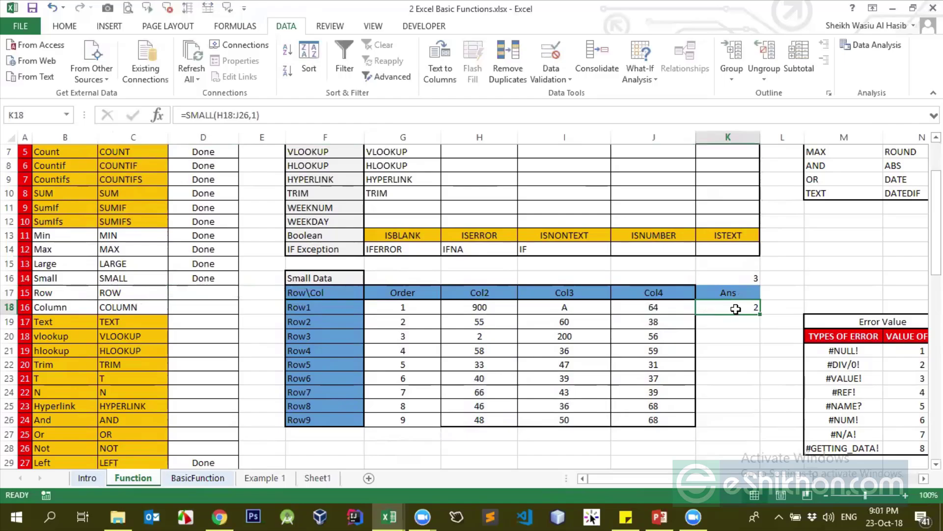
# Replace K18's SMALL formula with =ROW(K16), returning 16
pyautogui.press('Delete')
pyautogui.write('=row')
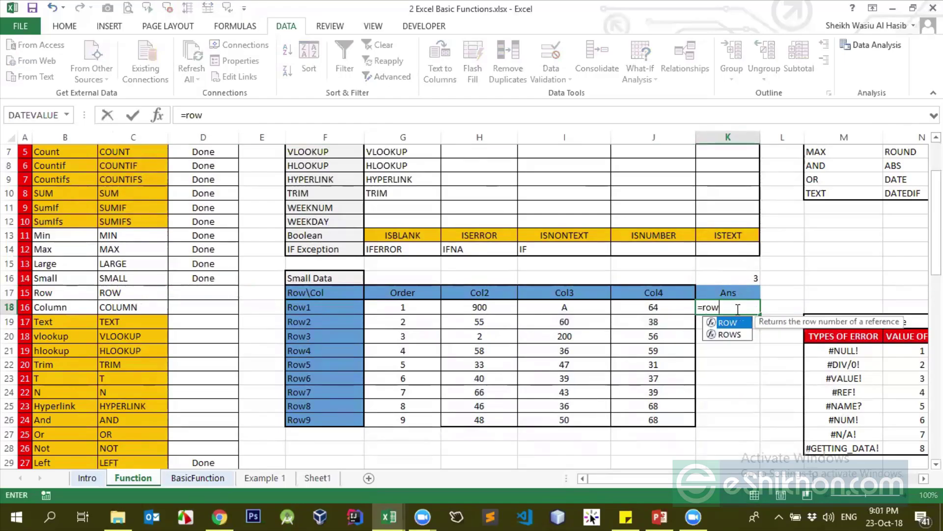
pyautogui.press('Tab')
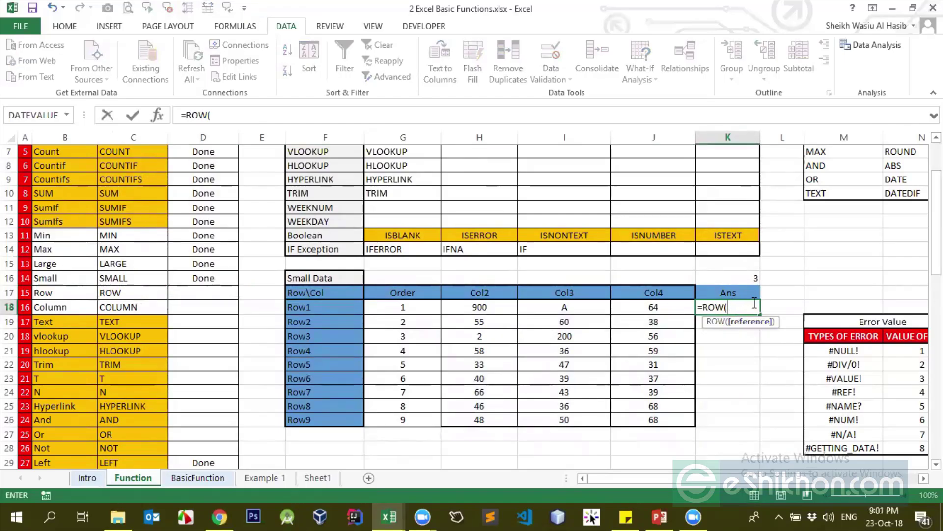
pyautogui.click(753, 278)
pyautogui.write(')')
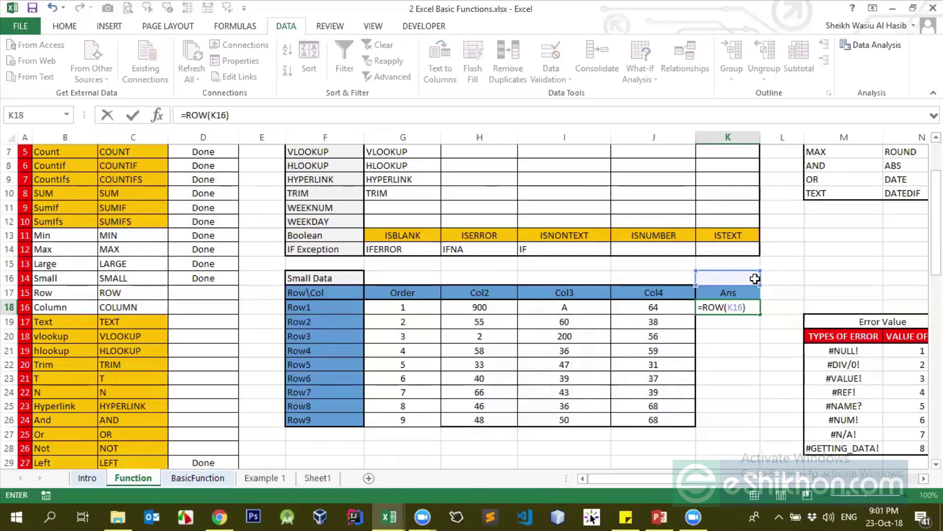
pyautogui.hotkey('ctrl', 'Return')
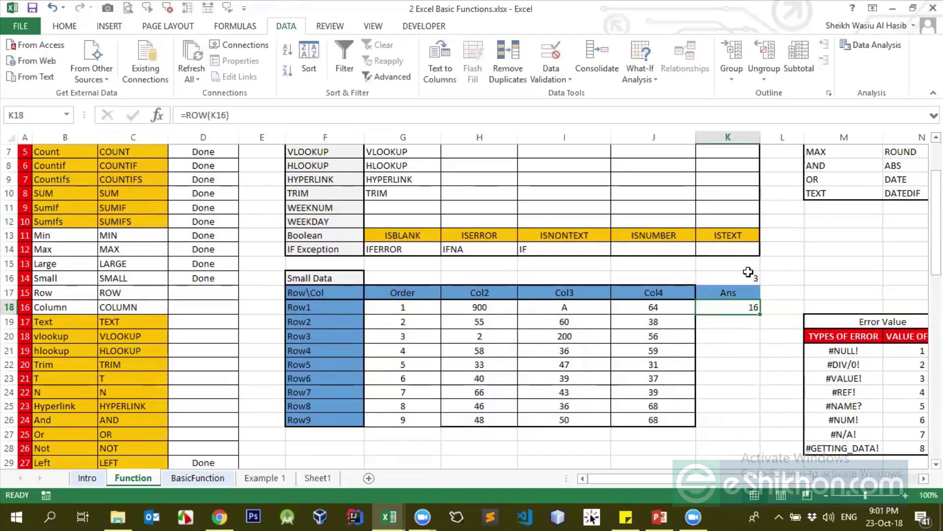
pyautogui.click(748, 273)
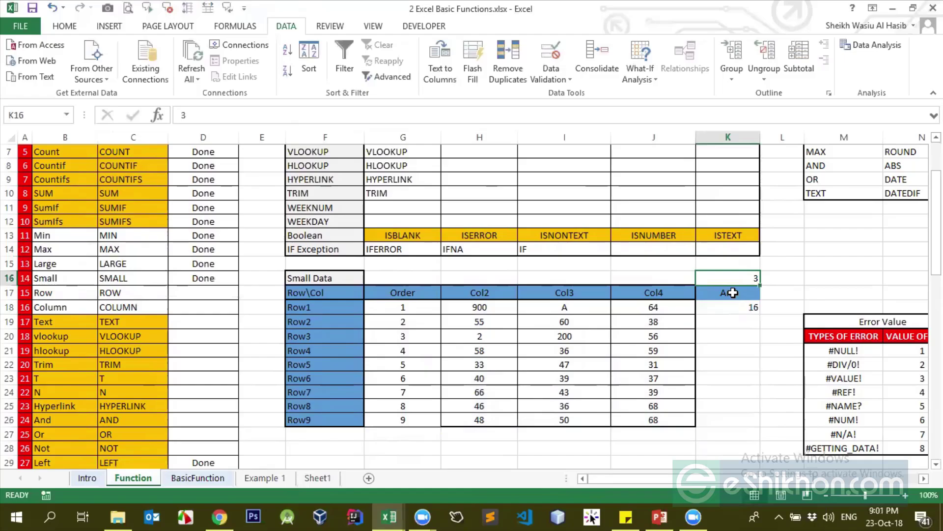
pyautogui.click(727, 312)
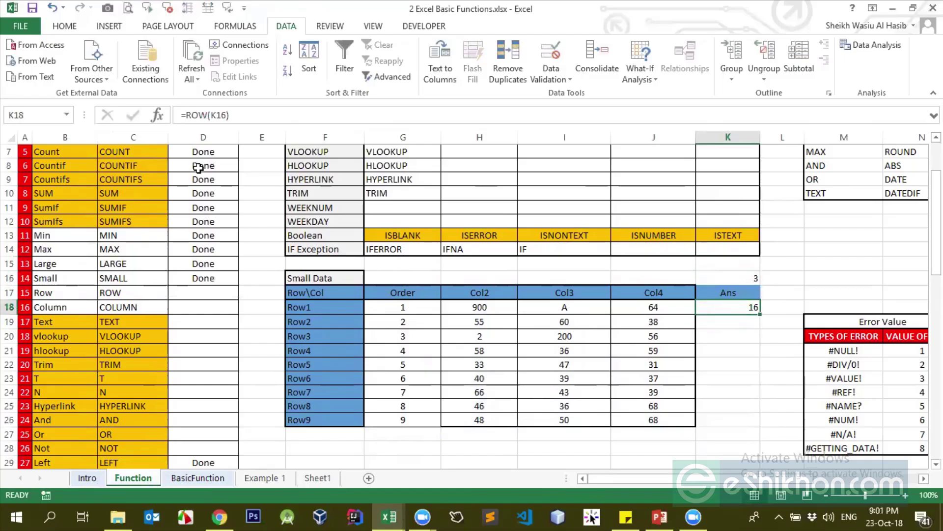
pyautogui.moveTo(212, 116); pyautogui.dragTo(224, 115)
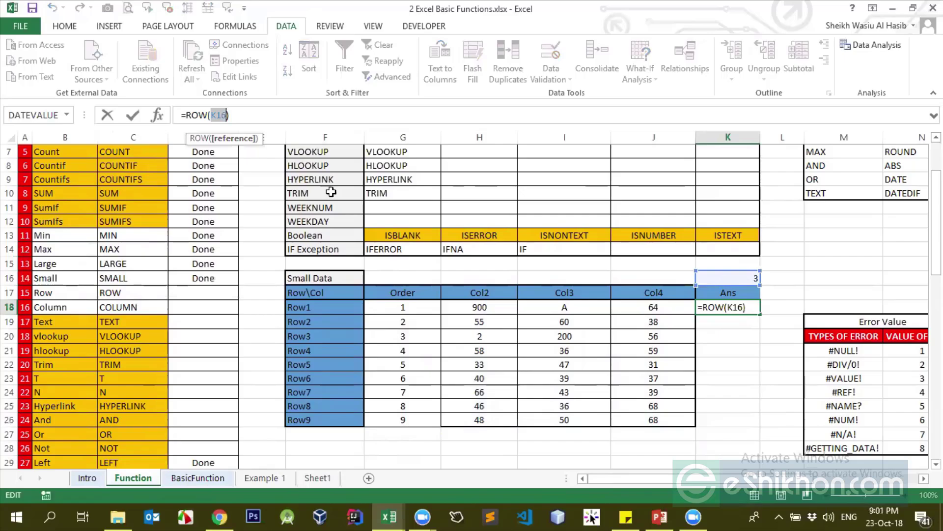
pyautogui.press('Return')
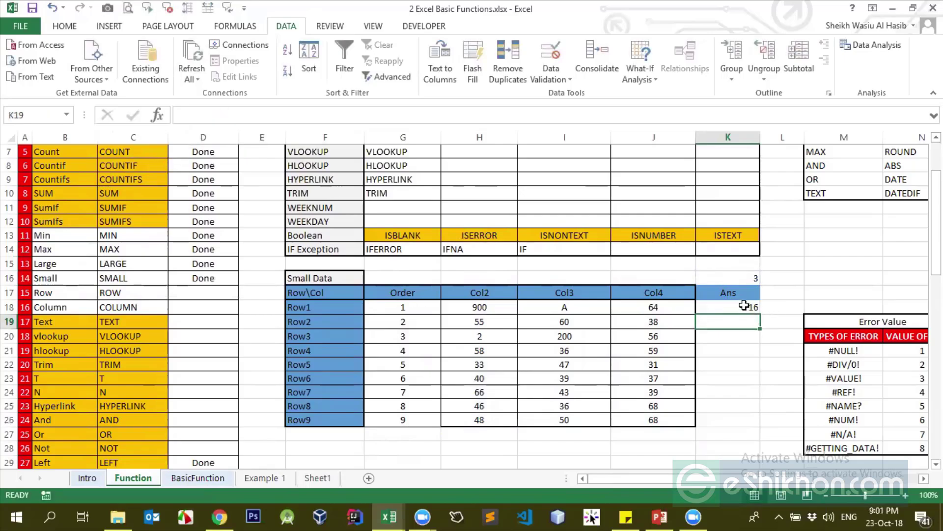
pyautogui.click(745, 306)
# Select row 16 and start typing a new =ROW formula in K18
pyautogui.click(684, 260)
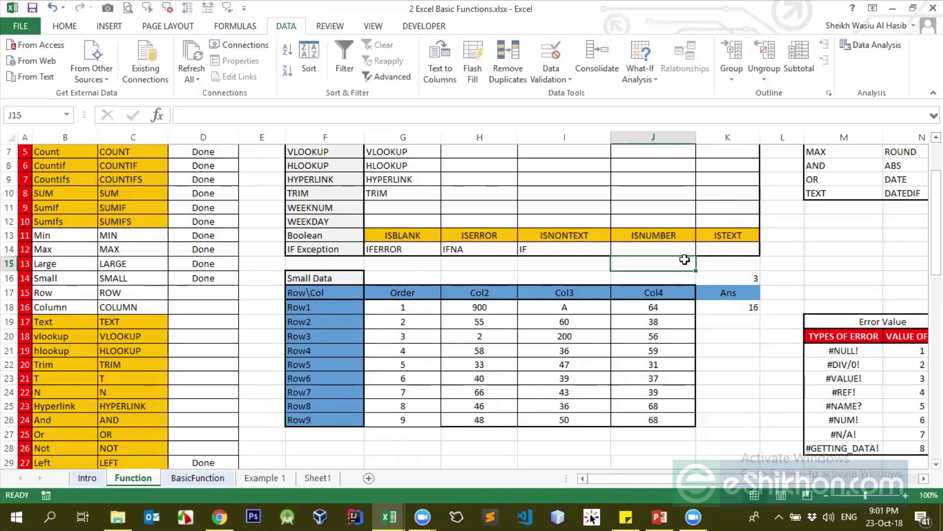
pyautogui.click(9, 277)
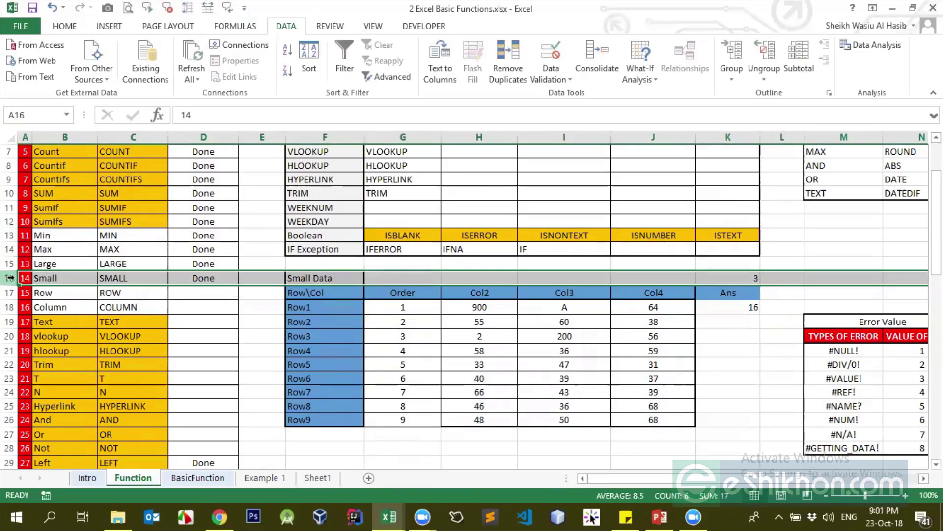
pyautogui.click(723, 308)
pyautogui.write('=')
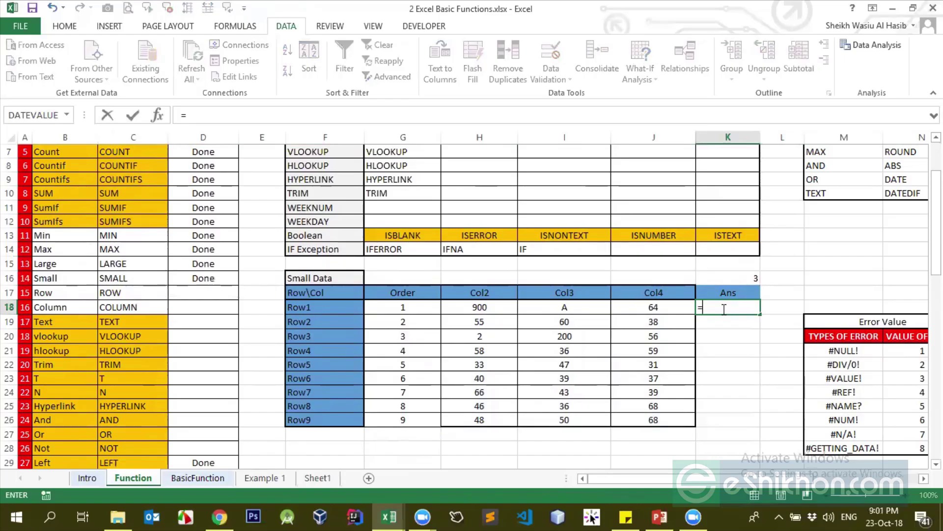
pyautogui.write('row')
# Complete =ROW(R17) in K18 so it returns 17
pyautogui.press('Tab')
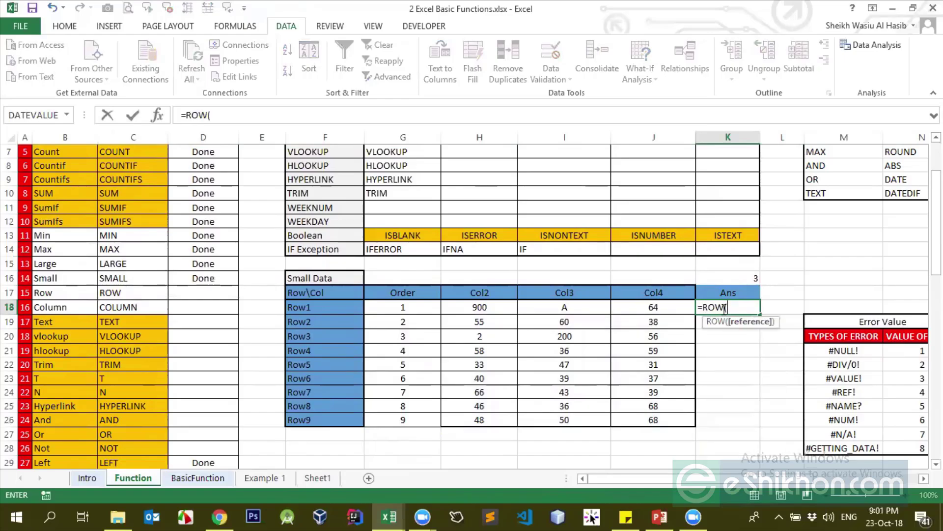
pyautogui.scroll(2, 821, 225)
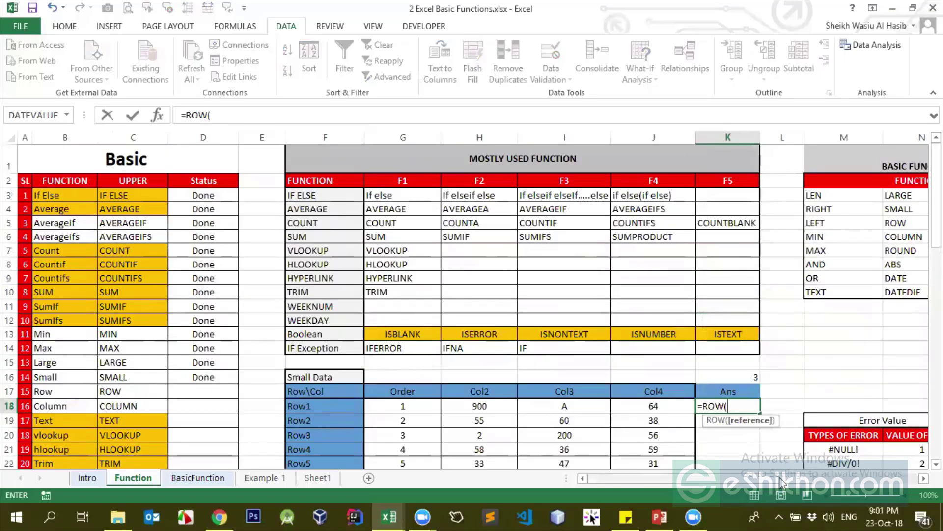
pyautogui.hscroll(3, 792, 478)
pyautogui.click(878, 391)
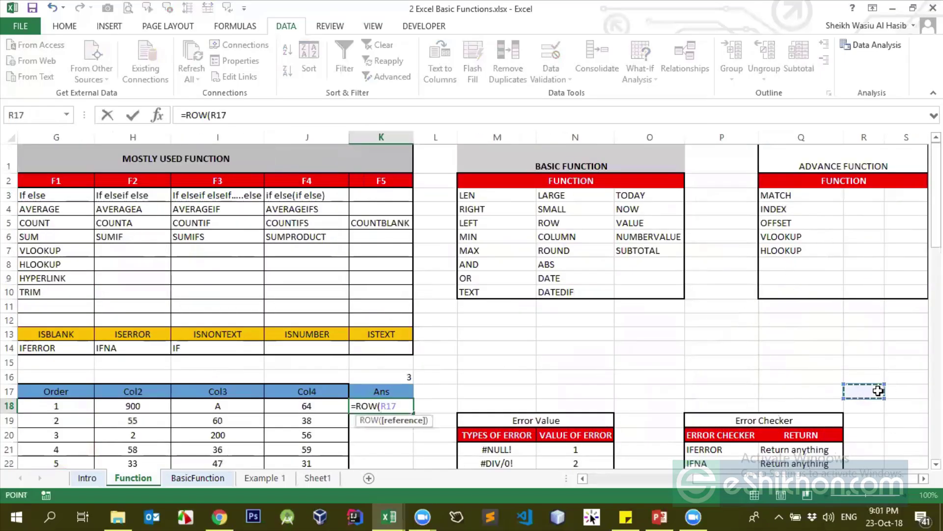
pyautogui.press('Return')
pyautogui.click(410, 406)
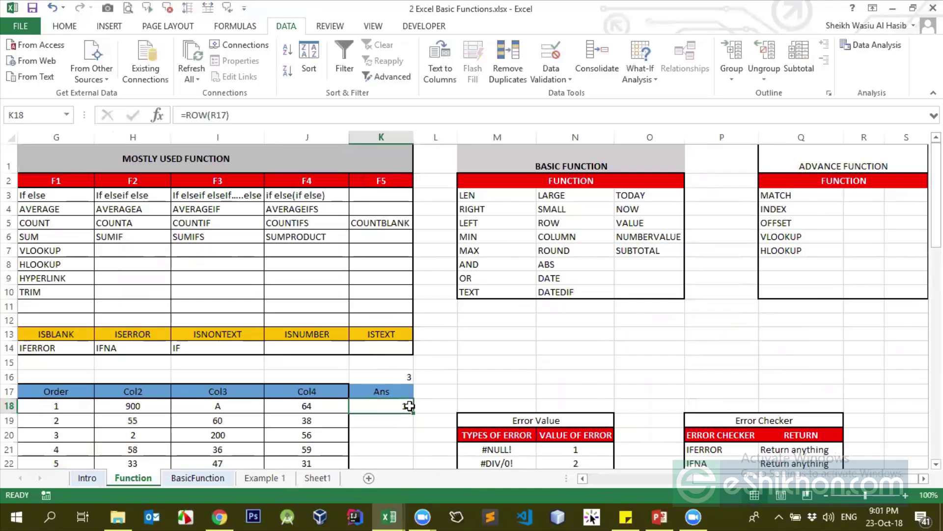
pyautogui.click(215, 115)
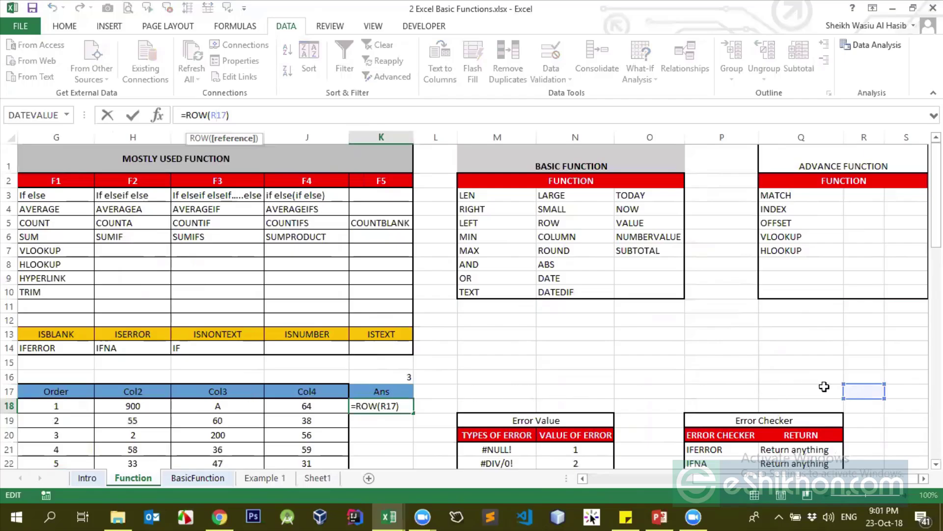
pyautogui.hotkey('ctrl', 'Return')
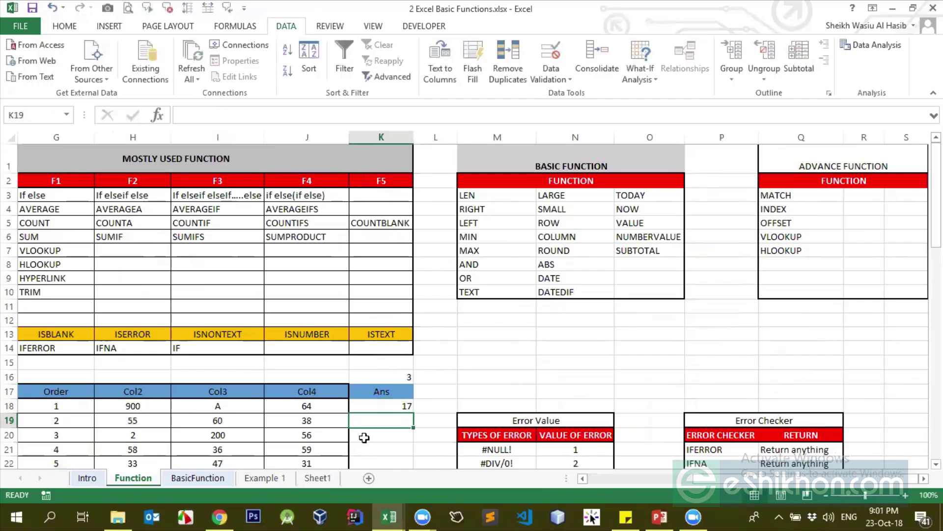
# Type Done in D17 for the Row function, then clear K18
pyautogui.hscroll(-5, 383, 405)
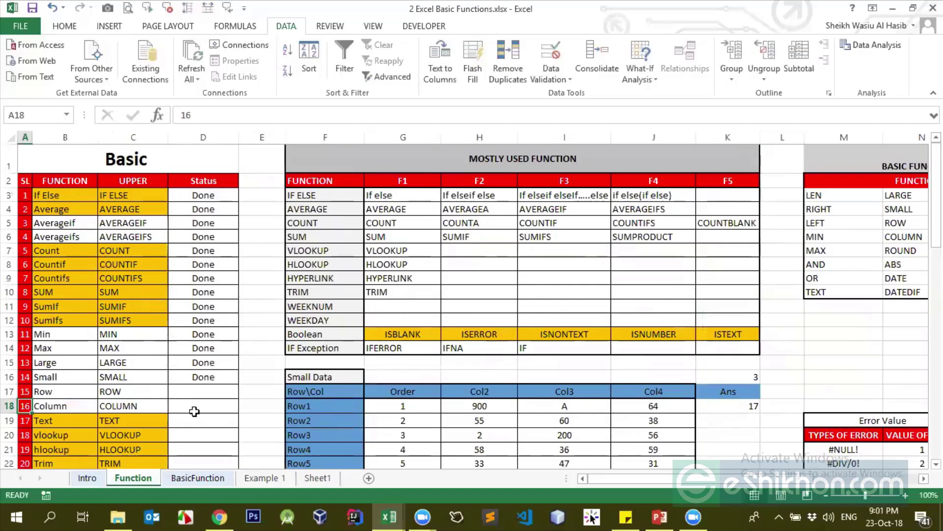
pyautogui.click(196, 390)
pyautogui.write('Done')
pyautogui.press('Return')
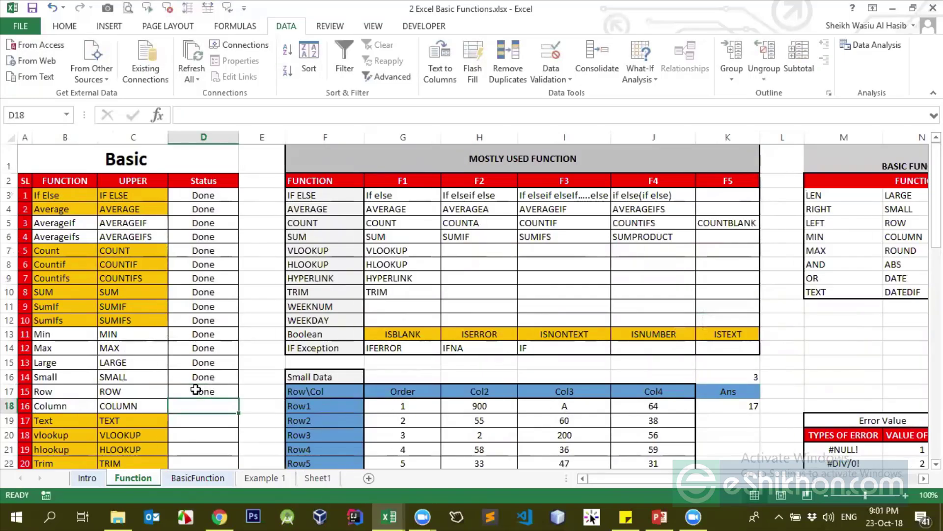
pyautogui.click(757, 407)
pyautogui.press('Delete')
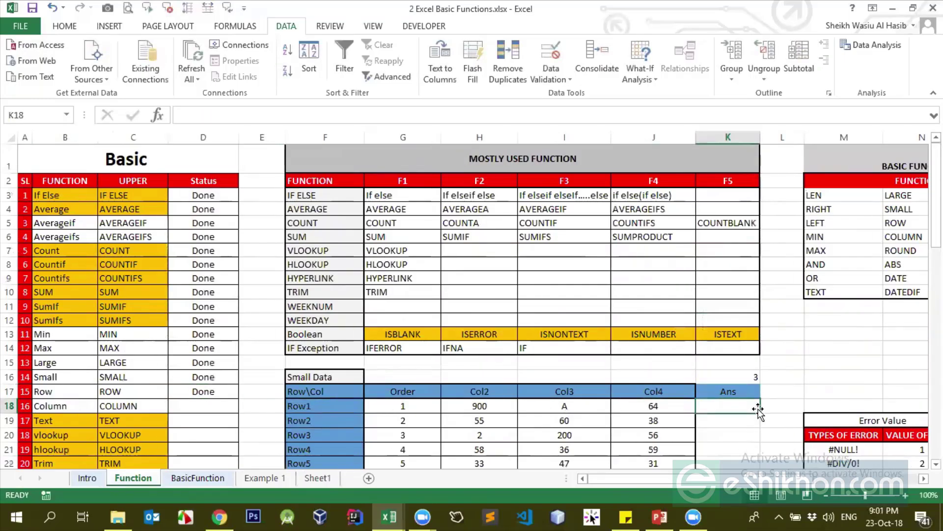
# Enter =COLUMN(N13) in K18 so it returns 14
pyautogui.write('=c')
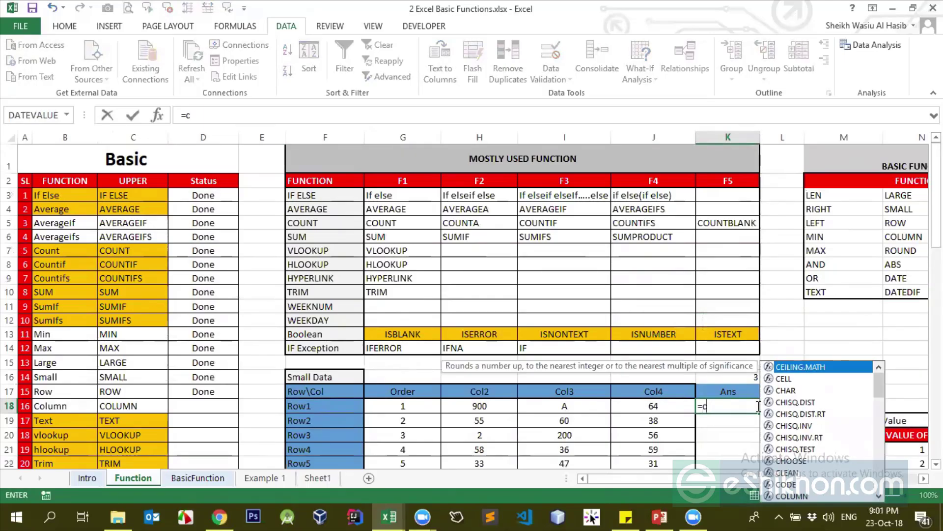
pyautogui.write('ol')
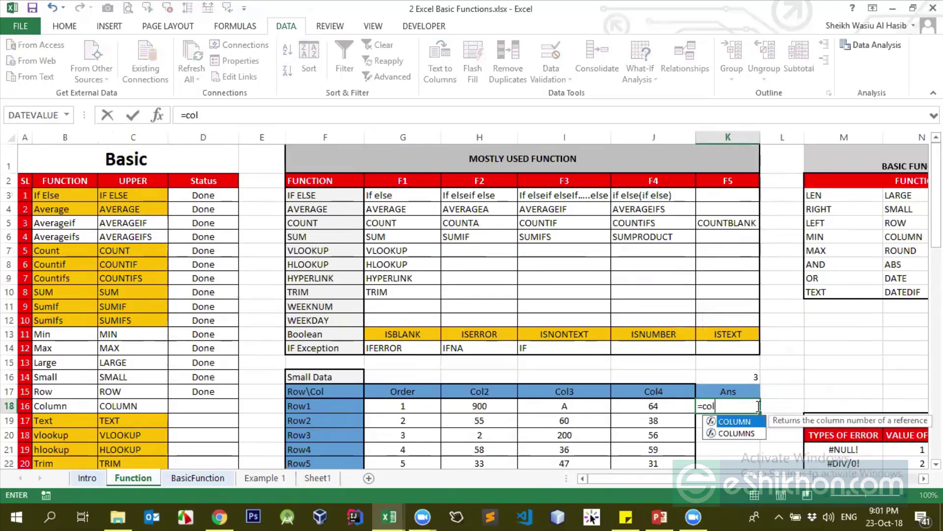
pyautogui.write('um')
pyautogui.press('Tab')
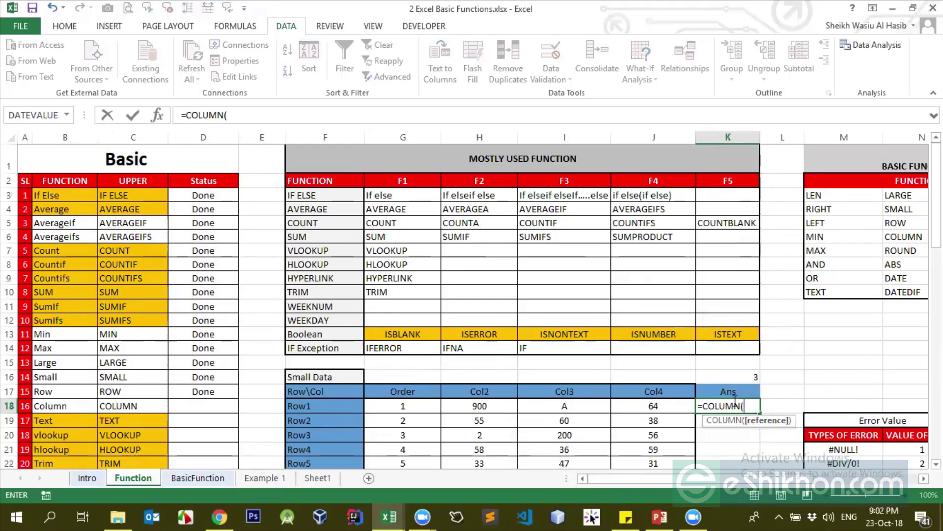
pyautogui.moveTo(781, 479); pyautogui.dragTo(906, 479)
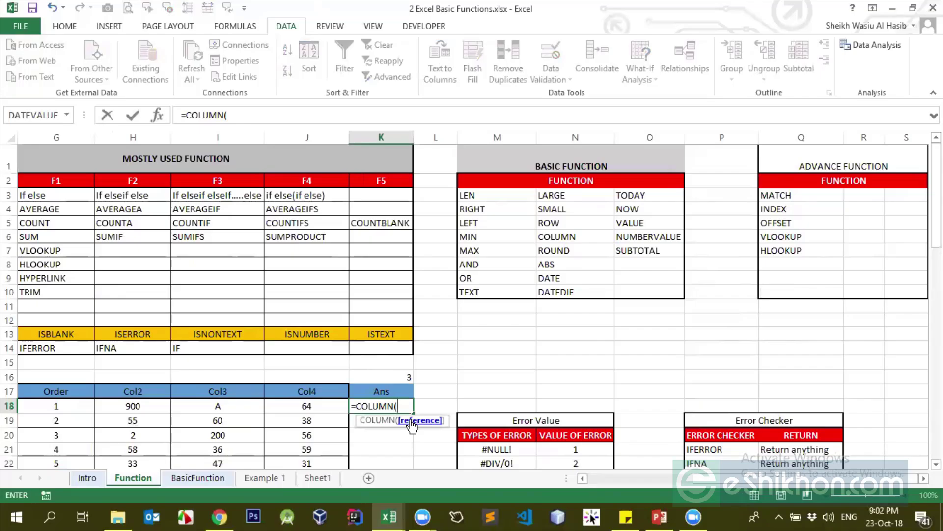
pyautogui.click(541, 336)
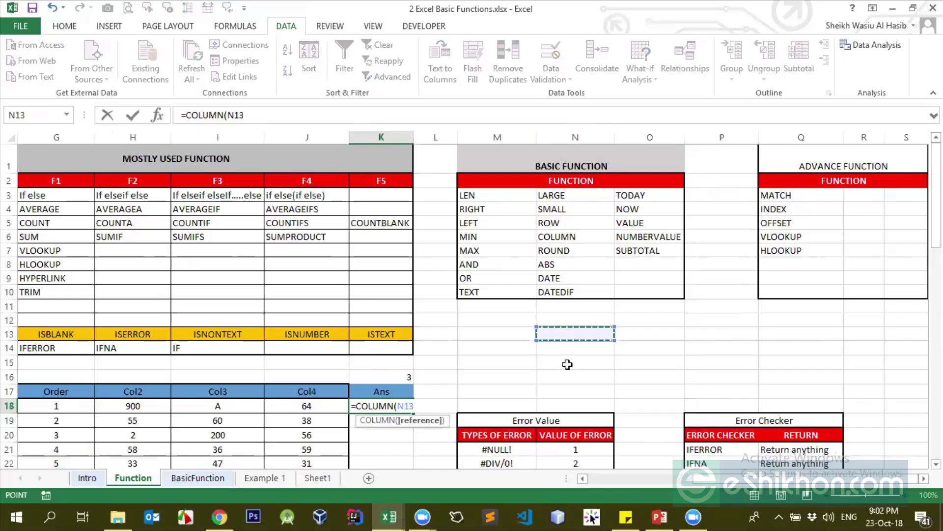
pyautogui.press('Return')
pyautogui.press('Up')
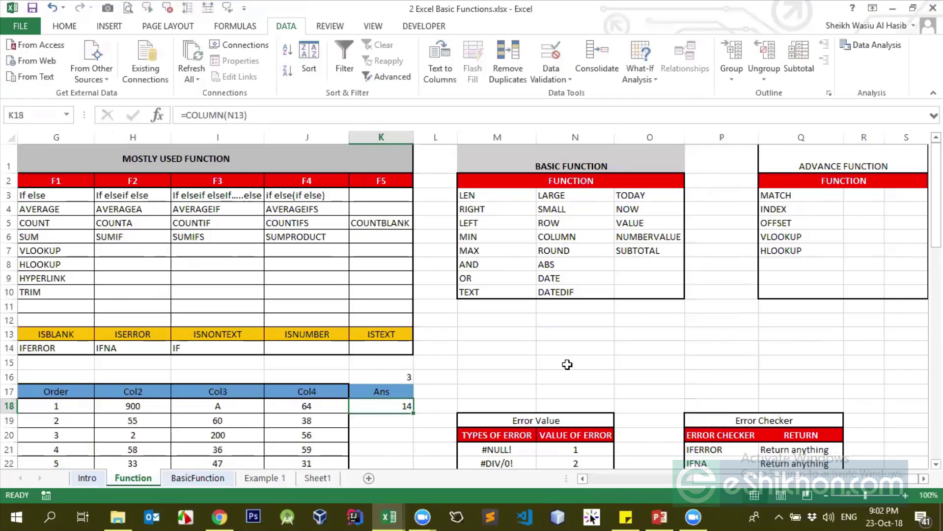
pyautogui.click(570, 343)
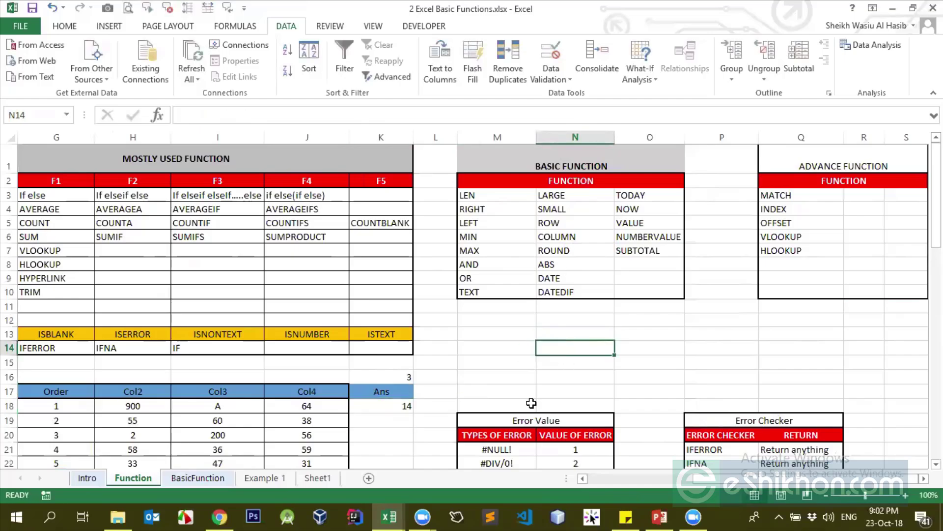
pyautogui.moveTo(725, 479); pyautogui.dragTo(590, 477)
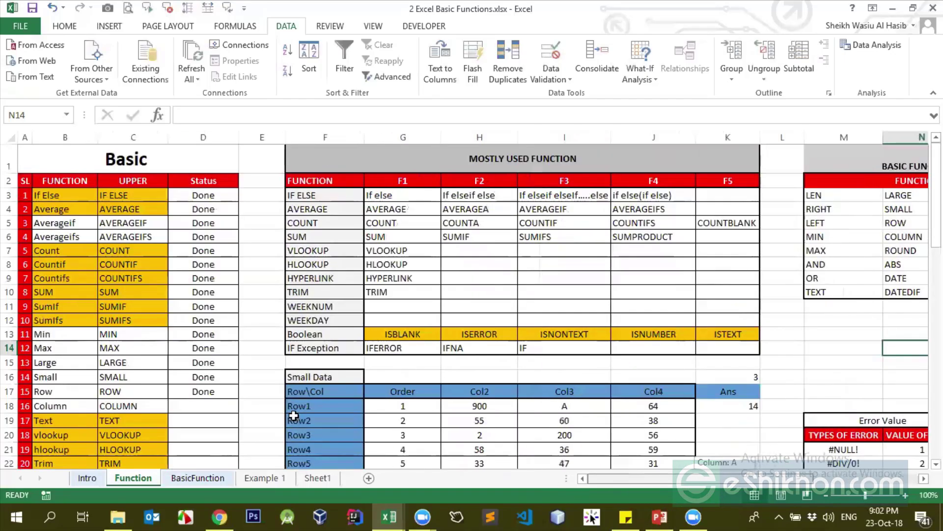
pyautogui.click(72, 378)
pyautogui.click(24, 375)
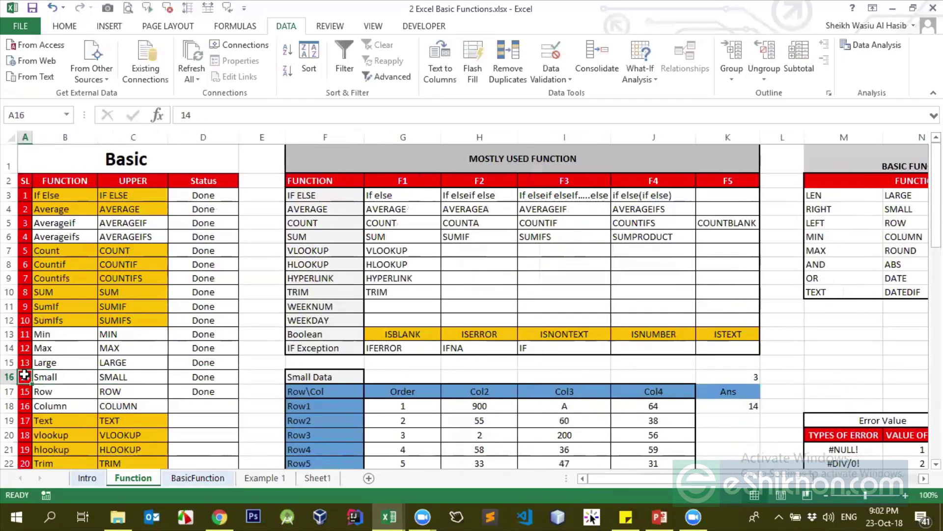
pyautogui.click(49, 376)
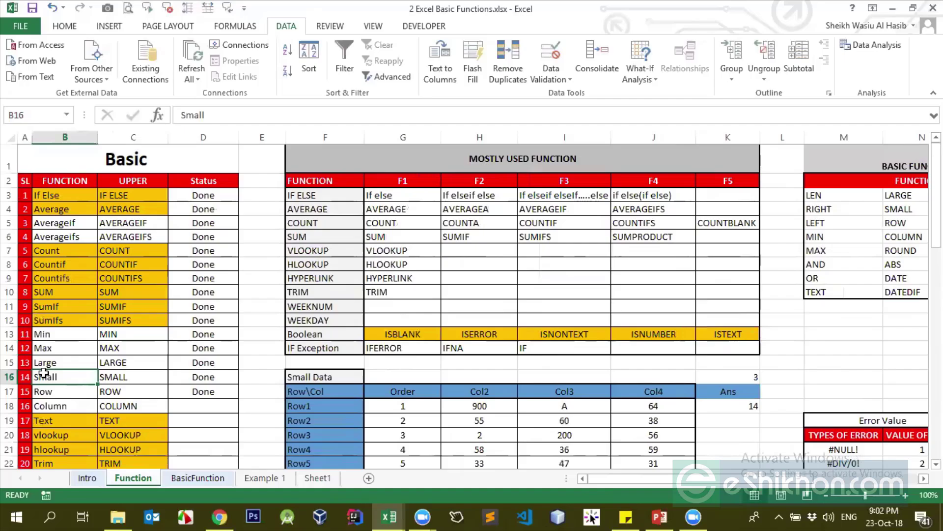
pyautogui.click(109, 378)
pyautogui.click(182, 377)
pyautogui.click(276, 376)
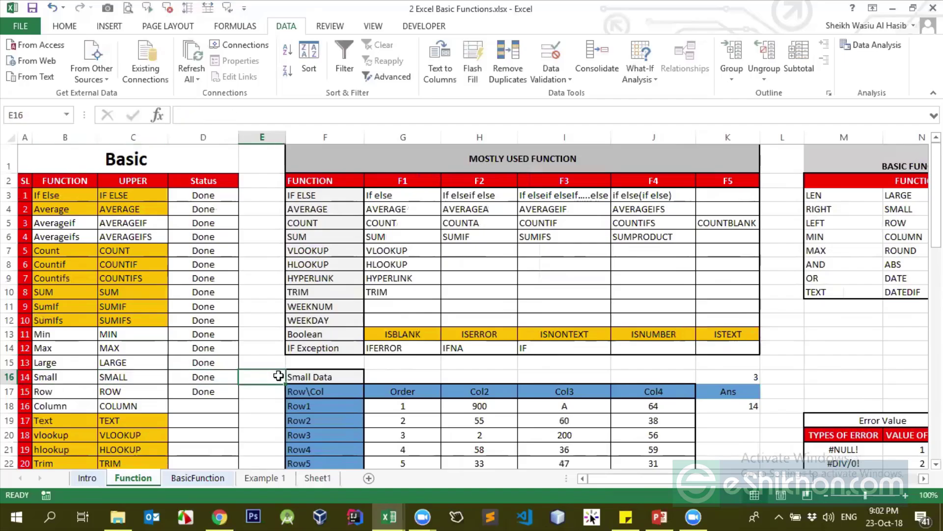
pyautogui.click(305, 376)
pyautogui.click(388, 376)
pyautogui.click(476, 377)
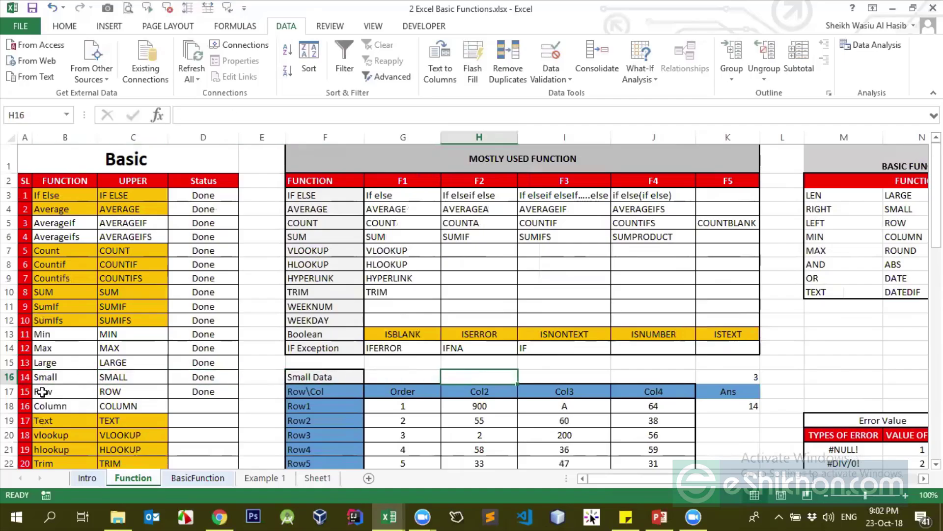
pyautogui.click(20, 377)
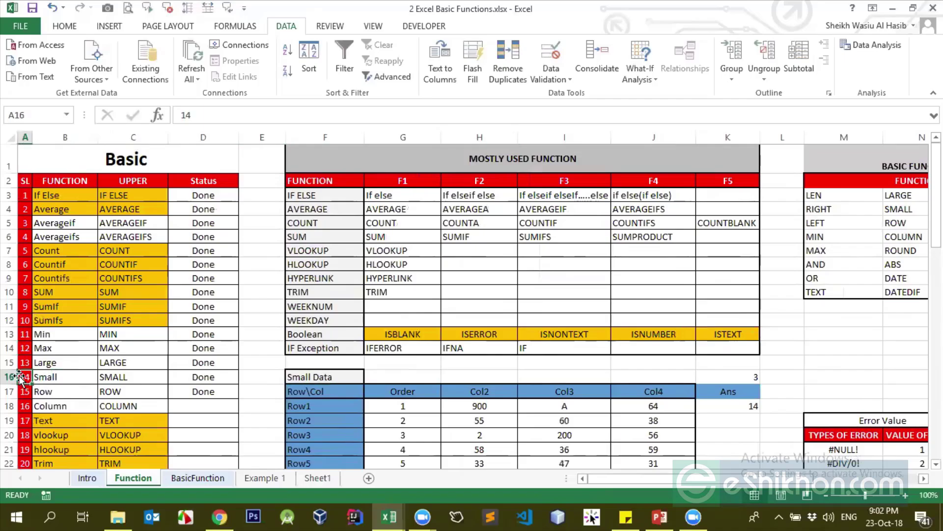
pyautogui.press('Right')
pyautogui.press('Right')
pyautogui.press('Right')
pyautogui.press('Right')
pyautogui.press('Right')
pyautogui.press('Right')
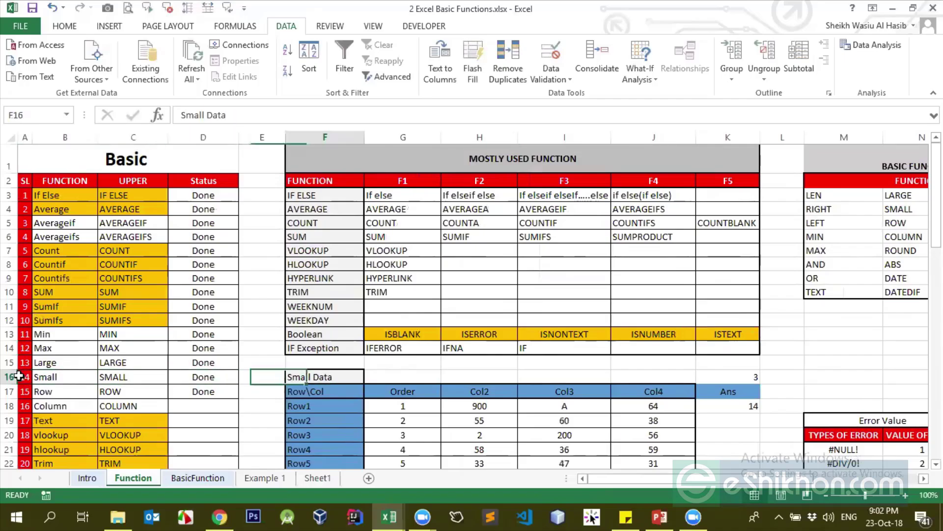
pyautogui.press('Right')
pyautogui.moveTo(18, 375); pyautogui.dragTo(702, 373)
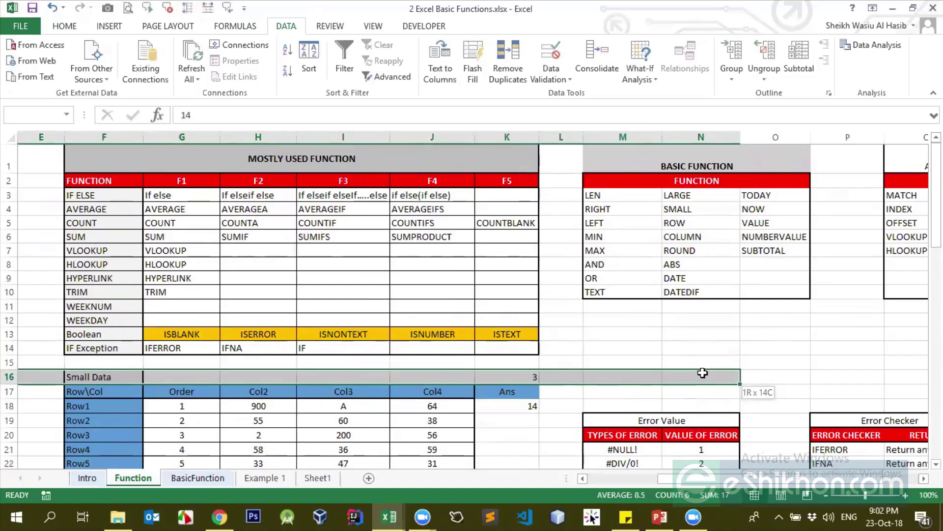
pyautogui.moveTo(702, 373); pyautogui.dragTo(736, 376)
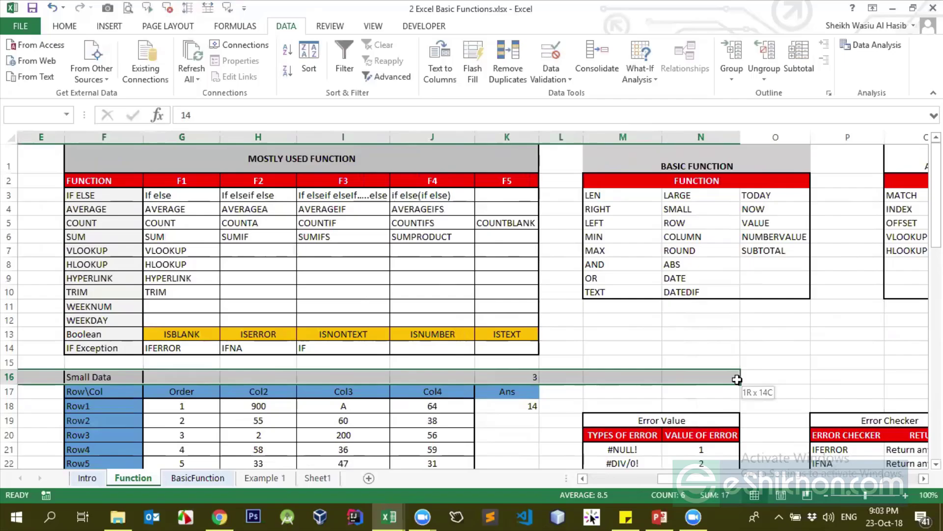
pyautogui.moveTo(737, 379)
pyautogui.mouseDown()
pyautogui.moveTo(729, 383)
pyautogui.moveTo(737, 389)
pyautogui.moveTo(739, 378)
pyautogui.moveTo(728, 382)
pyautogui.mouseUp()
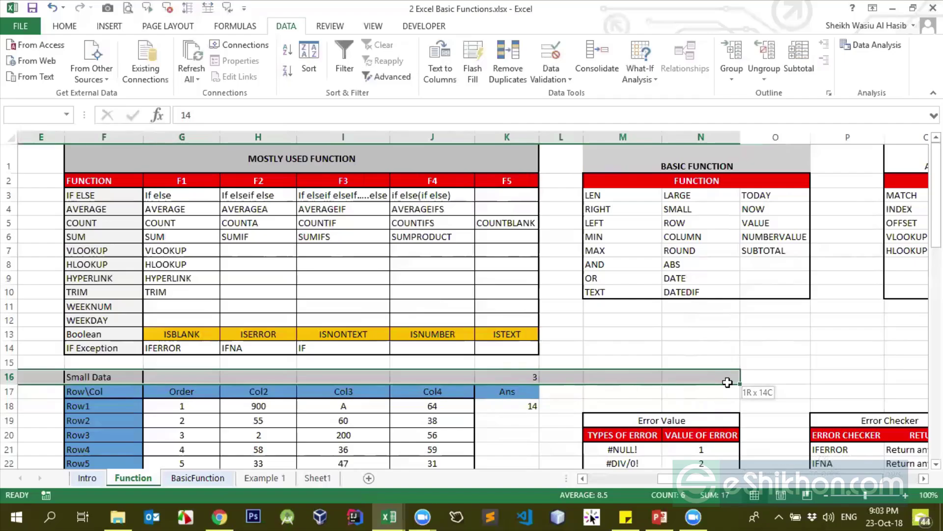
pyautogui.moveTo(727, 382); pyautogui.dragTo(727, 382)
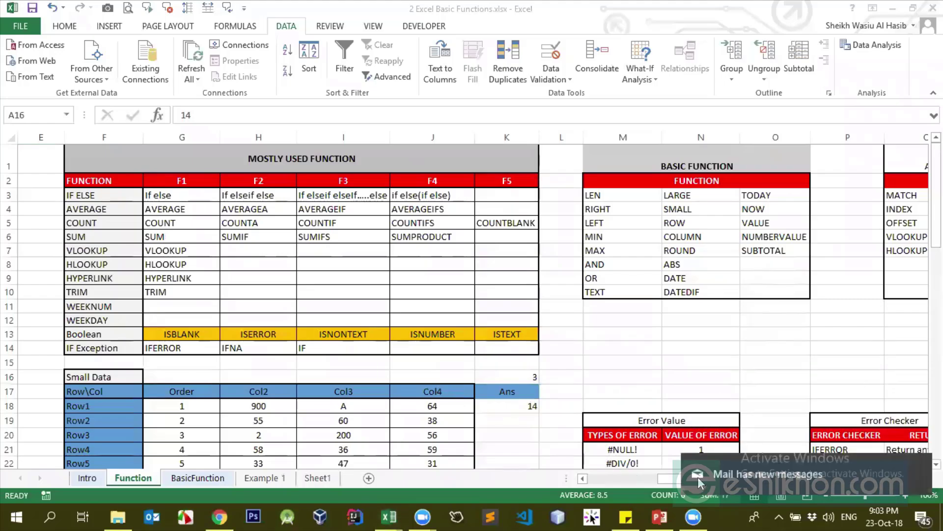
pyautogui.click(853, 456)
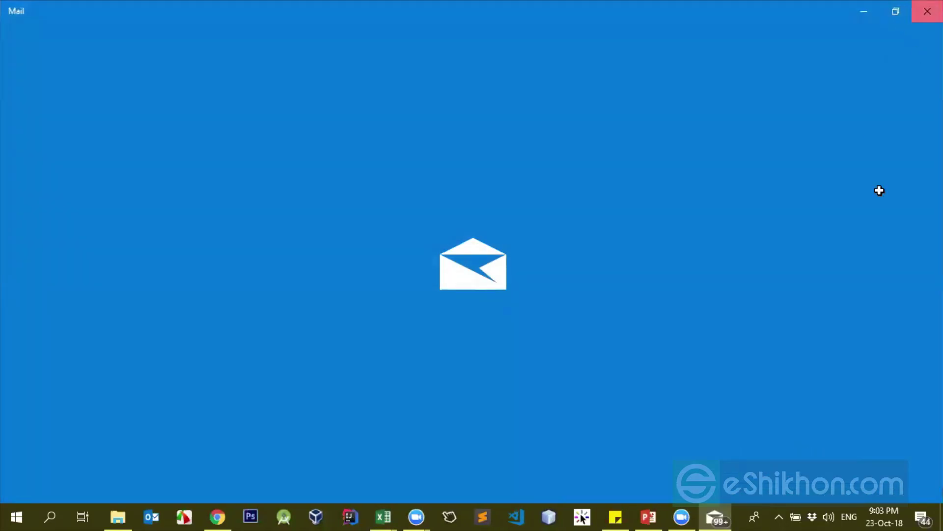
pyautogui.click(921, 9)
pyautogui.moveTo(752, 482); pyautogui.dragTo(692, 480)
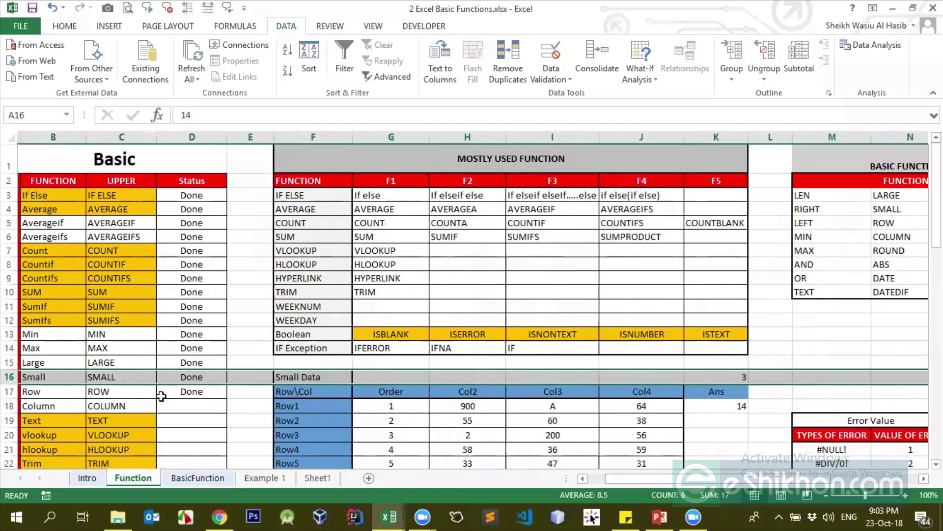
# Select cells and ranges in the Function sheet tables: C18, B16:I16, M13:O13 and V9:X11
pyautogui.click(118, 405)
pyautogui.moveTo(52, 377); pyautogui.dragTo(490, 372)
pyautogui.click(588, 363)
pyautogui.click(606, 331)
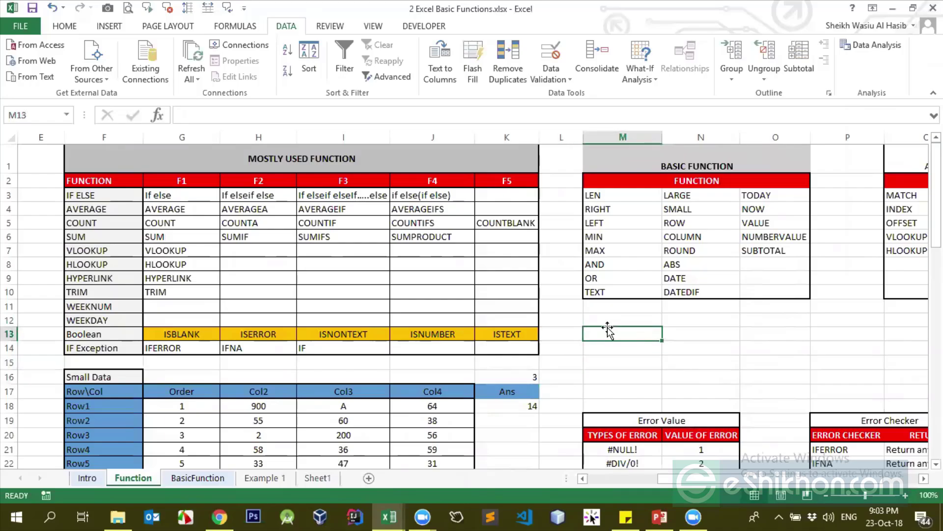
pyautogui.moveTo(605, 331); pyautogui.dragTo(568, 347)
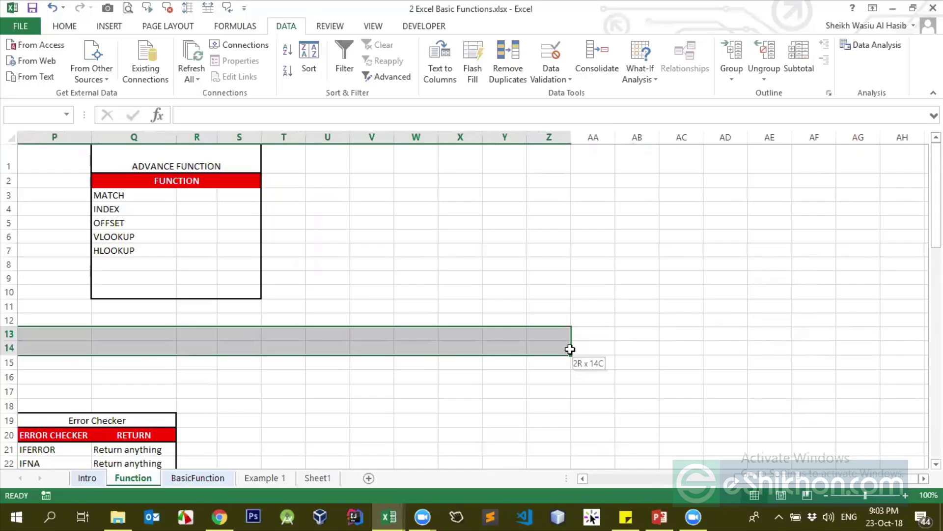
pyautogui.moveTo(570, 349); pyautogui.dragTo(570, 349)
pyautogui.moveTo(388, 278); pyautogui.dragTo(753, 342)
# Select V6:AL11, then scroll back and select K18, which holds =COLUMN(N13) returning 14
pyautogui.click(301, 234)
pyautogui.moveTo(216, 237); pyautogui.dragTo(721, 239)
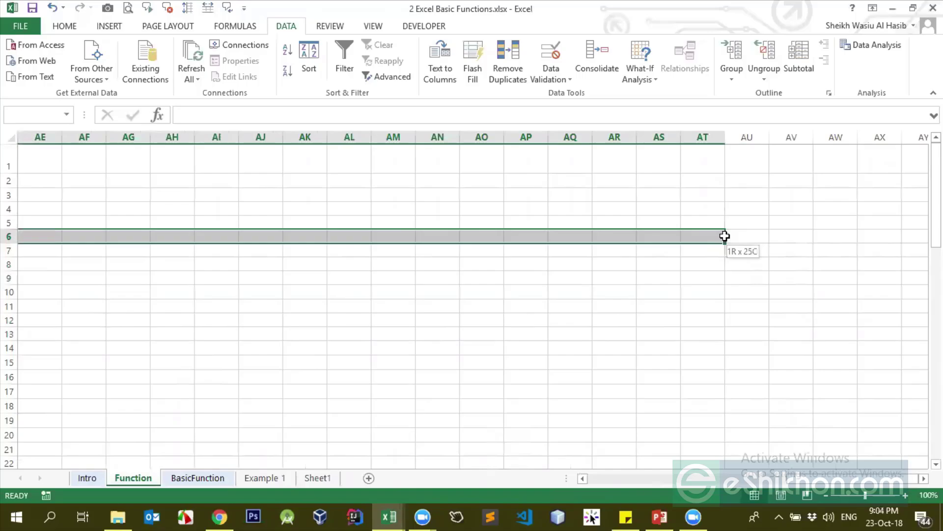
pyautogui.moveTo(725, 237); pyautogui.dragTo(726, 240)
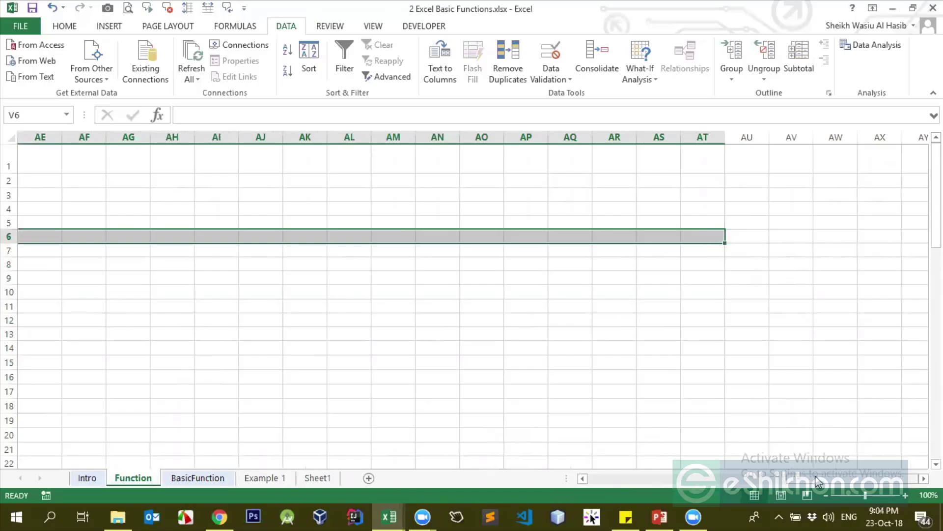
pyautogui.moveTo(818, 479); pyautogui.dragTo(574, 480)
pyautogui.click(726, 404)
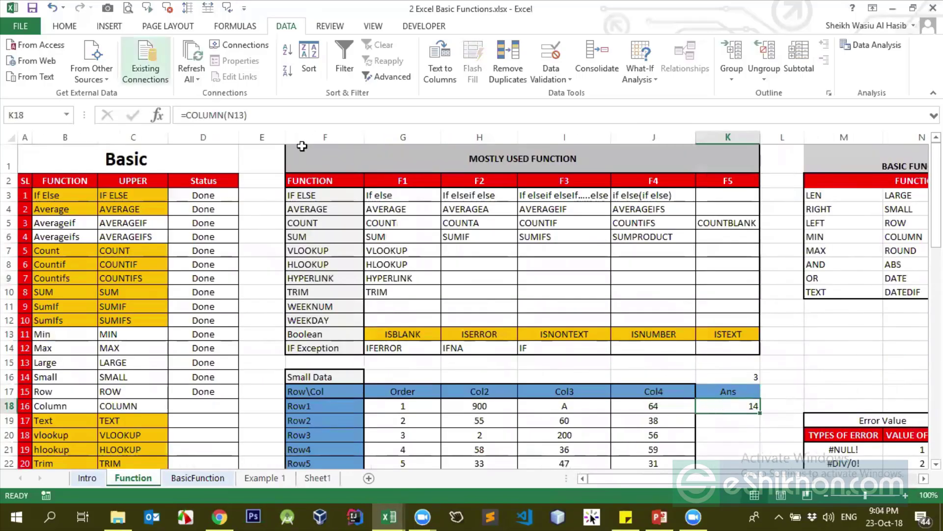
# Cancel the edit of K18's COLUMN formula and switch to Sheet1
pyautogui.click(237, 115)
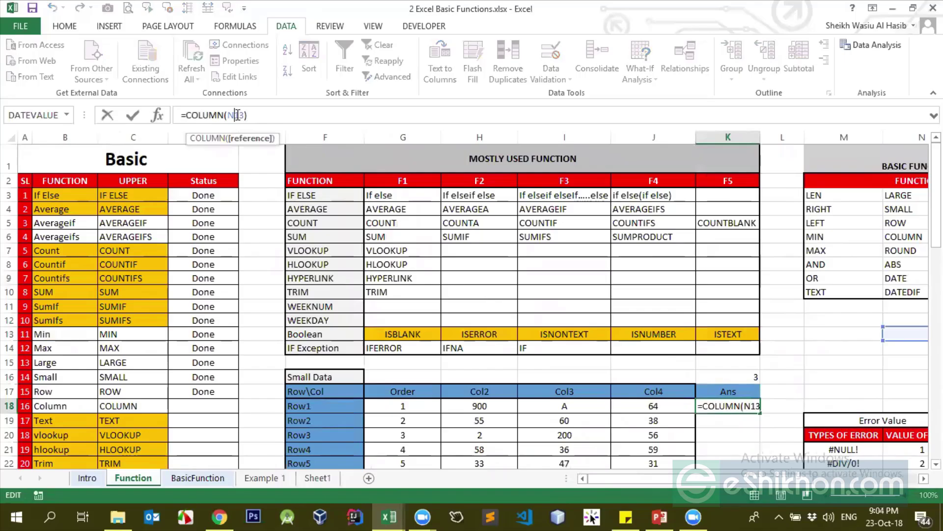
pyautogui.press('Escape')
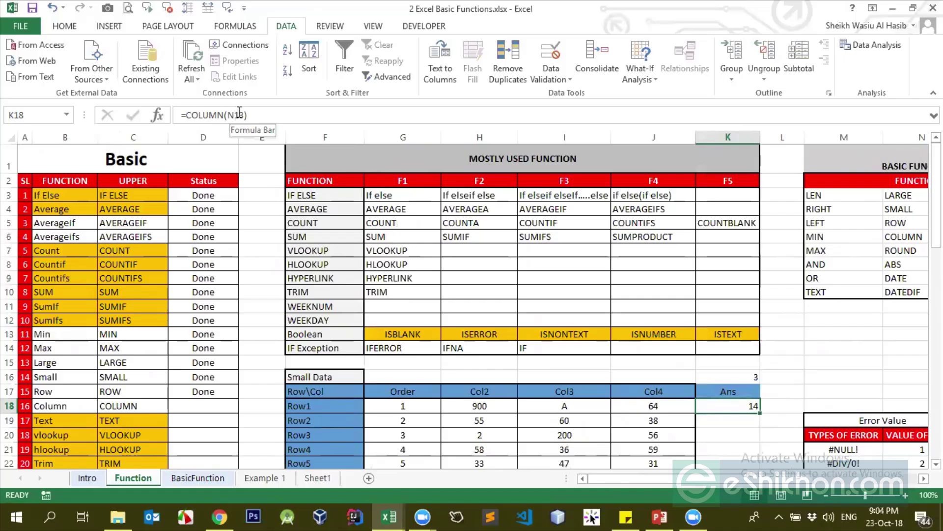
pyautogui.scroll(-3, 169, 303)
pyautogui.scroll(3, 168, 303)
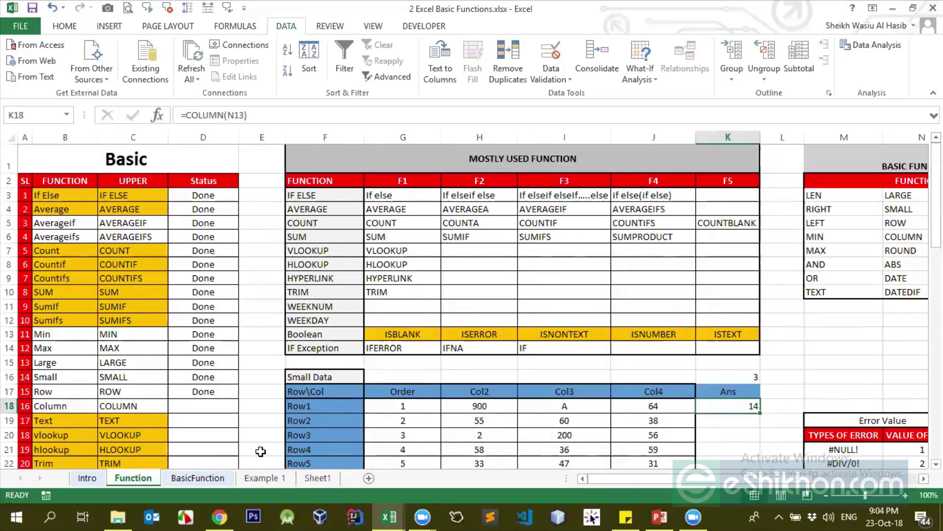
pyautogui.click(317, 477)
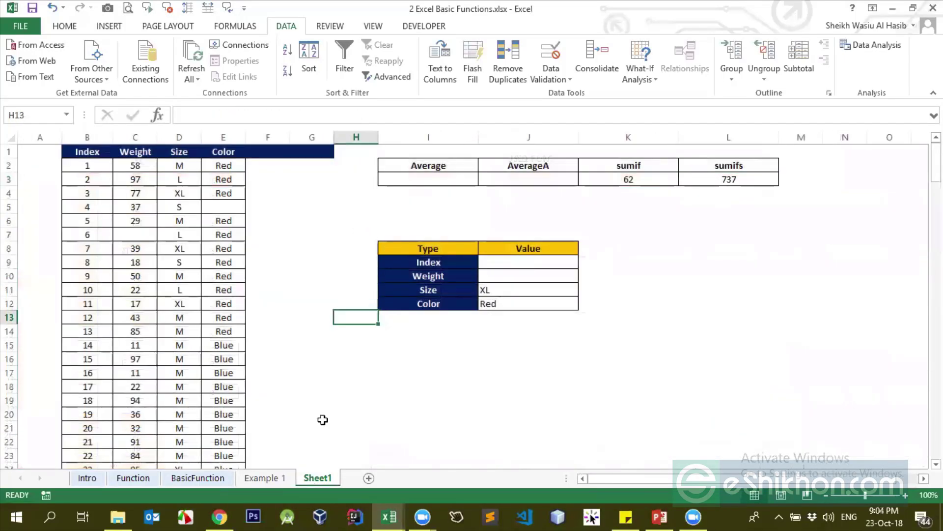
# Add a new Sheet2 and try whole-row, whole-column and jump-to-end selection shortcuts
pyautogui.click(368, 478)
pyautogui.click(87, 178)
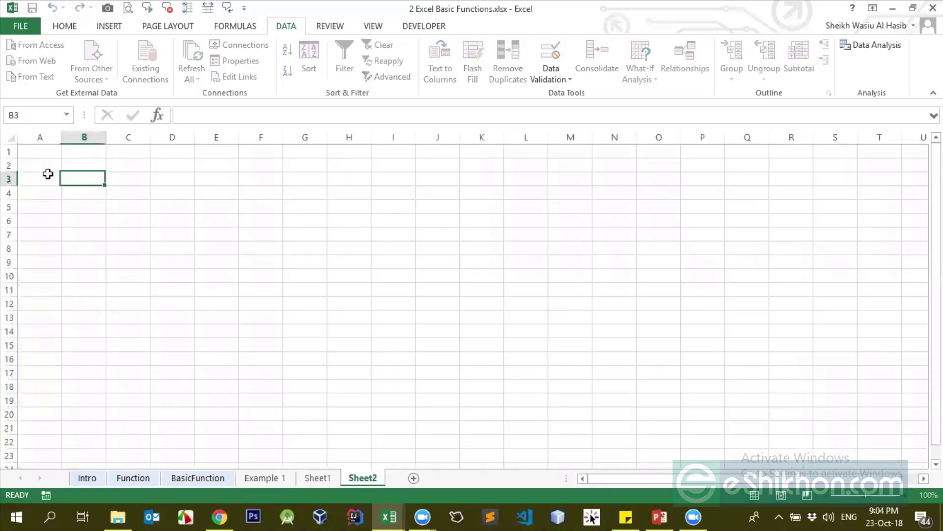
pyautogui.click(48, 175)
pyautogui.hotkey('shift', 'space')
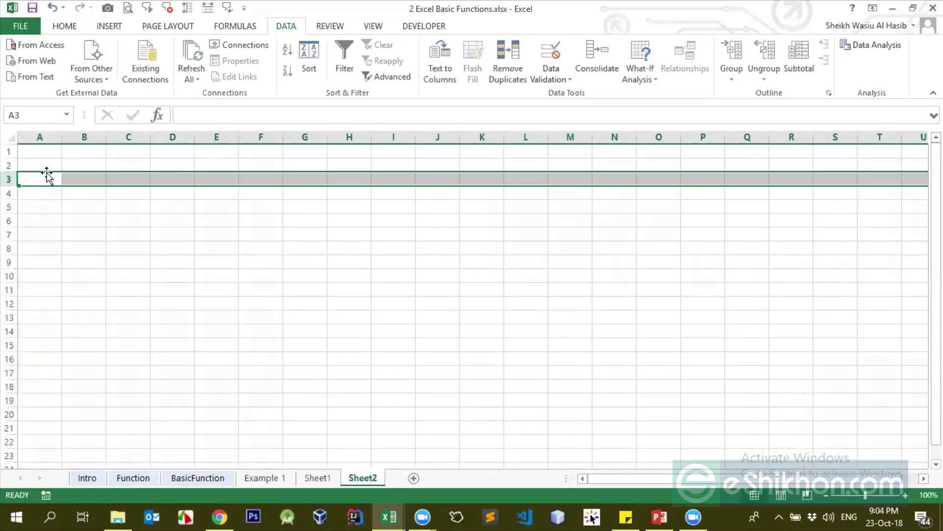
pyautogui.press('Down')
pyautogui.press('Up')
pyautogui.press('Up')
pyautogui.press('Up')
pyautogui.hotkey('ctrl', 'space')
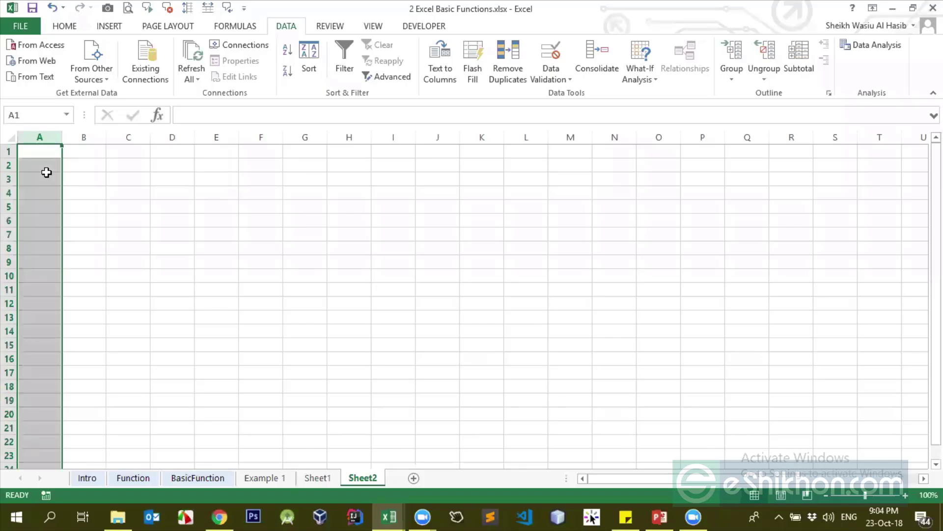
pyautogui.press('Up')
pyautogui.hotkey('ctrl', 'Down')
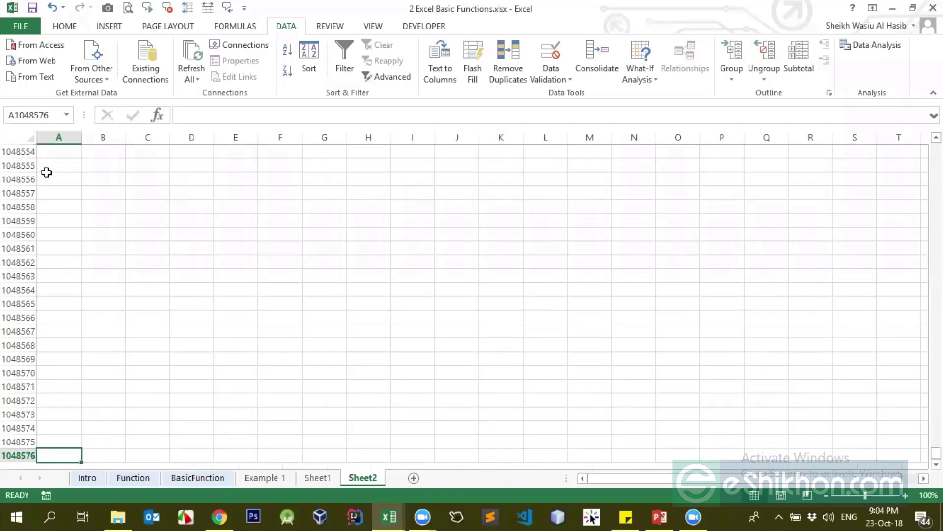
pyautogui.hotkey('ctrl', 'Up')
# Move to C3 and start a formula typed as =row
pyautogui.press('Down')
pyautogui.press('Right')
pyautogui.press('Down')
pyautogui.press('Right')
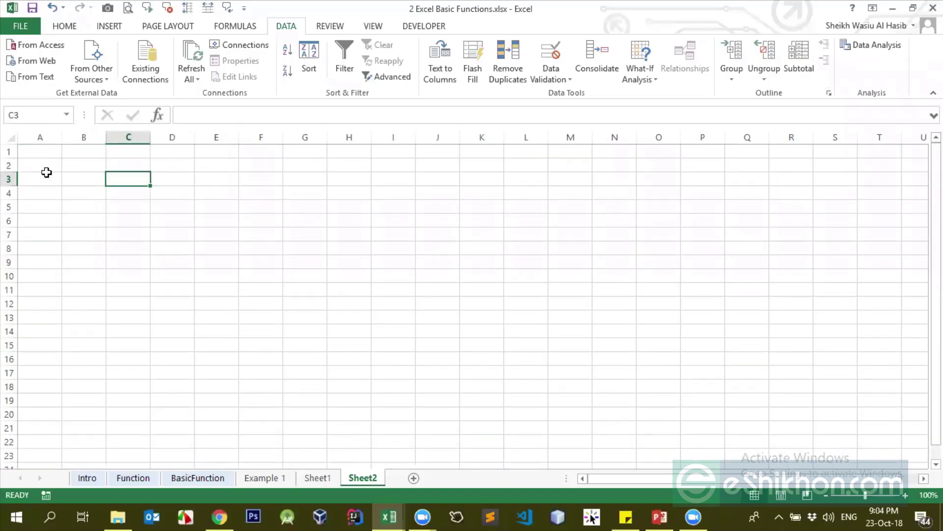
pyautogui.write('=c')
pyautogui.press('BackSpace')
pyautogui.write('row')
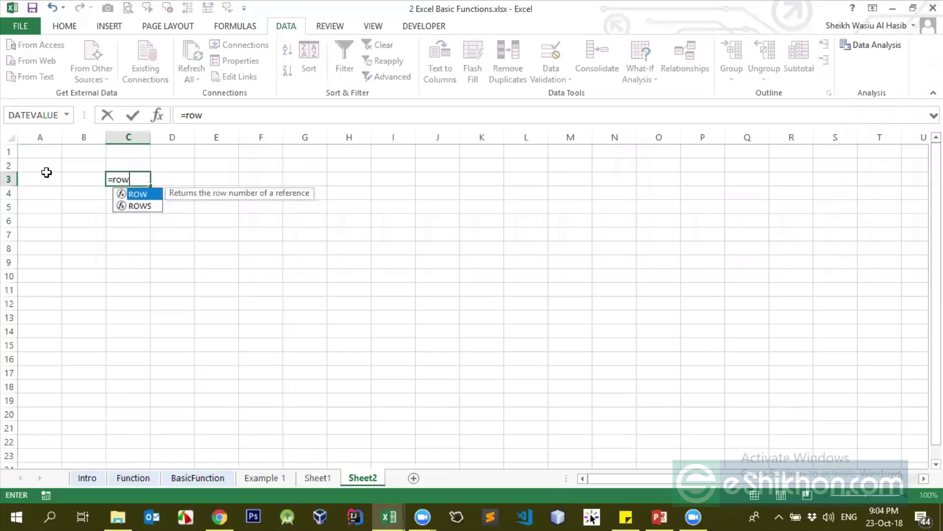
# Complete C3 as =ROWS(A:A) with the whole column A as argument, returning 1048576
pyautogui.click(148, 208)
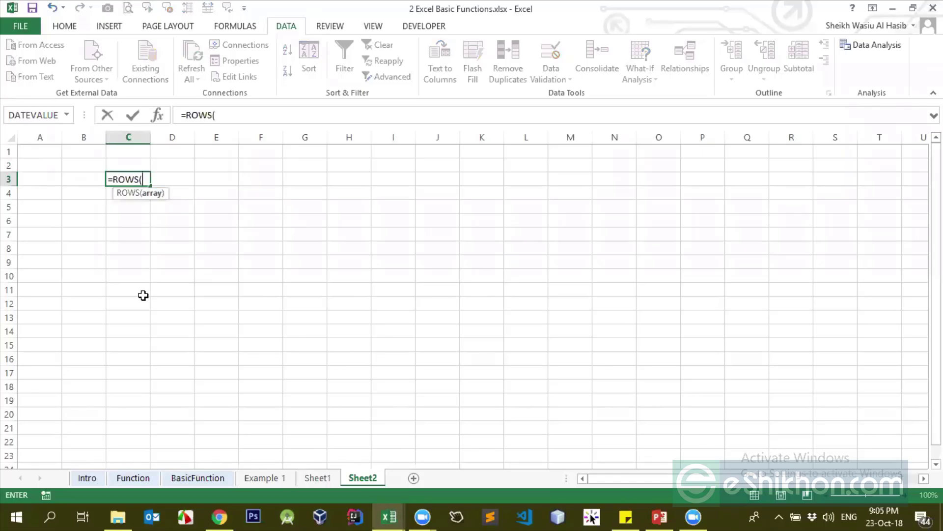
pyautogui.press('Tab')
pyautogui.click(53, 156)
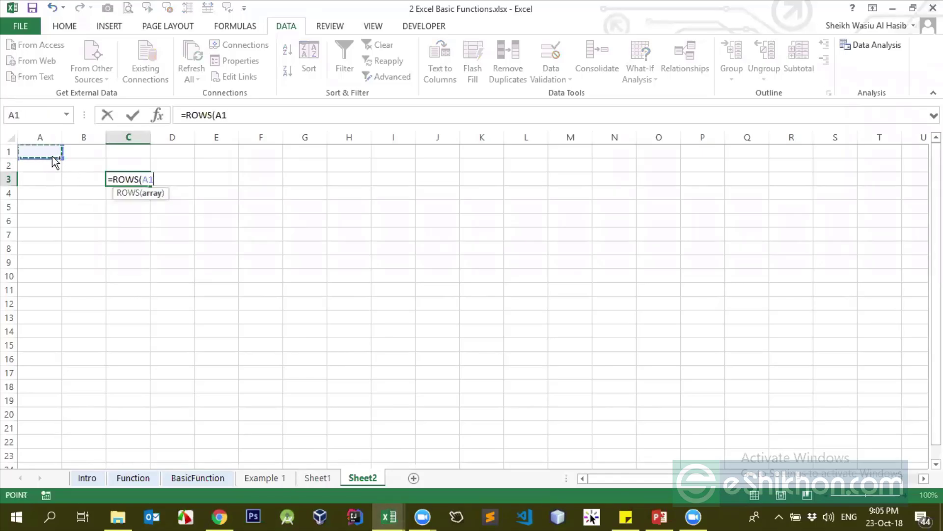
pyautogui.hotkey('ctrl', 'space')
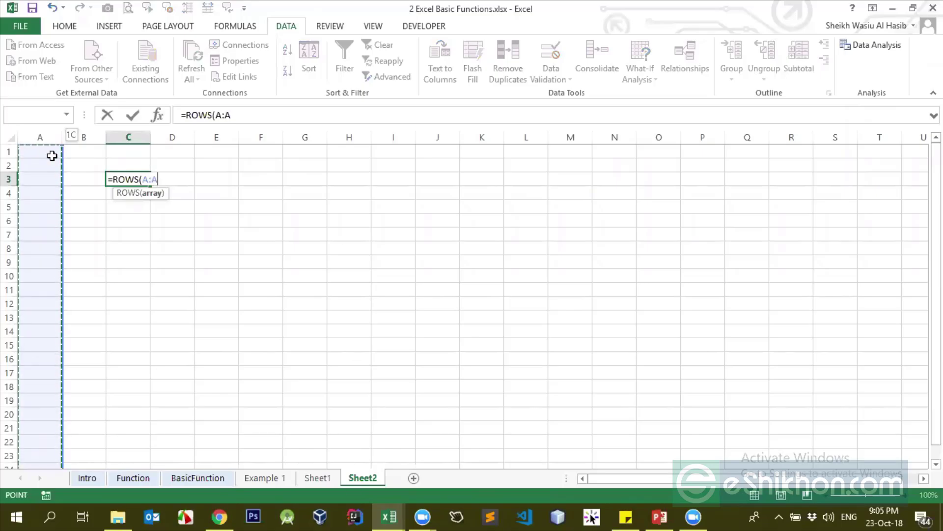
pyautogui.click(53, 156)
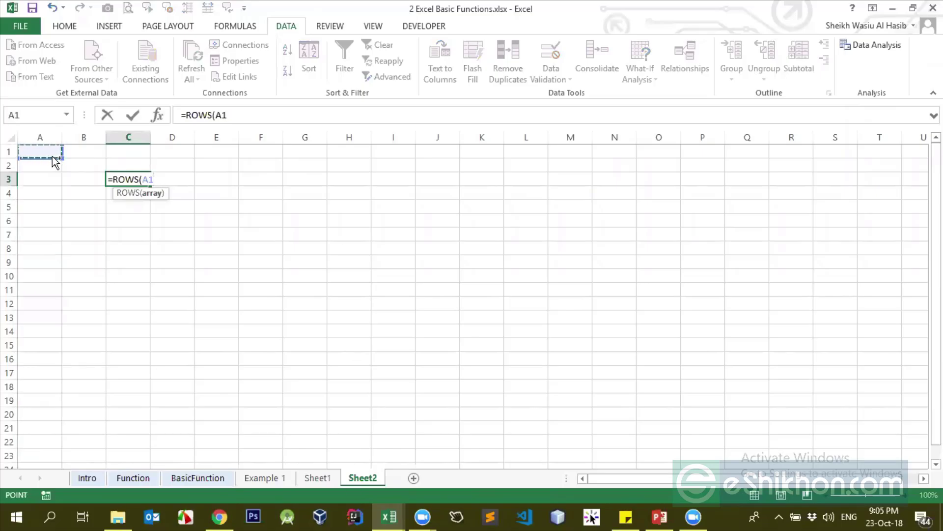
pyautogui.hotkey('ctrl', 'space')
pyautogui.write(')')
pyautogui.press('Return')
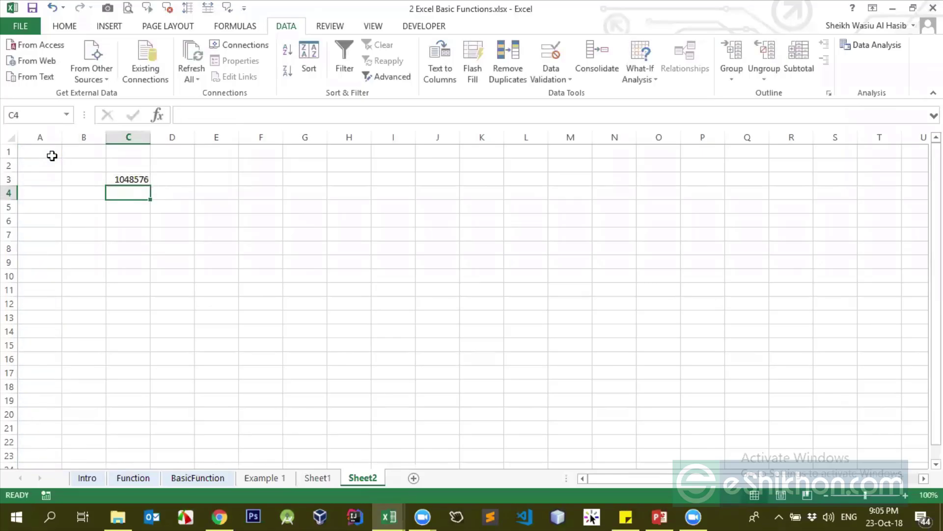
pyautogui.press('Up')
# Add the headings Row in C2 and Column in D2
pyautogui.click(131, 163)
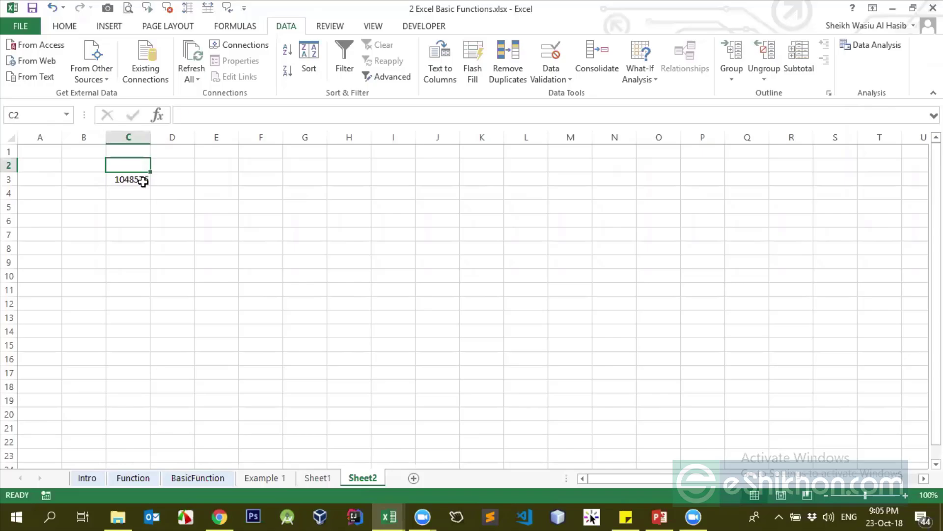
pyautogui.write('Row')
pyautogui.press('Return')
pyautogui.press('Up')
pyautogui.press('Down')
pyautogui.press('Right')
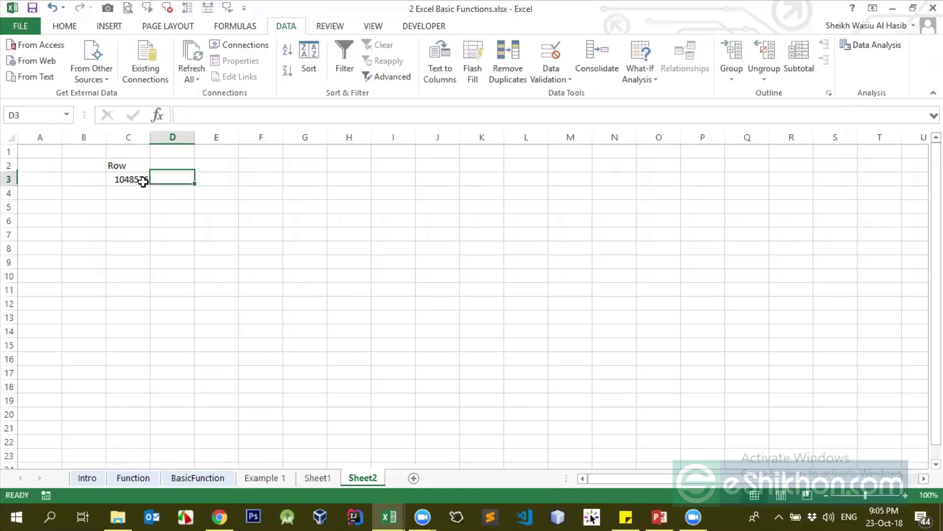
pyautogui.write('=cou')
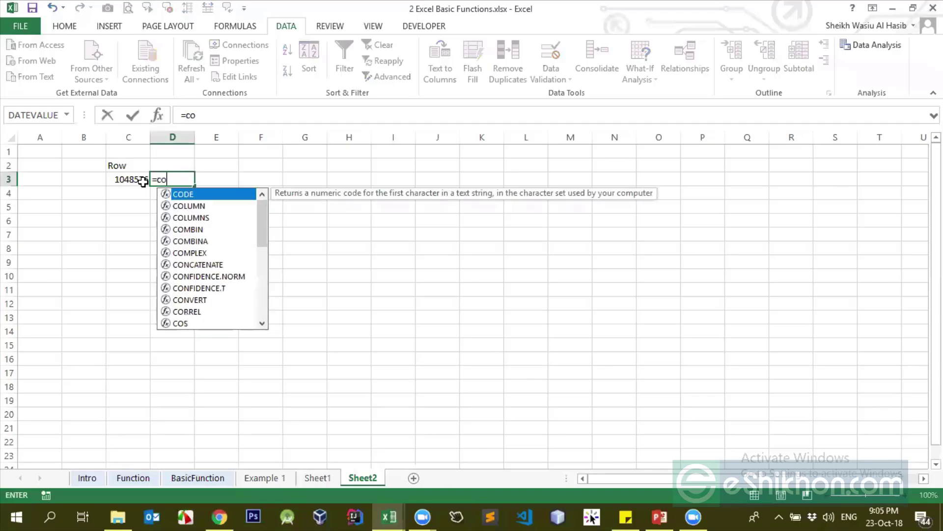
pyautogui.press('BackSpace')
pyautogui.press('BackSpace')
pyautogui.press('BackSpace')
pyautogui.press('BackSpace')
pyautogui.press('Return')
pyautogui.press('Up')
pyautogui.press('Up')
pyautogui.write('Co')
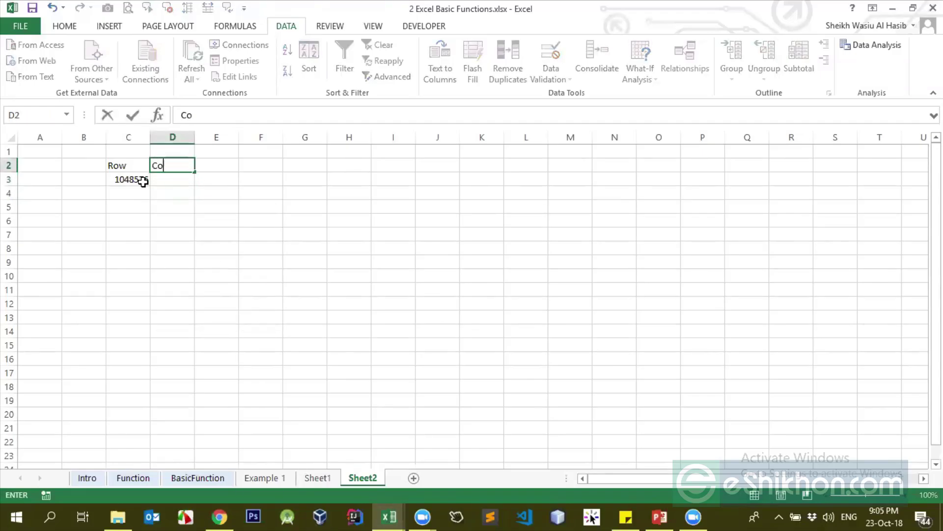
pyautogui.write('lumn')
pyautogui.press('Return')
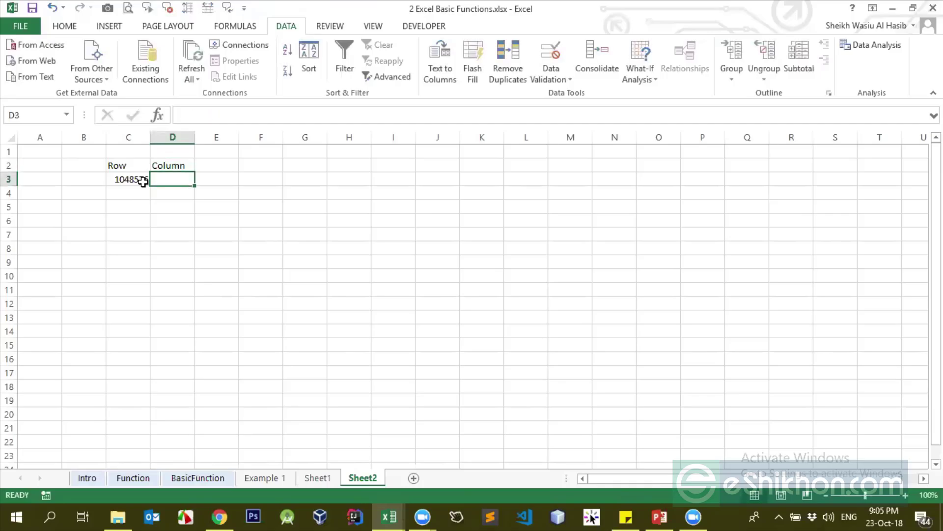
# Enter =COLUMNS(A1:C1) in D3, returning 3
pyautogui.write('=cu')
pyautogui.press('BackSpace')
pyautogui.write('o')
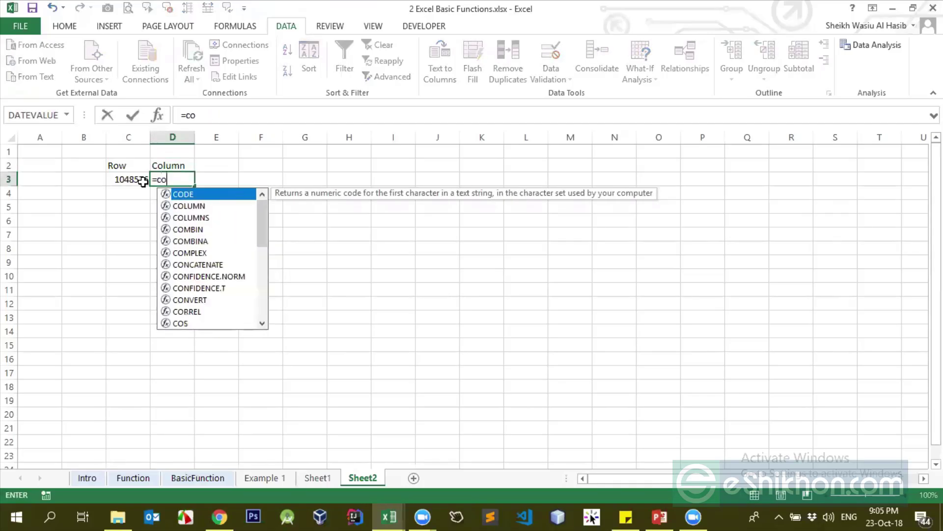
pyautogui.write('lumns')
pyautogui.press('Tab')
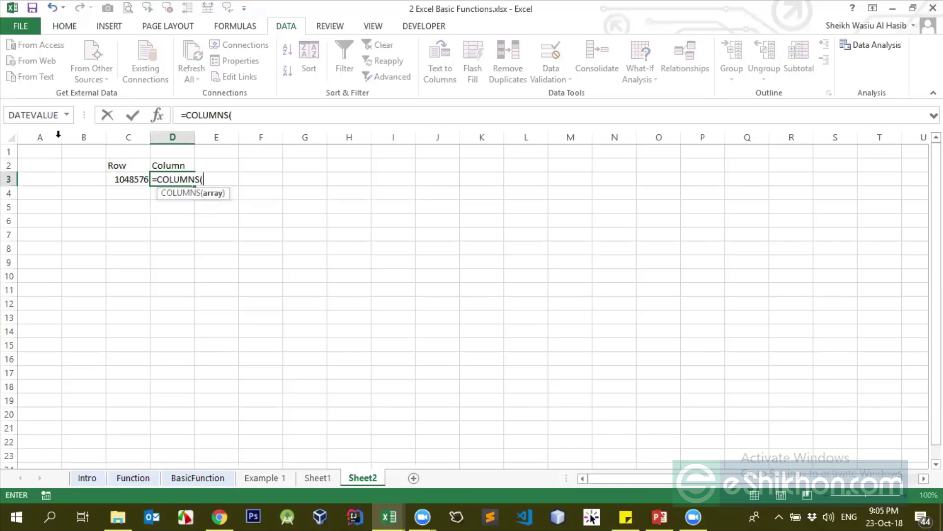
pyautogui.moveTo(34, 150); pyautogui.dragTo(126, 151)
pyautogui.write(')')
pyautogui.press('Return')
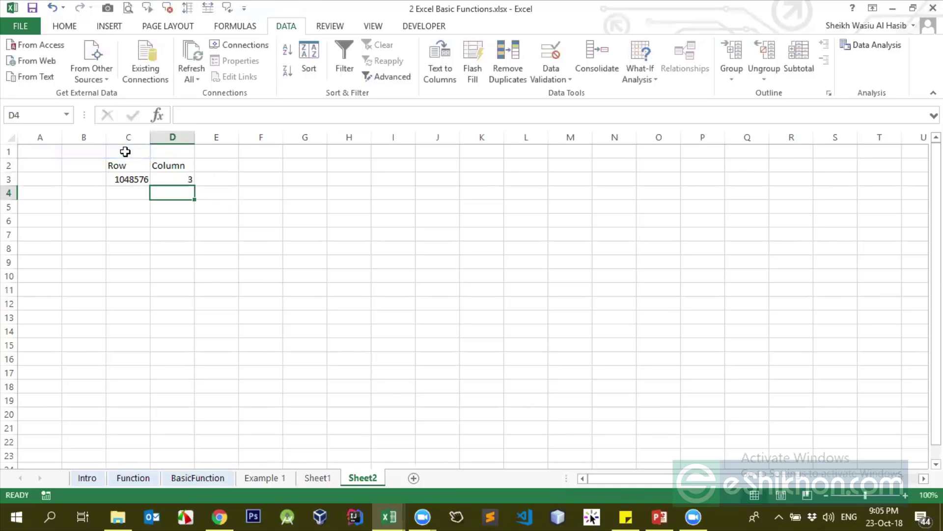
pyautogui.press('Up')
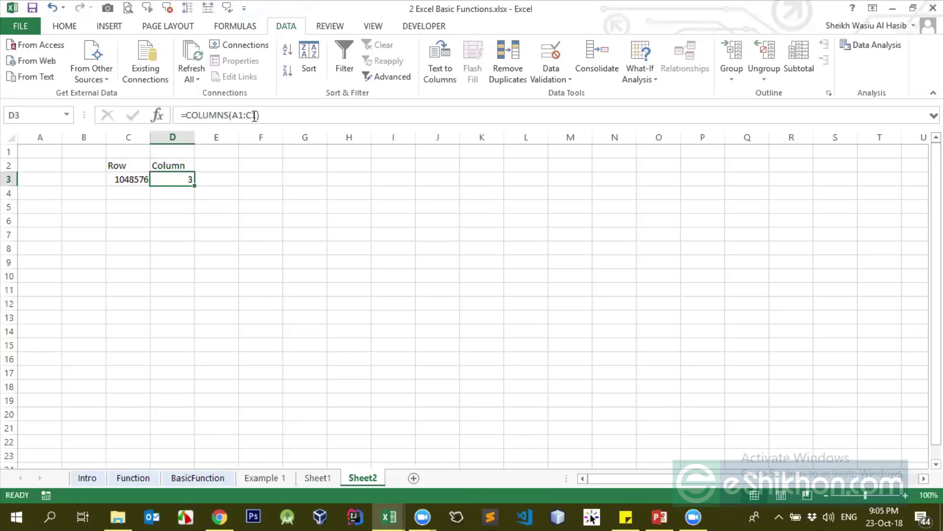
# Change D3's argument to the whole row 1, so =COLUMNS(1:1) returns 16384
pyautogui.moveTo(255, 115); pyautogui.dragTo(233, 118)
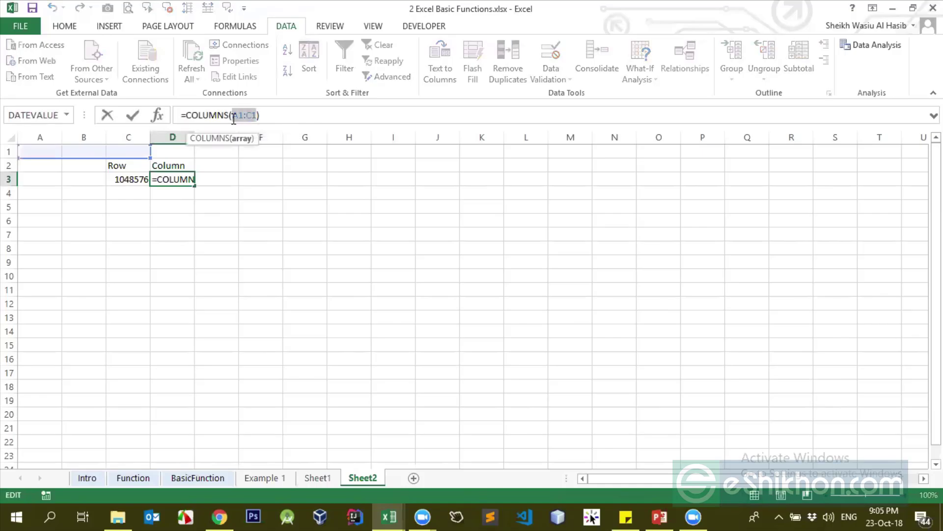
pyautogui.press('BackSpace')
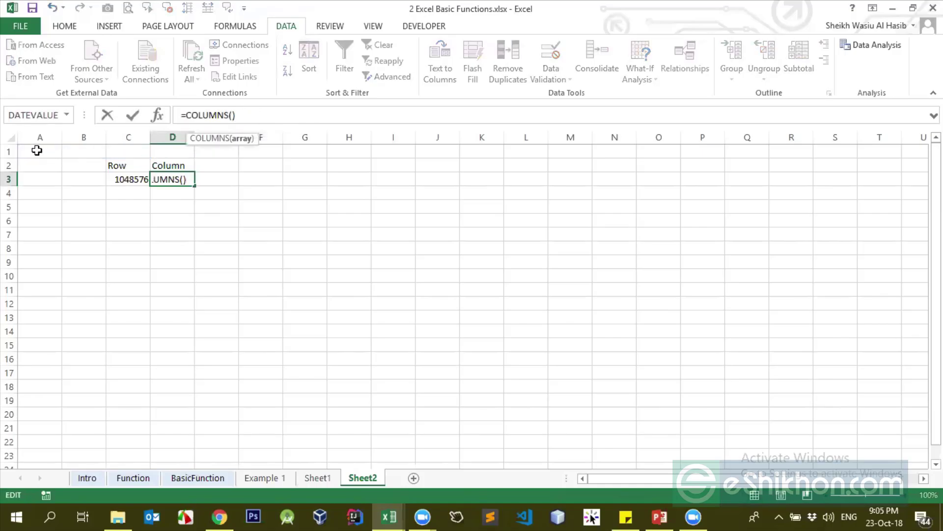
pyautogui.click(39, 151)
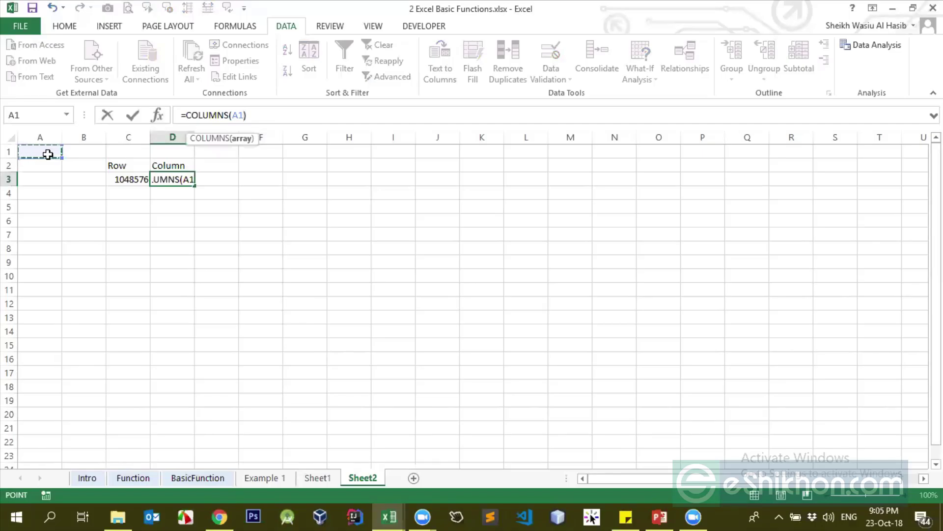
pyautogui.hotkey('shift', 'space')
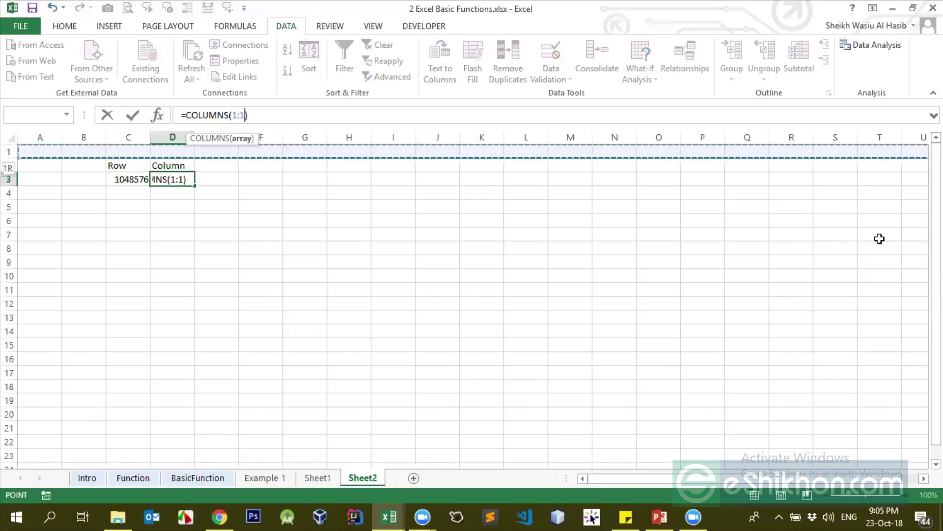
pyautogui.write(')')
pyautogui.press('BackSpace')
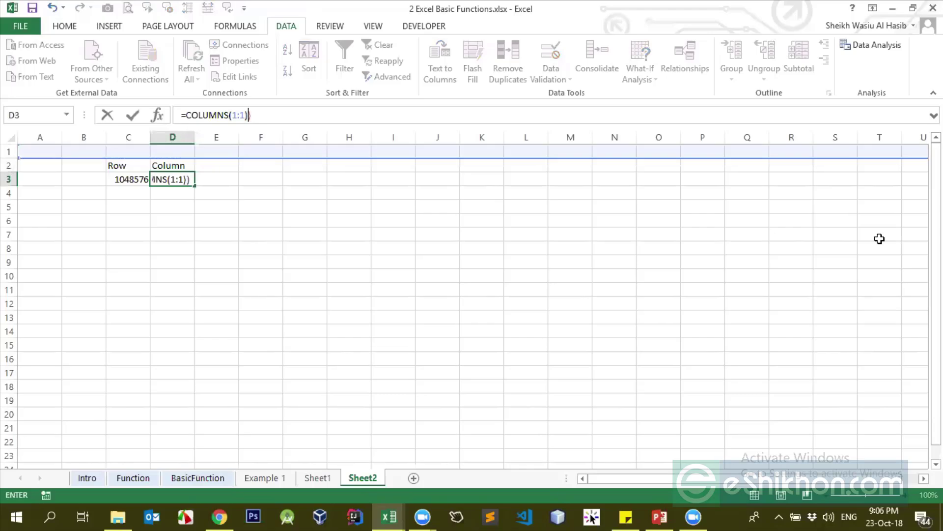
pyautogui.press('Return')
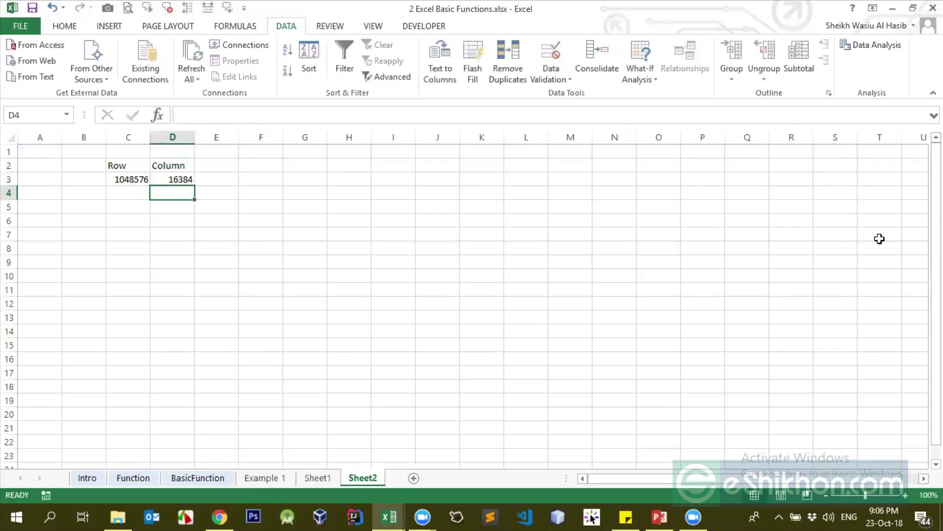
pyautogui.press('Up')
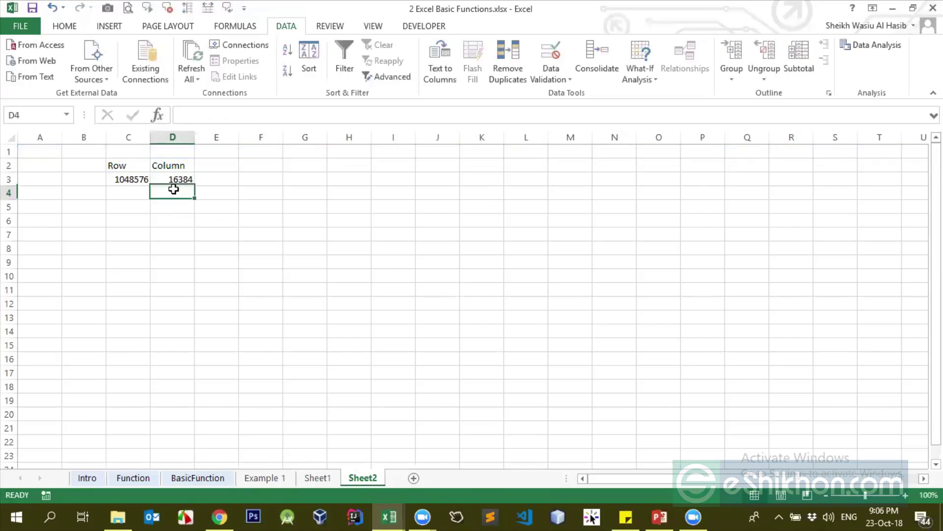
# Center the contents of columns C and D
pyautogui.moveTo(128, 139); pyautogui.dragTo(172, 138)
pyautogui.click(68, 27)
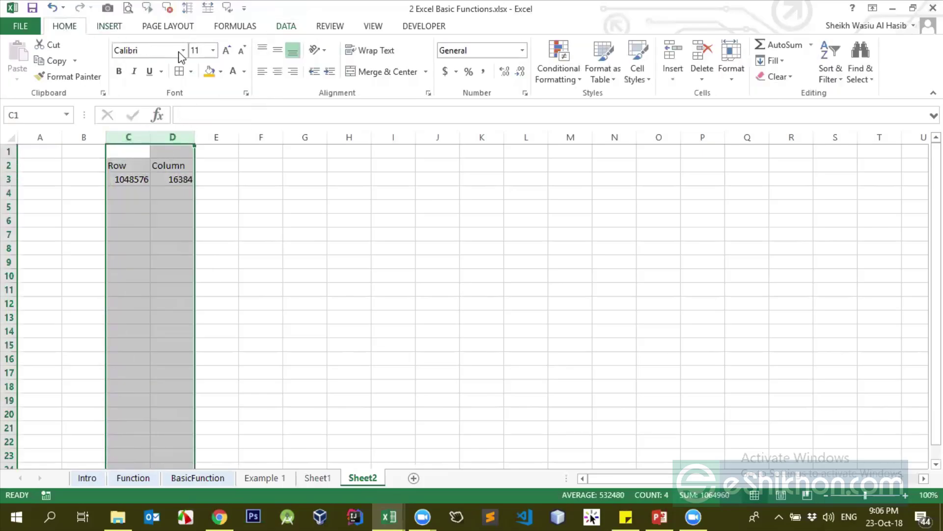
pyautogui.click(277, 71)
pyautogui.click(152, 193)
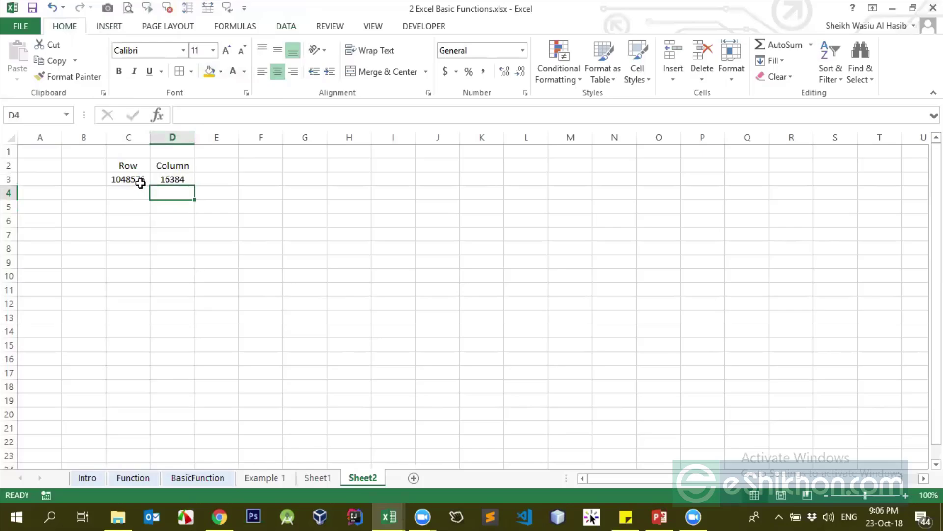
# Retype D3 as =COLUMNS(G3:K9) so it returns 5, then select C3
pyautogui.click(141, 182)
pyautogui.press('Right')
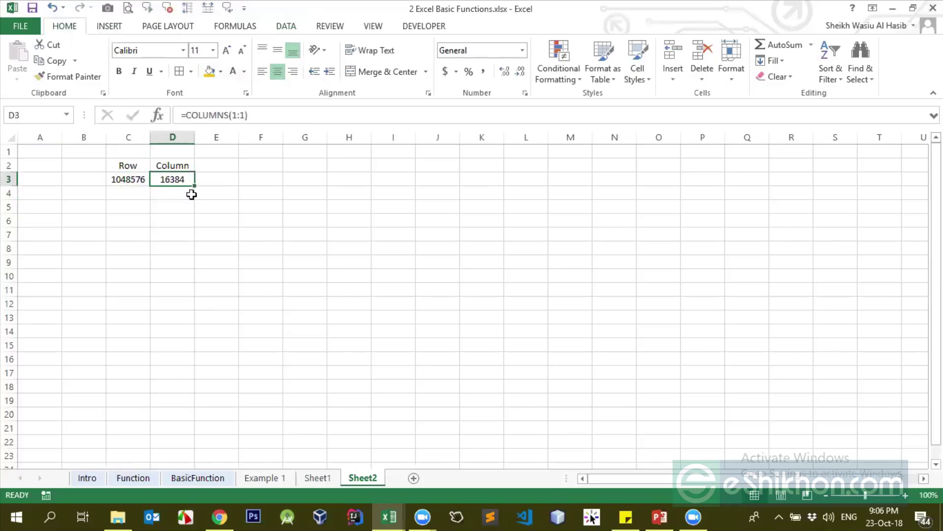
pyautogui.write('=cou')
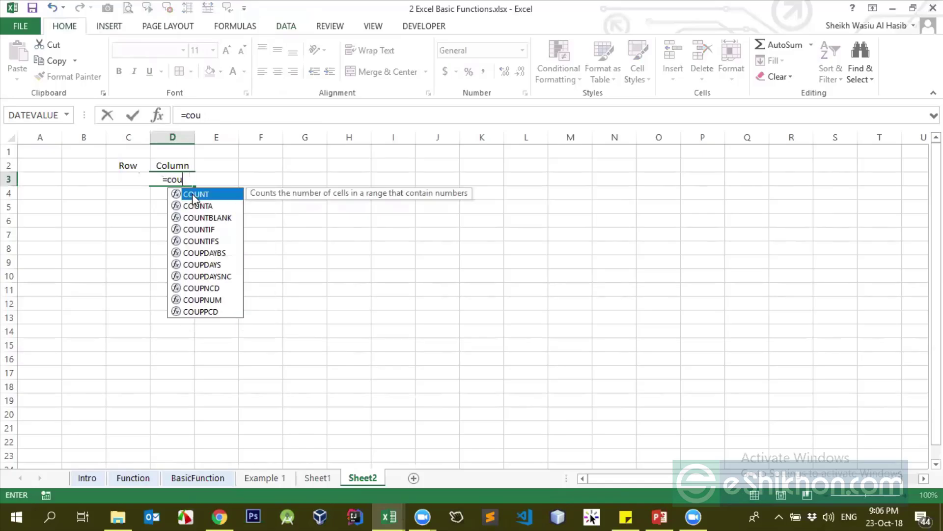
pyautogui.press('BackSpace')
pyautogui.write('lumns')
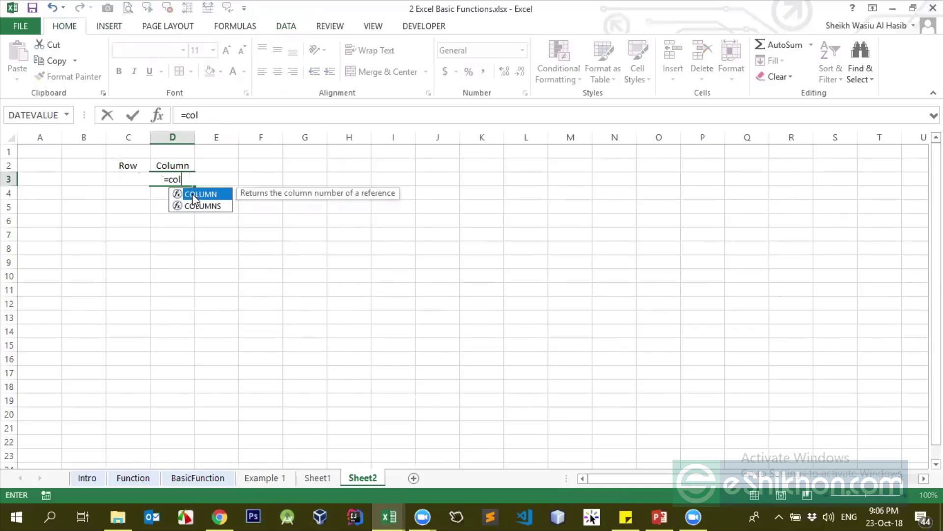
pyautogui.press('Tab')
pyautogui.moveTo(305, 176); pyautogui.dragTo(480, 268)
pyautogui.press('Return')
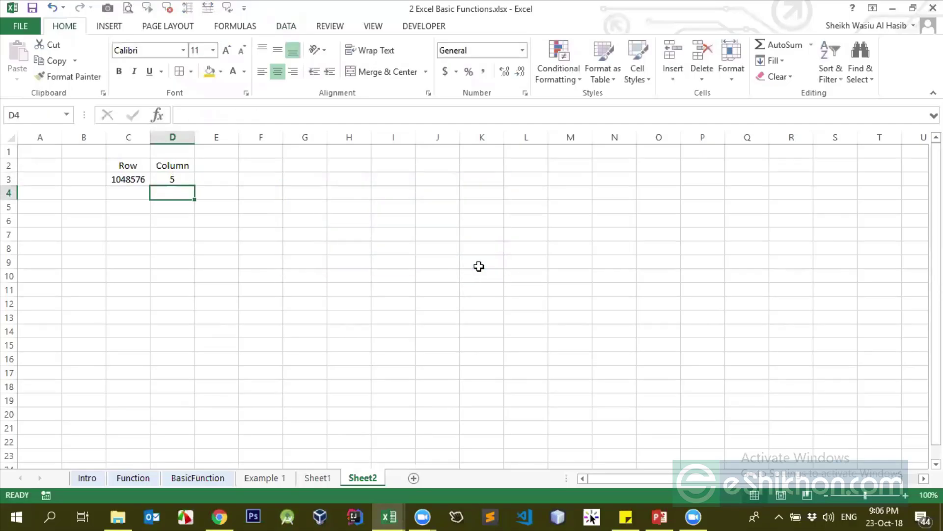
pyautogui.press('Up')
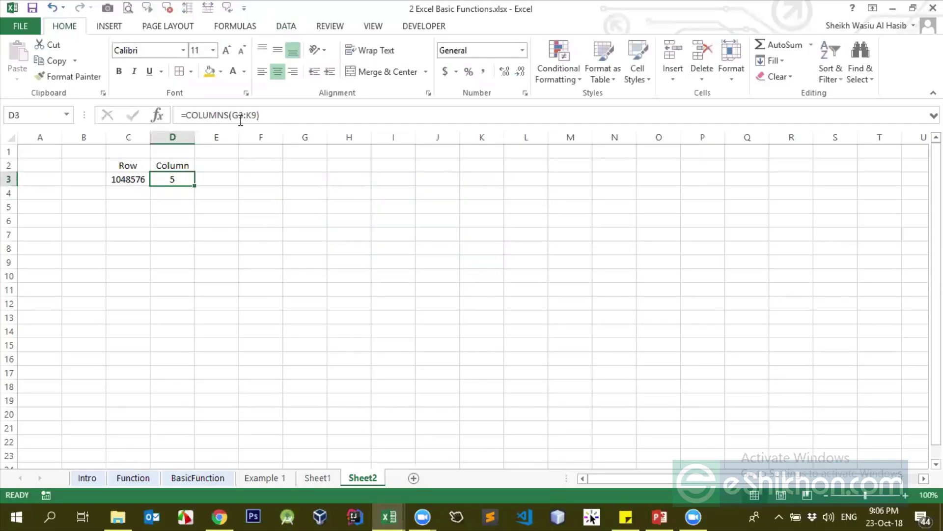
pyautogui.click(239, 115)
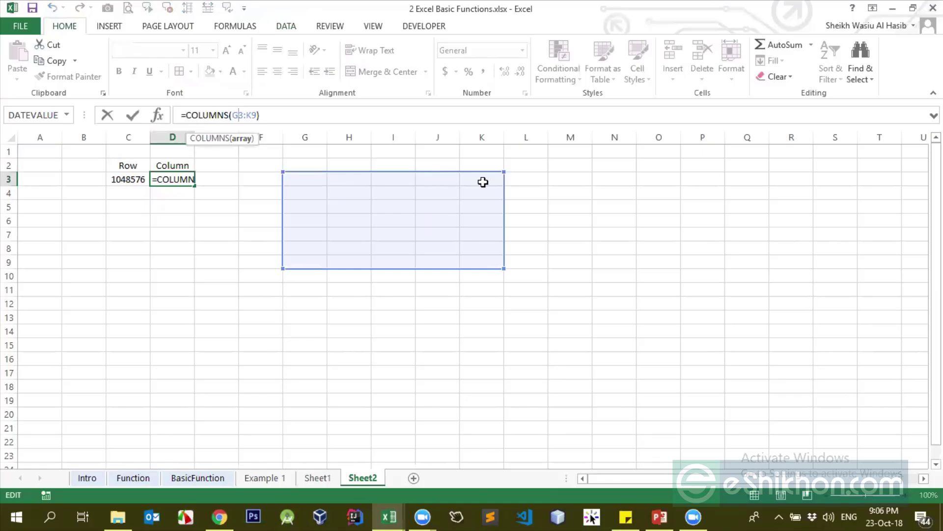
pyautogui.press('Return')
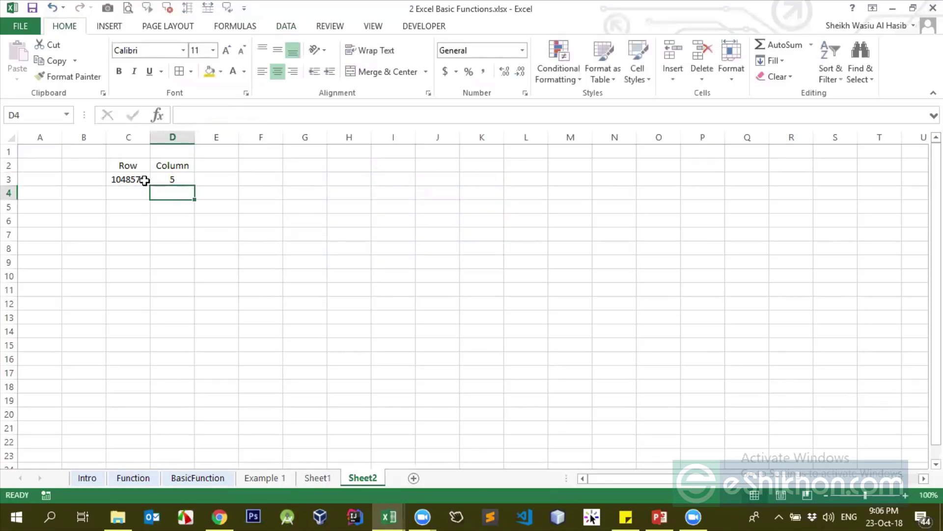
pyautogui.click(135, 180)
# Replace C3's A:A argument with F4:I9 so =ROWS(F4:I9) returns 6
pyautogui.moveTo(216, 114); pyautogui.dragTo(232, 111)
pyautogui.press('BackSpace')
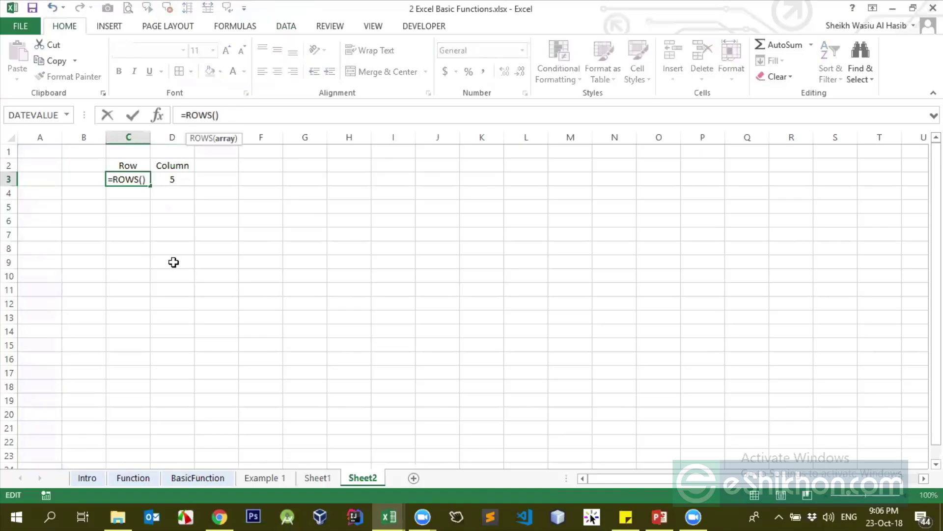
pyautogui.moveTo(242, 196); pyautogui.dragTo(393, 258)
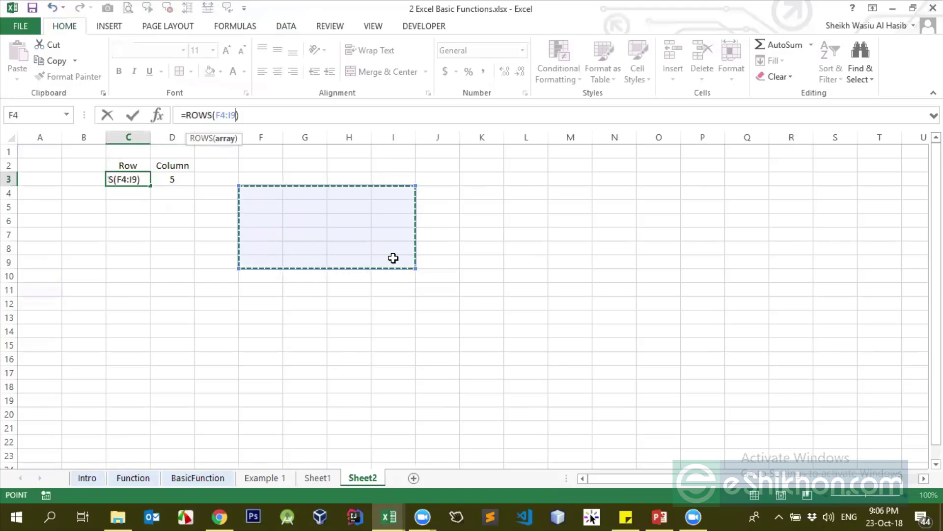
pyautogui.press('Return')
pyautogui.press('Up')
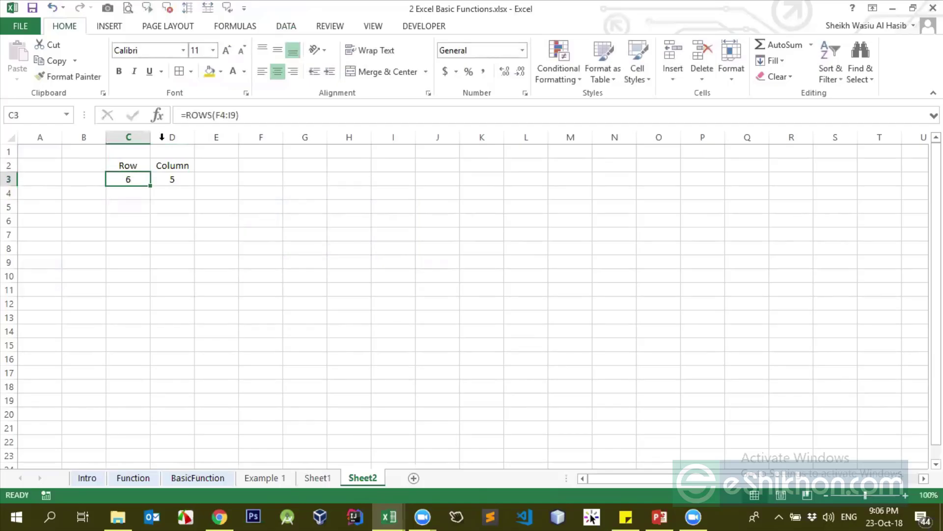
pyautogui.click(232, 114)
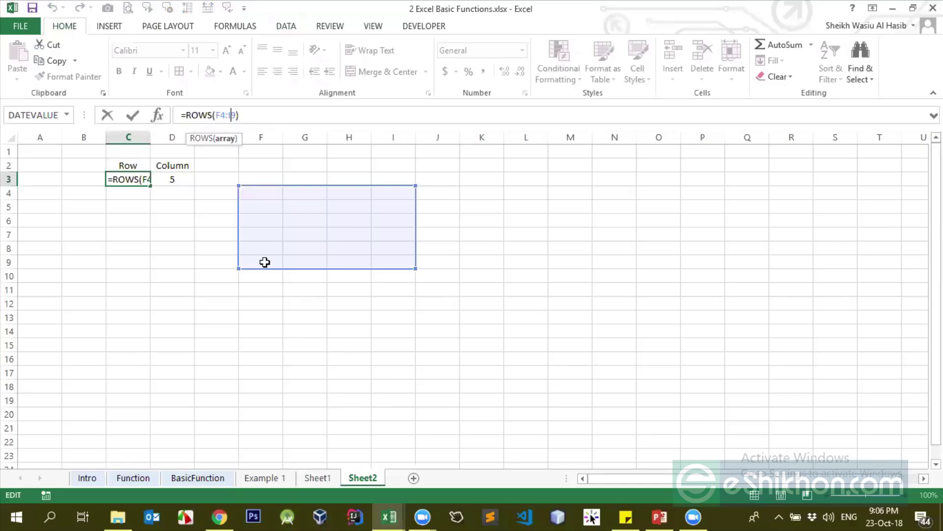
pyautogui.press('Return')
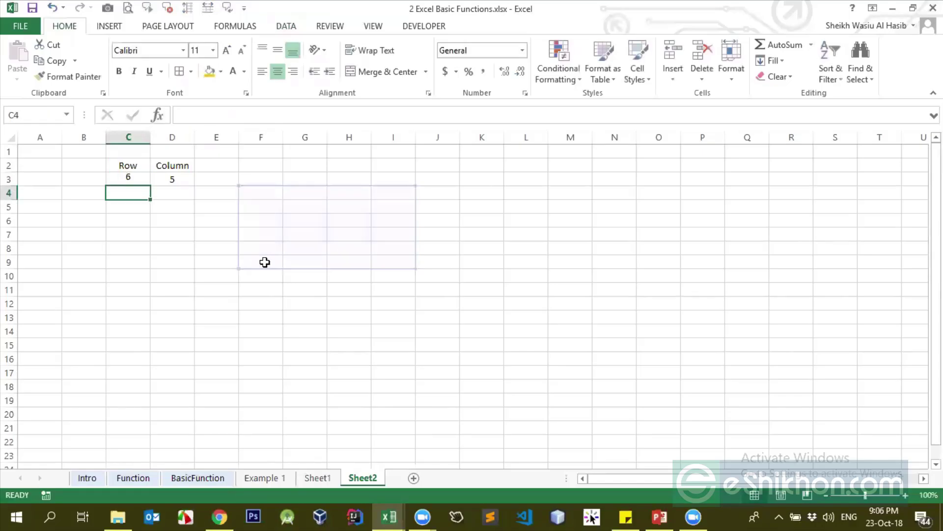
pyautogui.press('Up')
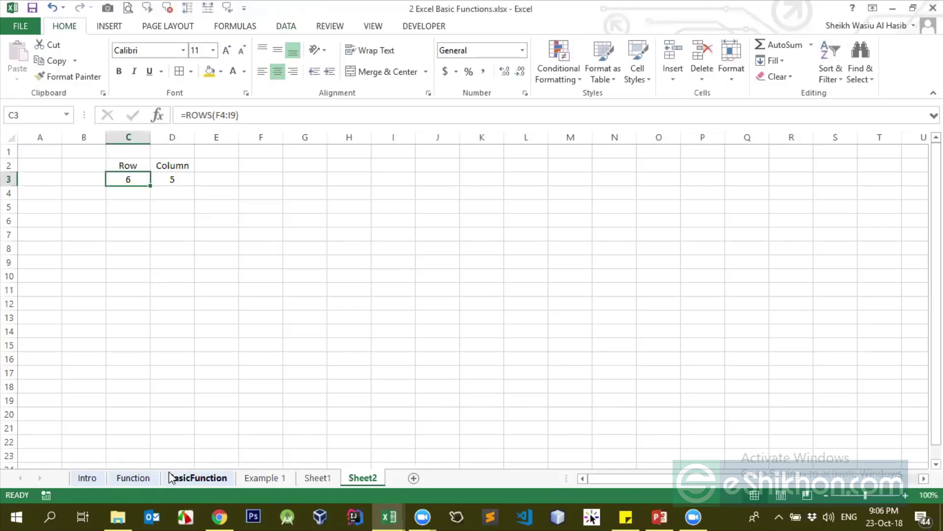
# On the Function sheet, enter Done as the status for Column, T and N
pyautogui.click(145, 479)
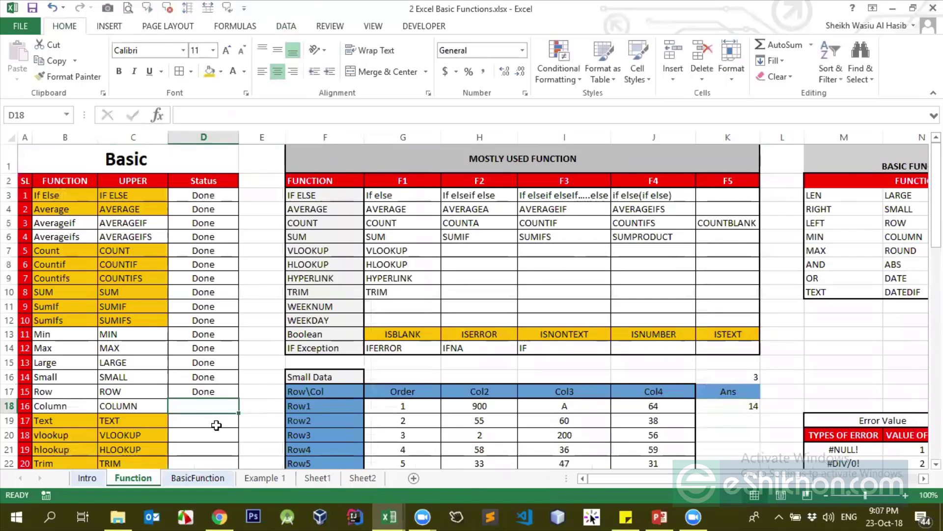
pyautogui.write('Done')
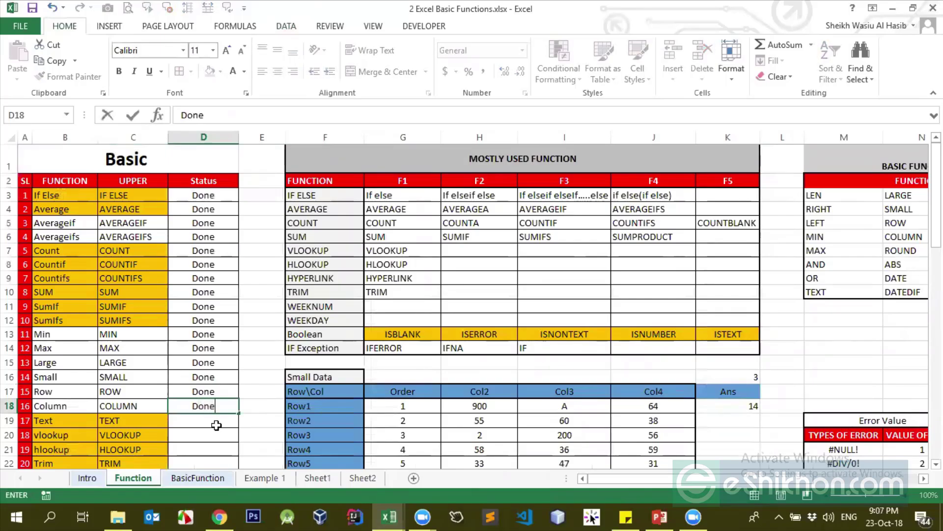
pyautogui.press('Return')
pyautogui.scroll(-2, 231, 406)
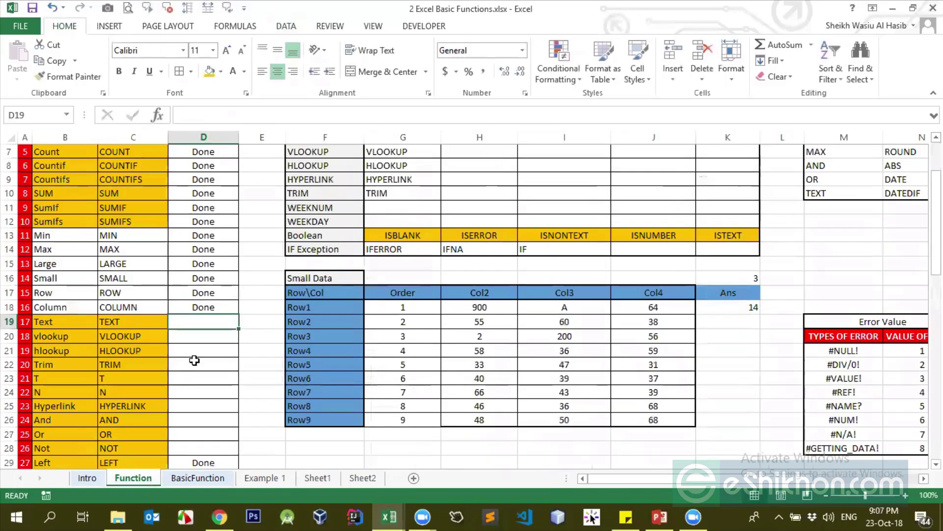
pyautogui.click(215, 337)
pyautogui.scroll(-2, 215, 339)
pyautogui.click(201, 297)
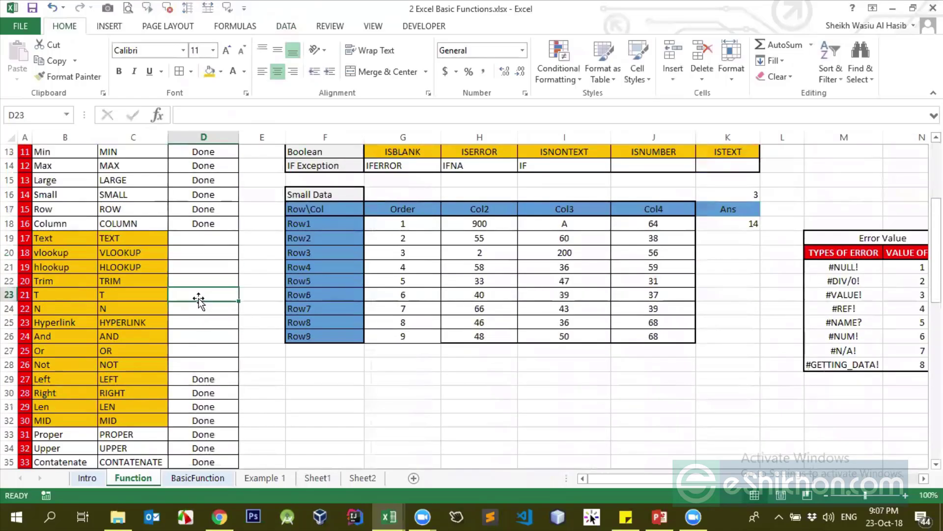
pyautogui.write('Done')
pyautogui.press('Return')
pyautogui.write('Done')
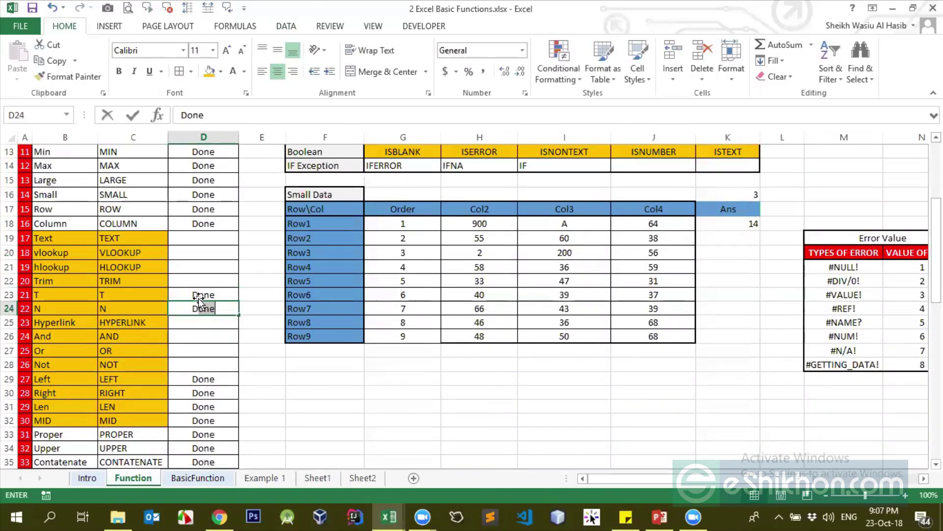
pyautogui.press('Return')
pyautogui.press('Return')
# Navigate the status column to find the Left through Value and Date entries
pyautogui.press('Down')
pyautogui.press('Down')
pyautogui.press('Down')
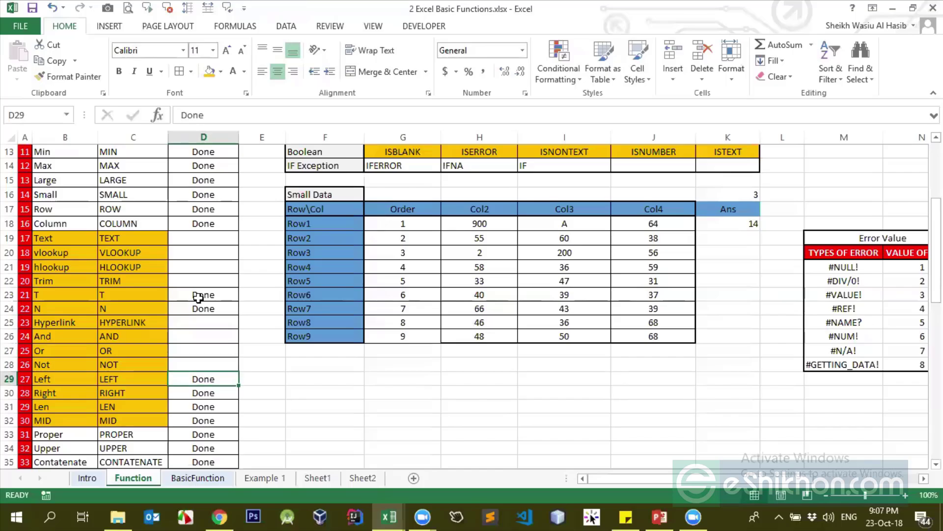
pyautogui.hotkey('ctrl', 'shift', 'Down')
pyautogui.press('Down')
pyautogui.press('Down')
pyautogui.press('Down')
pyautogui.press('Down')
pyautogui.press('Down')
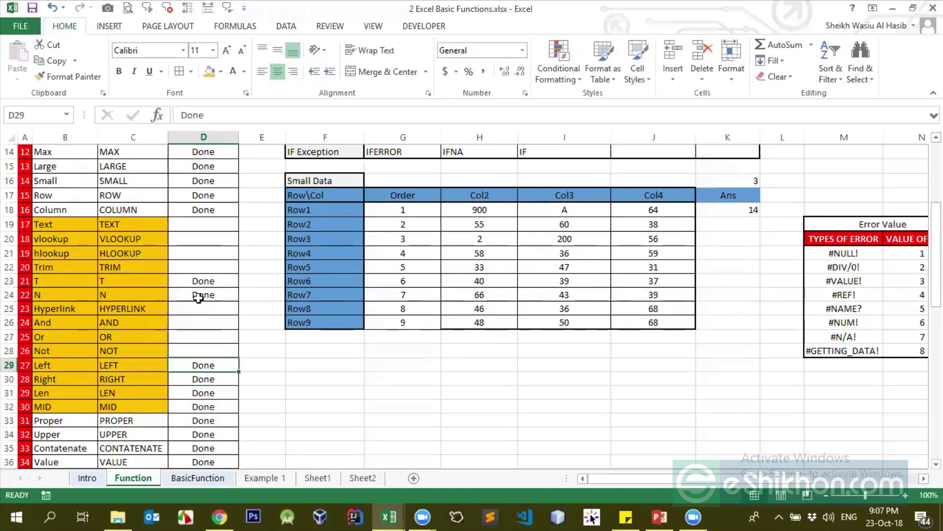
pyautogui.press('Down')
pyautogui.press('Down')
pyautogui.press('Down')
pyautogui.press('Up')
pyautogui.press('Up')
pyautogui.press('Up')
pyautogui.press('Up')
pyautogui.press('Up')
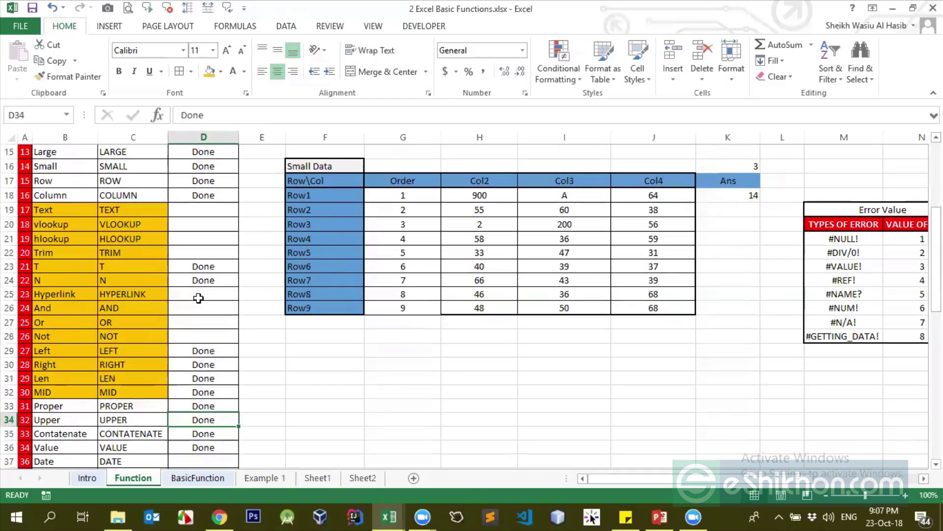
pyautogui.hotkey('ctrl', 'Down')
pyautogui.press('Down')
pyautogui.press('Down')
pyautogui.press('Down')
pyautogui.press('Up')
pyautogui.press('Up')
pyautogui.press('Left')
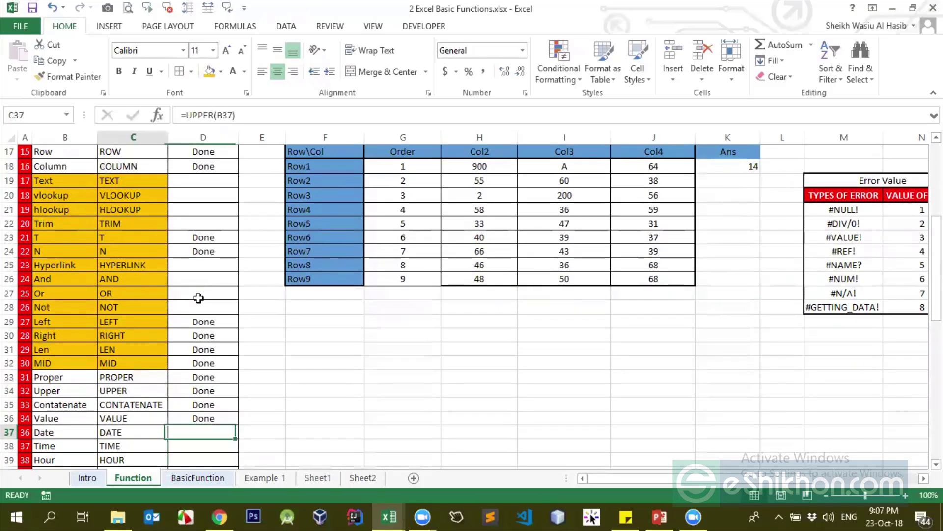
pyautogui.hotkey('ctrl', 'Down')
pyautogui.press('Right')
pyautogui.hotkey('ctrl', 'Up')
pyautogui.hotkey('ctrl', 'Up')
pyautogui.hotkey('ctrl', 'Up')
pyautogui.hotkey('ctrl', 'Up')
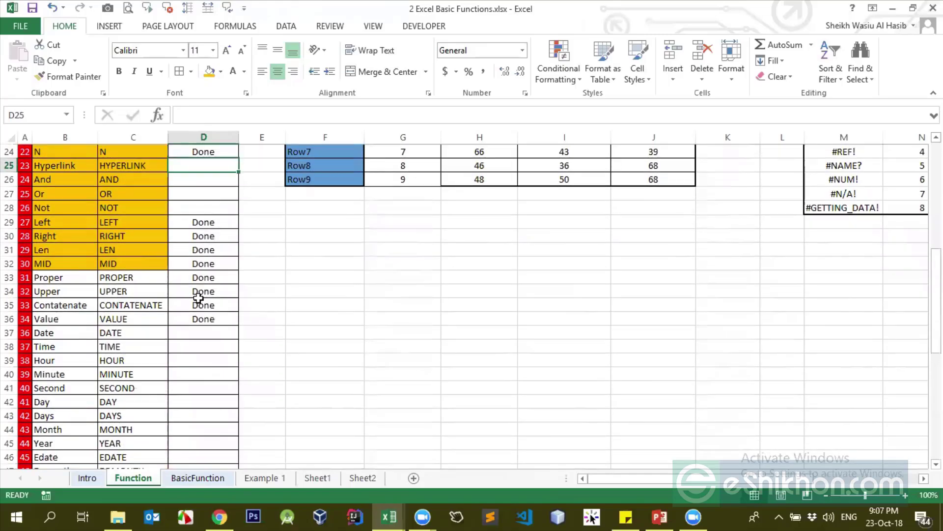
# Clear the Done statuses for Left through Value
pyautogui.click(206, 225)
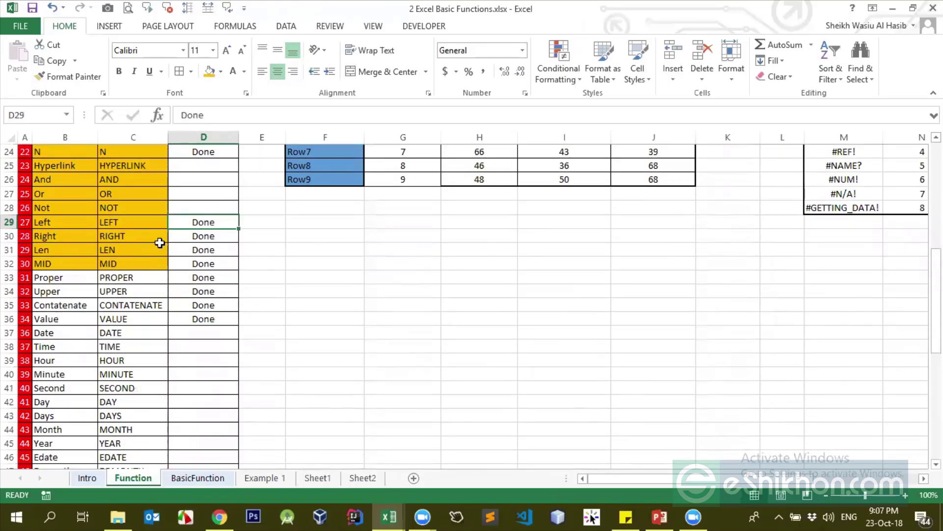
pyautogui.click(81, 248)
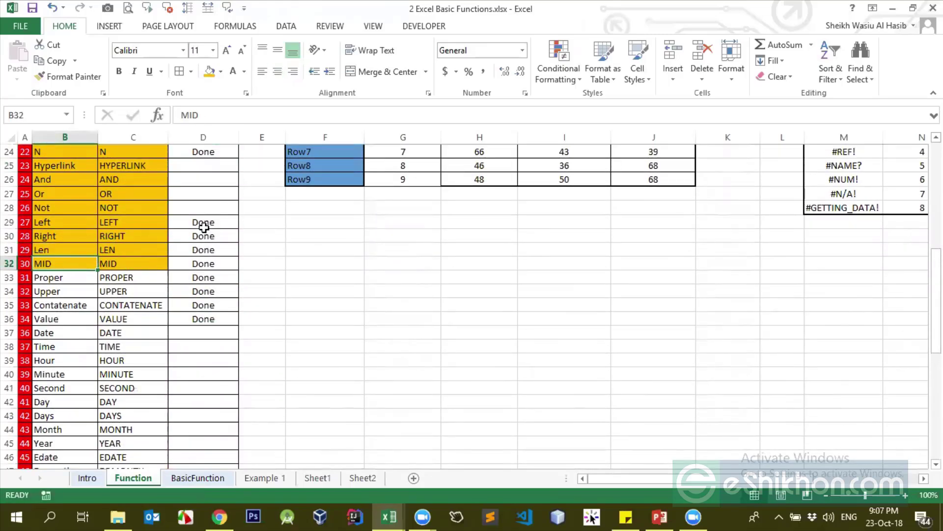
pyautogui.moveTo(203, 236); pyautogui.dragTo(219, 321)
pyautogui.press('Delete')
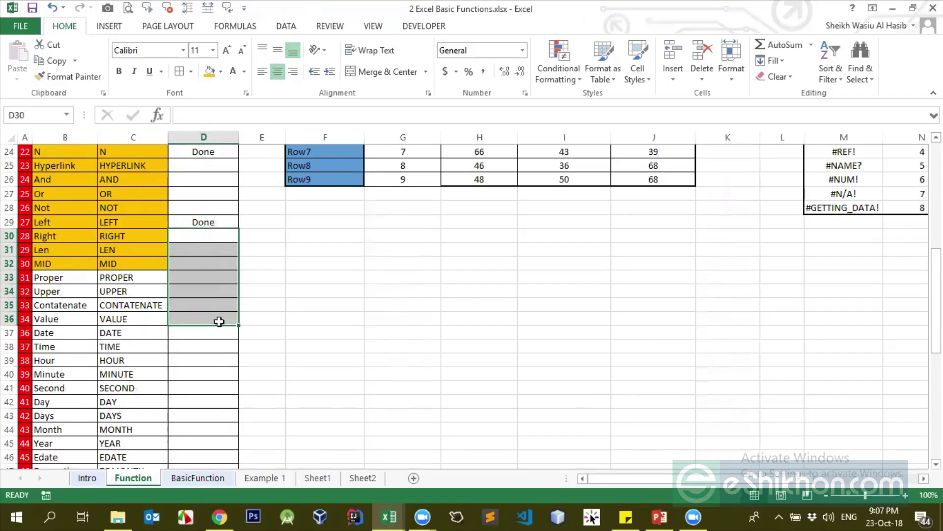
pyautogui.press('Up')
pyautogui.press('Delete')
# Clear the Done statuses from Today through Istext at the list's end
pyautogui.hotkey('ctrl', 'Down')
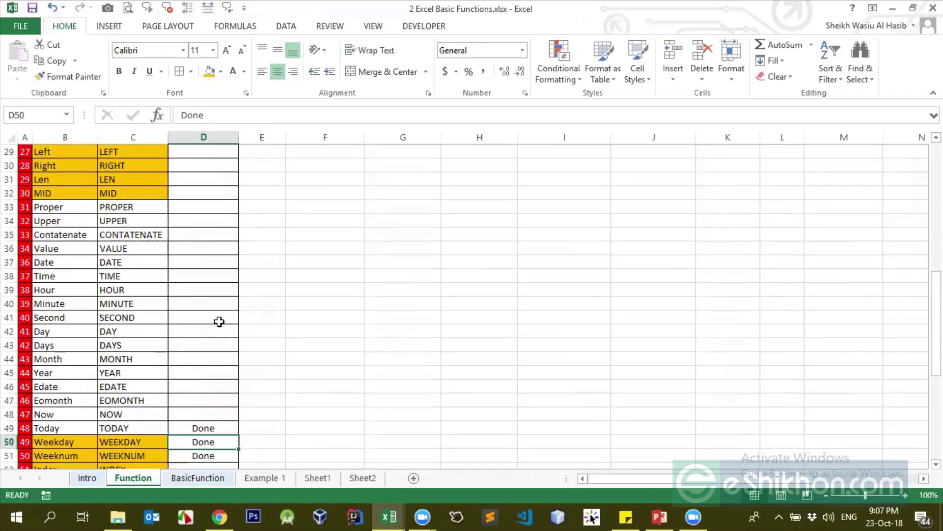
pyautogui.hotkey('shift', 'Down')
pyautogui.hotkey('shift', 'Down')
pyautogui.hotkey('shift', 'Down')
pyautogui.hotkey('shift', 'Down')
pyautogui.hotkey('ctrl', 'shift', 'Down')
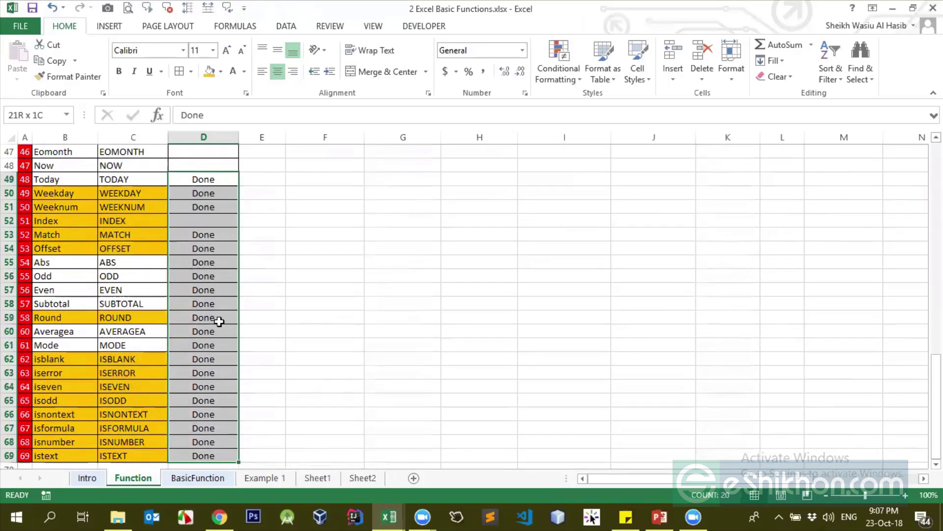
pyautogui.press('Delete')
pyautogui.hotkey('ctrl', 'Up')
pyautogui.hotkey('ctrl', 'Up')
pyautogui.hotkey('ctrl', 'Up')
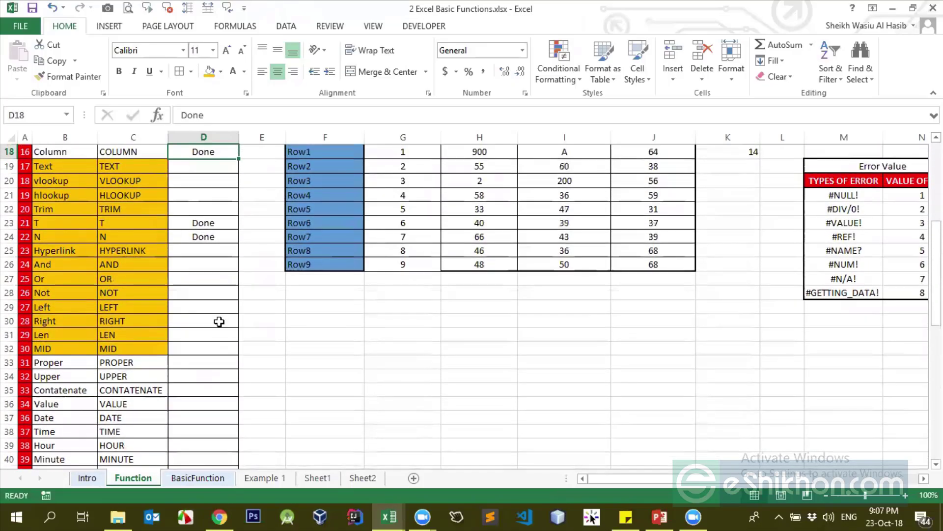
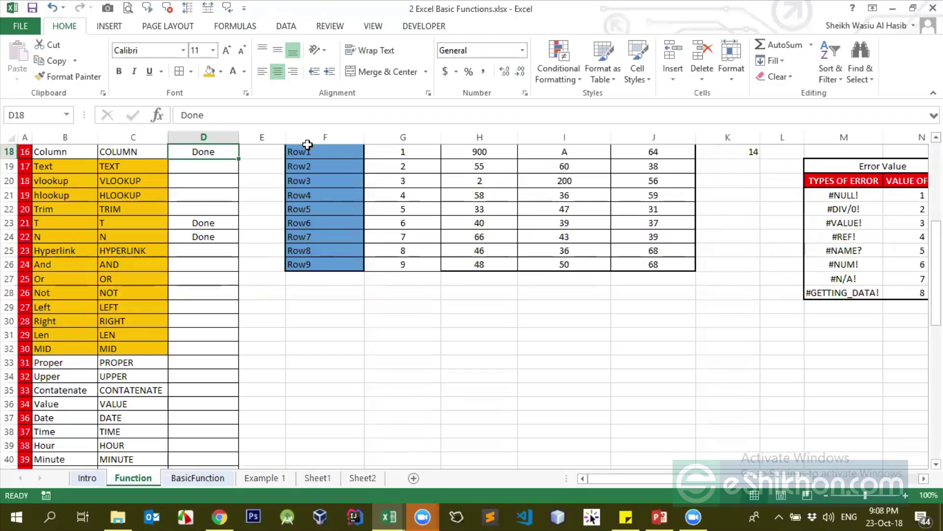
# Review the T, UPPER and Trim entry formulas in column C
pyautogui.hotkey('alt', 'Tab')
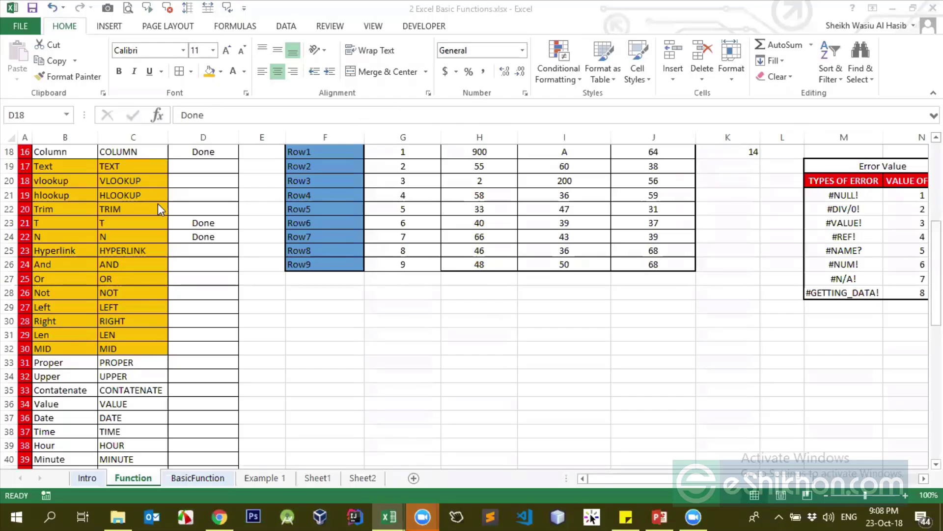
pyautogui.click(149, 224)
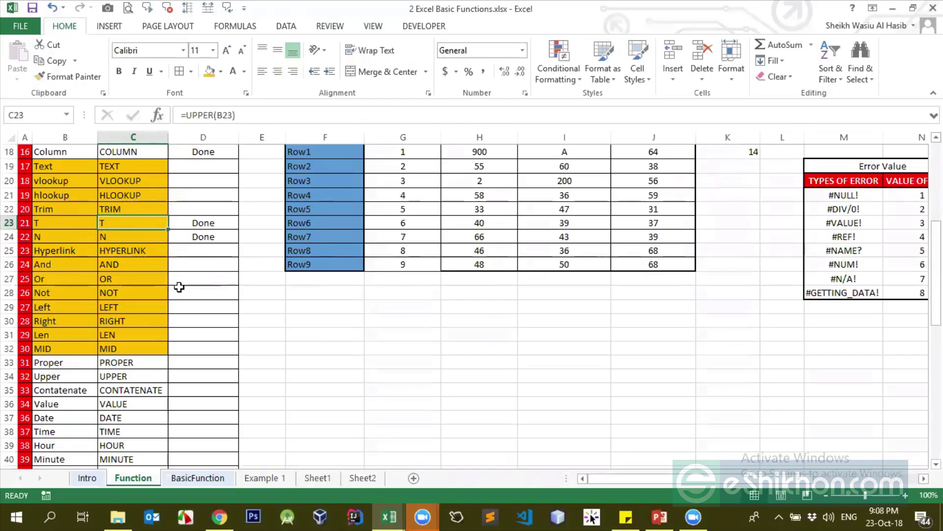
pyautogui.click(131, 180)
pyautogui.click(124, 264)
pyautogui.click(120, 207)
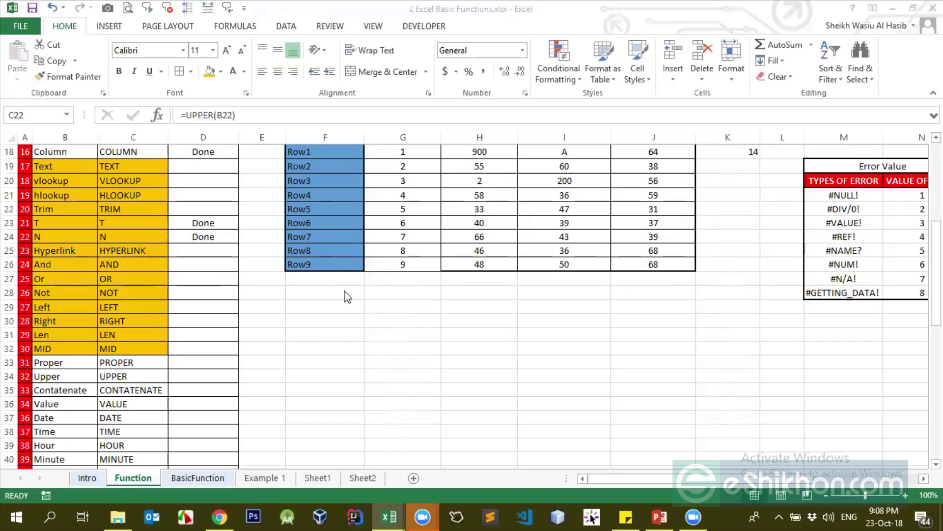
# Check the status cells and the vlookup and hlookup entry formulas
pyautogui.click(196, 267)
pyautogui.scroll(3, 177, 295)
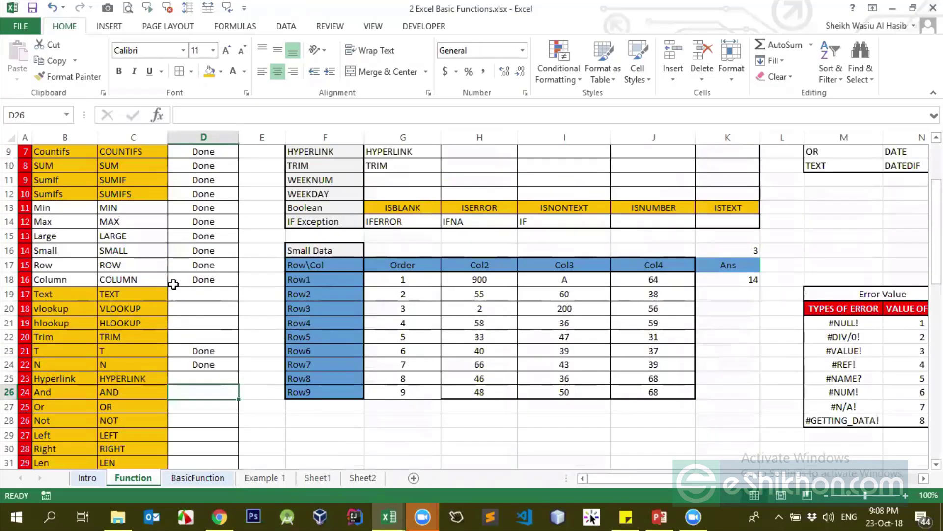
pyautogui.scroll(-2, 172, 285)
pyautogui.click(201, 277)
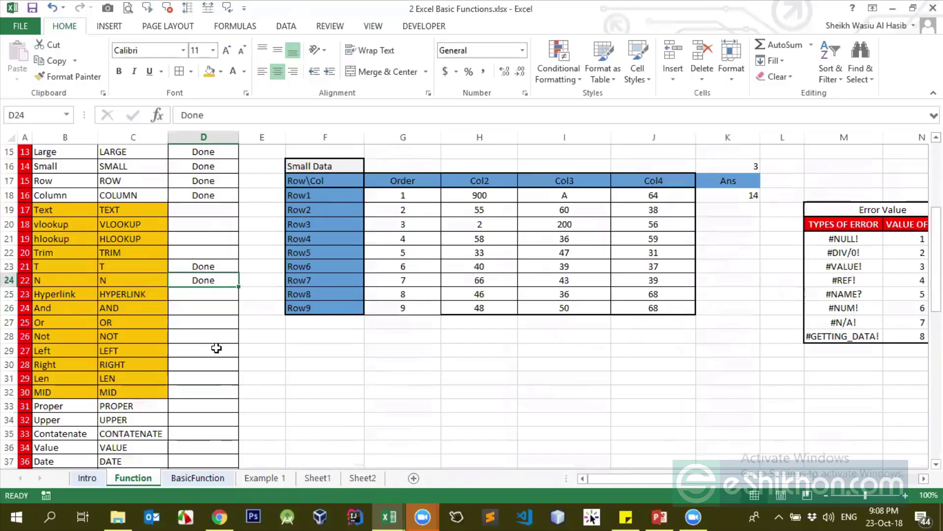
pyautogui.click(111, 224)
pyautogui.click(109, 235)
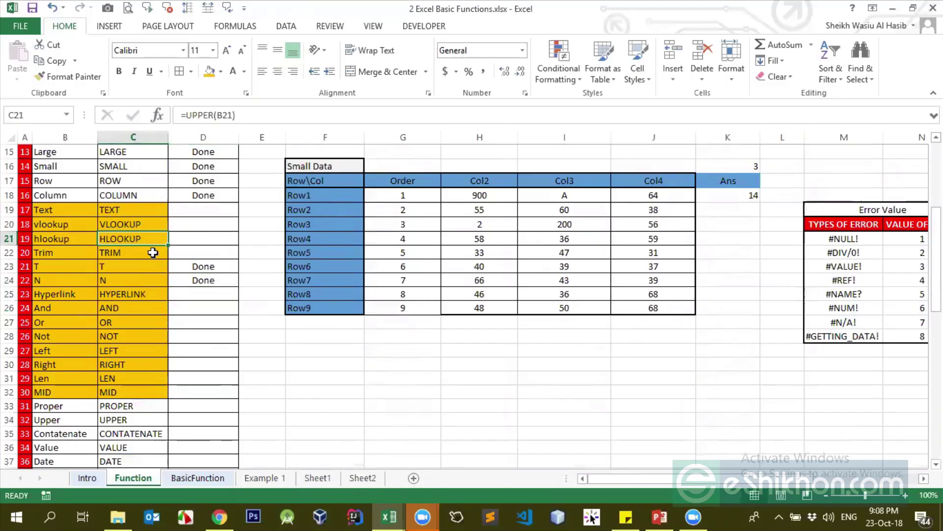
pyautogui.click(137, 225)
pyautogui.scroll(3, 155, 274)
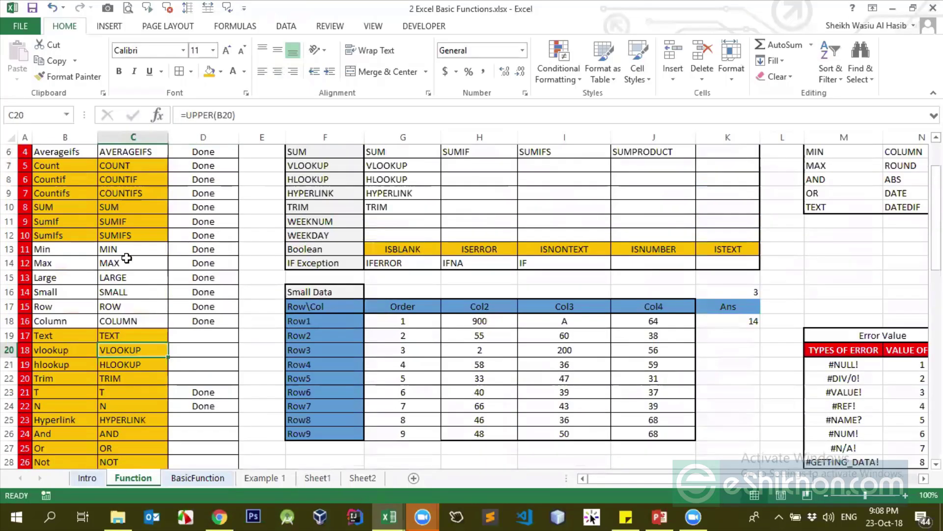
# Inspect the Min through Small, Row, Column and Large entry formulas
pyautogui.click(123, 250)
pyautogui.moveTo(124, 249); pyautogui.dragTo(132, 295)
pyautogui.click(130, 306)
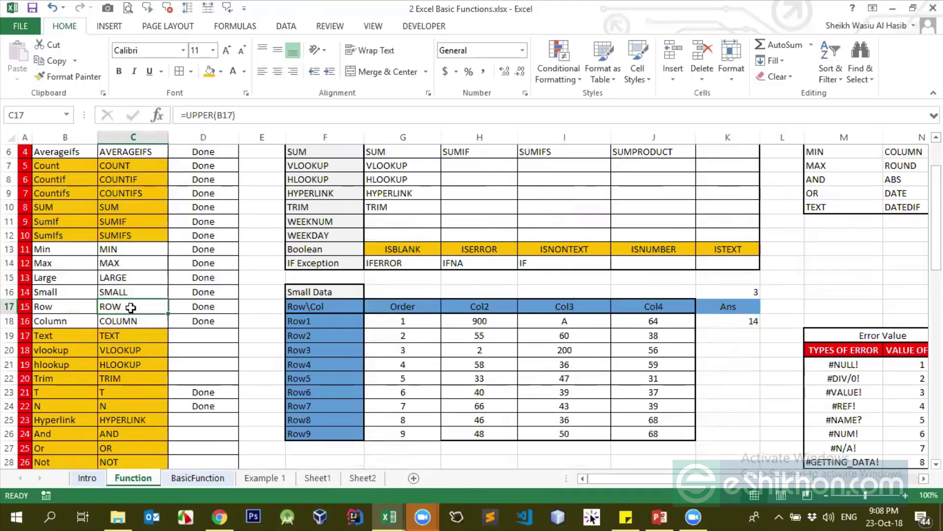
pyautogui.click(124, 322)
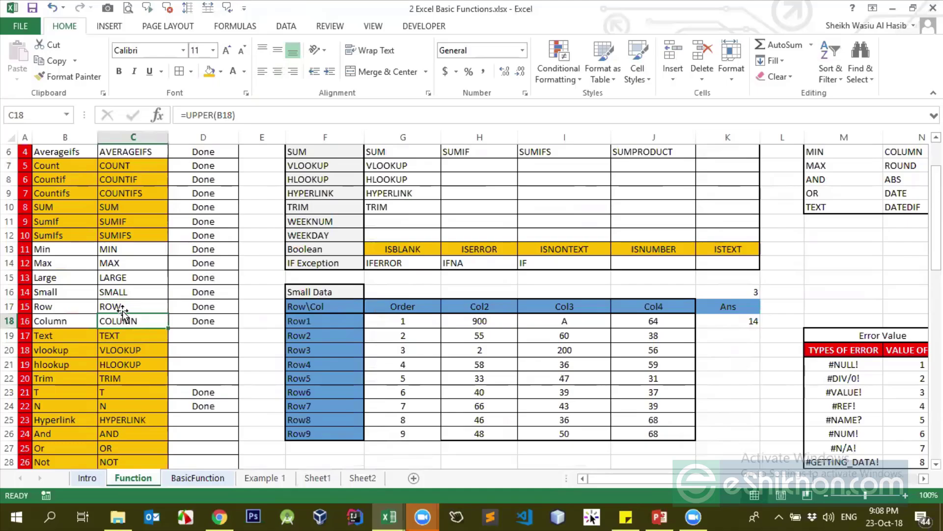
pyautogui.click(130, 305)
pyautogui.click(134, 277)
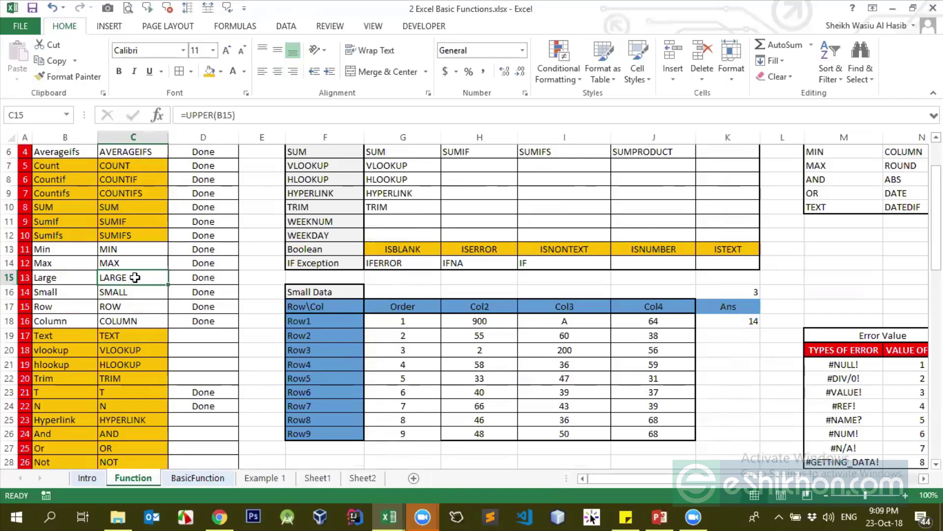
pyautogui.click(224, 280)
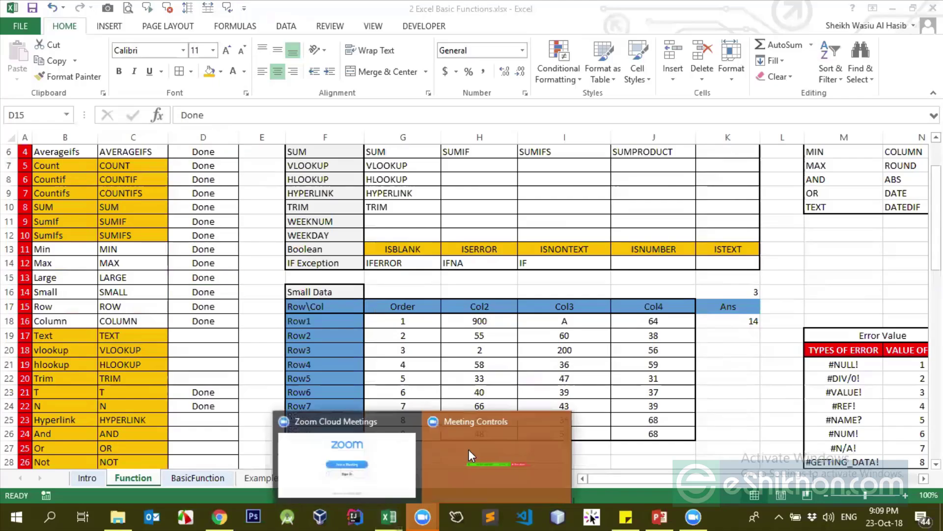
# Select ISBLANK and IFERROR in G13:G14 and center them horizontally
pyautogui.click(469, 449)
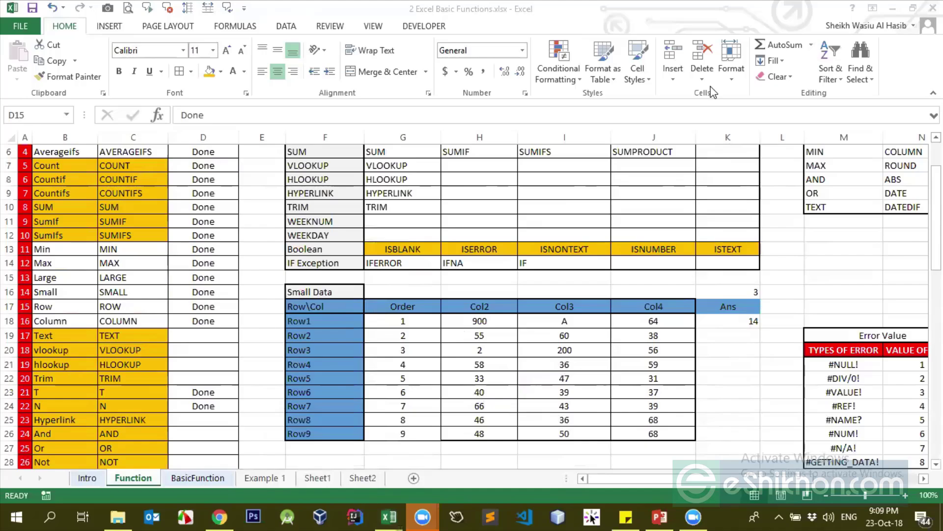
pyautogui.click(473, 263)
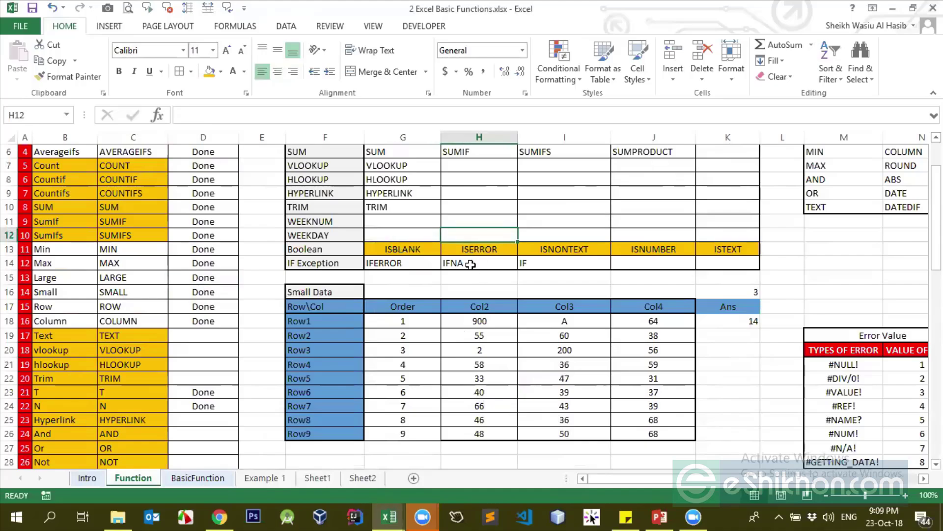
pyautogui.click(389, 252)
pyautogui.moveTo(396, 251); pyautogui.dragTo(399, 263)
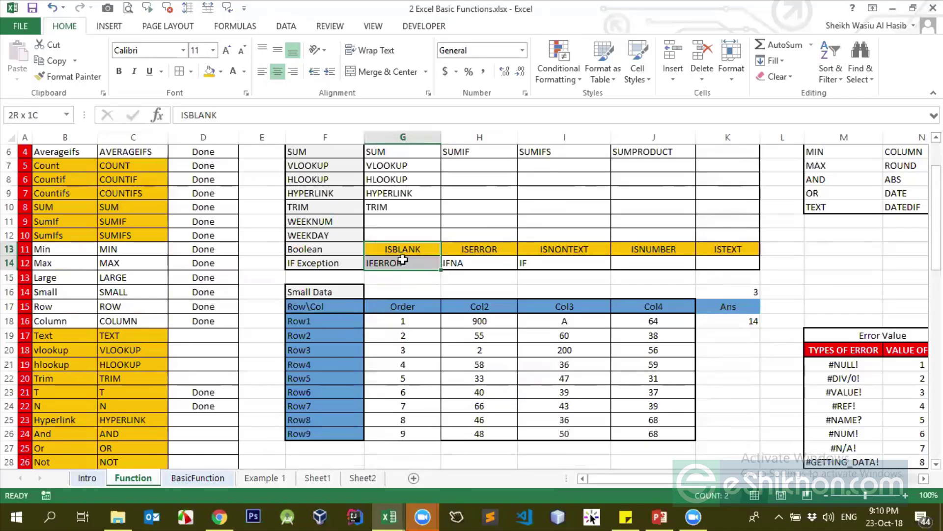
pyautogui.click(277, 74)
pyautogui.click(277, 75)
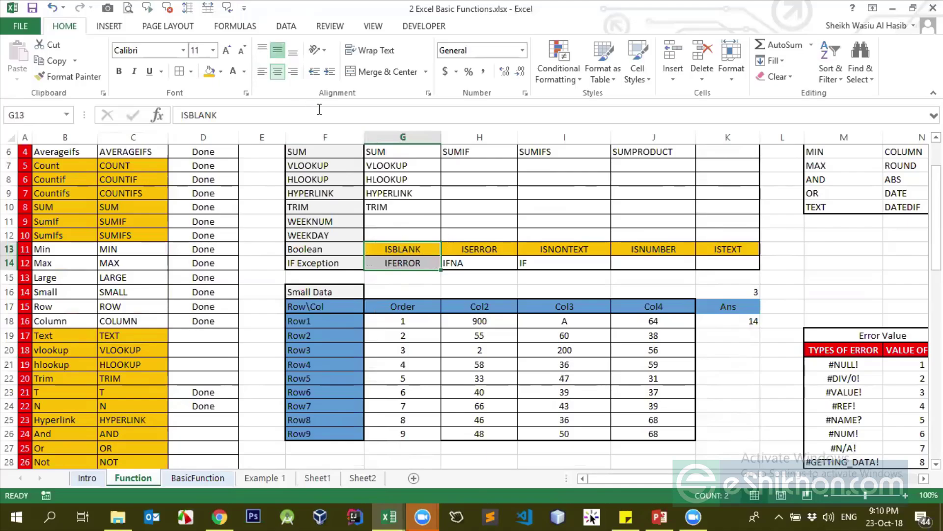
# Verify that ISBLANK and IFERROR now appear centered compared with neighbouring entries
pyautogui.moveTo(402, 248); pyautogui.dragTo(404, 258)
pyautogui.click(403, 253)
pyautogui.click(407, 268)
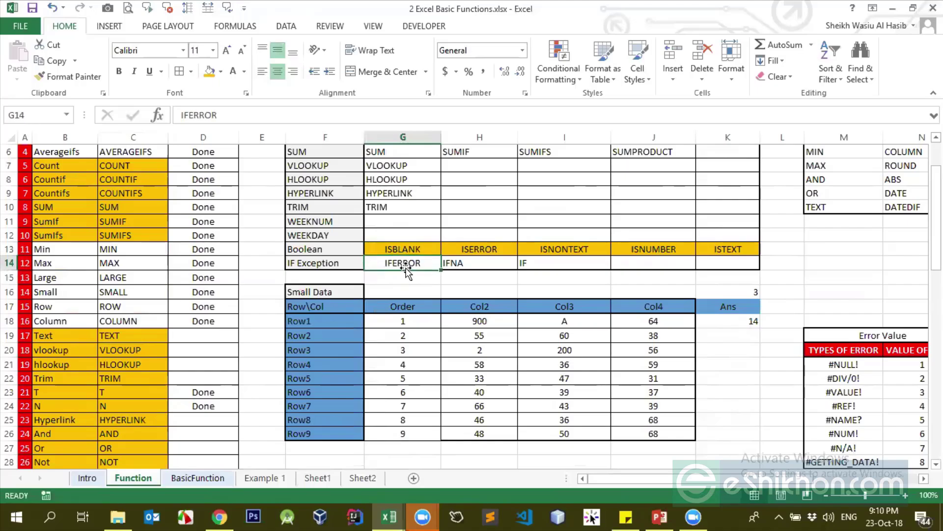
pyautogui.click(387, 231)
pyautogui.click(391, 252)
pyautogui.click(390, 262)
pyautogui.click(391, 251)
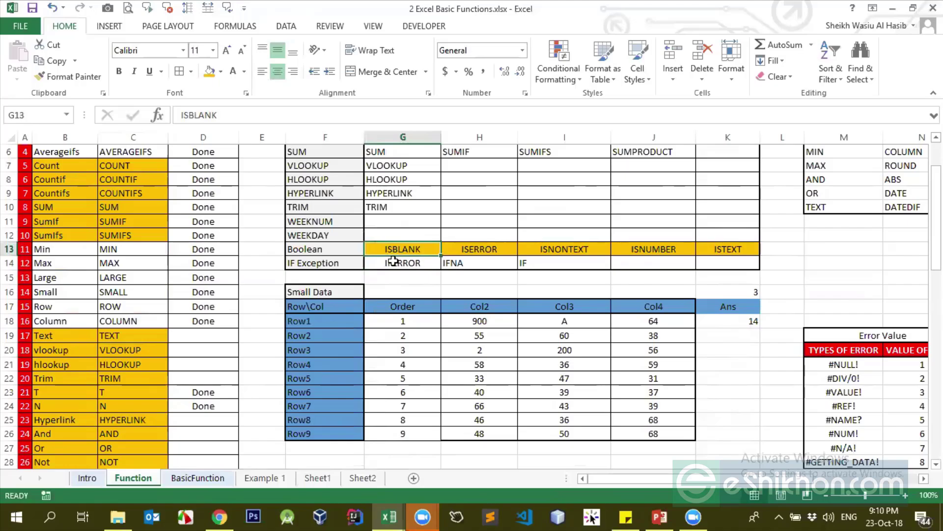
pyautogui.click(392, 259)
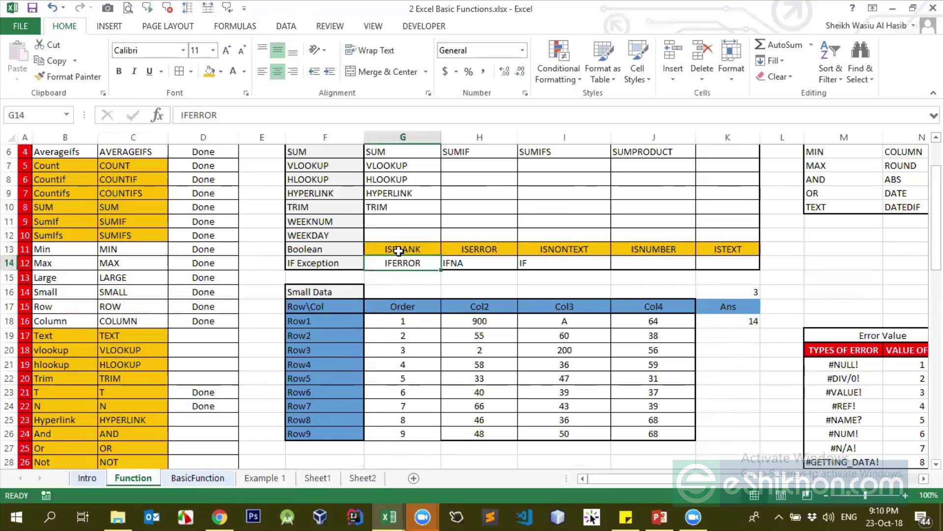
pyautogui.click(397, 250)
# Go over the status cells for Small, T, N, hlookup, Trim and Or
pyautogui.click(205, 293)
pyautogui.scroll(-2, 218, 292)
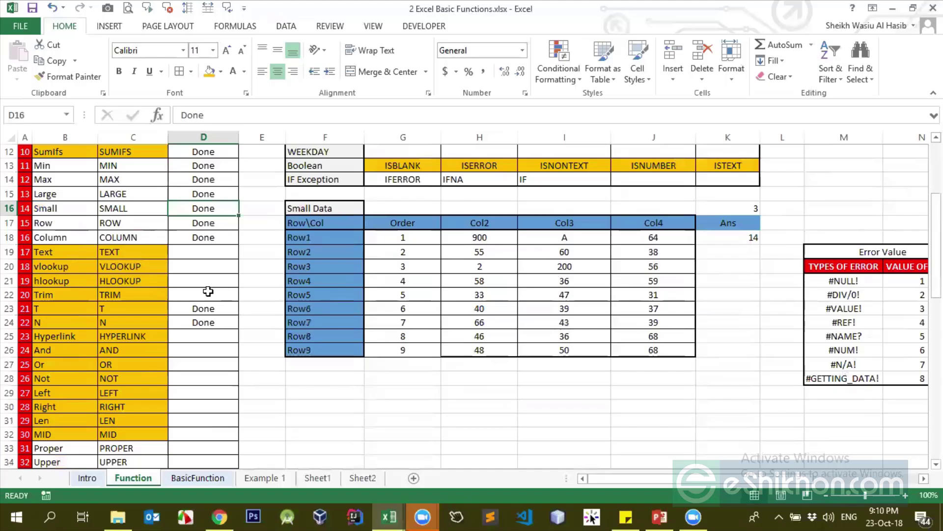
pyautogui.click(206, 307)
pyautogui.click(203, 321)
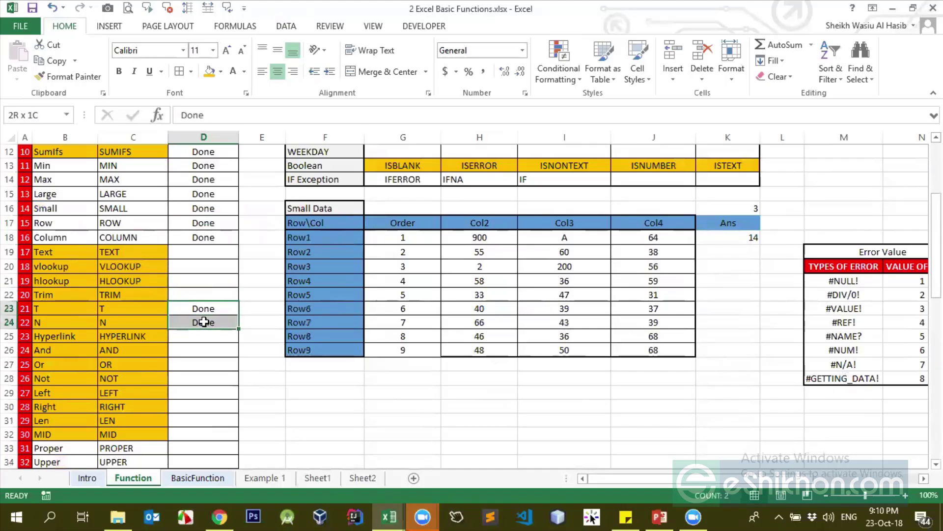
pyautogui.click(206, 269)
pyautogui.click(196, 294)
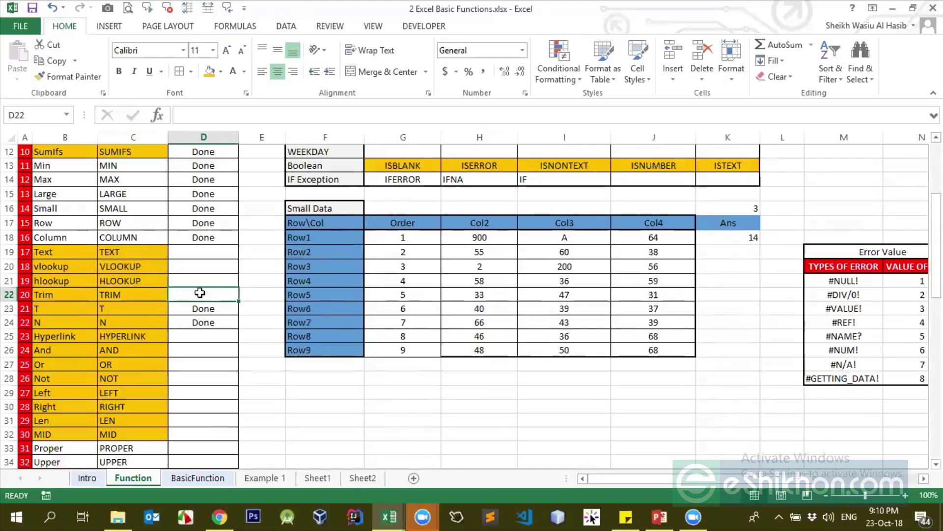
pyautogui.scroll(-2, 192, 261)
pyautogui.click(198, 277)
# Review the empty status cells for Upper, And and Left in column D
pyautogui.scroll(-3, 198, 276)
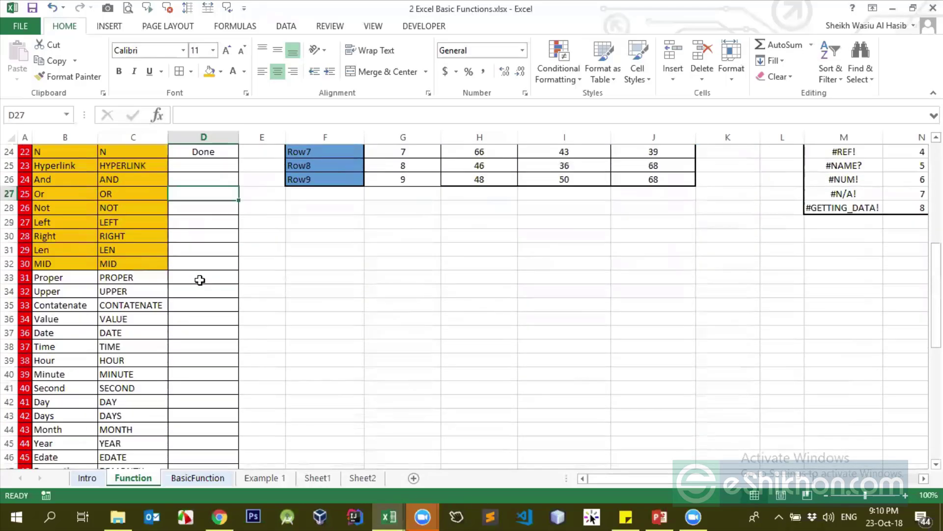
pyautogui.scroll(4, 192, 295)
pyautogui.scroll(-5, 192, 297)
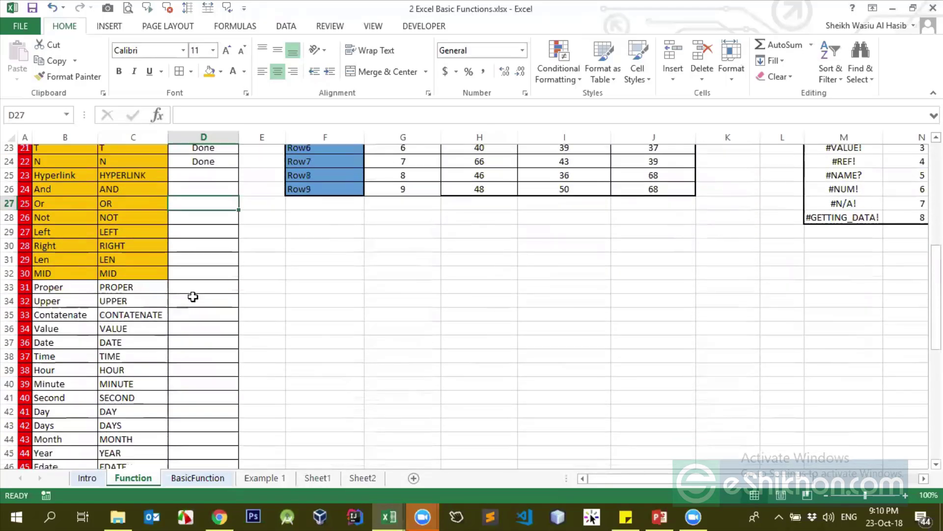
pyautogui.click(193, 221)
pyautogui.click(192, 182)
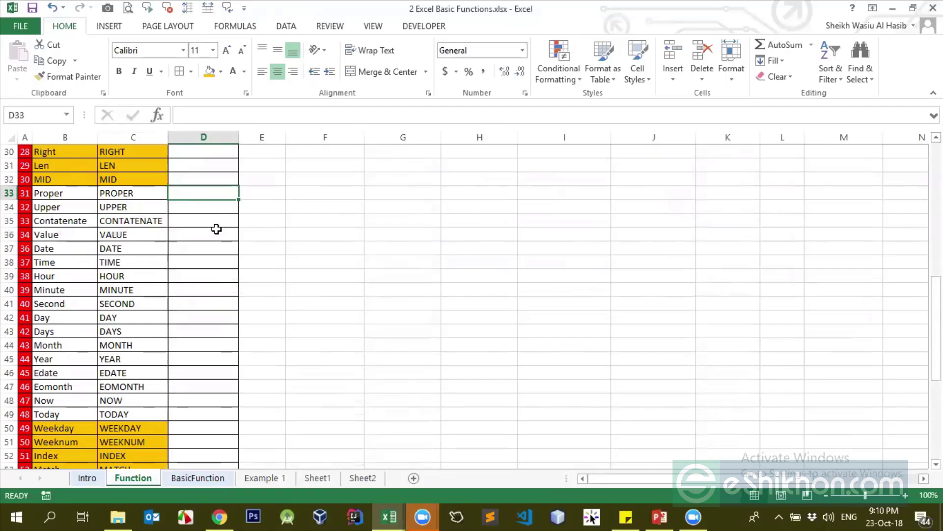
pyautogui.scroll(4, 214, 227)
pyautogui.moveTo(197, 222); pyautogui.dragTo(208, 249)
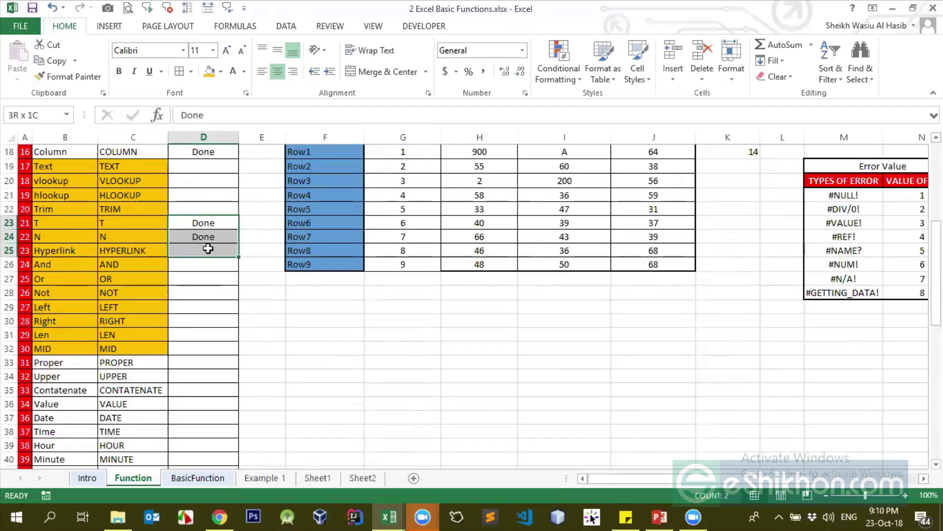
pyautogui.click(205, 264)
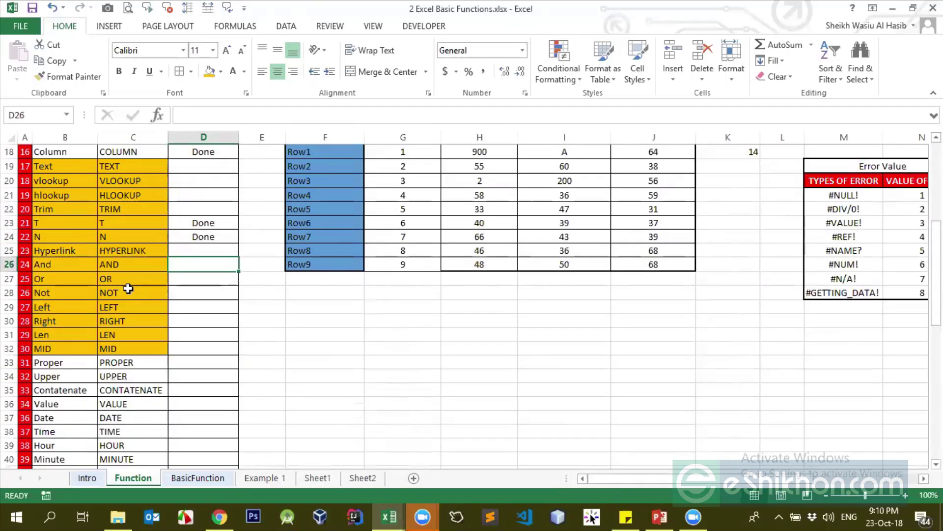
pyautogui.click(178, 307)
# Enter a sample full name in F29 and AutoFit column F to it
pyautogui.click(306, 306)
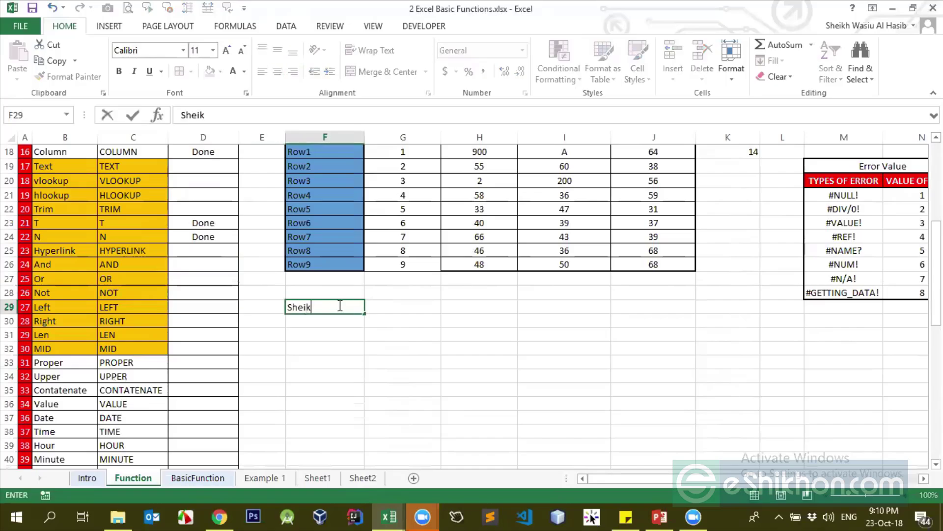
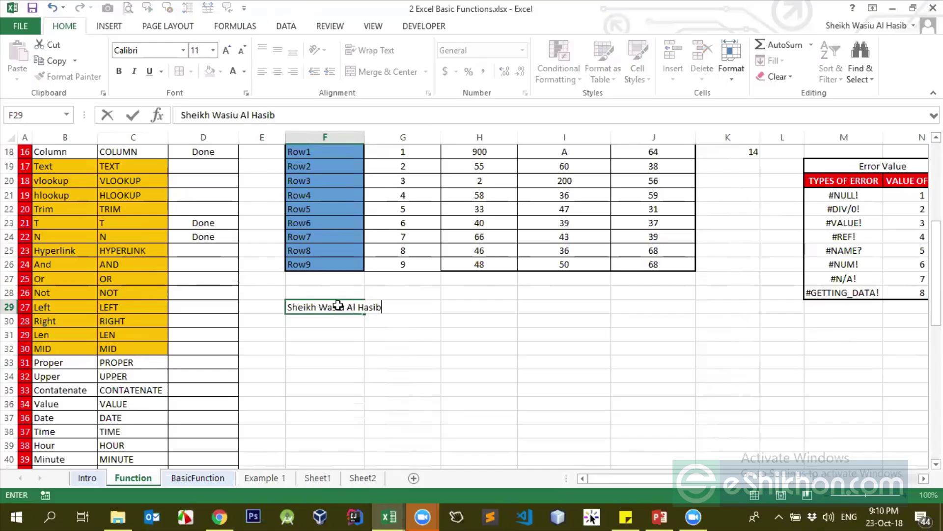
pyautogui.press('Tab')
pyautogui.click(338, 305)
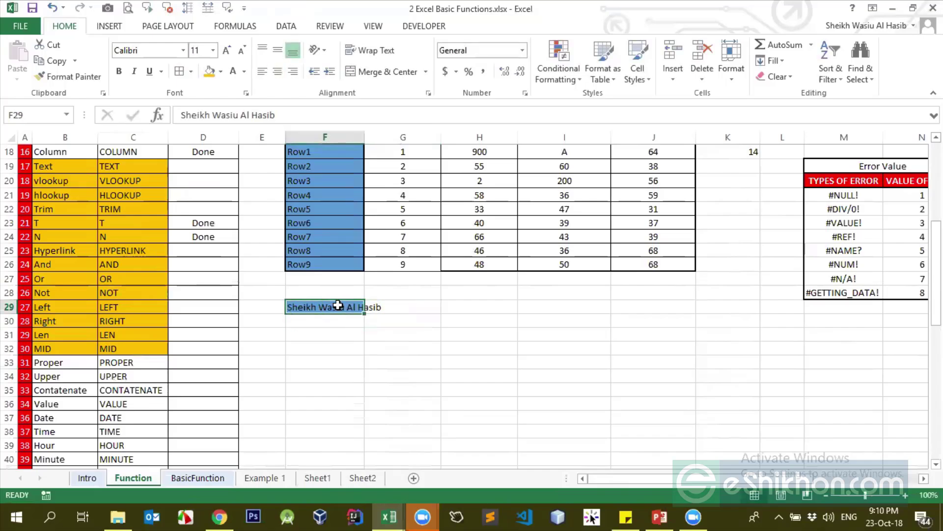
pyautogui.doubleClick(364, 137)
pyautogui.doubleClick(322, 308)
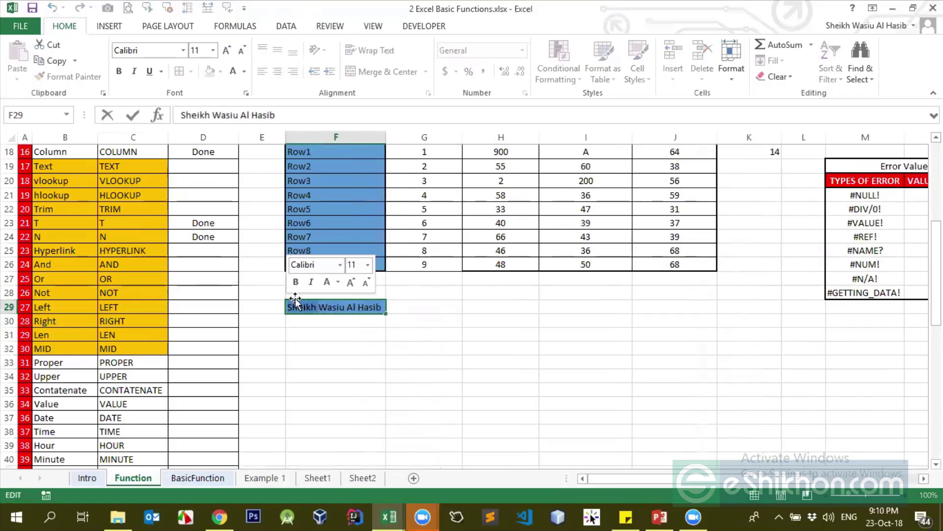
# Enter =LEFT(F29,6) in G29 to return the name's first six characters
pyautogui.click(427, 310)
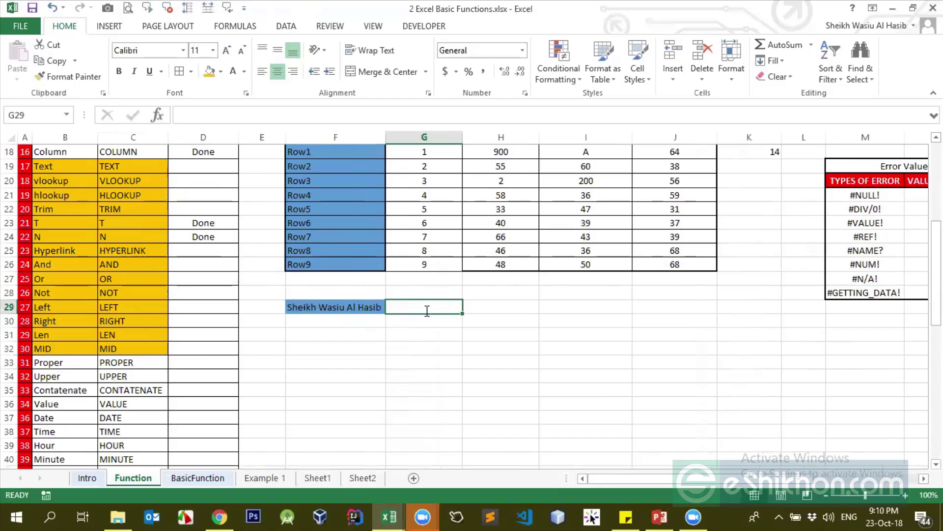
pyautogui.write('=lef')
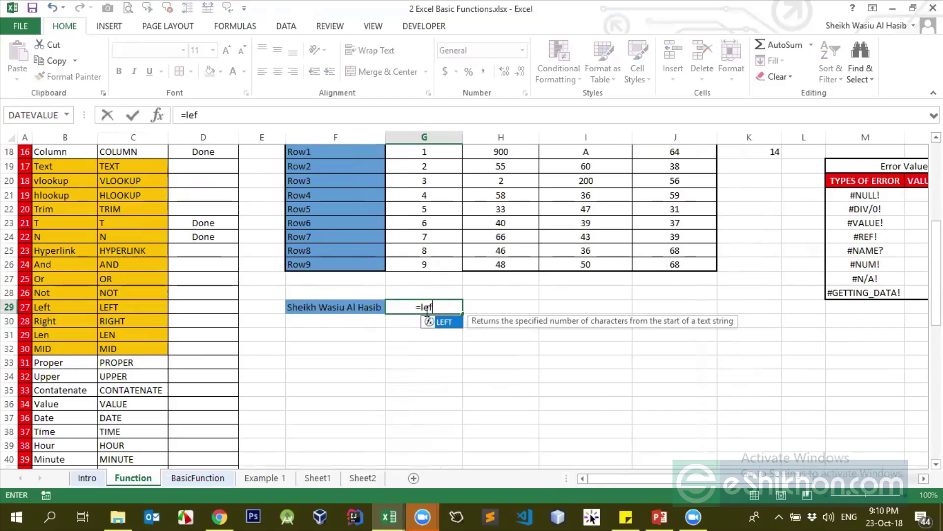
pyautogui.press('Tab')
pyautogui.click(352, 309)
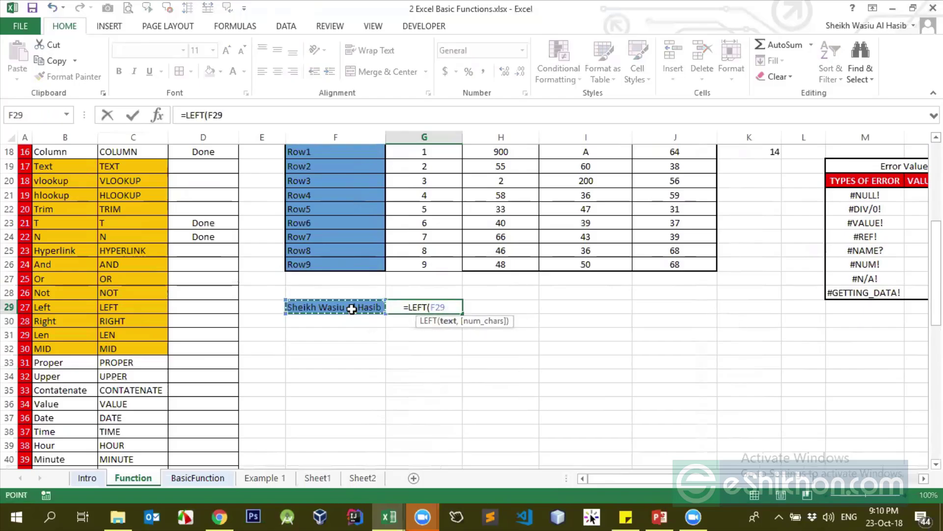
pyautogui.write(',6)')
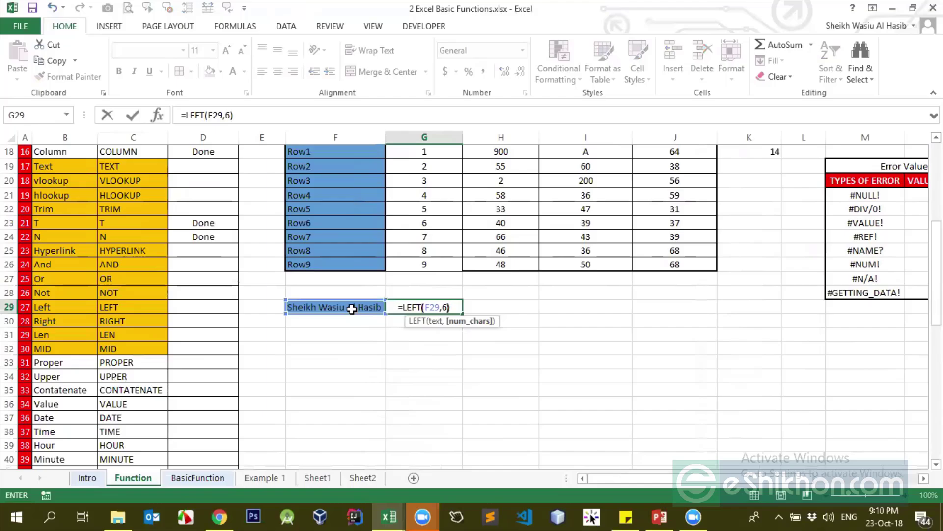
pyautogui.press('Return')
pyautogui.press('Up')
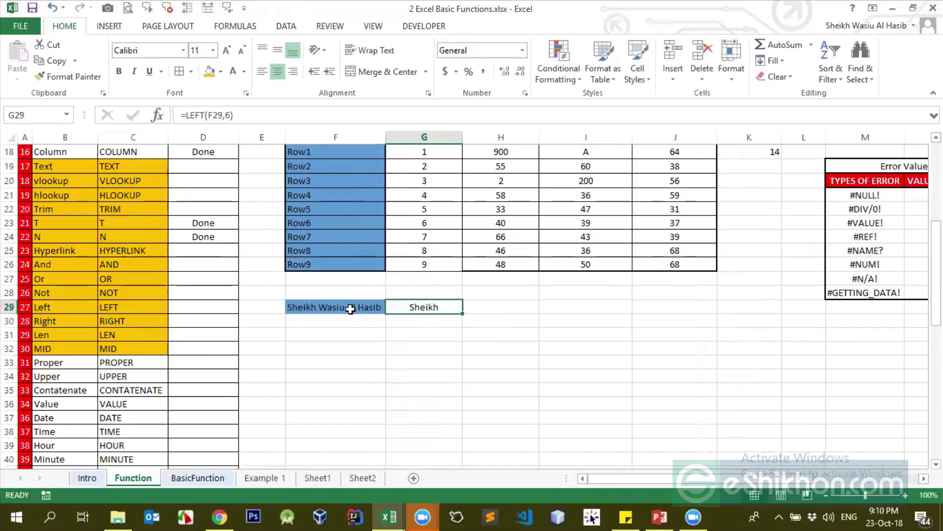
# Compare G29's LEFT result with the name in F29 and the Left entry in B29
pyautogui.click(349, 308)
pyautogui.click(417, 307)
pyautogui.click(481, 306)
pyautogui.click(440, 310)
pyautogui.click(50, 313)
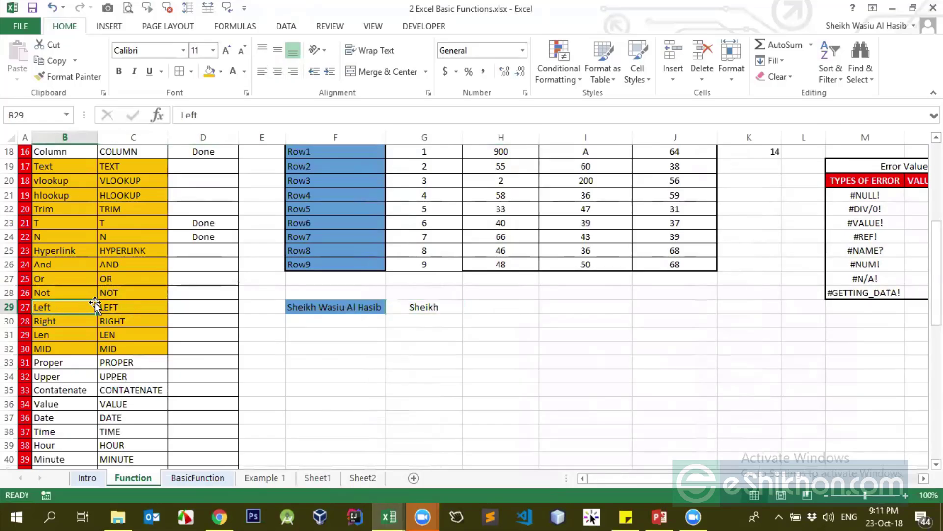
pyautogui.click(294, 309)
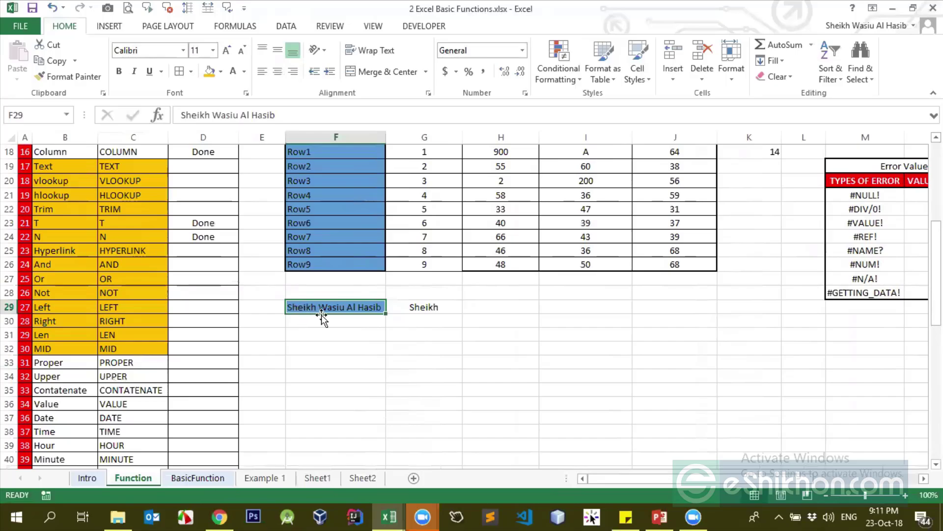
pyautogui.click(438, 315)
pyautogui.click(217, 114)
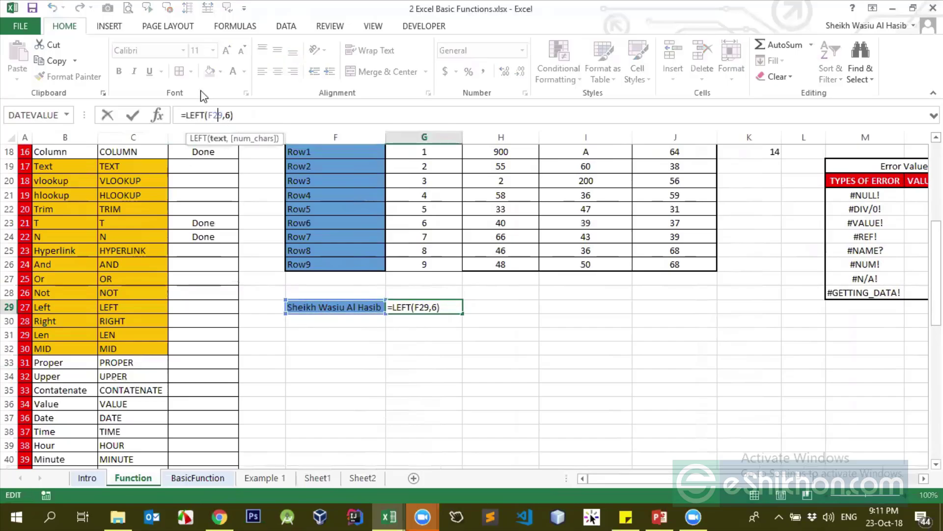
# Rewrite G29 as the one-argument formula =LEFT(F29)
pyautogui.press('Return')
pyautogui.click(457, 308)
pyautogui.write('=lef')
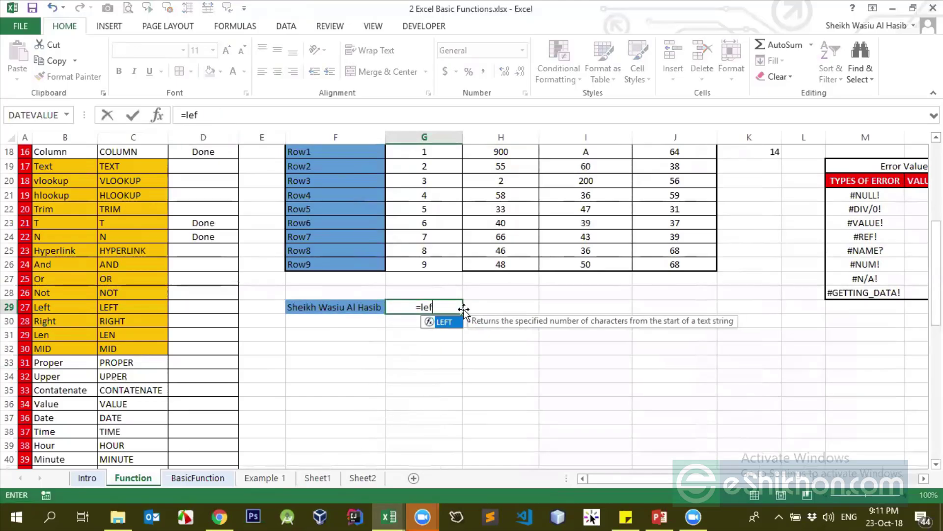
pyautogui.press('Tab')
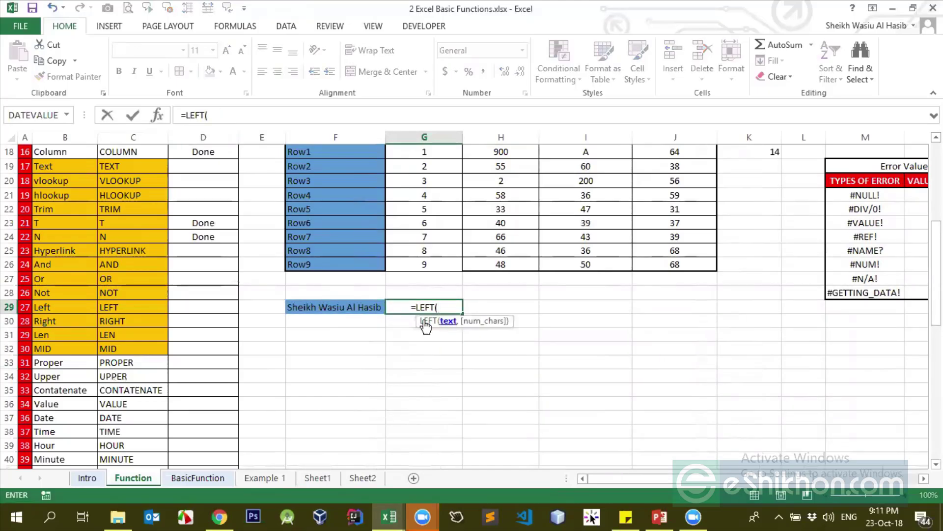
pyautogui.click(334, 306)
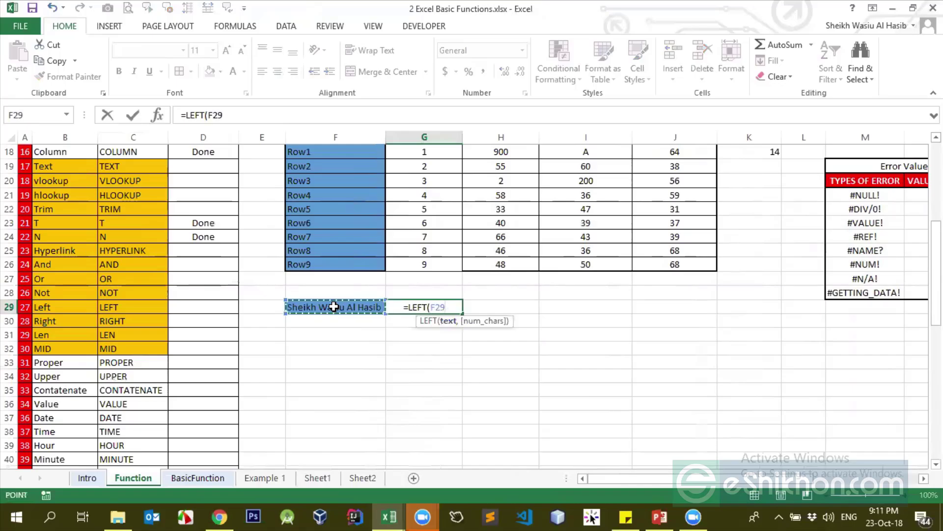
pyautogui.write(',')
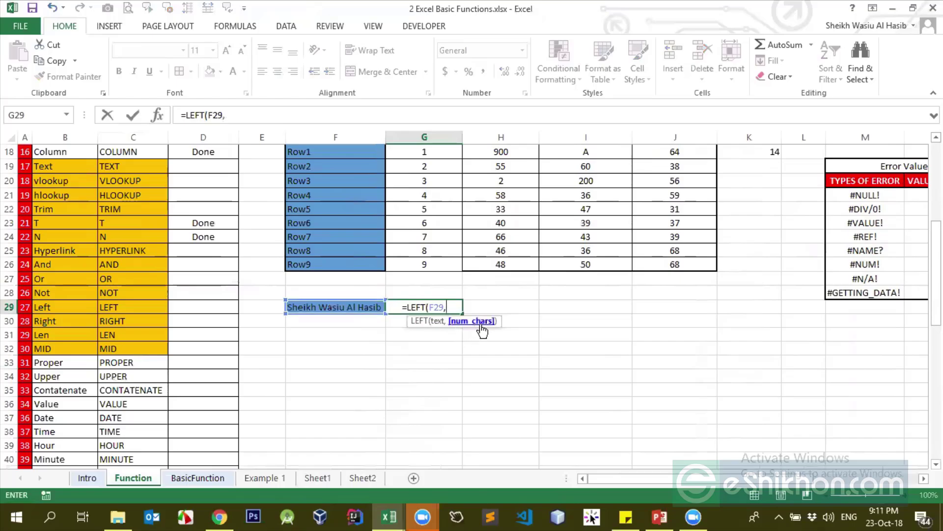
pyautogui.press('BackSpace')
pyautogui.write(')')
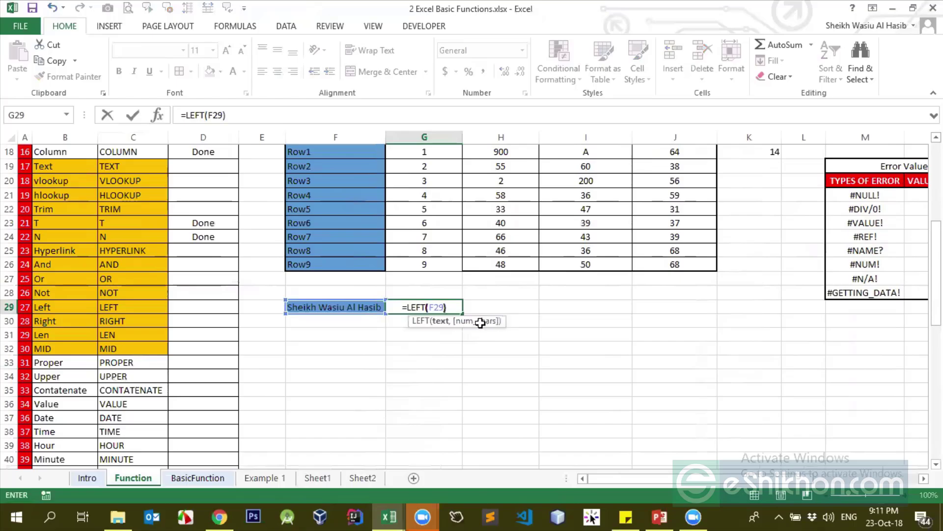
pyautogui.hotkey('ctrl', 'Return')
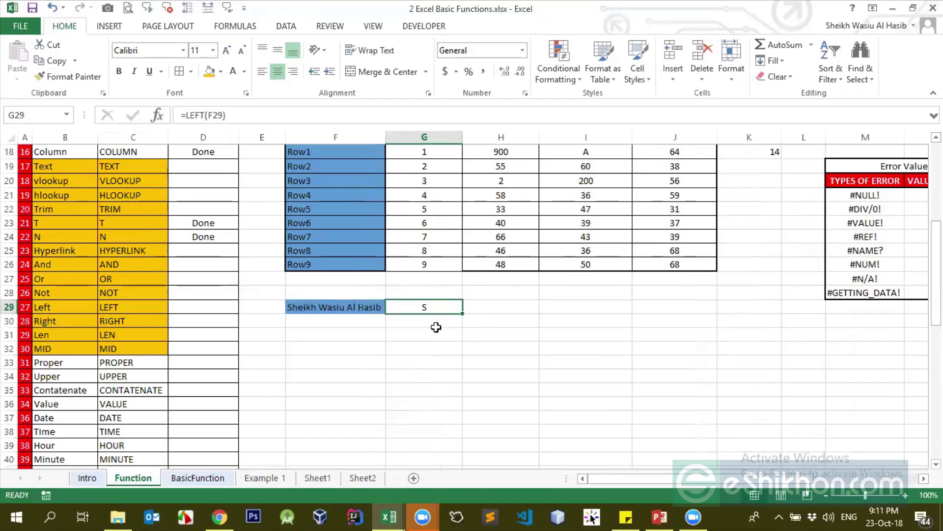
# Add 4 as the character count, making =LEFT(F29,4), and compare with F29's first four letters
pyautogui.click(222, 115)
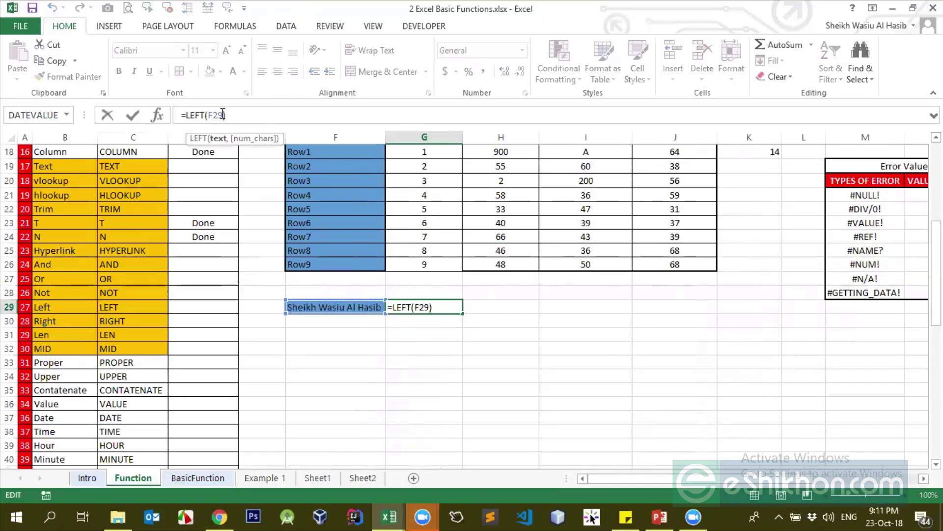
pyautogui.write(',')
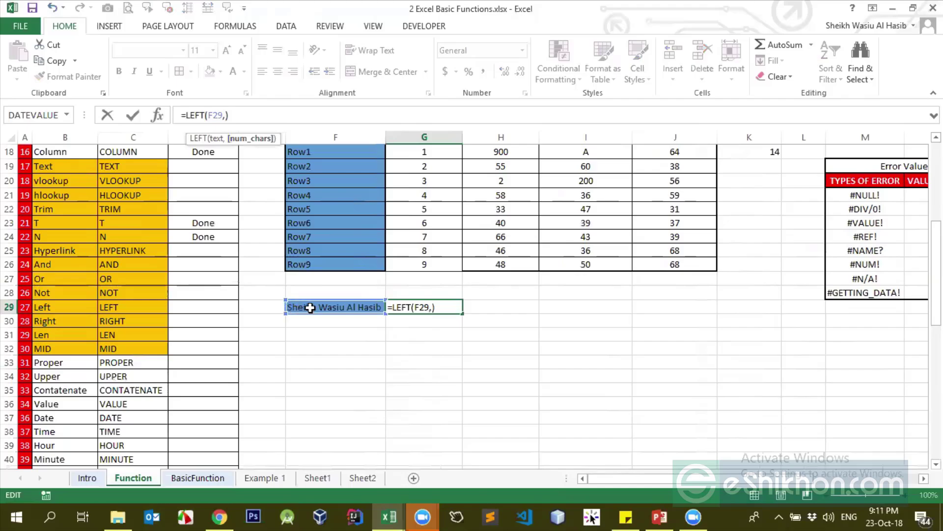
pyautogui.write('4')
pyautogui.press('Return')
pyautogui.press('Up')
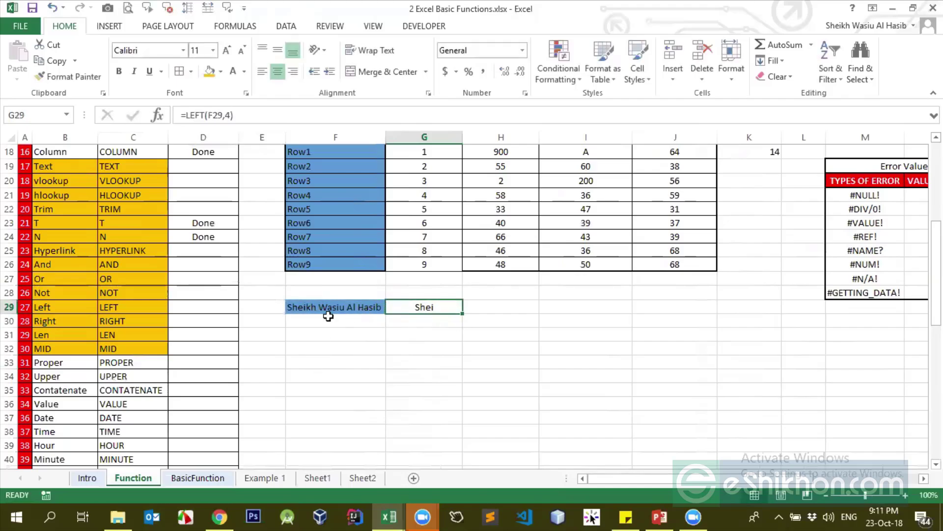
pyautogui.doubleClick(296, 309)
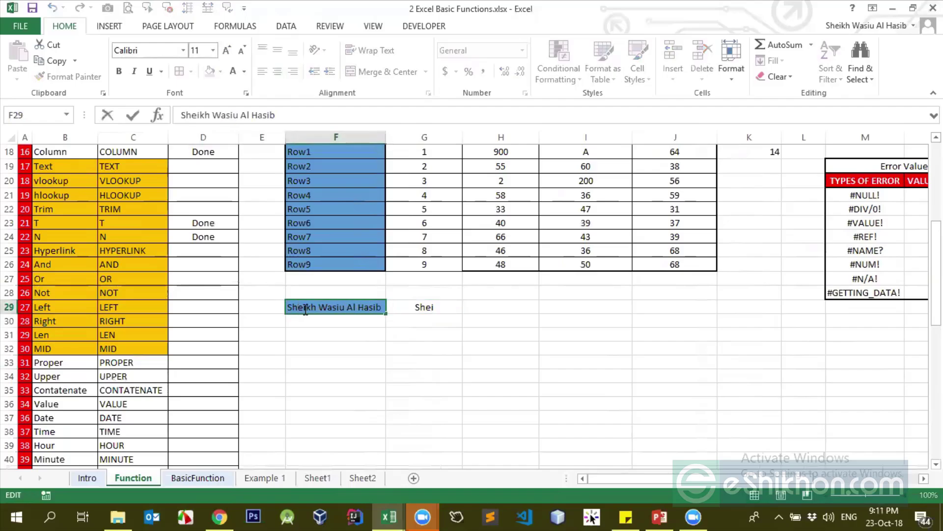
pyautogui.moveTo(308, 307); pyautogui.dragTo(282, 313)
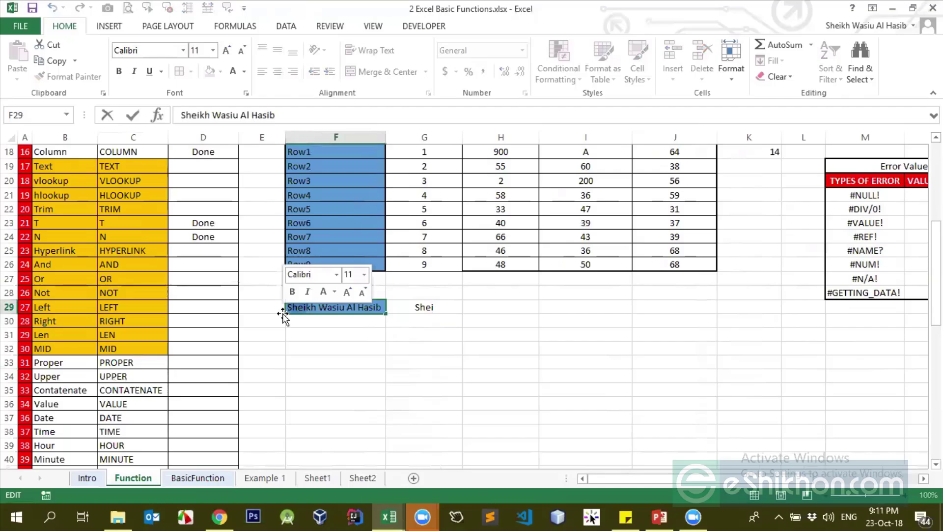
pyautogui.press('Return')
pyautogui.click(431, 314)
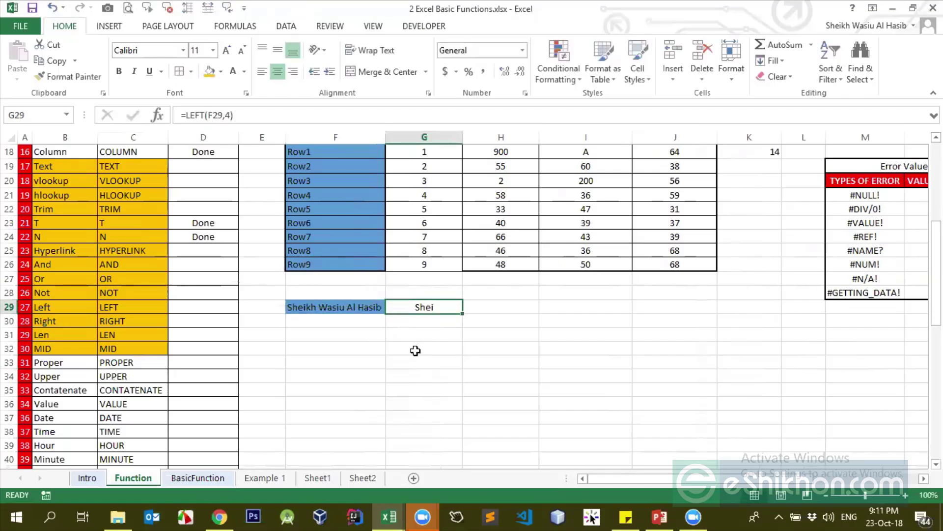
pyautogui.click(474, 308)
# Type the headings LEFT in G28 and RIGHT in H28
pyautogui.click(442, 295)
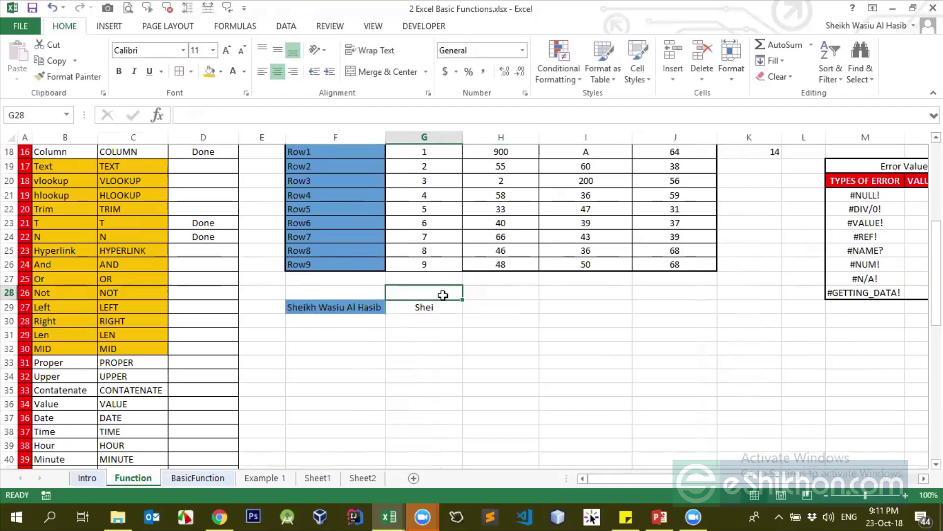
pyautogui.write('LEFT')
pyautogui.press('Up')
pyautogui.press('Up')
pyautogui.press('Right')
pyautogui.press('Down')
pyautogui.press('Down')
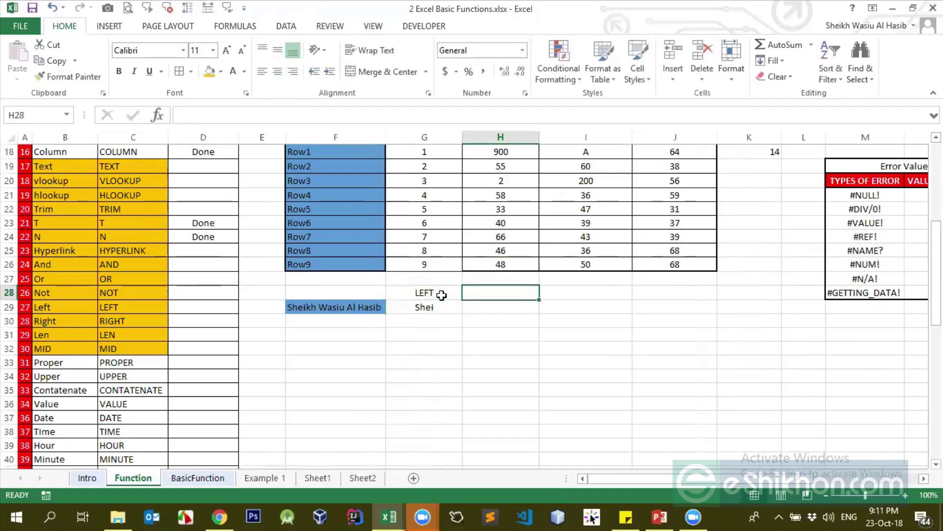
pyautogui.write('RIGHT')
pyautogui.press('Up')
pyautogui.press('Down')
pyautogui.press('Down')
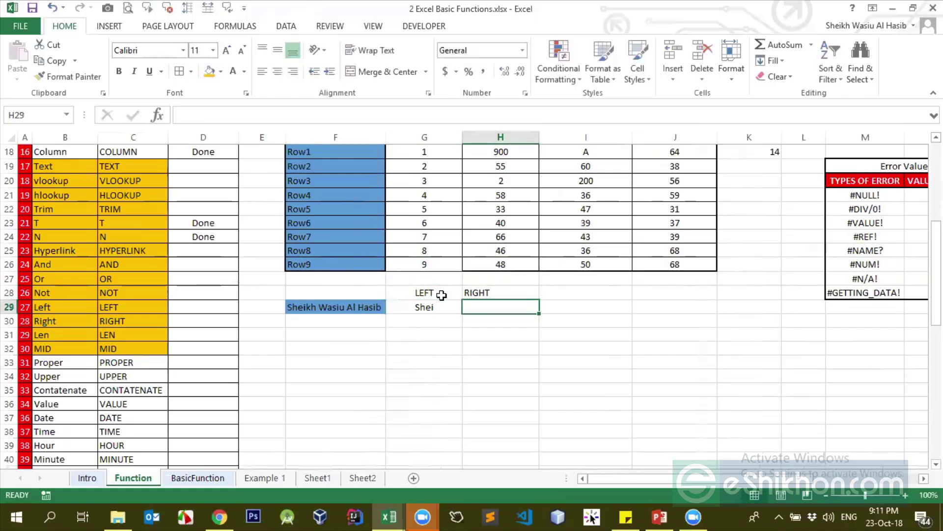
# Enter =RIGHT(F29,5) in H29 to return the name's last five characters
pyautogui.write('=righ')
pyautogui.press('Tab')
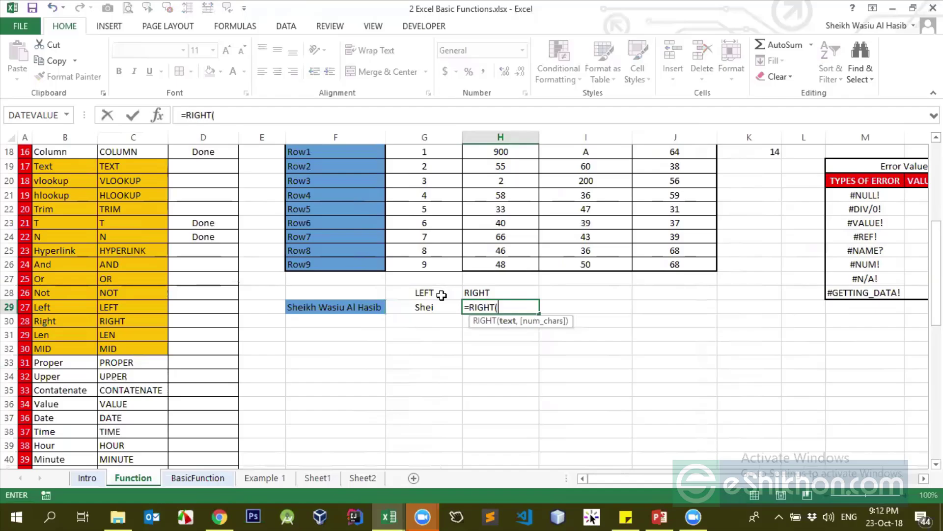
pyautogui.click(342, 306)
pyautogui.write(',')
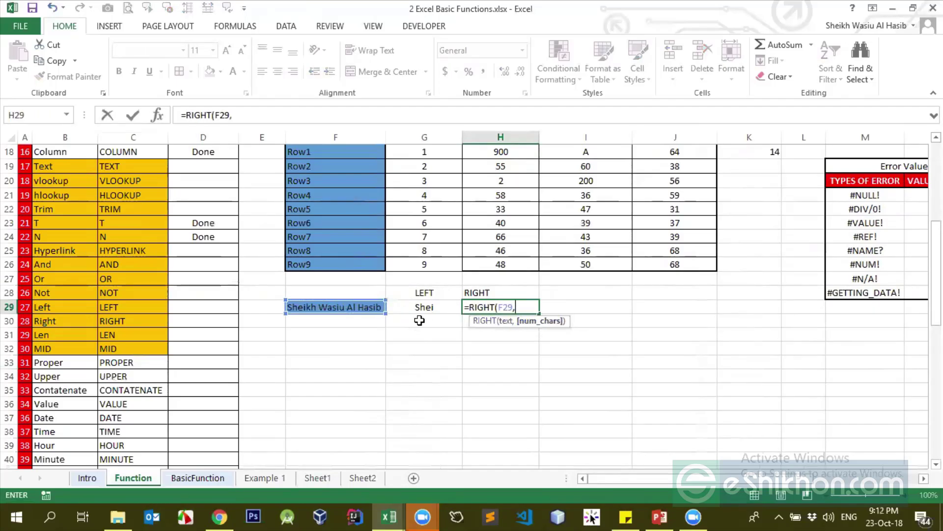
pyautogui.write('5)')
pyautogui.press('Return')
pyautogui.press('Up')
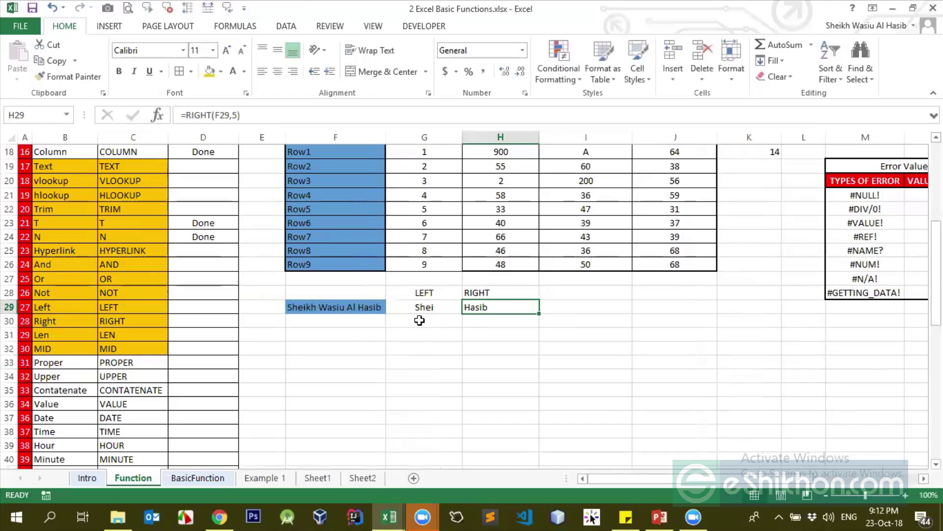
pyautogui.click(366, 307)
pyautogui.click(500, 297)
pyautogui.click(469, 307)
# Add the MID heading in I28 and recheck the RIGHT formula in H29
pyautogui.click(568, 295)
pyautogui.write('MID')
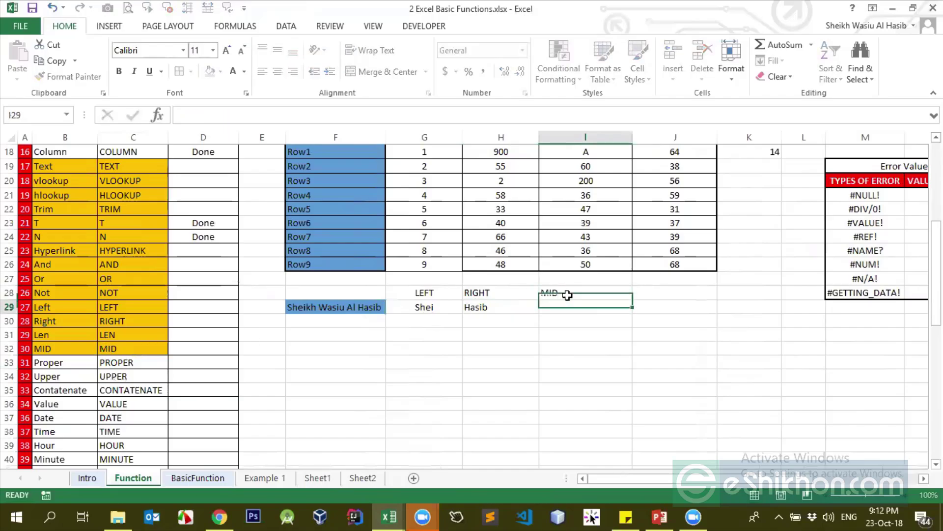
pyautogui.press('Return')
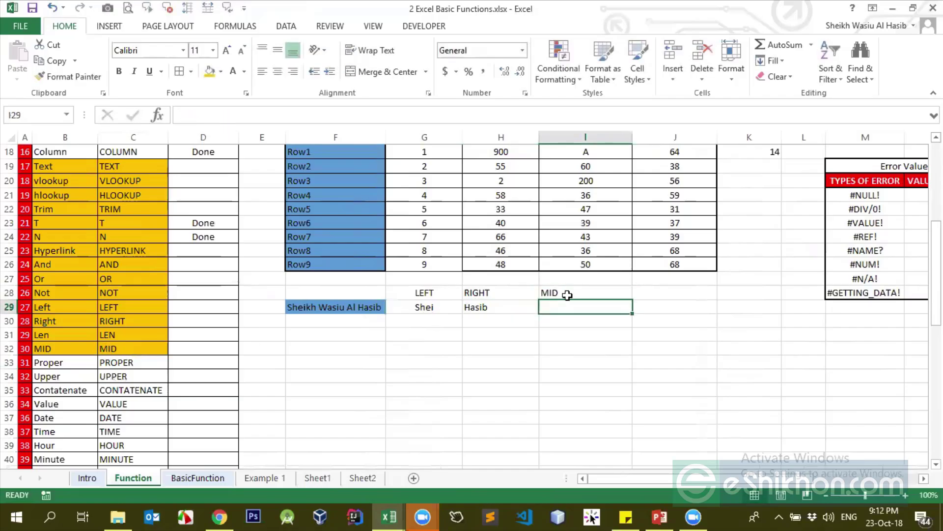
pyautogui.click(480, 306)
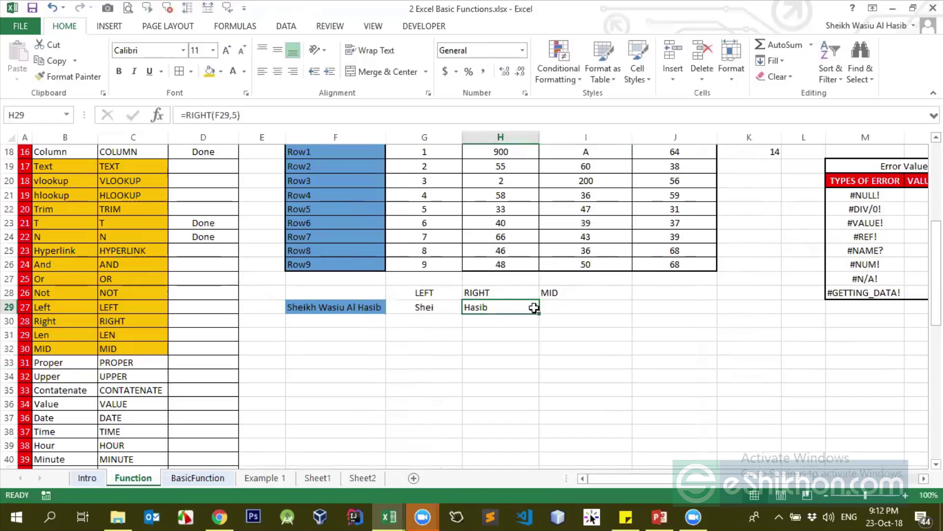
# Enter =MID(F29,0,6) in I29, which returns #VALUE!
pyautogui.click(570, 302)
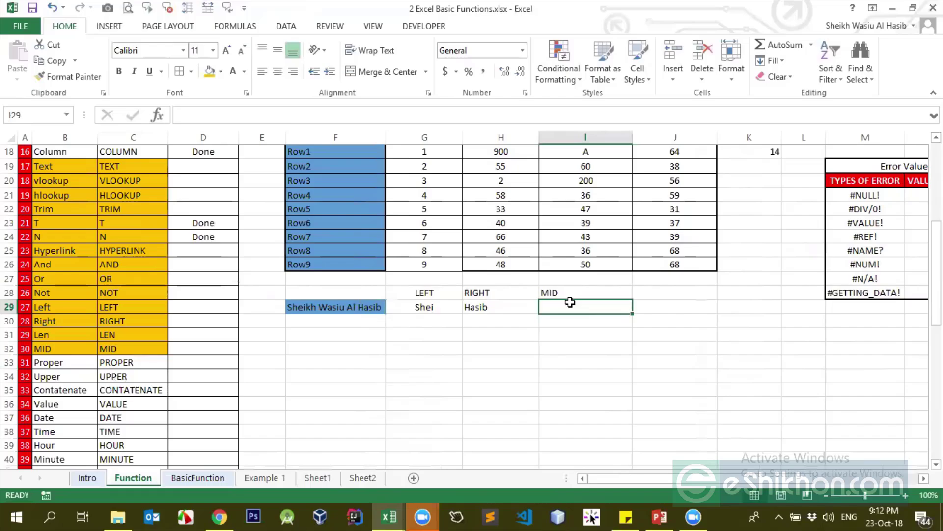
pyautogui.write('=mid(')
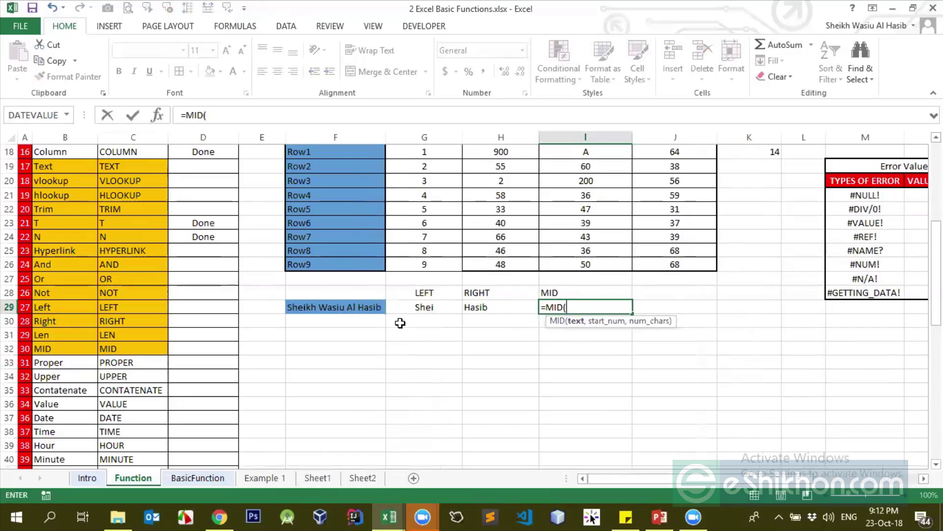
pyautogui.click(362, 310)
pyautogui.write(',')
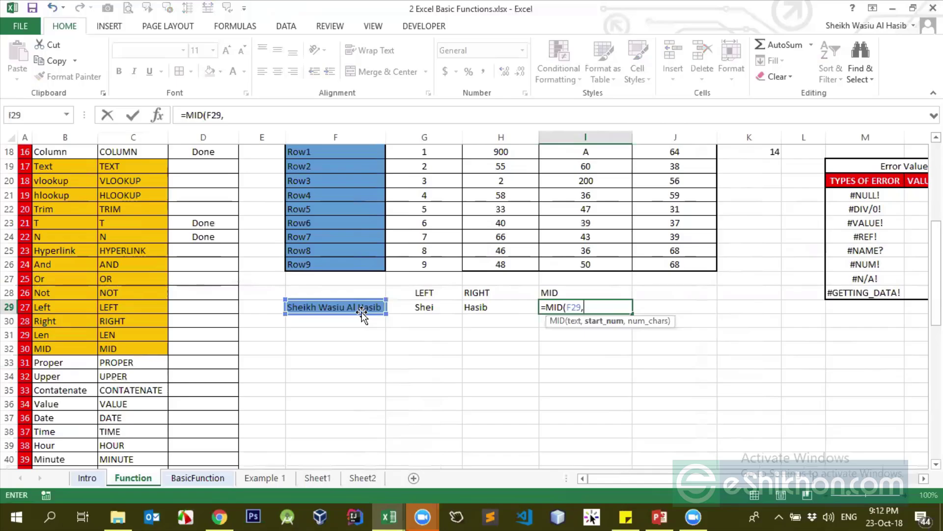
pyautogui.write('0,')
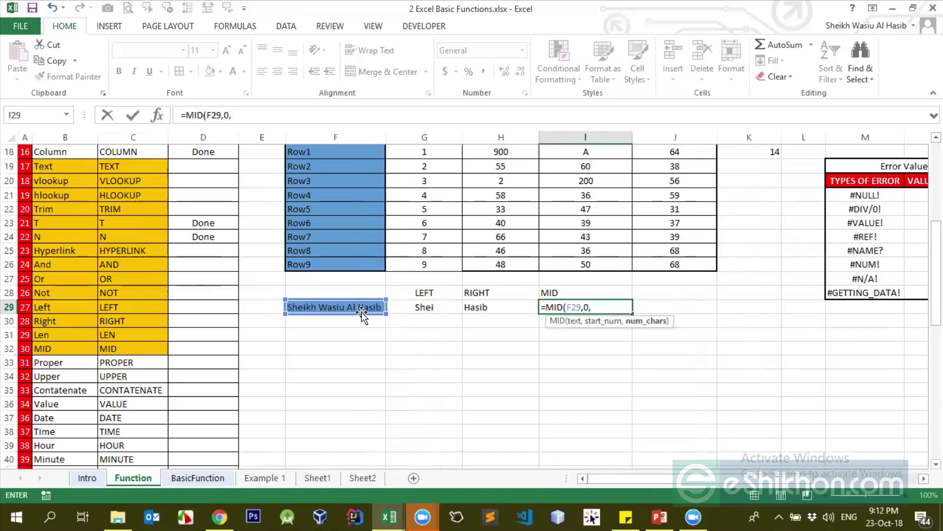
pyautogui.write('6)')
pyautogui.hotkey('ctrl', 'Return')
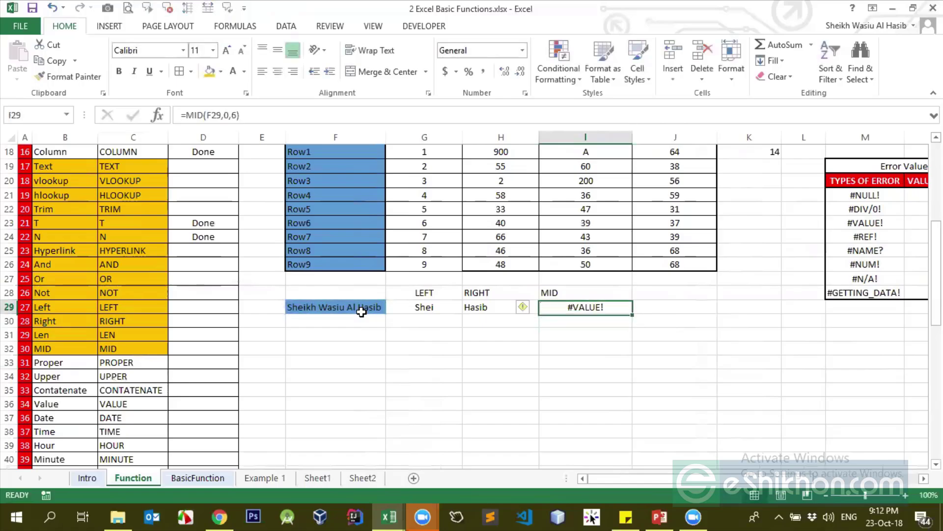
# Correct the start position to 1, making I29 =MID(F29,1,6)
pyautogui.click(234, 114)
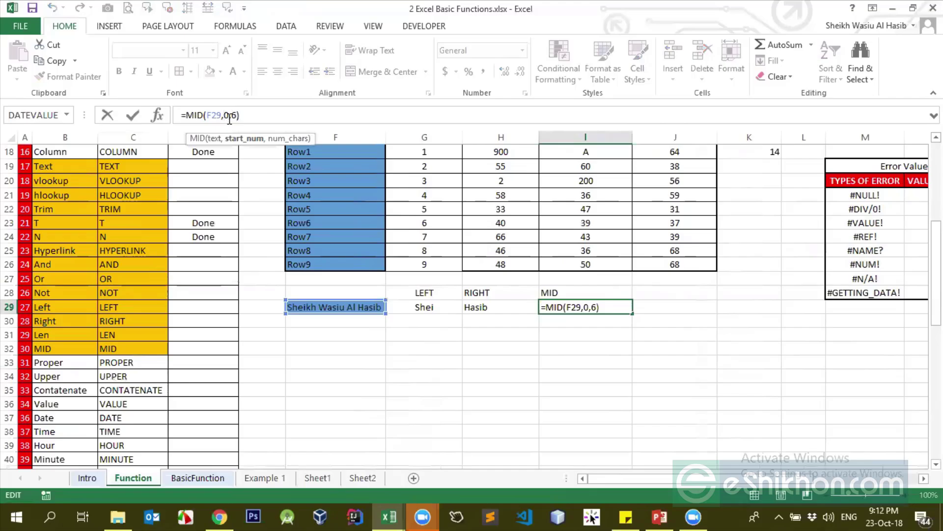
pyautogui.press('BackSpace')
pyautogui.write('1')
pyautogui.press('Return')
pyautogui.press('Up')
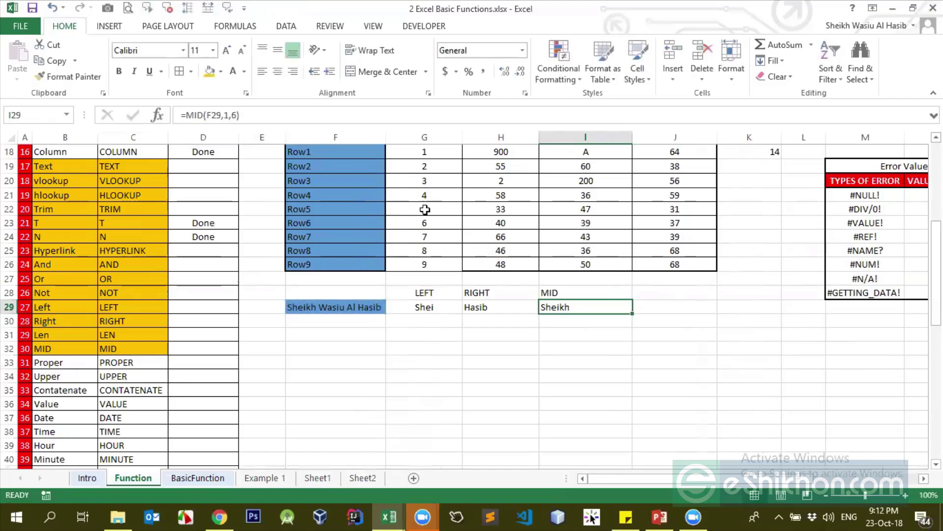
pyautogui.click(591, 336)
pyautogui.click(572, 310)
pyautogui.press('F2')
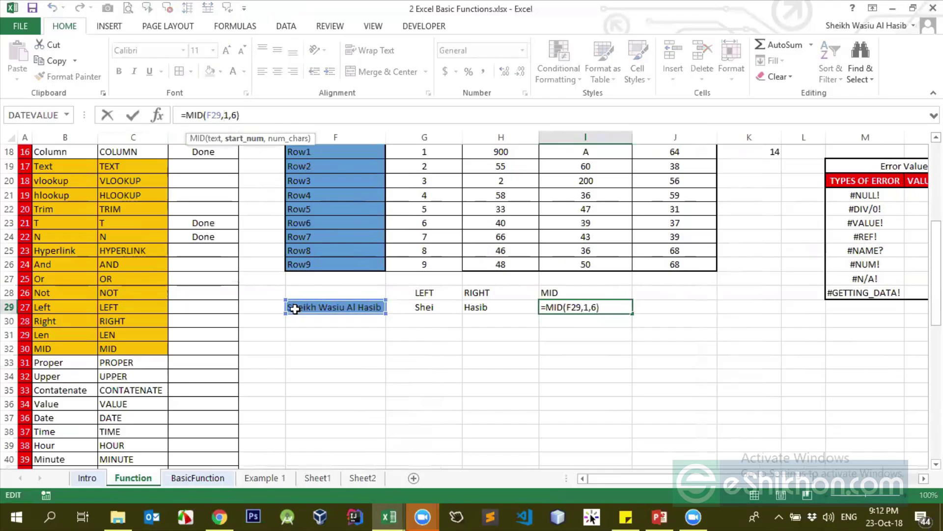
pyautogui.press('Return')
pyautogui.press('Up')
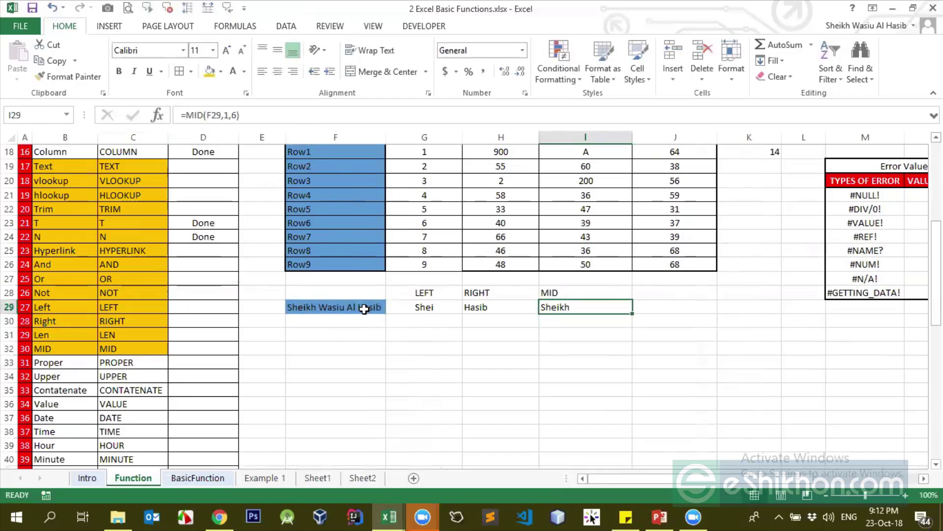
pyautogui.press('F2')
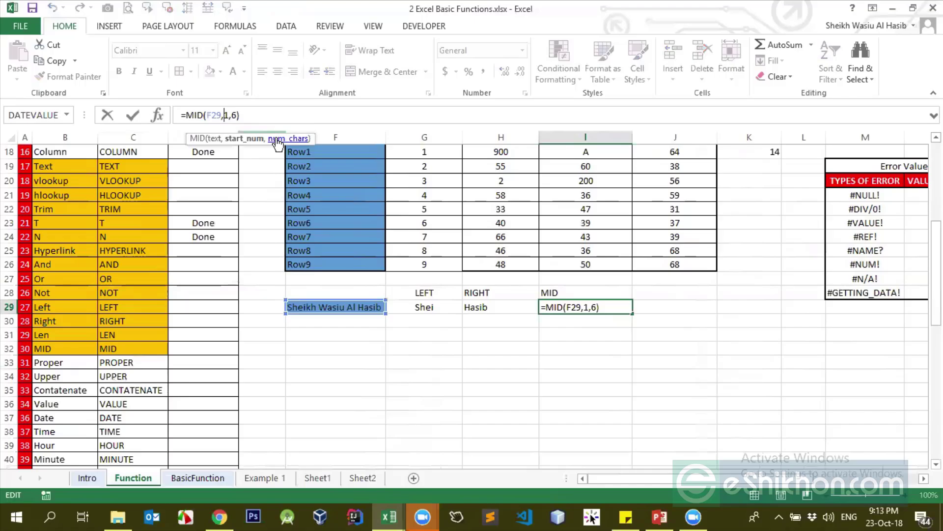
# Try a start position of 5 in I29's MID formula, then undo it back to 1
pyautogui.click(229, 115)
pyautogui.press('BackSpace')
pyautogui.write('5')
pyautogui.hotkey('ctrl', 'Return')
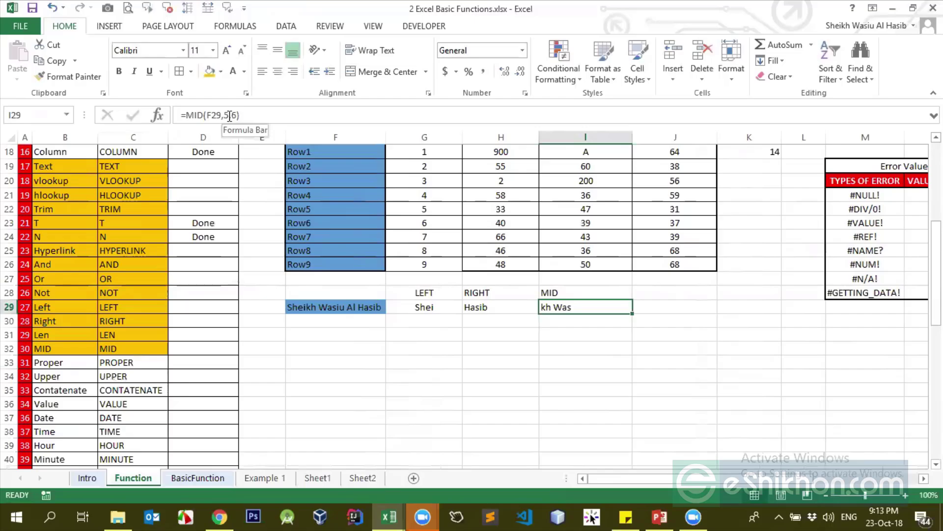
pyautogui.hotkey('ctrl', 'z')
# Change the MID start argument to 3 so I29 reads =MID(F29,3,6)
pyautogui.click(225, 115)
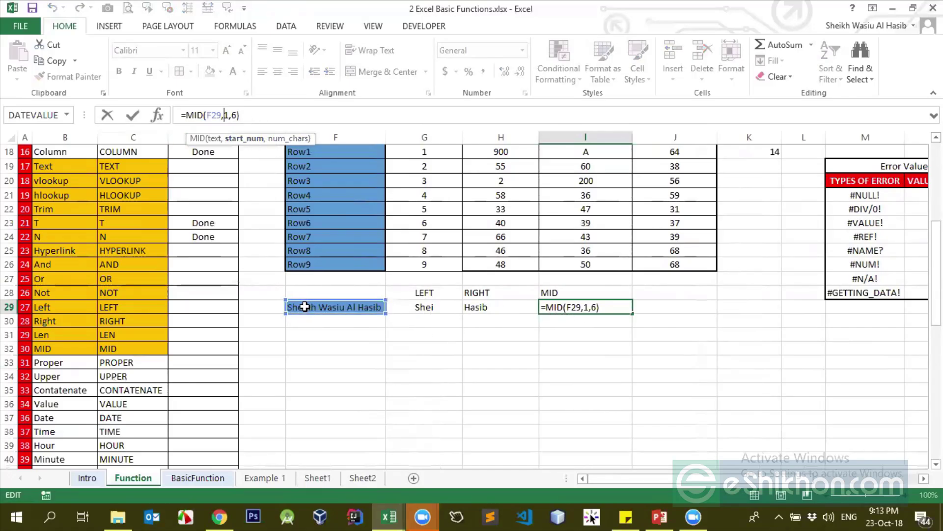
pyautogui.click(233, 120)
pyautogui.press('BackSpace')
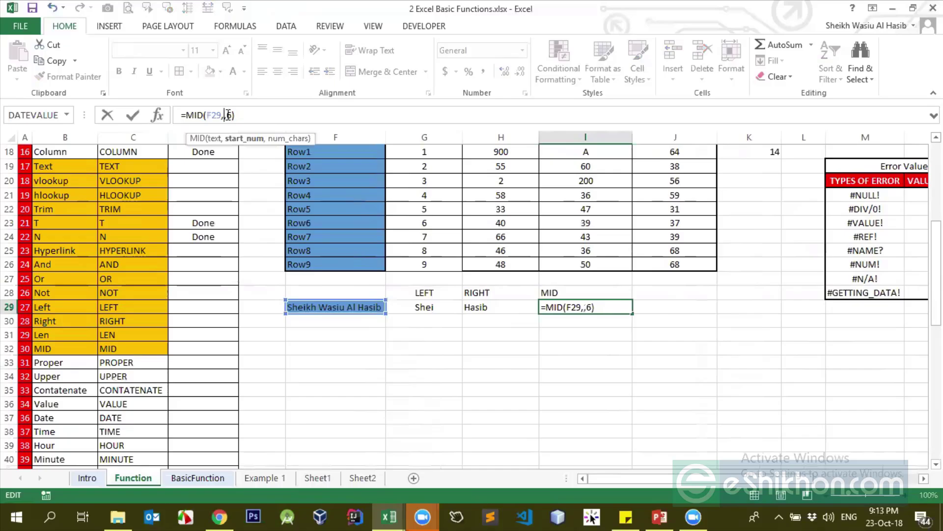
pyautogui.write('3')
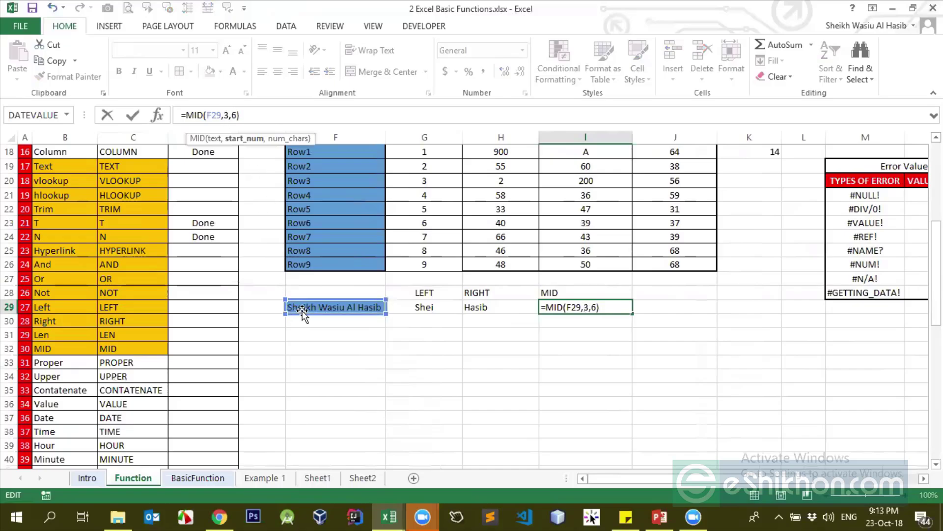
pyautogui.press('Return')
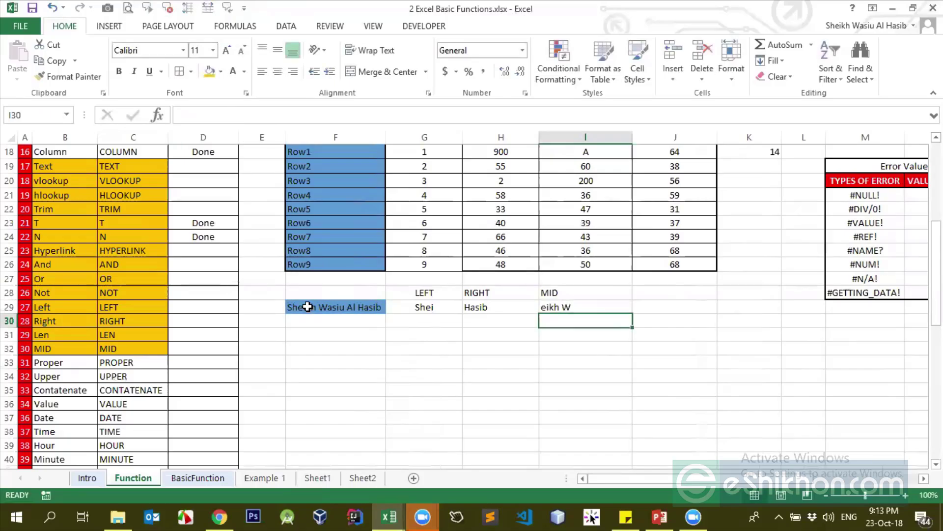
pyautogui.press('Up')
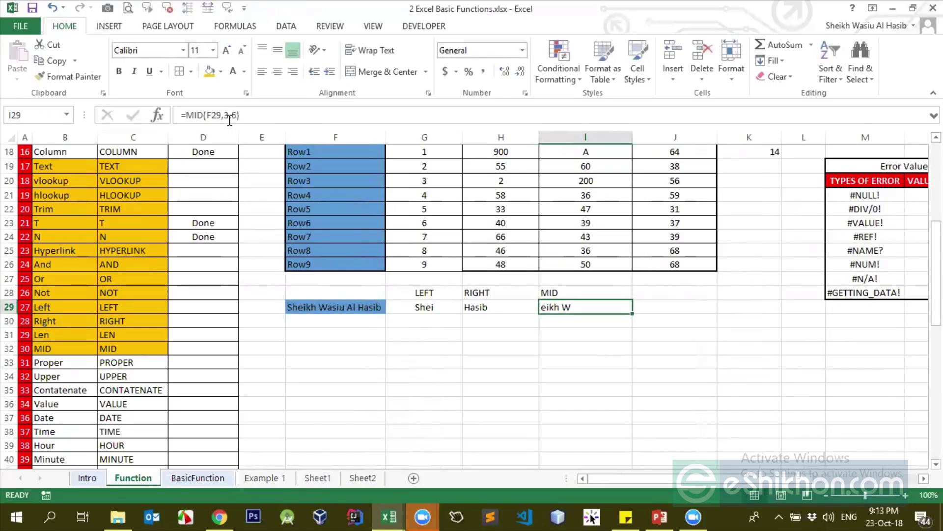
pyautogui.click(229, 115)
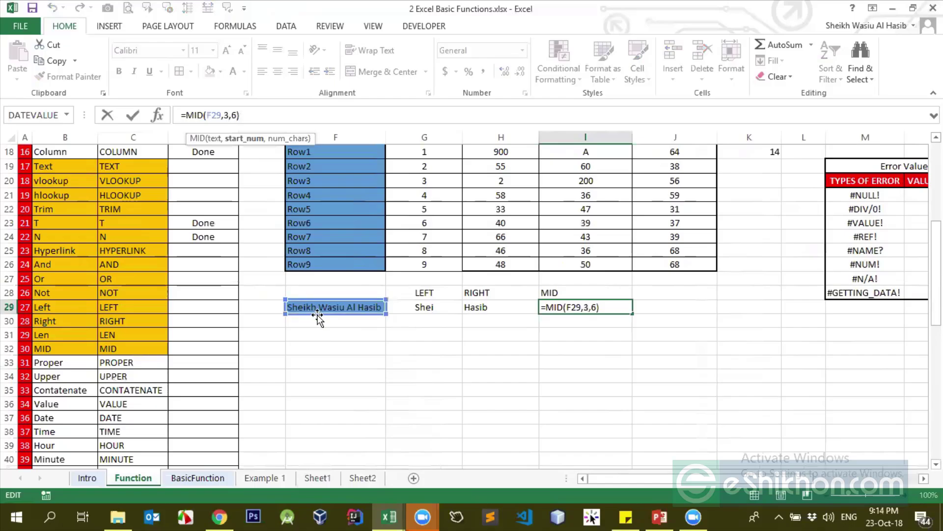
pyautogui.press('Return')
pyautogui.click(566, 309)
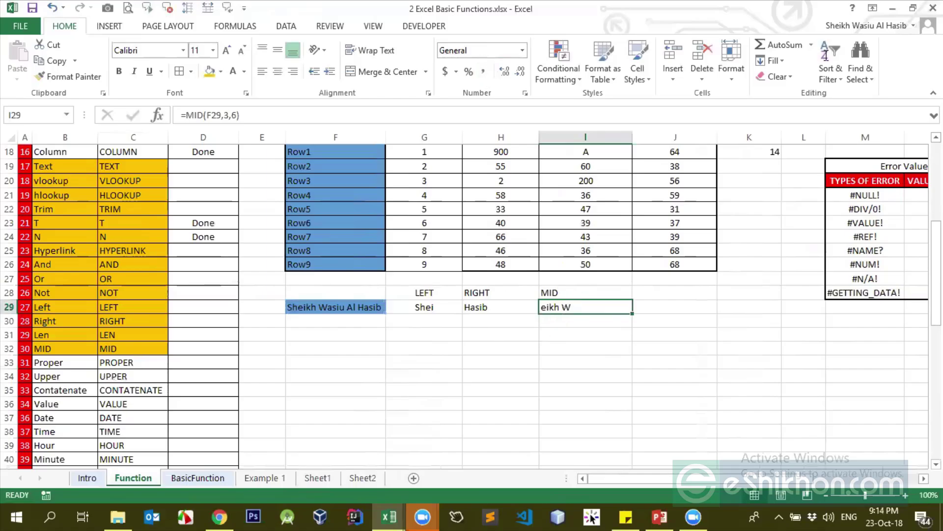
pyautogui.click(592, 517)
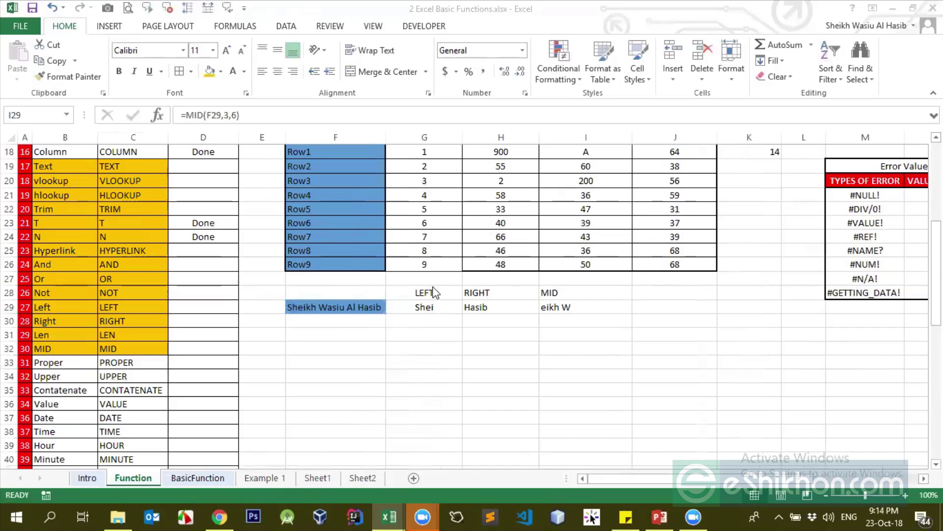
pyautogui.click(539, 305)
pyautogui.click(491, 307)
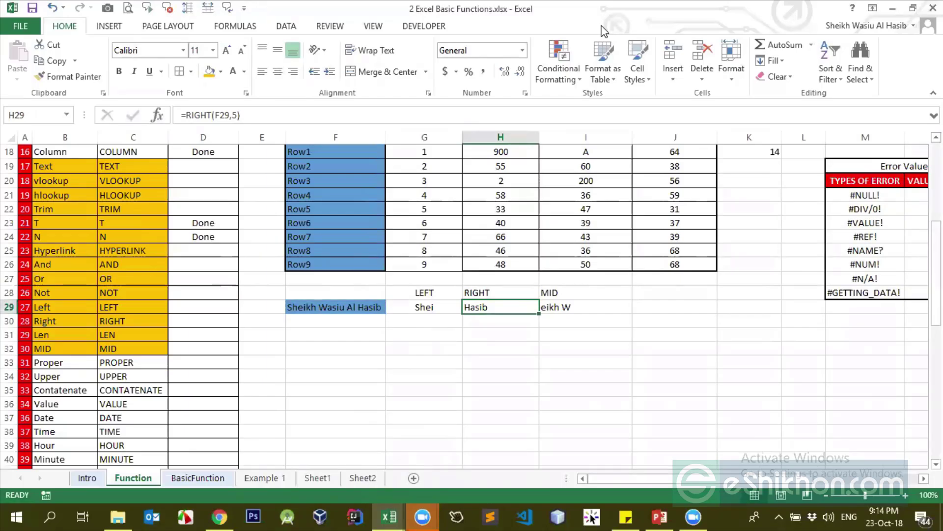
pyautogui.scroll(-3, 603, 31)
pyautogui.scroll(3, 457, 337)
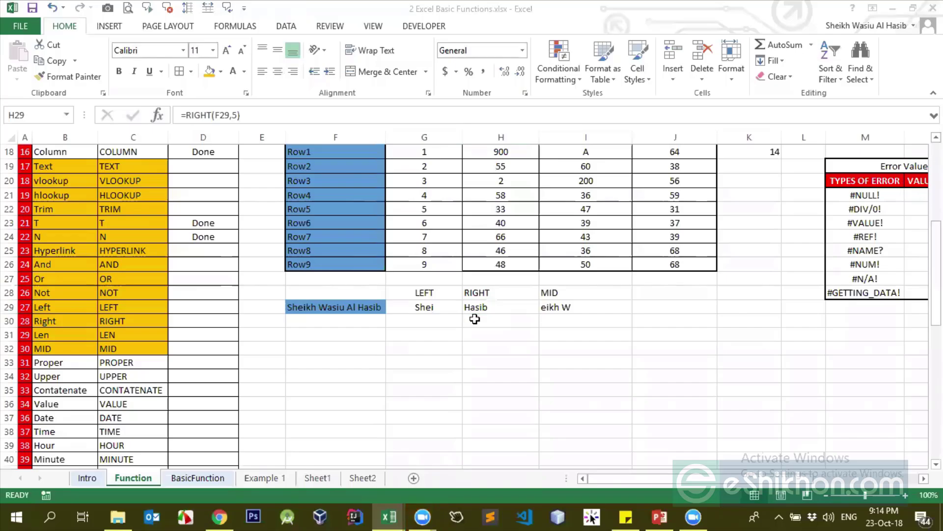
pyautogui.click(192, 322)
# Enter =LEN(F29) in F30 to count the characters of the name in F29
pyautogui.click(189, 334)
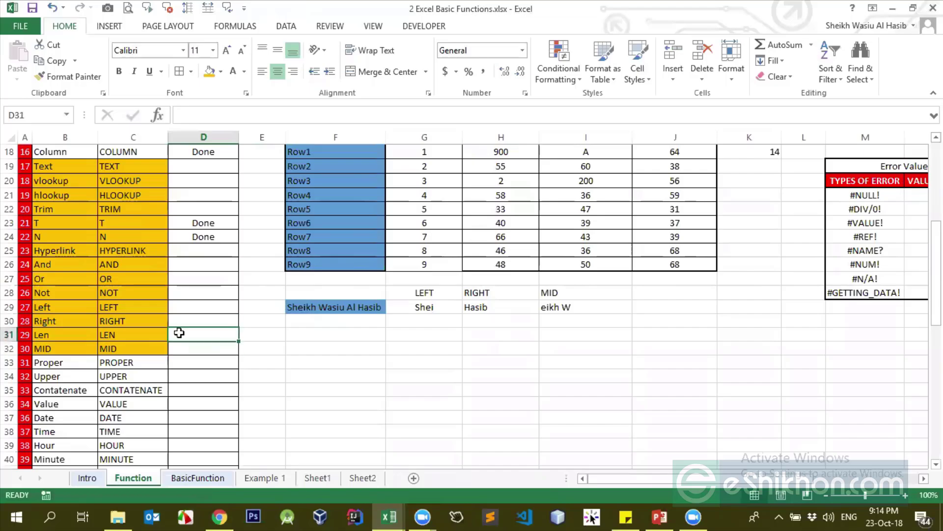
pyautogui.click(339, 324)
pyautogui.write('=e')
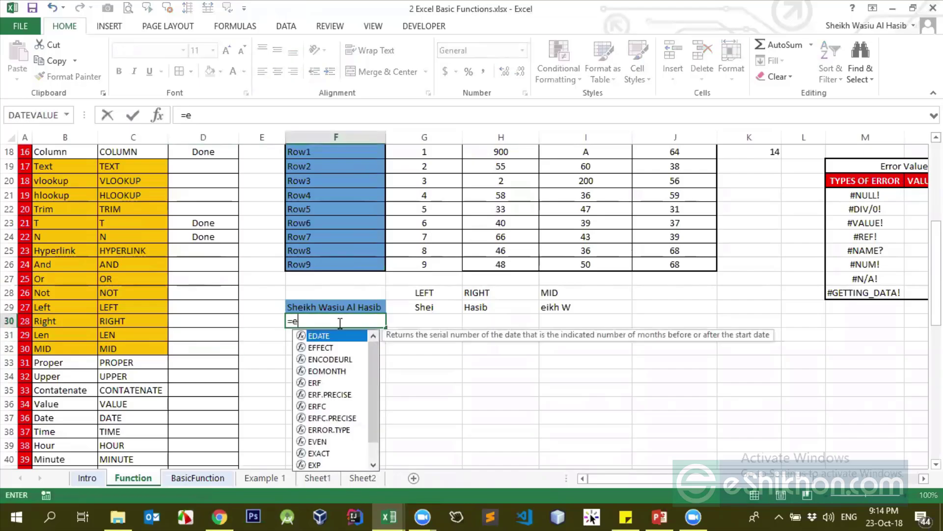
pyautogui.press('BackSpace')
pyautogui.write('LEN(')
pyautogui.click(337, 306)
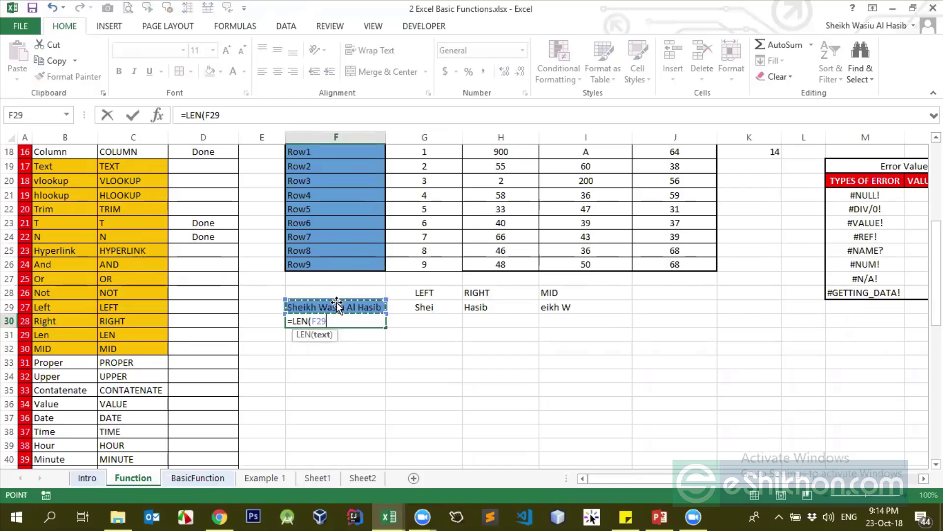
pyautogui.write(')')
pyautogui.hotkey('ctrl', 'Return')
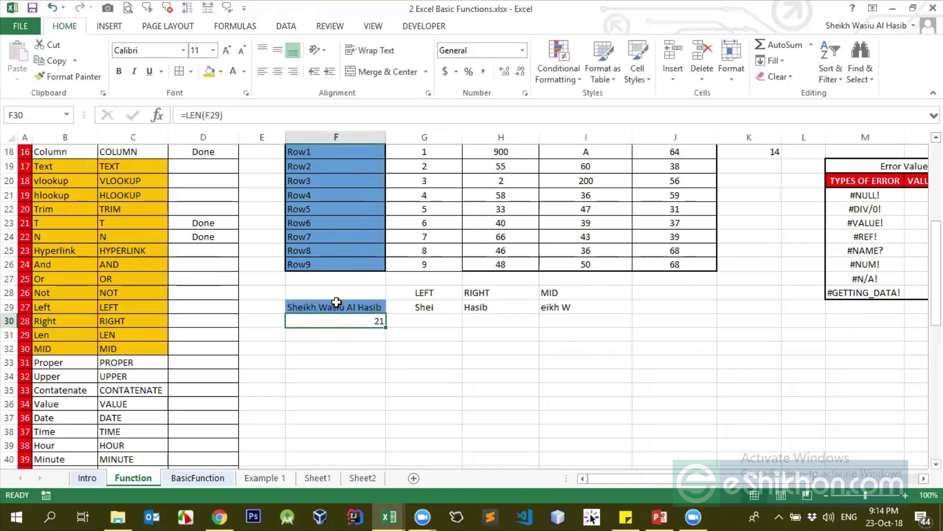
pyautogui.click(291, 310)
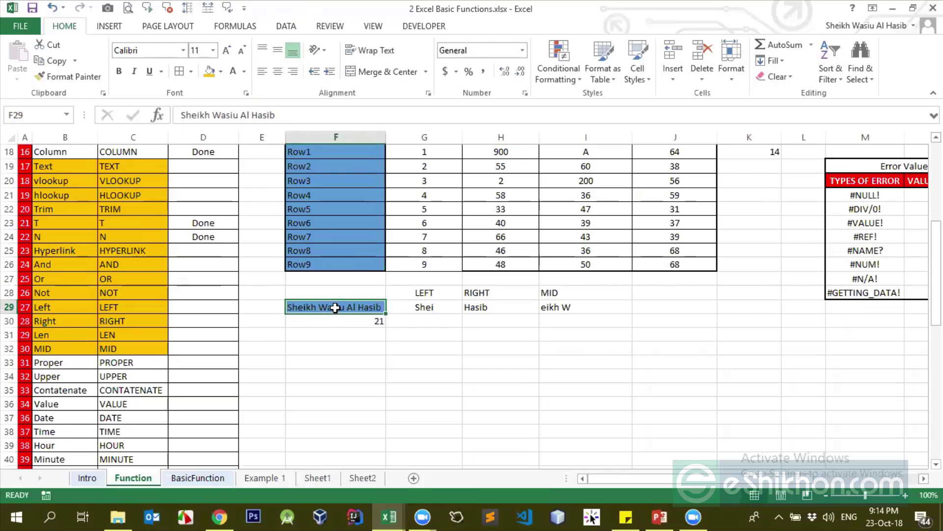
# Replace F29's text with a shorter sample name and check the LEN result in F30
pyautogui.write('h')
pyautogui.press('Return')
pyautogui.click(335, 308)
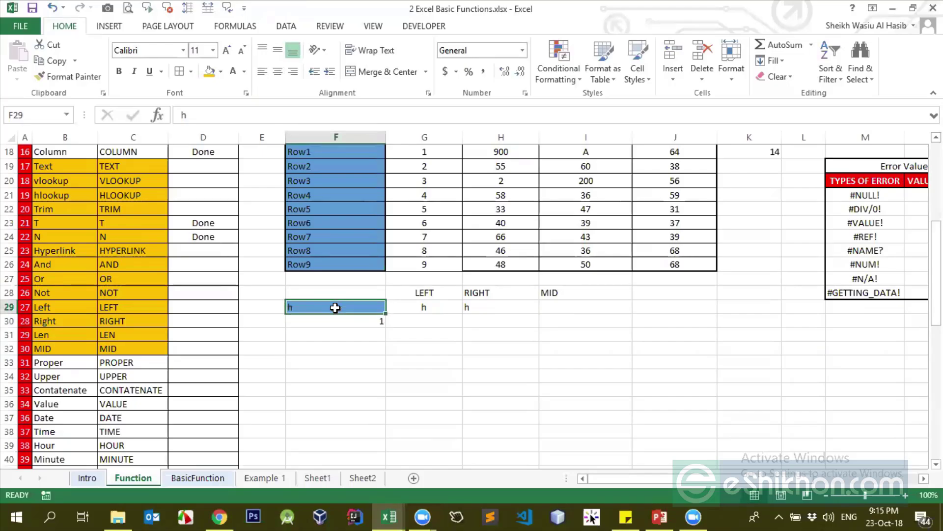
pyautogui.write('hasib')
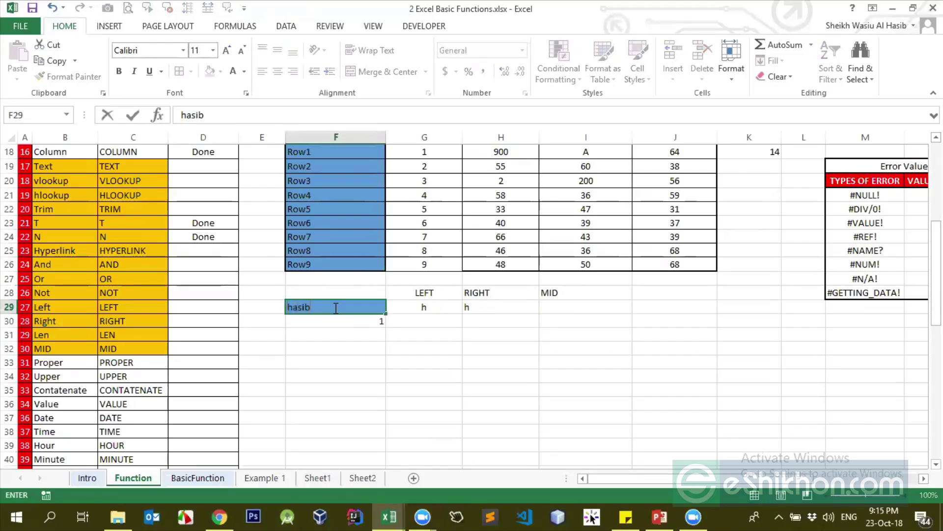
pyautogui.press('Return')
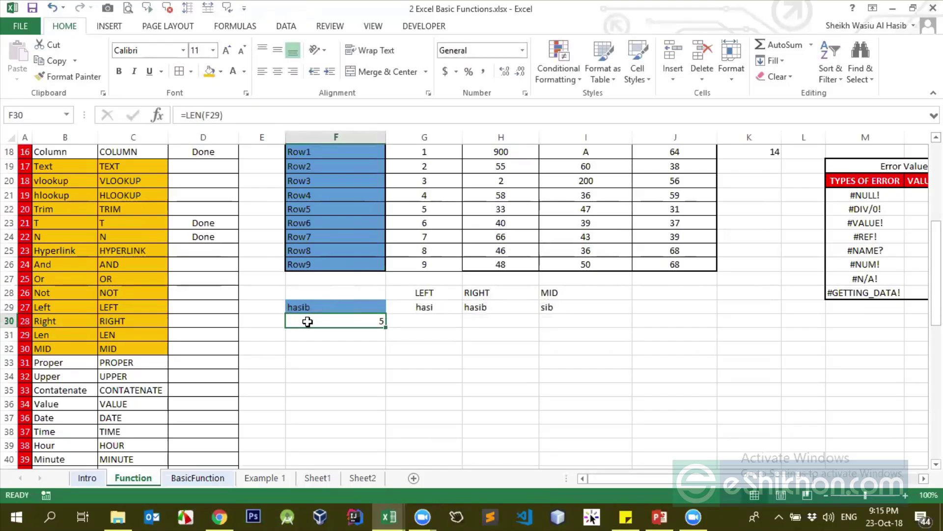
pyautogui.click(291, 309)
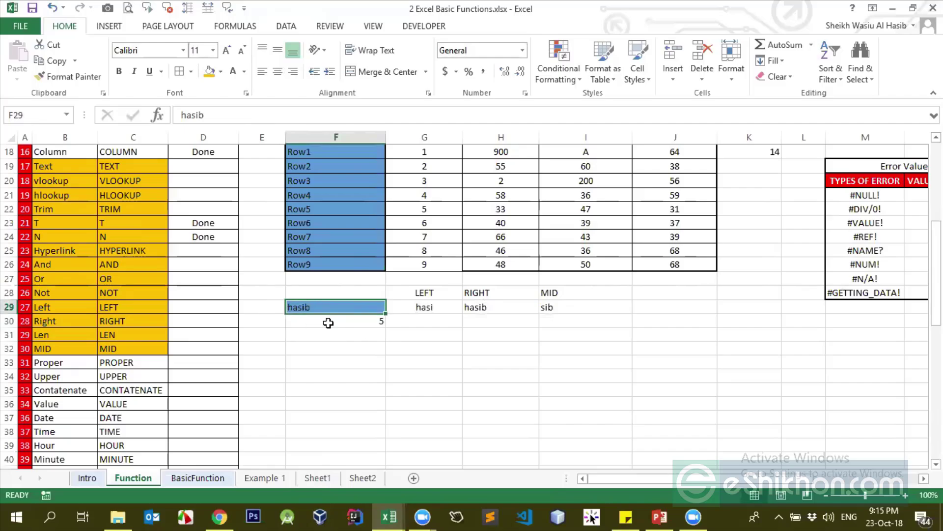
pyautogui.click(368, 325)
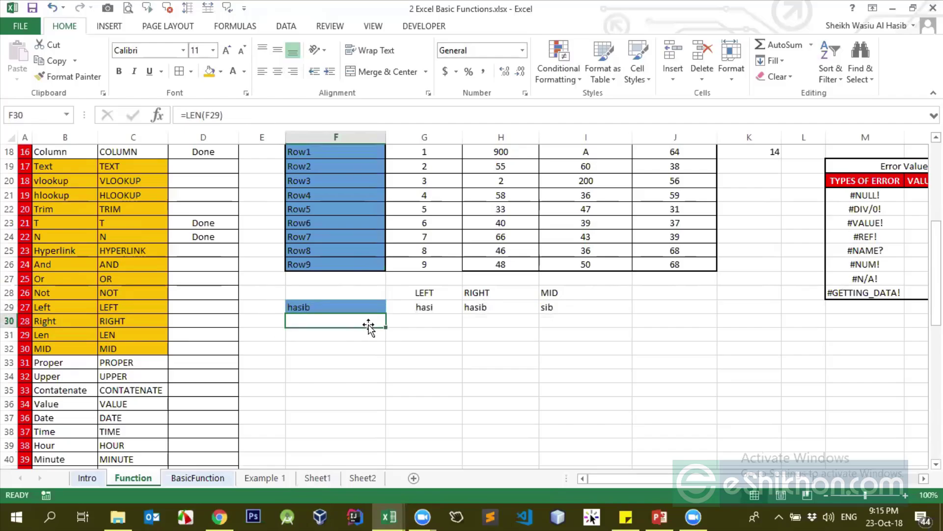
# Type Done in D29:D32 to mark Left, Right, Len and MID finished
pyautogui.click(205, 304)
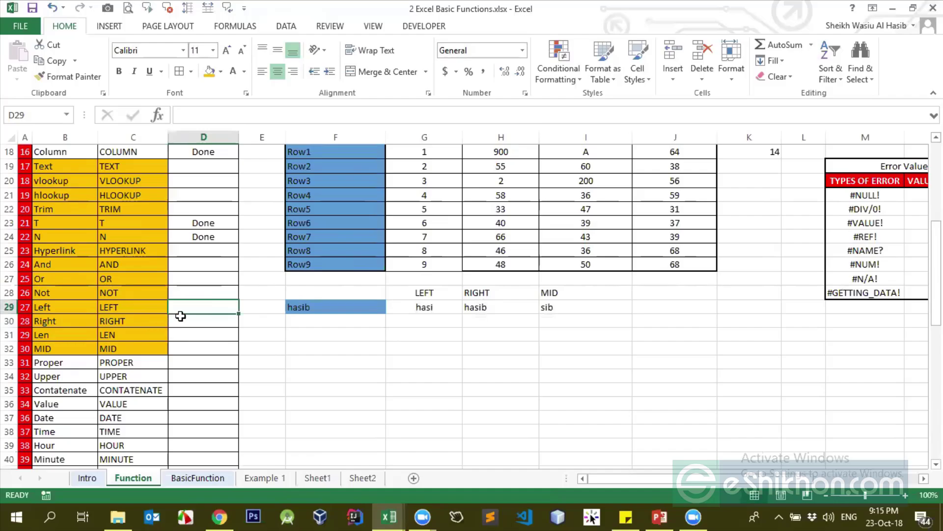
pyautogui.write('Done')
pyautogui.press('Return')
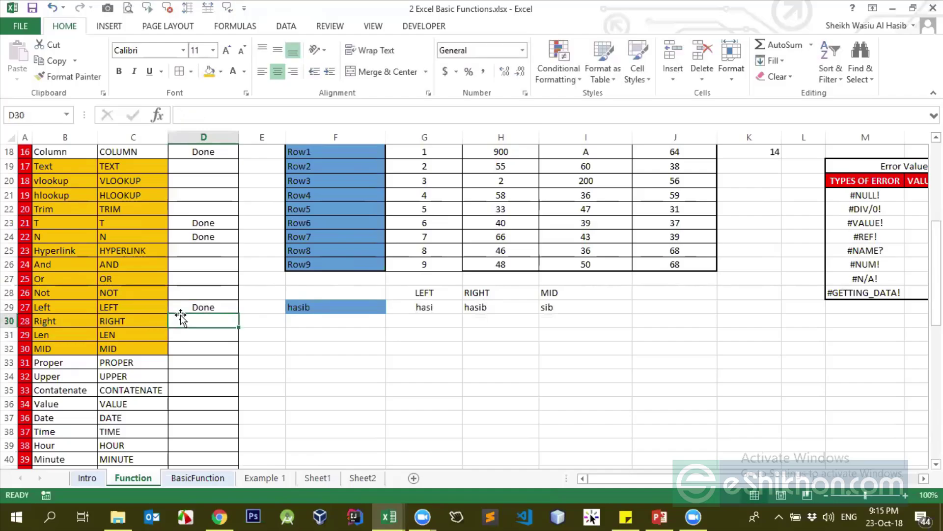
pyautogui.write('Done')
pyautogui.press('Return')
pyautogui.write('Done')
pyautogui.press('Return')
pyautogui.write('Done')
pyautogui.press('Return')
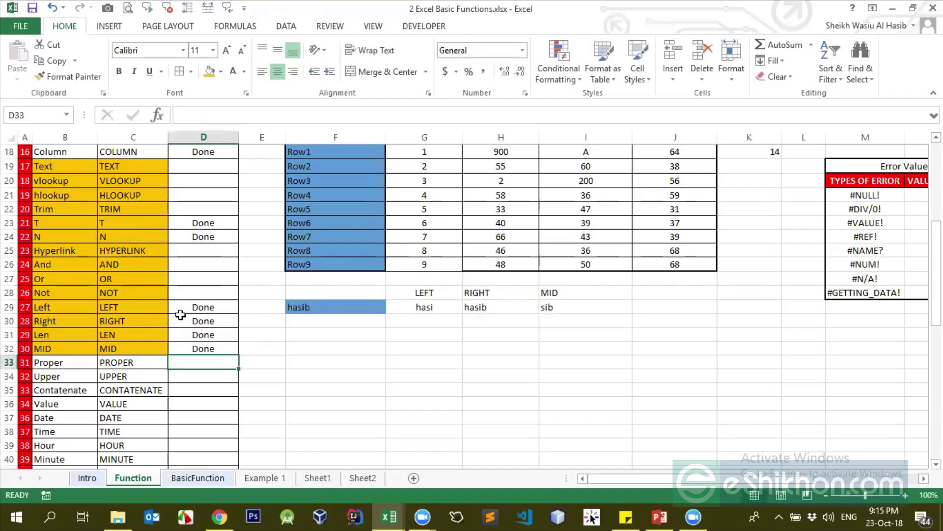
pyautogui.click(204, 306)
pyautogui.moveTo(198, 350); pyautogui.dragTo(199, 353)
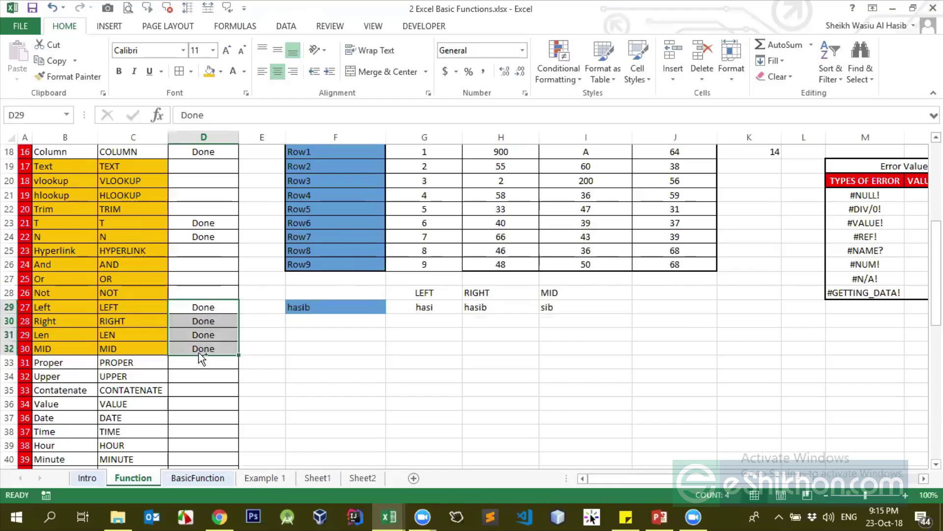
pyautogui.click(217, 335)
# Delete the LEFT/RIGHT/MID demo headings and results in G28:I29
pyautogui.scroll(-1, 218, 347)
pyautogui.click(300, 291)
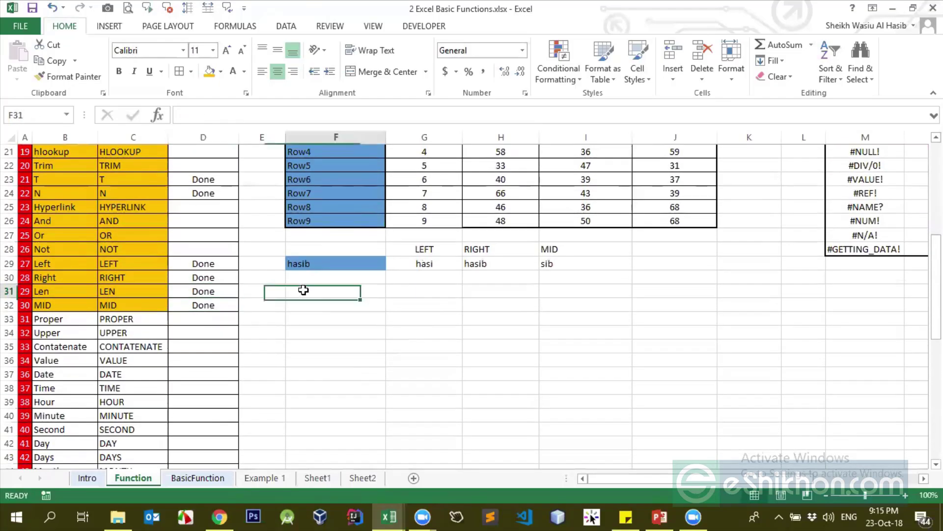
pyautogui.click(55, 321)
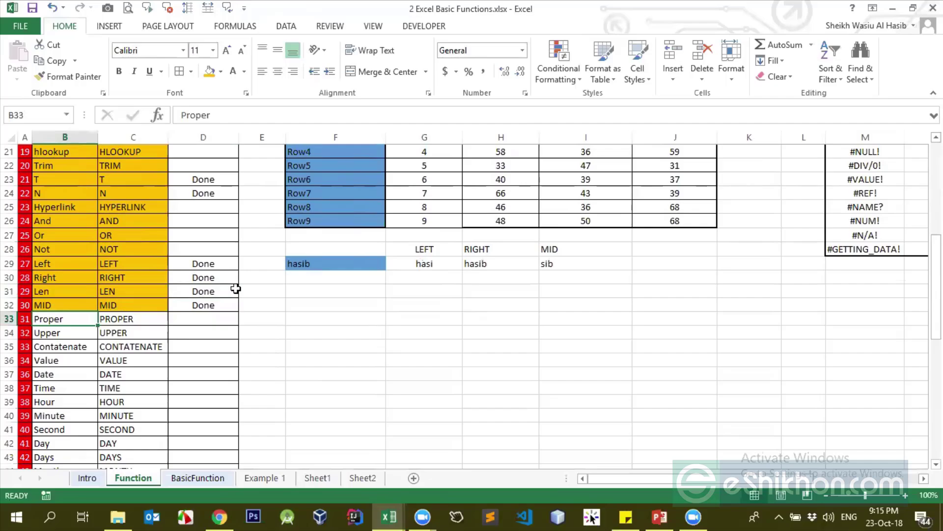
pyautogui.click(106, 325)
pyautogui.click(120, 341)
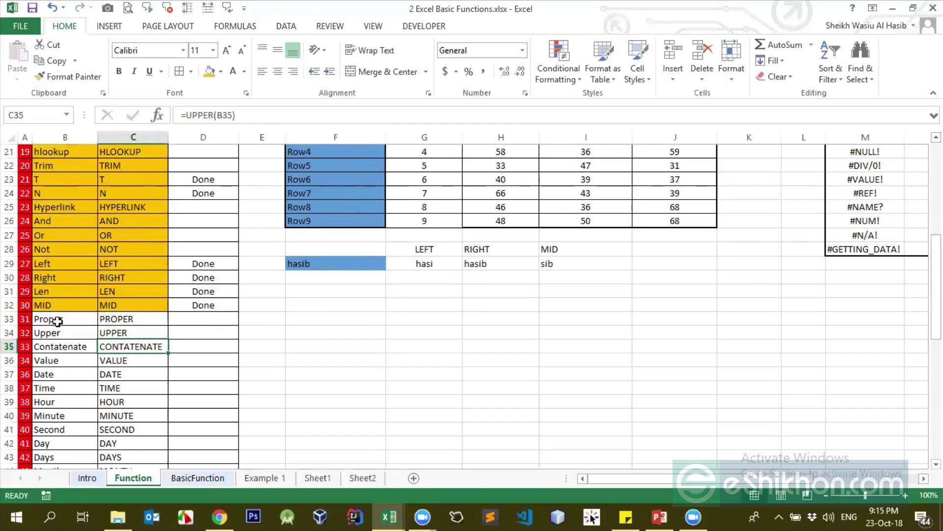
pyautogui.moveTo(57, 322); pyautogui.dragTo(103, 330)
pyautogui.click(305, 290)
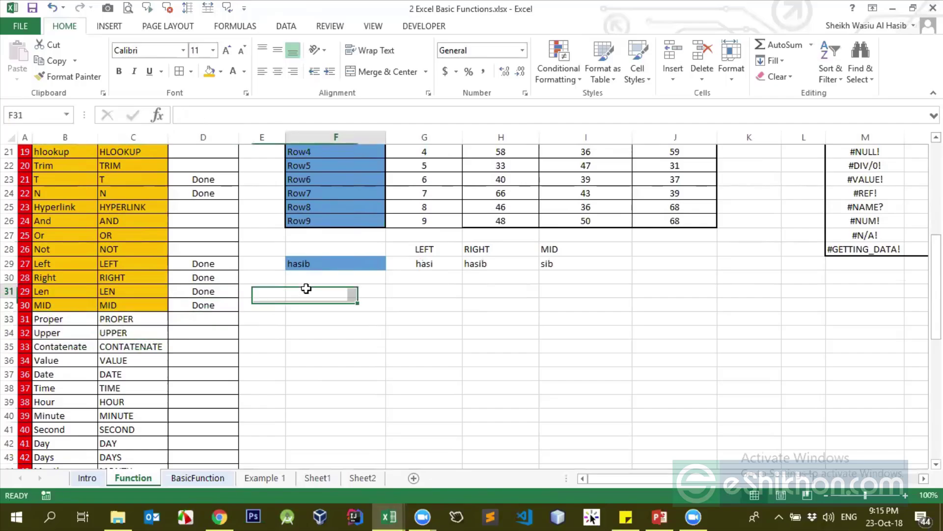
pyautogui.click(343, 264)
pyautogui.moveTo(435, 249); pyautogui.dragTo(550, 263)
pyautogui.press('Delete')
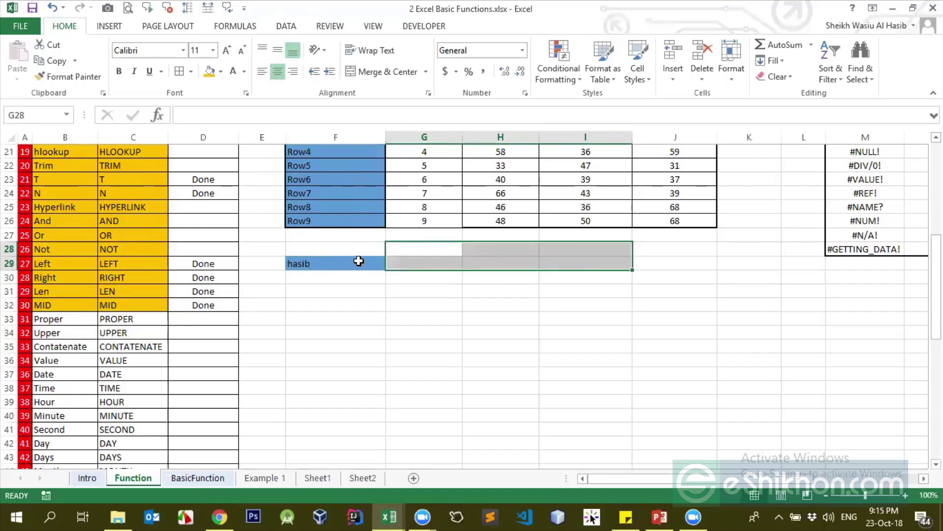
# Enter a sample first name in F29 and a surname in G29
pyautogui.click(359, 263)
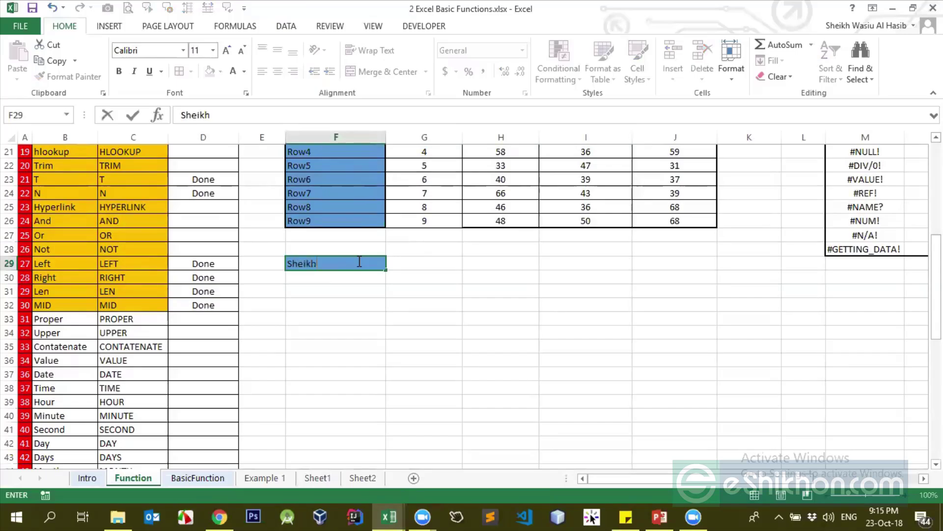
pyautogui.press('Tab')
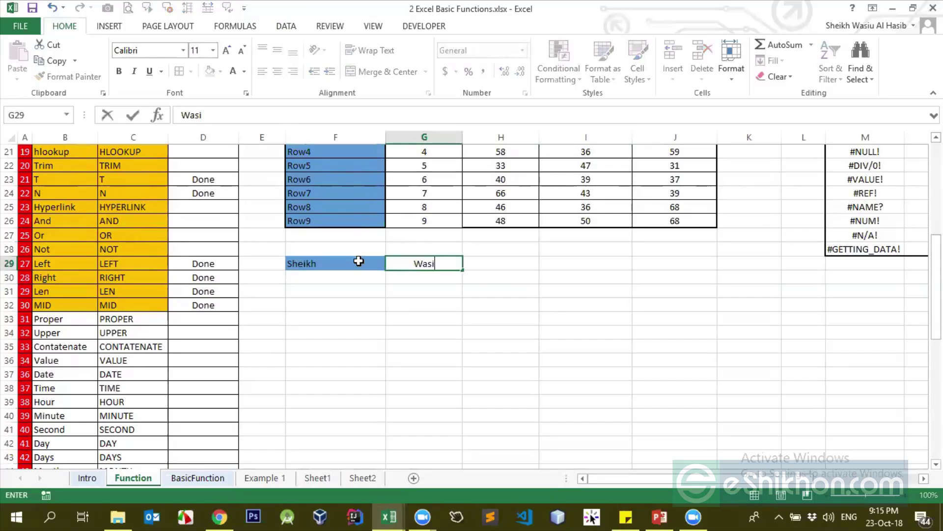
pyautogui.click(359, 261)
pyautogui.press('Tab')
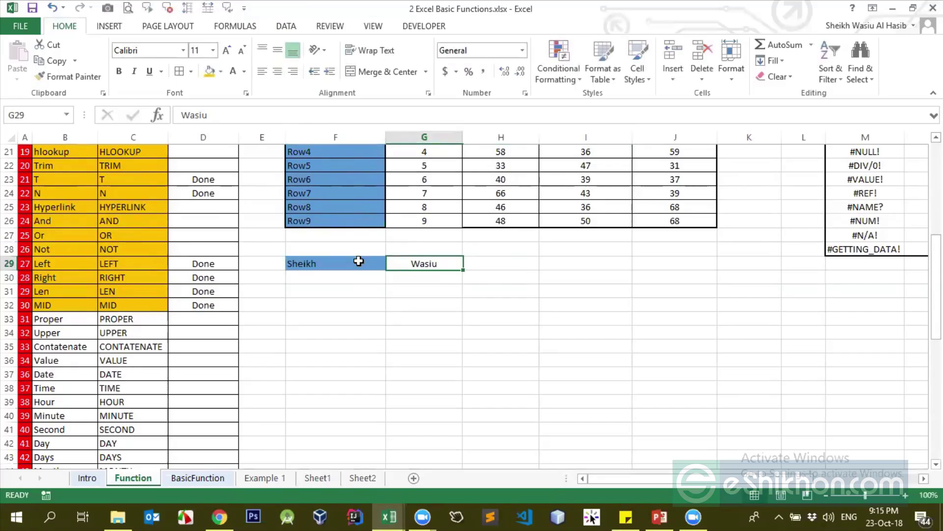
pyautogui.write('Hasib')
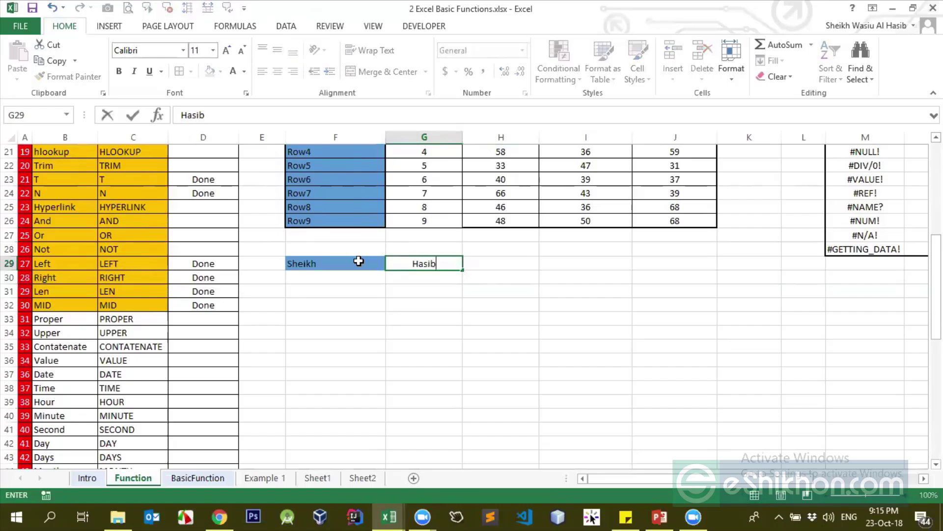
pyautogui.press('Return')
# Check that row 30 under the names is empty and select F30
pyautogui.click(359, 261)
pyautogui.press('Tab')
pyautogui.press('Down')
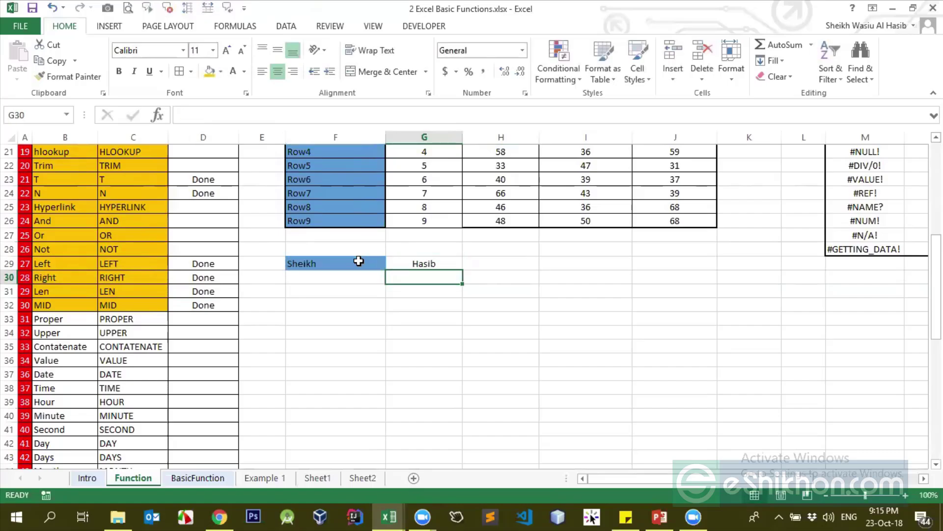
pyautogui.press('Left')
pyautogui.press('Down')
pyautogui.press('Up')
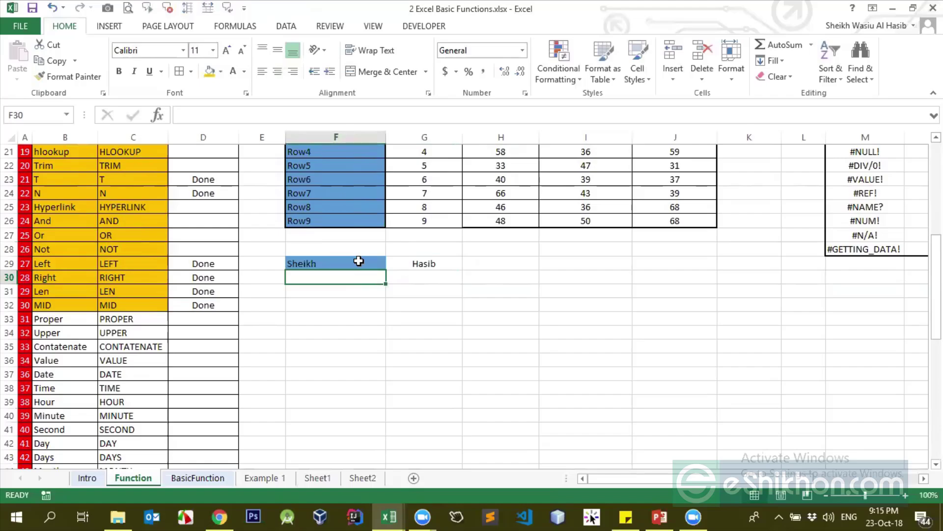
pyautogui.press('Down')
pyautogui.click(359, 261)
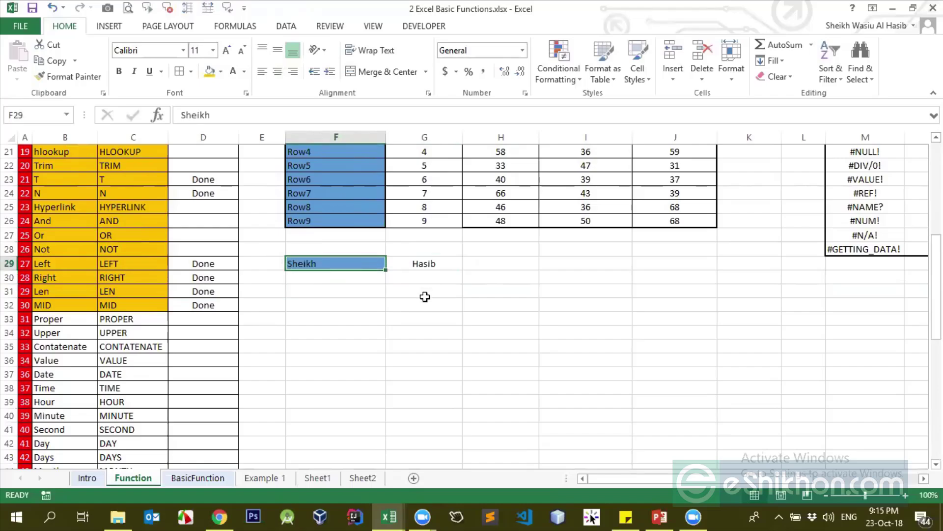
pyautogui.click(311, 281)
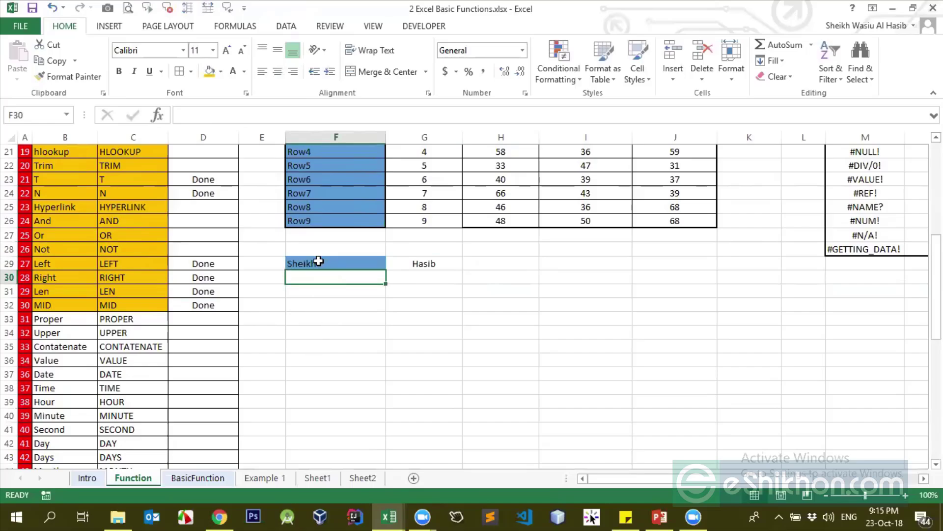
# Enter =UPPER(F29) in F30 to show the first name in capitals
pyautogui.write('=')
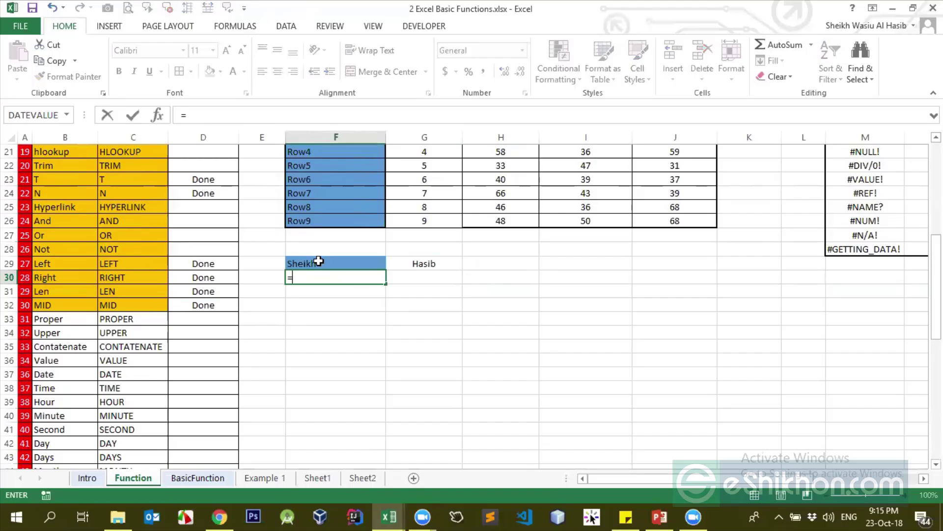
pyautogui.write('uppe')
pyautogui.press('Tab')
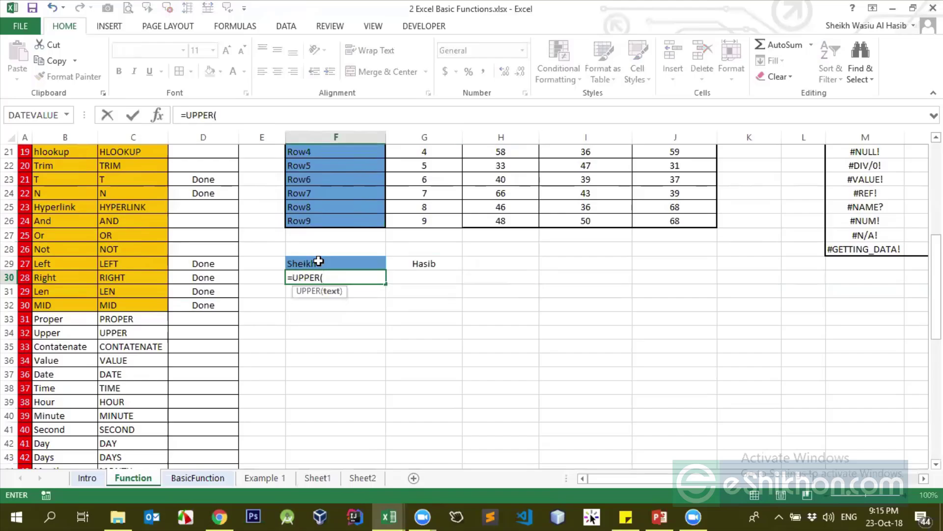
pyautogui.click(325, 261)
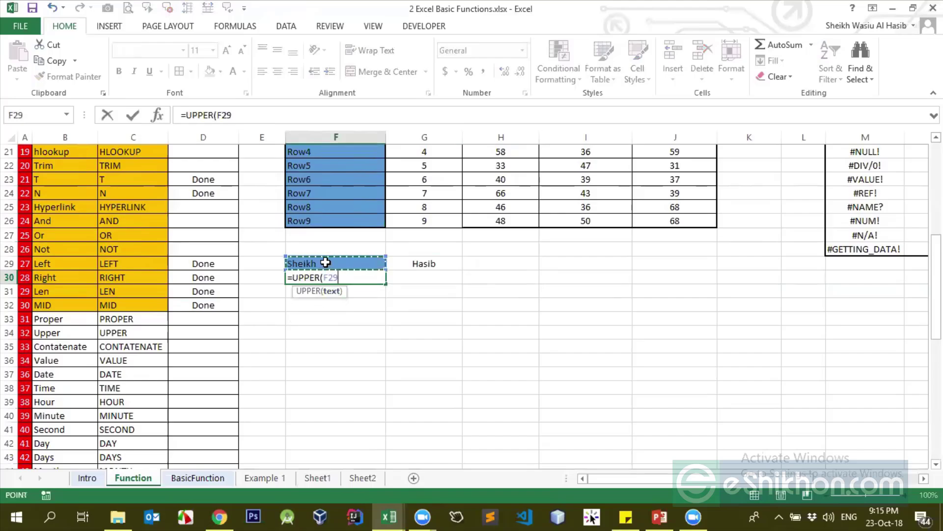
pyautogui.write(')')
pyautogui.press('Return')
pyautogui.press('Up')
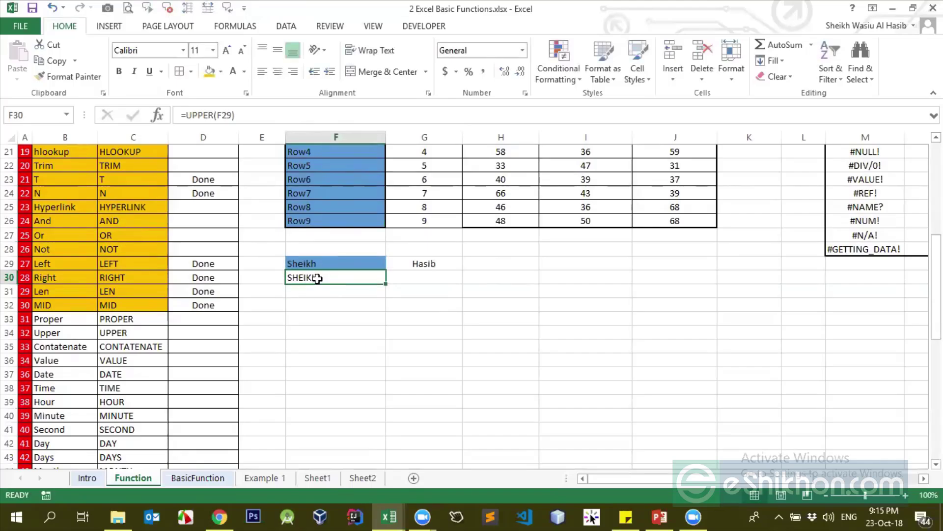
# Enter =LOWER(F30) in F31 to show the name in lowercase
pyautogui.click(310, 290)
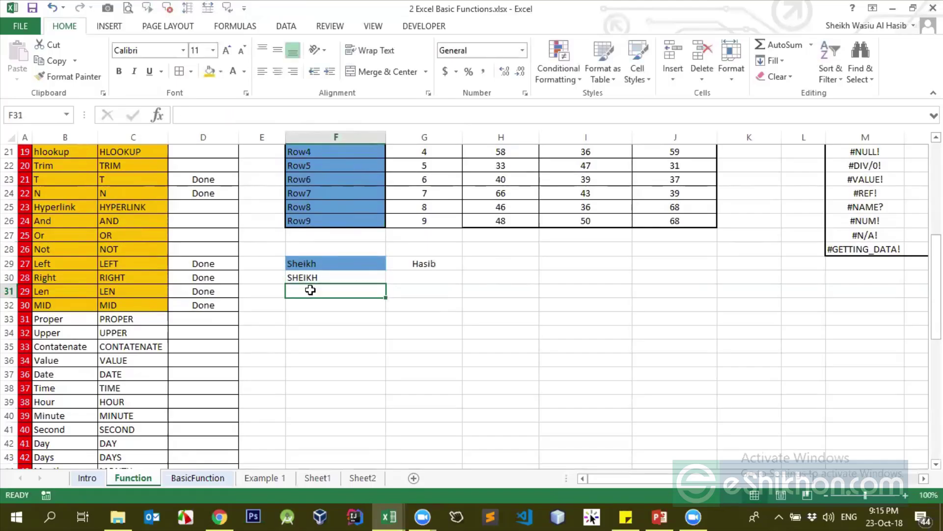
pyautogui.write('=low')
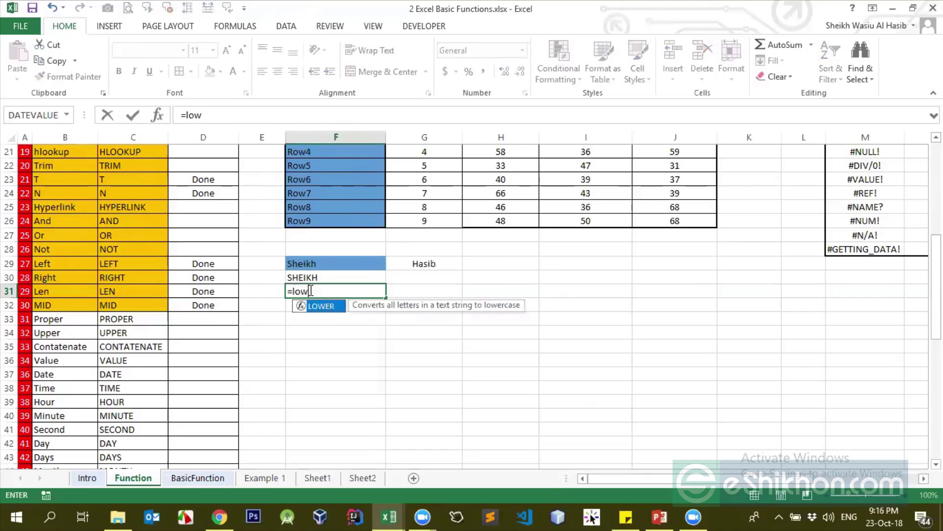
pyautogui.press('Tab')
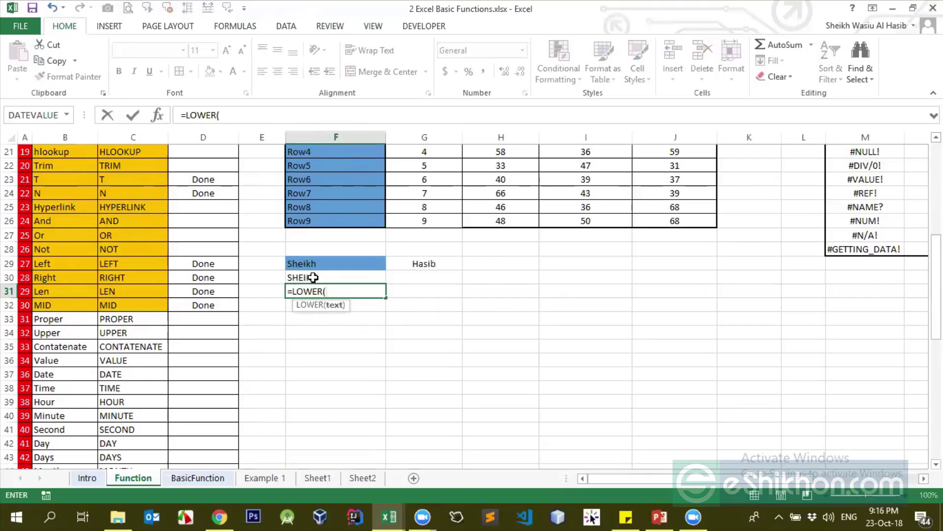
pyautogui.click(313, 277)
pyautogui.write(')')
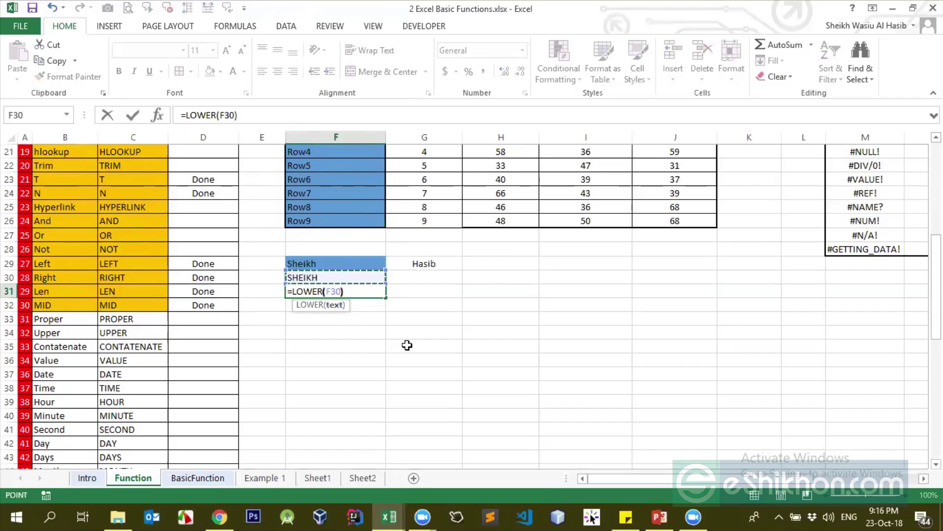
pyautogui.press('Return')
pyautogui.press('Up')
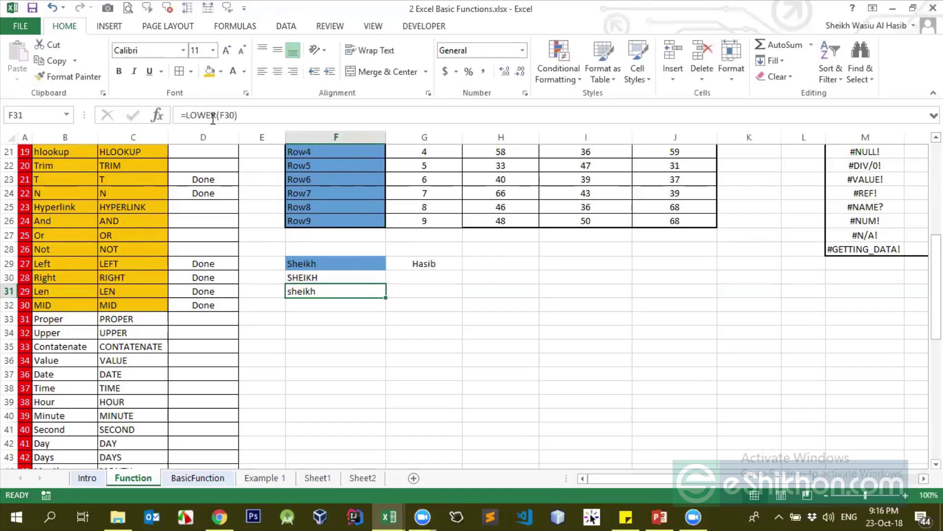
pyautogui.click(320, 300)
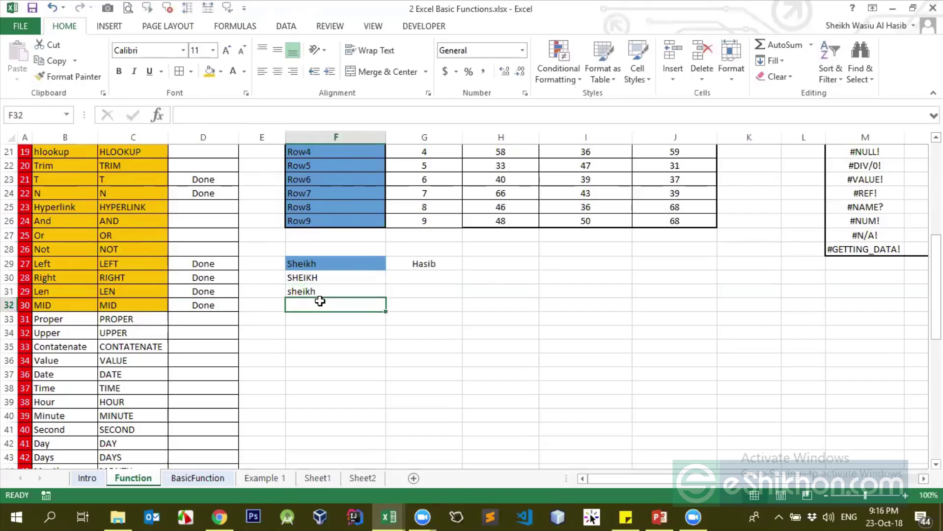
pyautogui.click(320, 290)
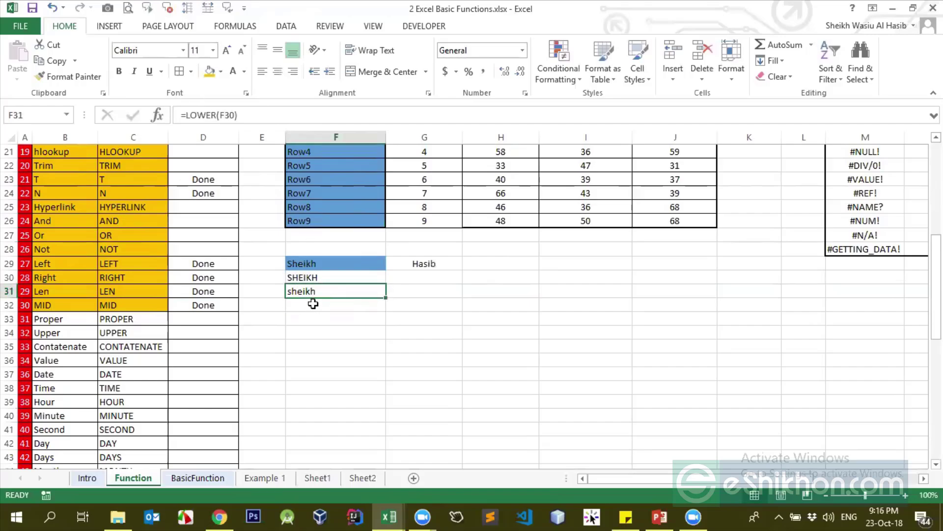
pyautogui.click(295, 265)
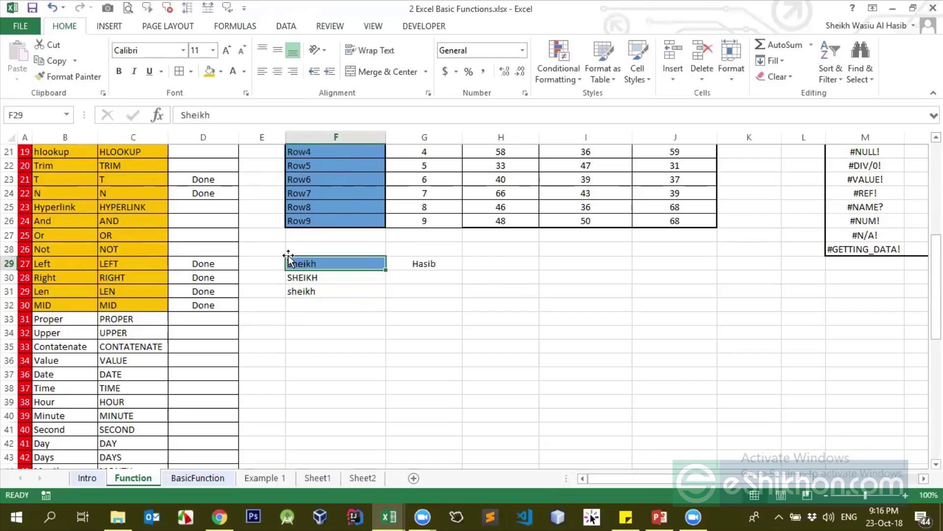
pyautogui.click(308, 306)
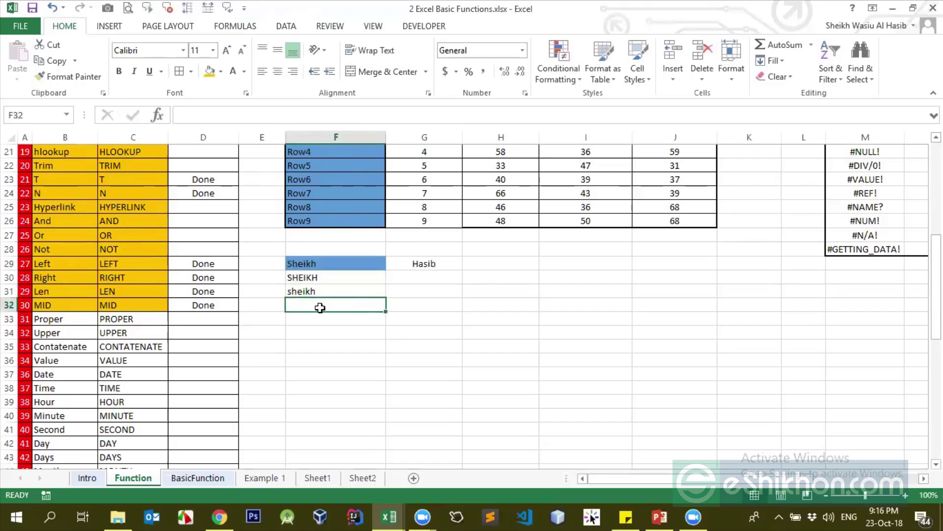
# Enter =PROPER(F31) in F32 to capitalise each word of the name
pyautogui.write('=prop')
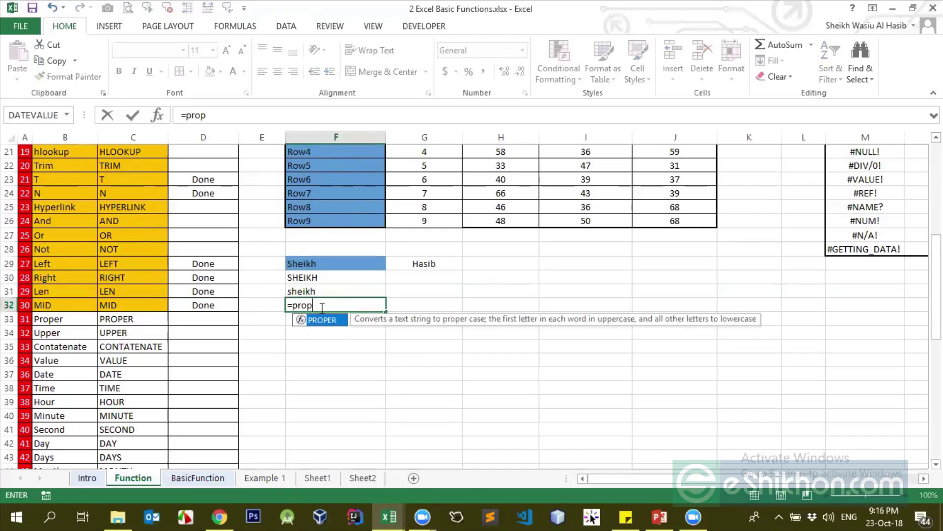
pyautogui.press('Tab')
pyautogui.scroll(1, 308, 334)
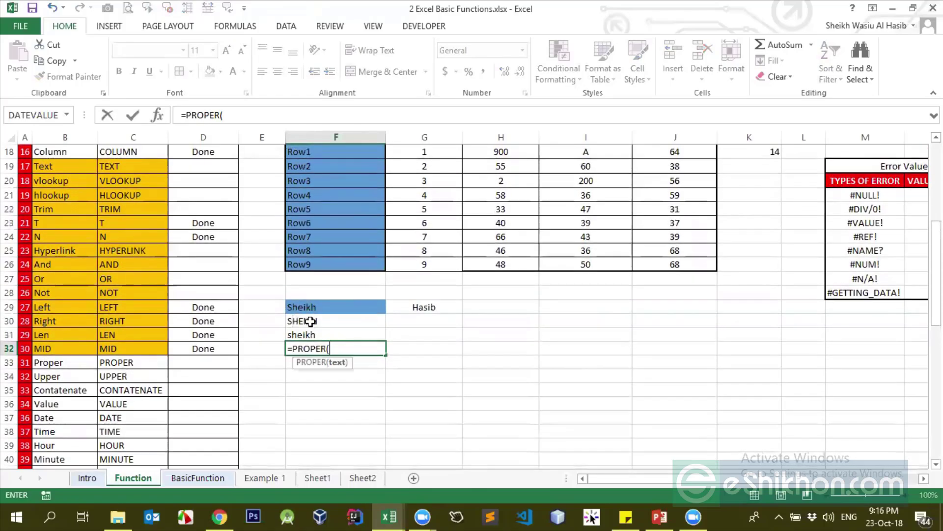
pyautogui.click(308, 334)
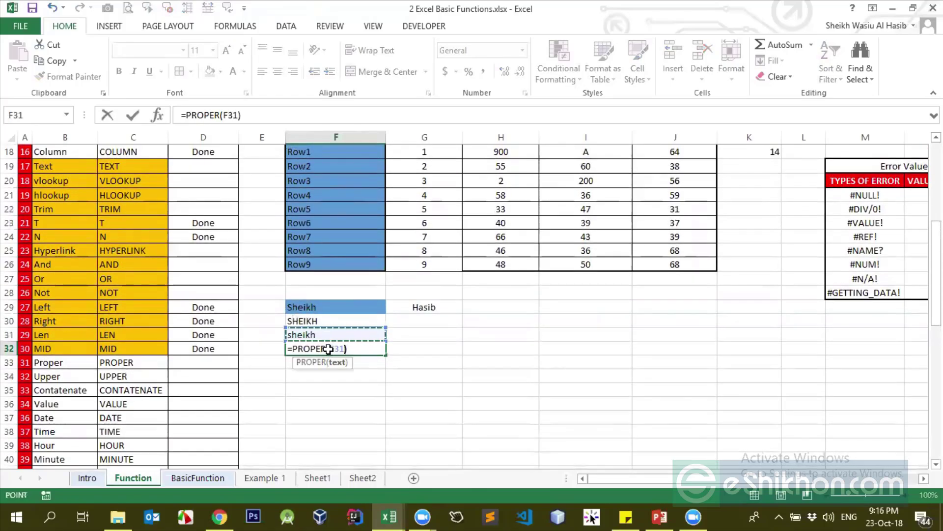
pyautogui.press('Return')
pyautogui.click(328, 349)
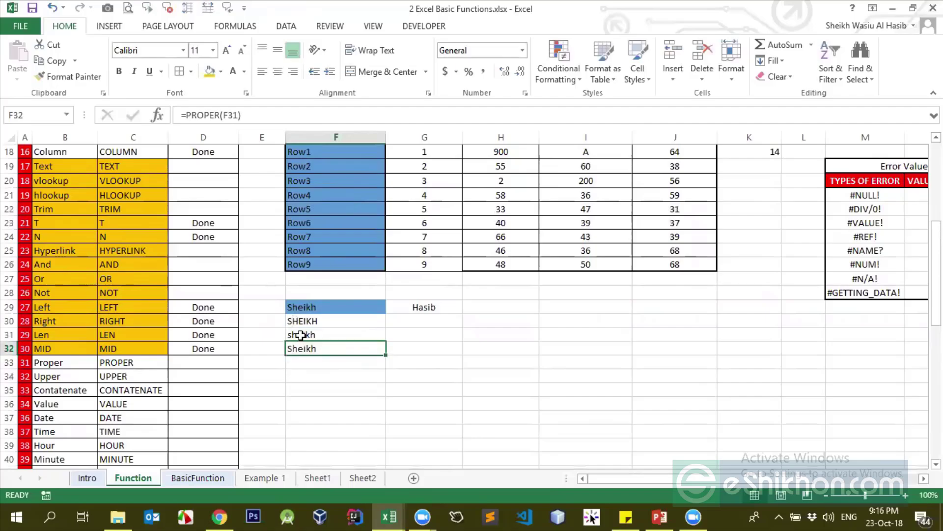
# Append 'ahsdasd' to the text in F29 and check the updated conversions
pyautogui.doubleClick(332, 308)
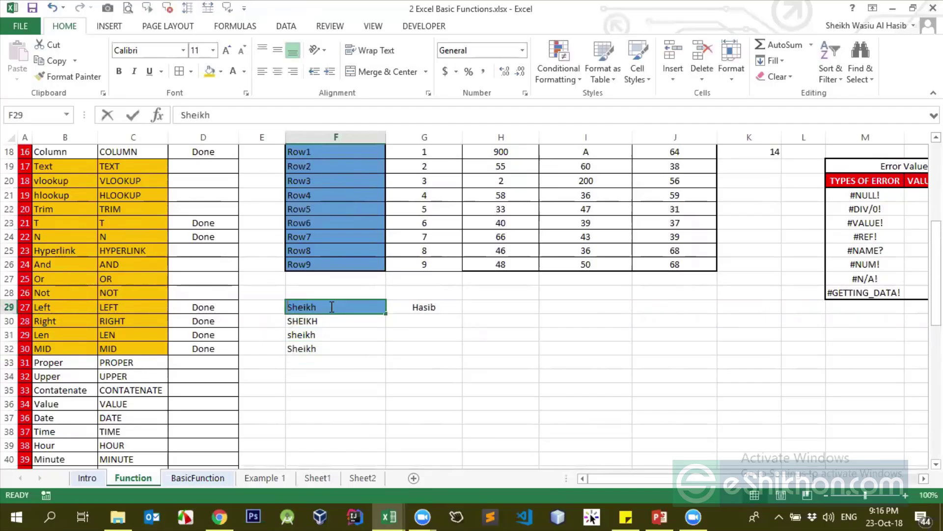
pyautogui.write('ahsdasd')
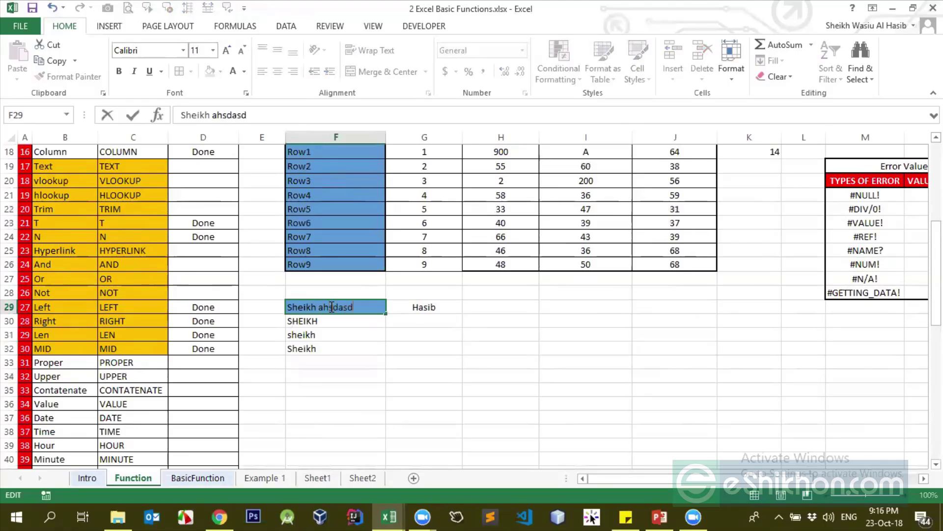
pyautogui.press('Return')
pyautogui.click(315, 348)
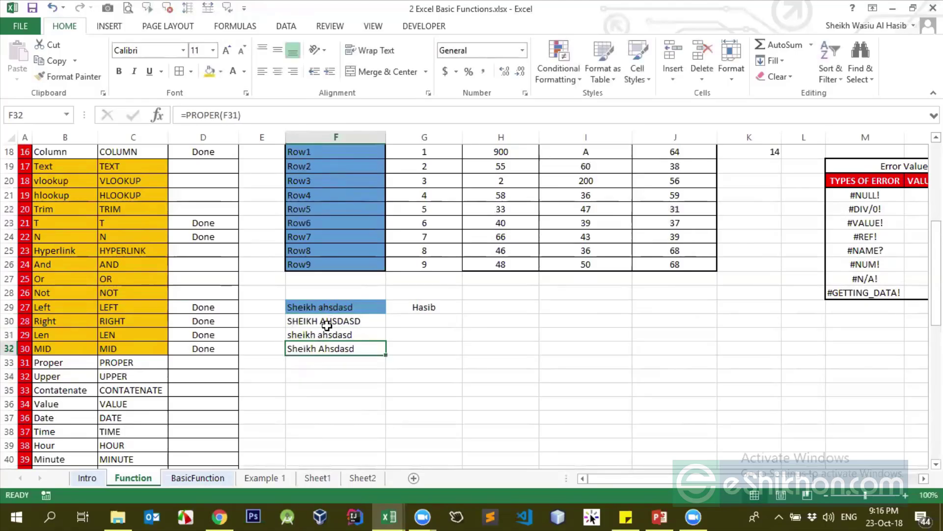
pyautogui.click(319, 307)
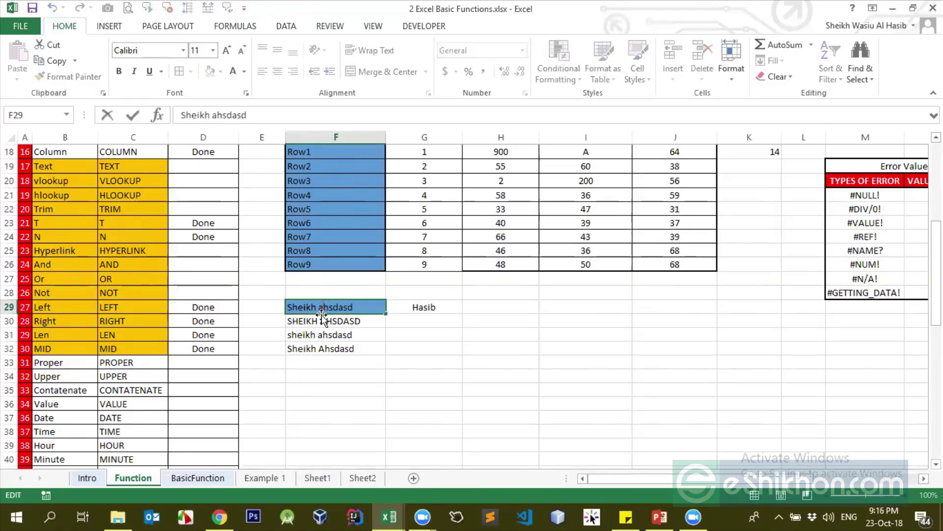
pyautogui.click(358, 364)
pyautogui.click(303, 351)
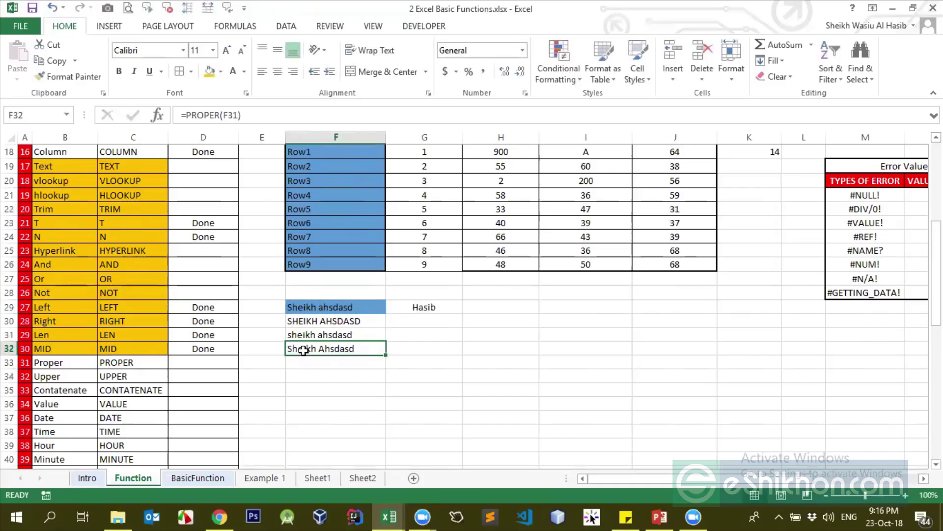
# Review the PROPER formula in F32 and LOWER formula in F31, leaving them unchanged
pyautogui.doubleClick(297, 347)
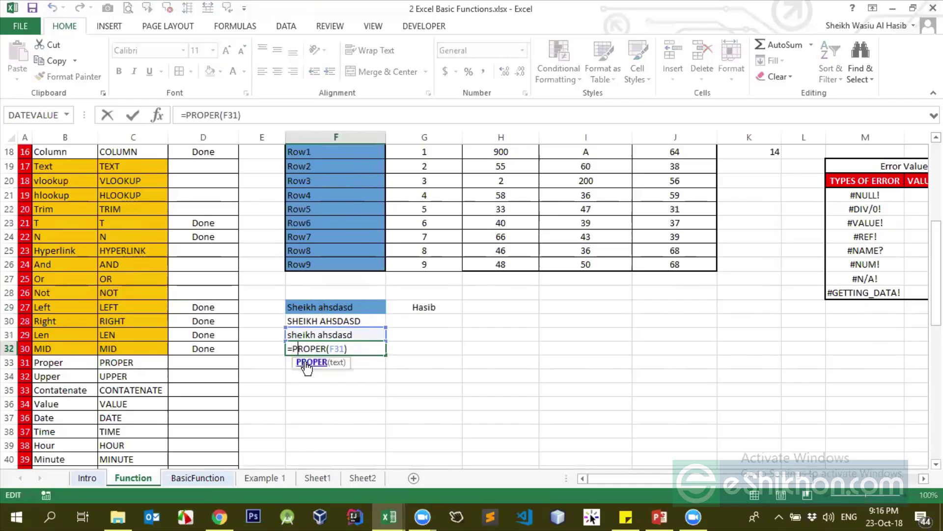
pyautogui.press('Return')
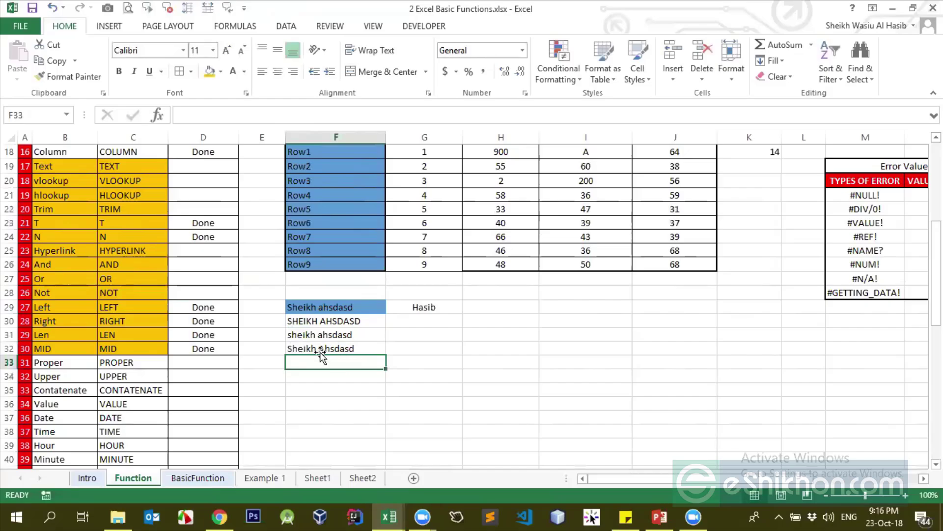
pyautogui.click(321, 349)
pyautogui.click(325, 334)
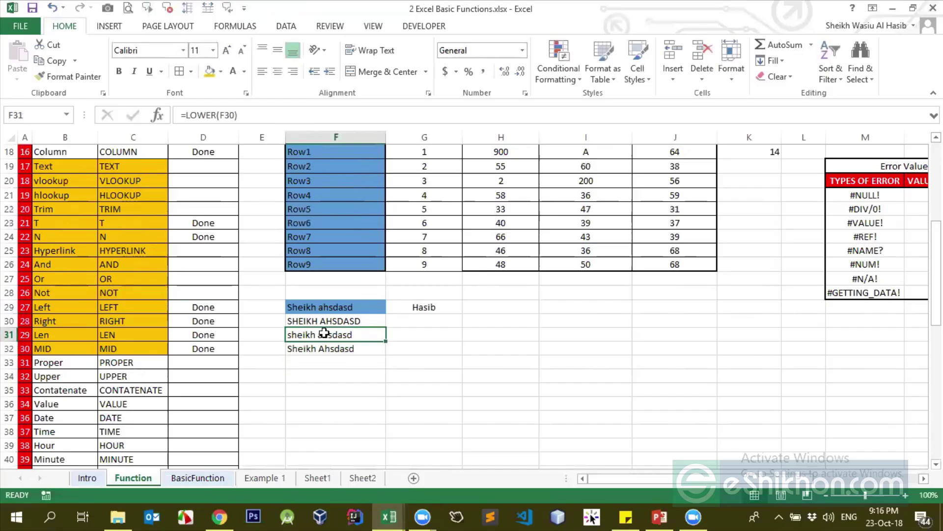
pyautogui.click(203, 115)
pyautogui.press('Return')
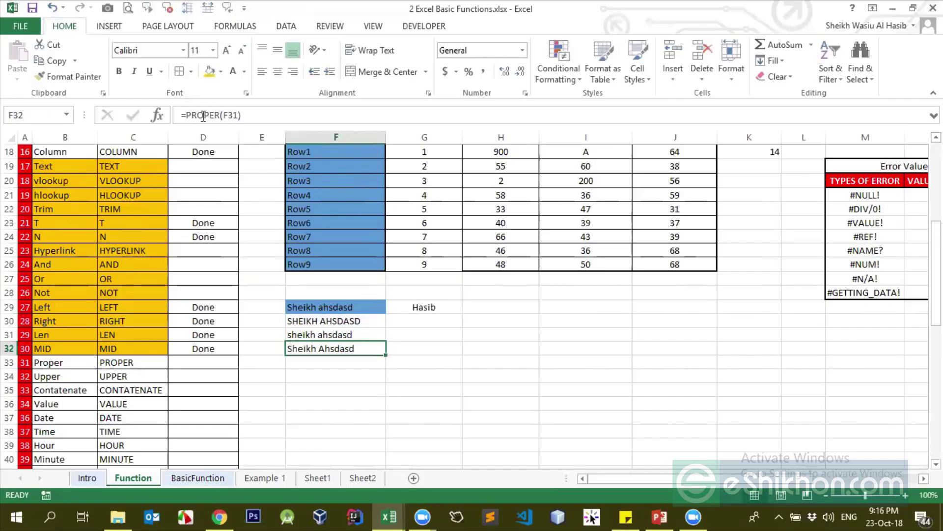
pyautogui.press('Up')
pyautogui.press('Up')
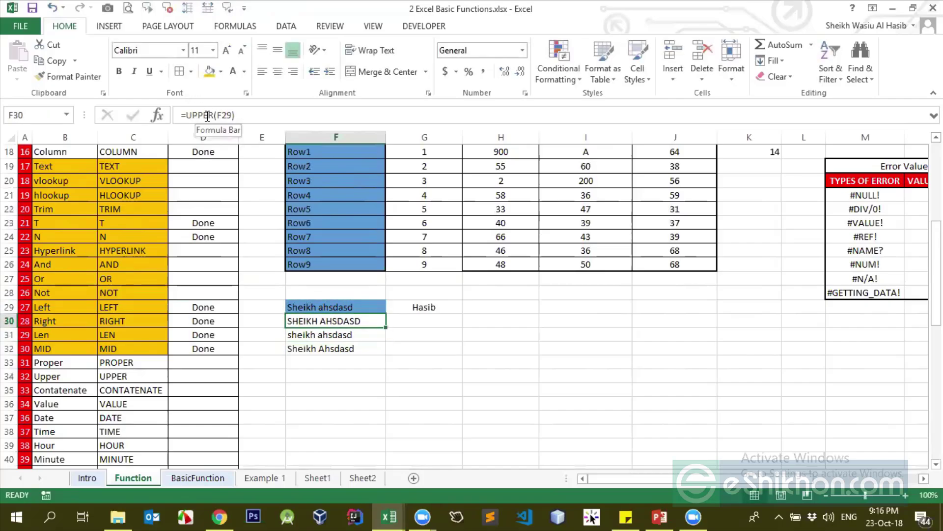
# Clear the UPPER, LOWER and PROPER results from F30:F32
pyautogui.click(214, 115)
pyautogui.hotkey('ctrl', 'Return')
pyautogui.press('Right')
pyautogui.press('Left')
pyautogui.press('Down')
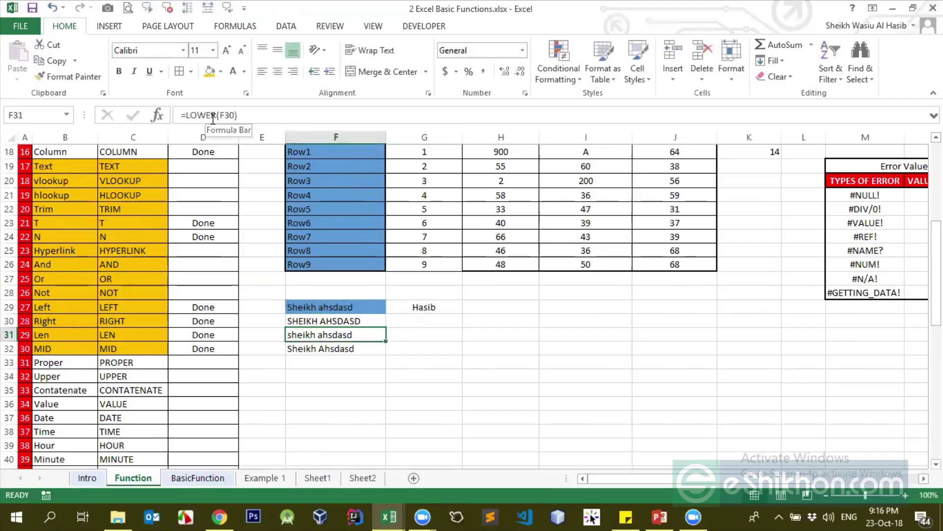
pyautogui.press('Up')
pyautogui.hotkey('shift', 'Down')
pyautogui.hotkey('shift', 'Down')
pyautogui.press('Delete')
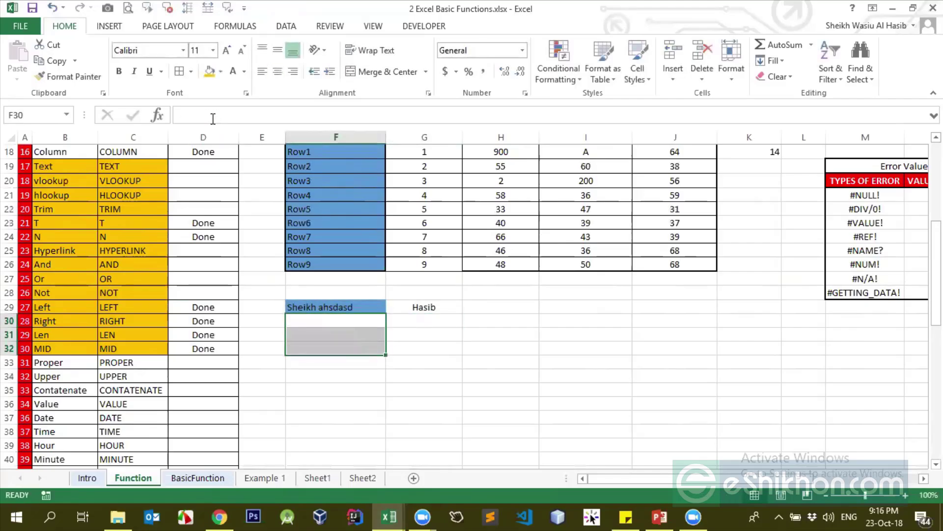
# Type Done in D33 and D34 for the Proper and Upper rows
pyautogui.click(197, 365)
pyautogui.write('Done')
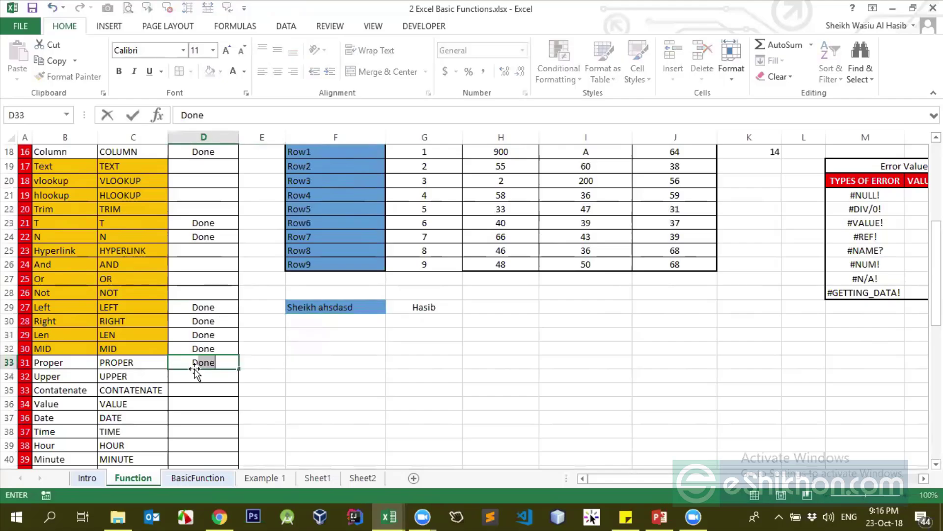
pyautogui.press('Return')
pyautogui.write('Done')
pyautogui.press('Return')
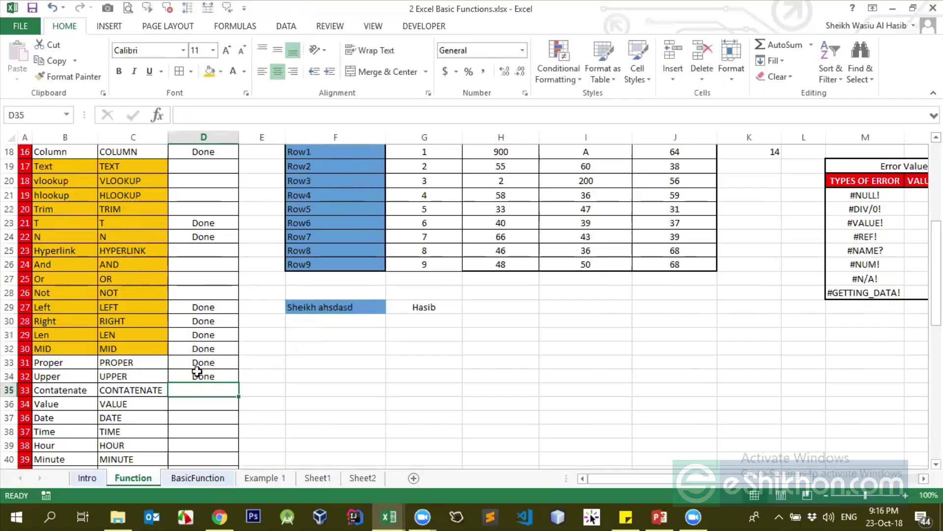
pyautogui.click(195, 372)
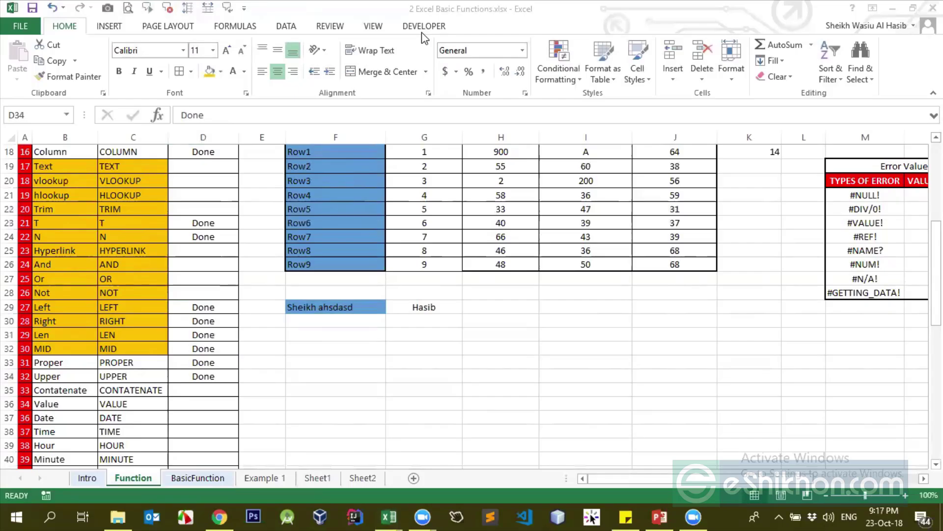
pyautogui.click(371, 322)
pyautogui.click(371, 308)
# Delete the extra characters in F29 to restore its original first name
pyautogui.doubleClick(365, 307)
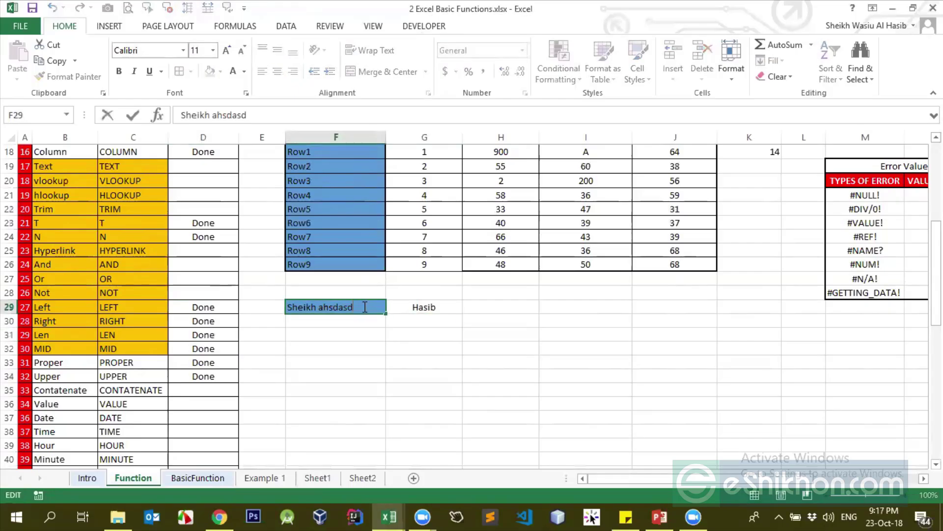
pyautogui.press('BackSpace')
pyautogui.press('BackSpace')
pyautogui.press('BackSpace')
pyautogui.press('BackSpace')
pyautogui.press('Return')
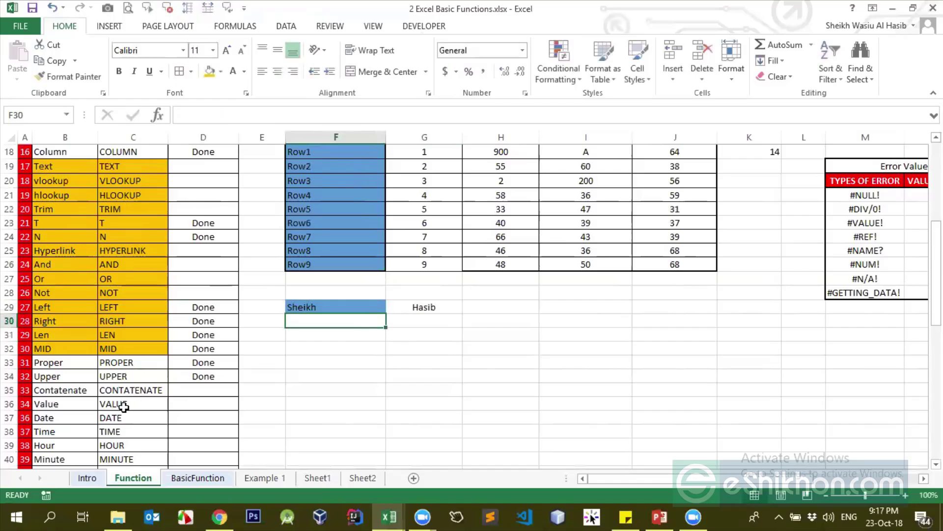
# Enter =CONCATENATE(F29,G29) in F31 to join the first name and surname
pyautogui.click(128, 391)
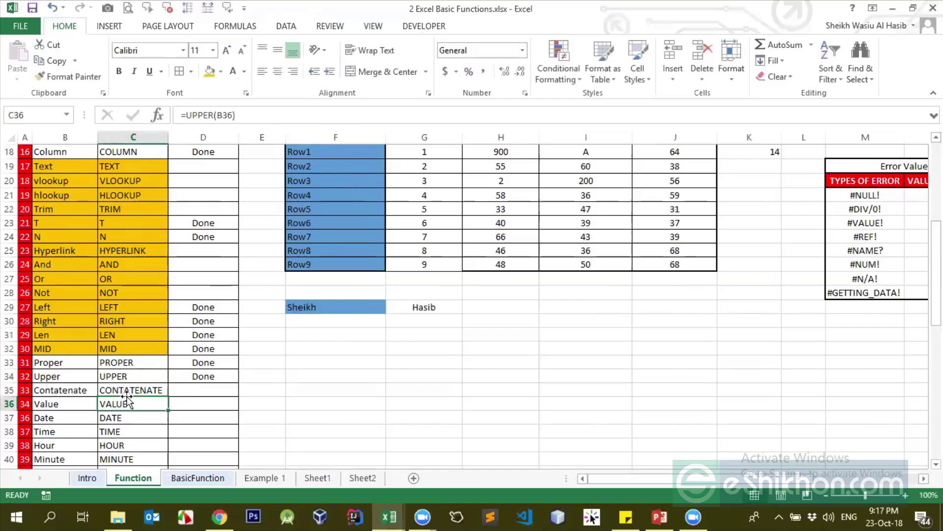
pyautogui.click(352, 305)
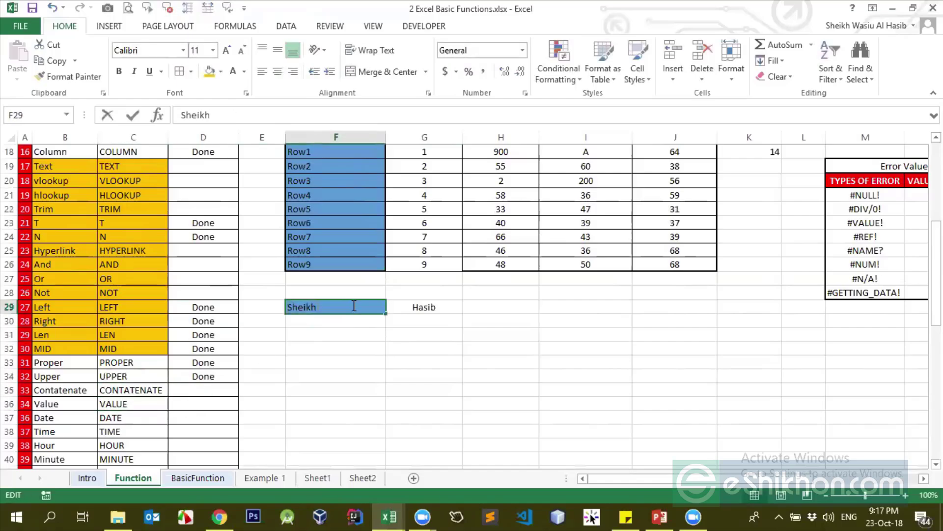
pyautogui.click(360, 338)
pyautogui.write('=conc')
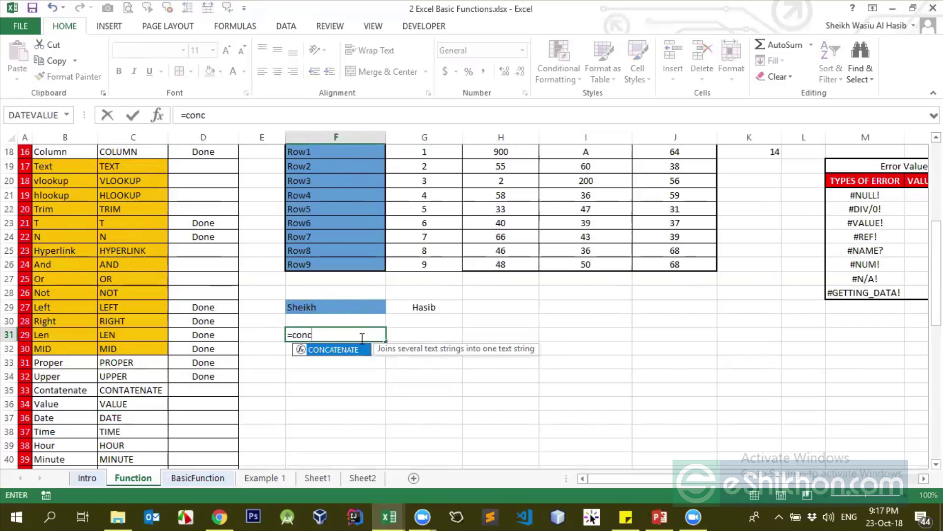
pyautogui.press('Tab')
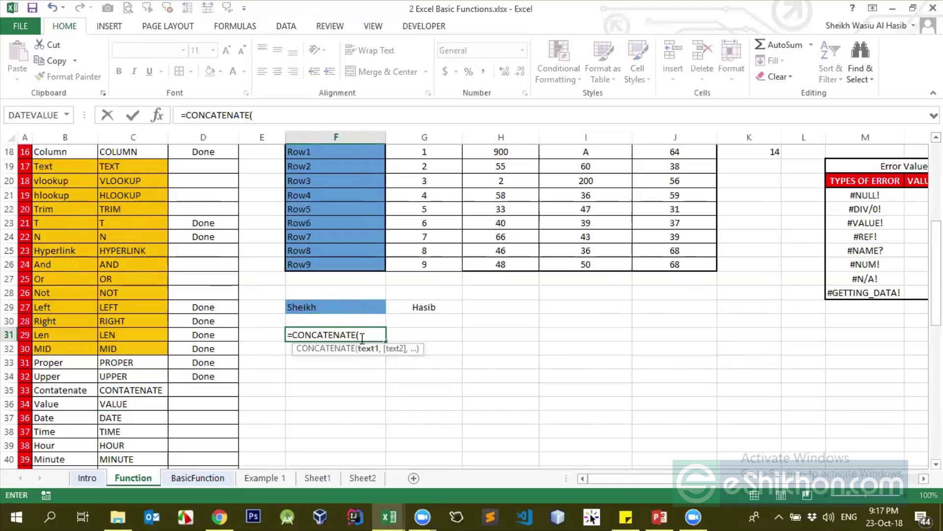
pyautogui.click(355, 308)
pyautogui.write(',')
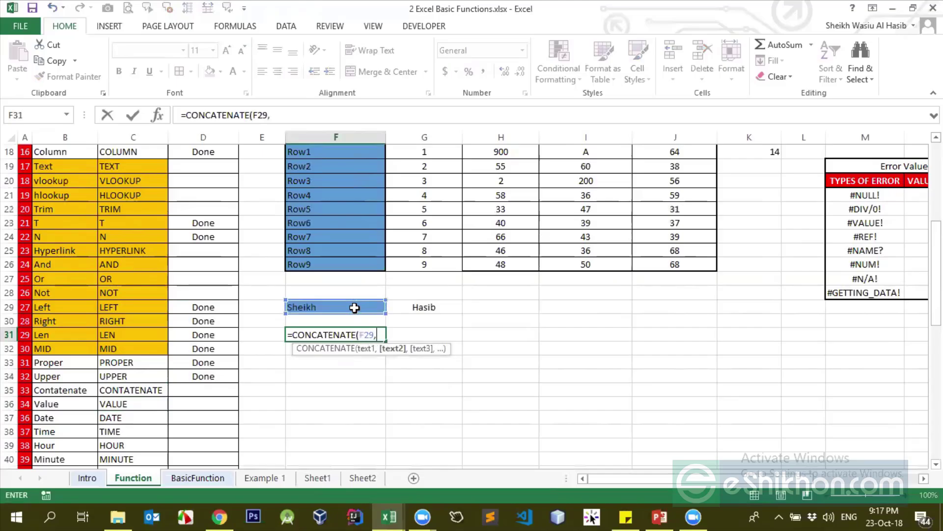
pyautogui.click(420, 303)
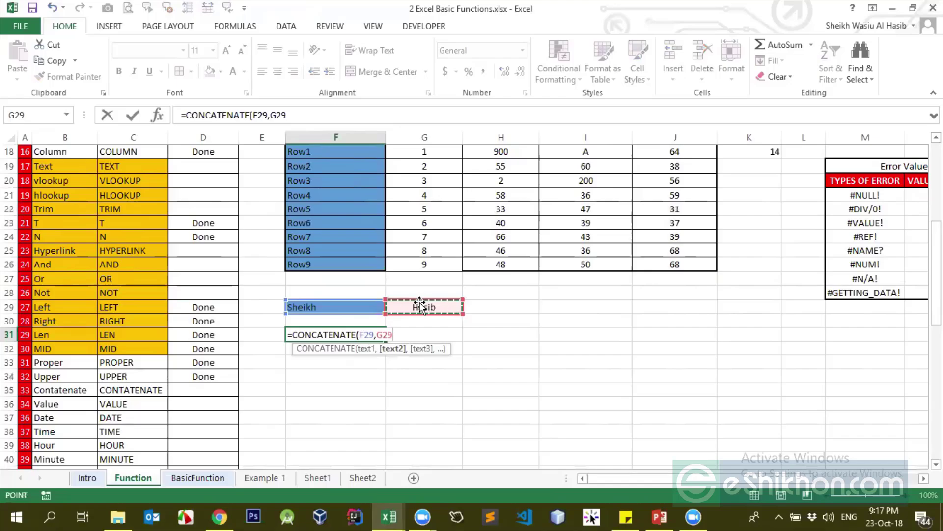
pyautogui.press('Return')
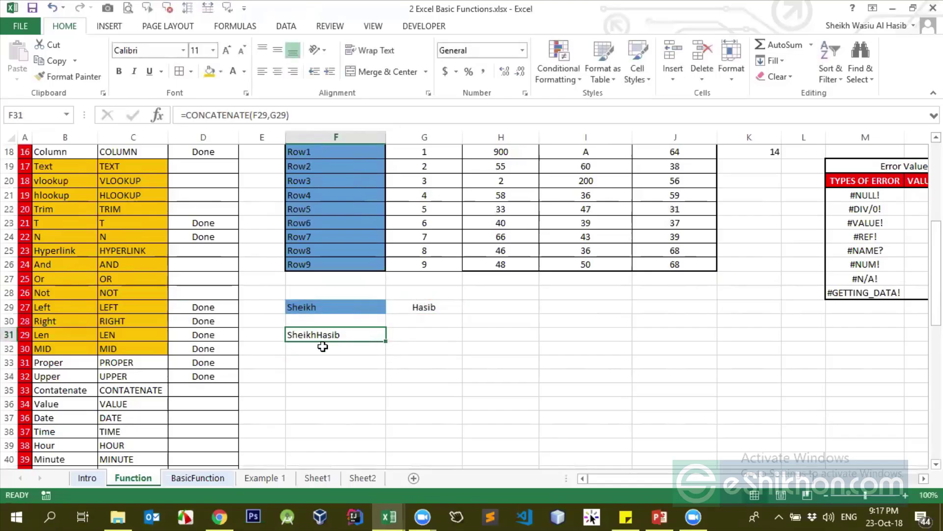
# Add a trailing space to F29 and check that F31 now separates the two names
pyautogui.doubleClick(331, 304)
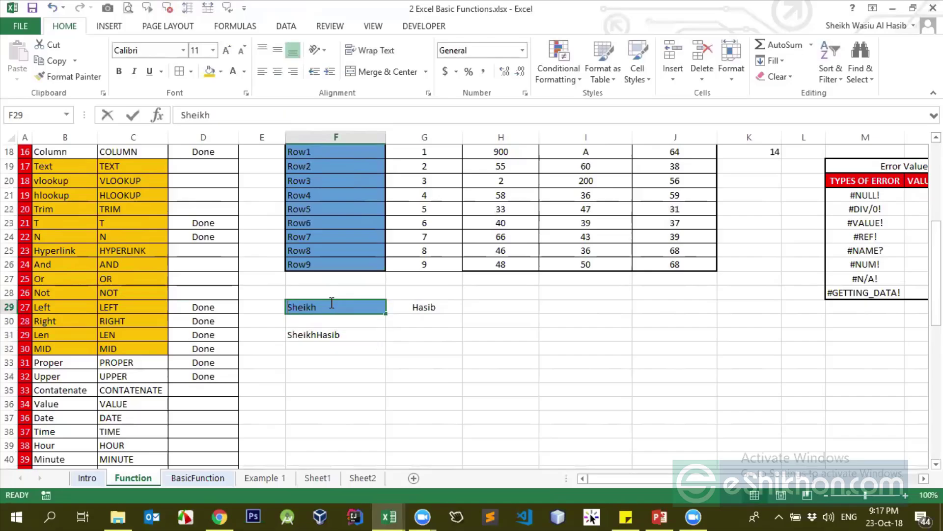
pyautogui.press('Return')
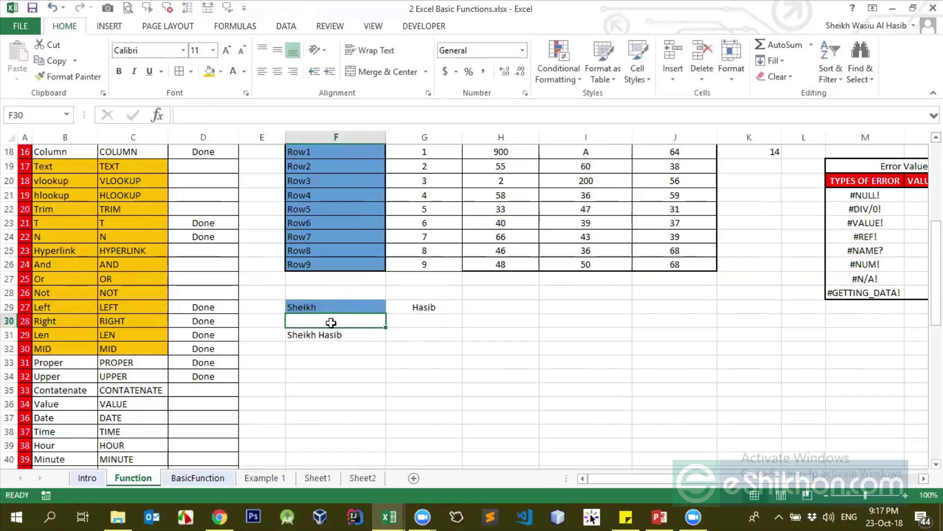
pyautogui.click(320, 335)
pyautogui.click(271, 113)
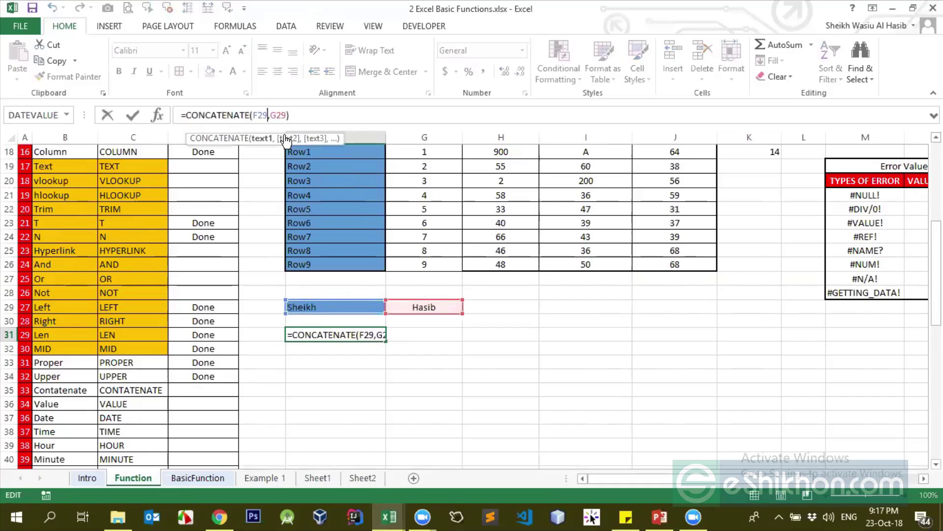
pyautogui.press('Escape')
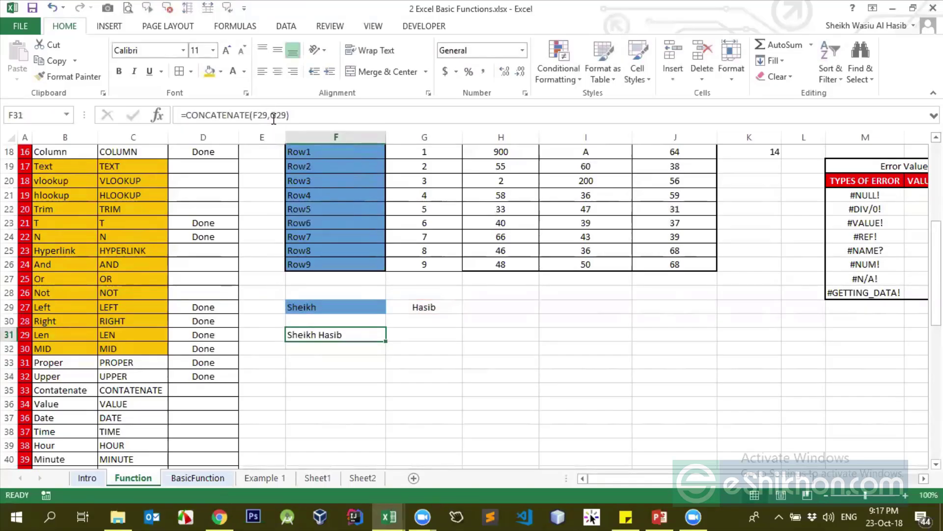
pyautogui.click(338, 346)
pyautogui.click(342, 336)
pyautogui.click(363, 307)
pyautogui.click(389, 308)
pyautogui.click(352, 334)
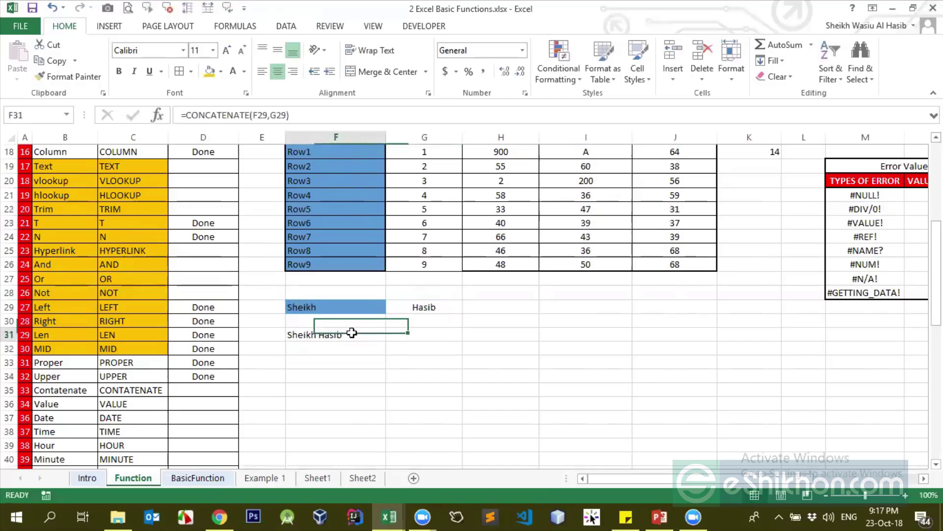
pyautogui.click(368, 308)
pyautogui.click(493, 305)
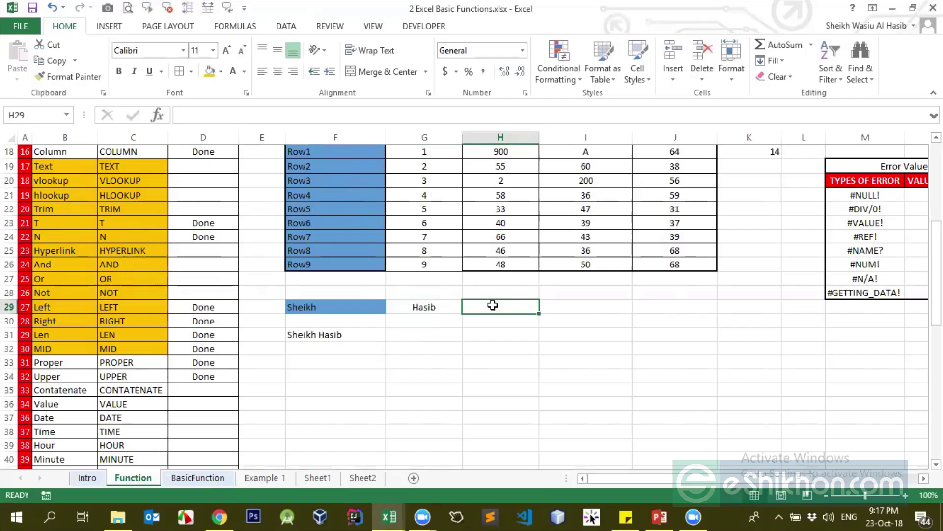
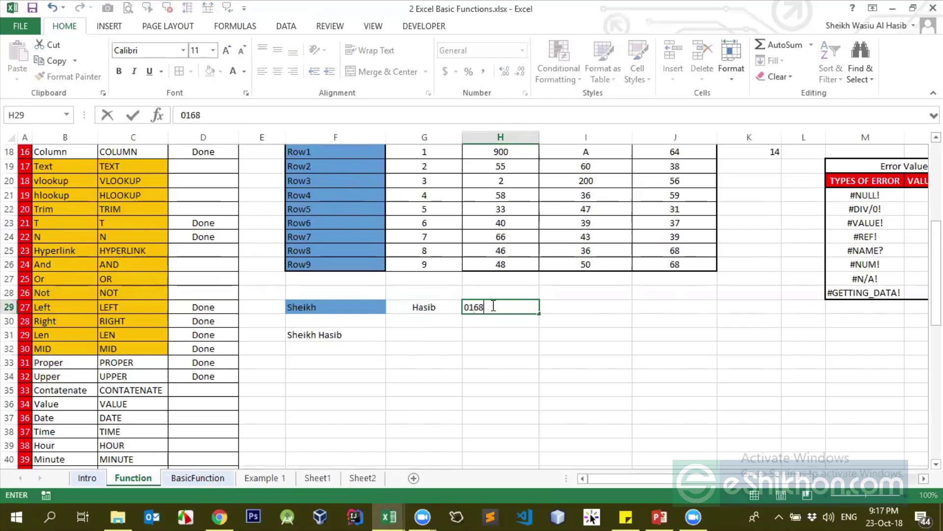
# Enter a phone number in H29; Excel drops its leading zero
pyautogui.press('Return')
pyautogui.click(493, 306)
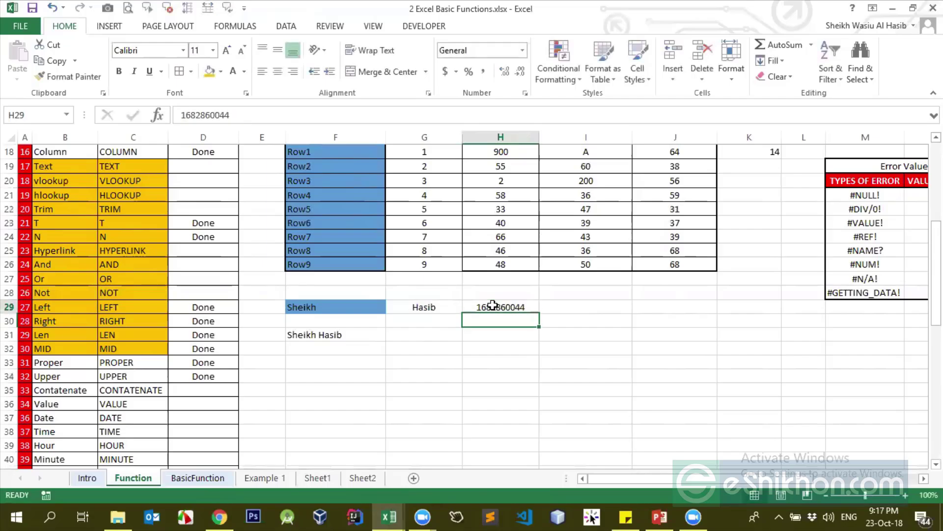
# Replace G29's surname with 880 so F31 joins the first name with 880
pyautogui.click(443, 315)
pyautogui.press('Delete')
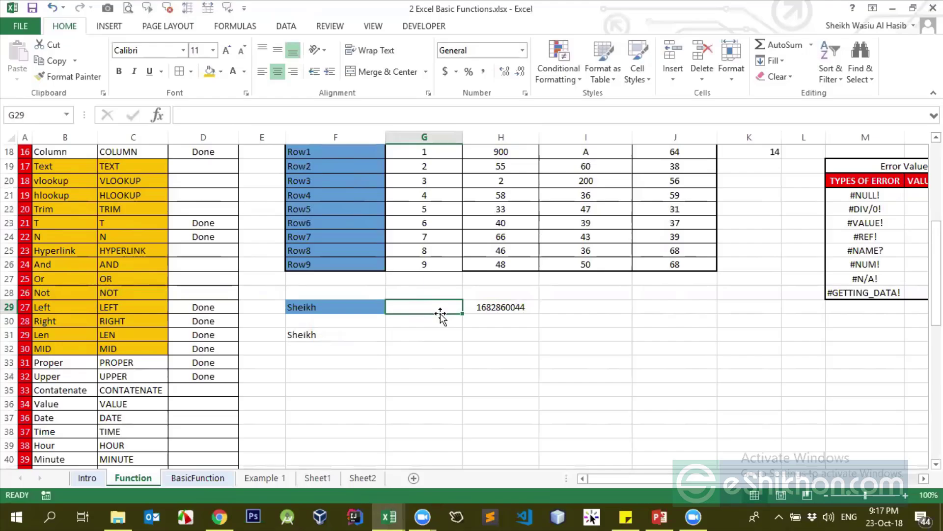
pyautogui.write('880')
pyautogui.press('Return')
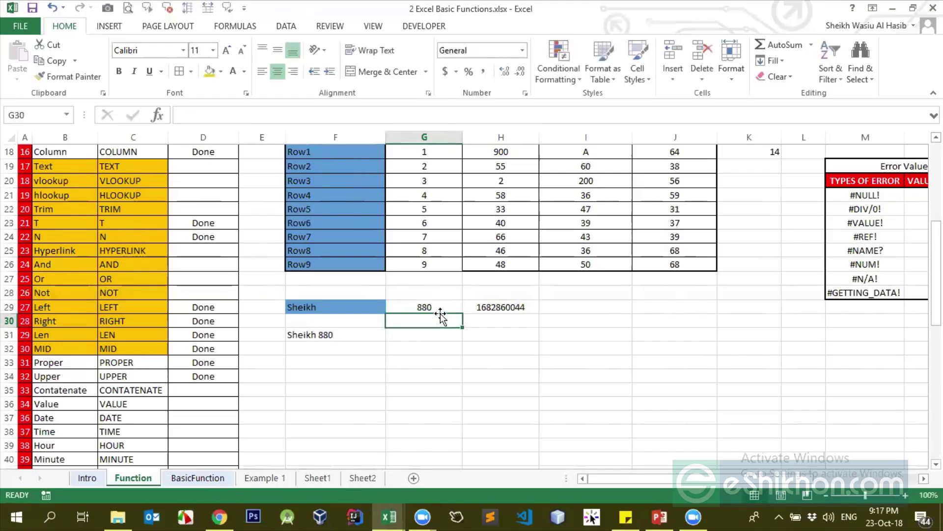
pyautogui.click(503, 305)
pyautogui.click(429, 309)
pyautogui.click(472, 311)
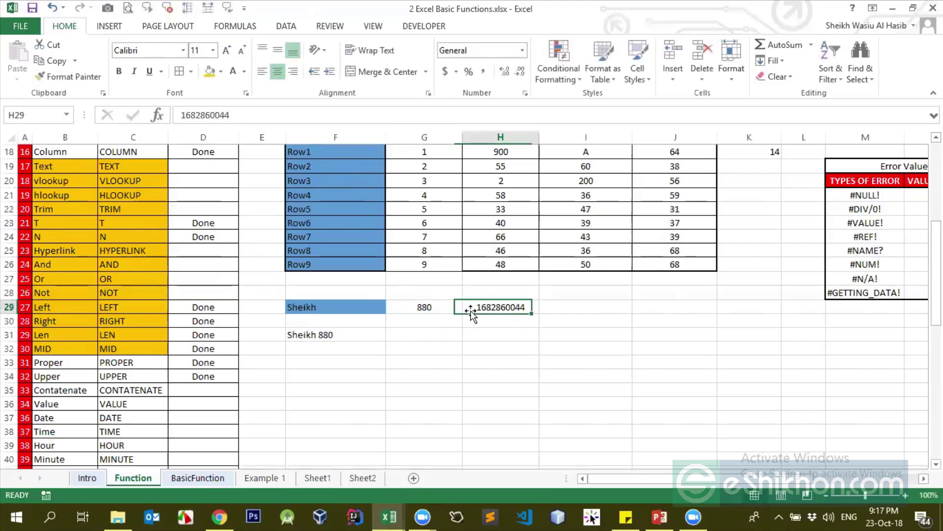
pyautogui.click(439, 310)
pyautogui.click(485, 312)
pyautogui.click(438, 310)
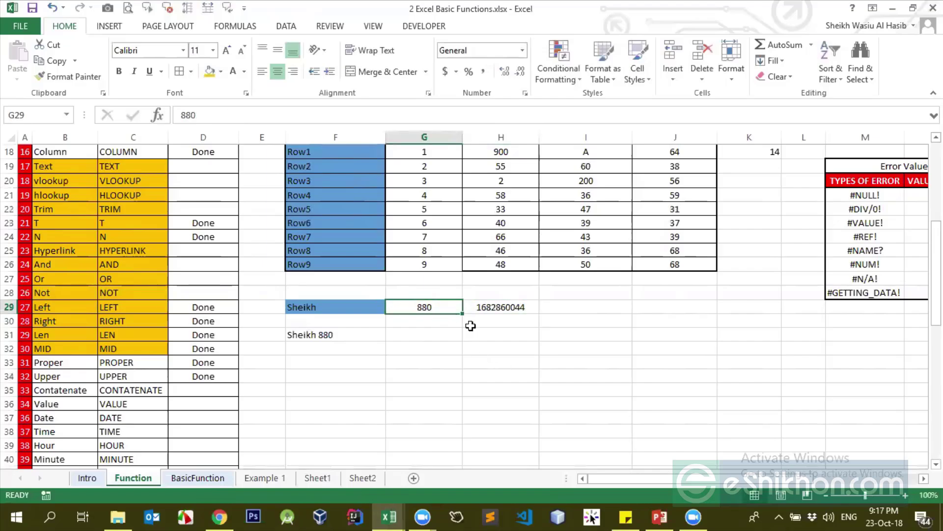
pyautogui.click(499, 307)
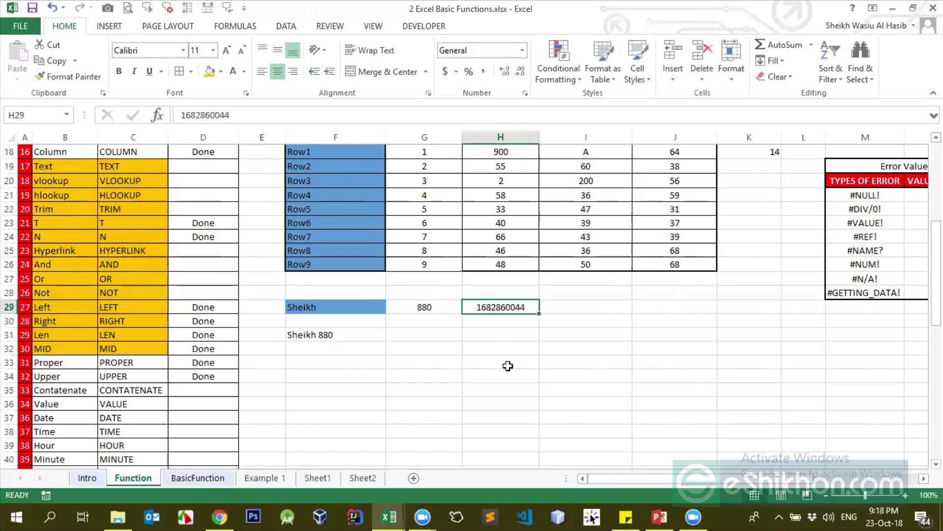
pyautogui.click(496, 349)
pyautogui.click(575, 326)
# Enter =CONCATENATE(G29,H29) in I30 to join 880 with the phone number
pyautogui.write('=')
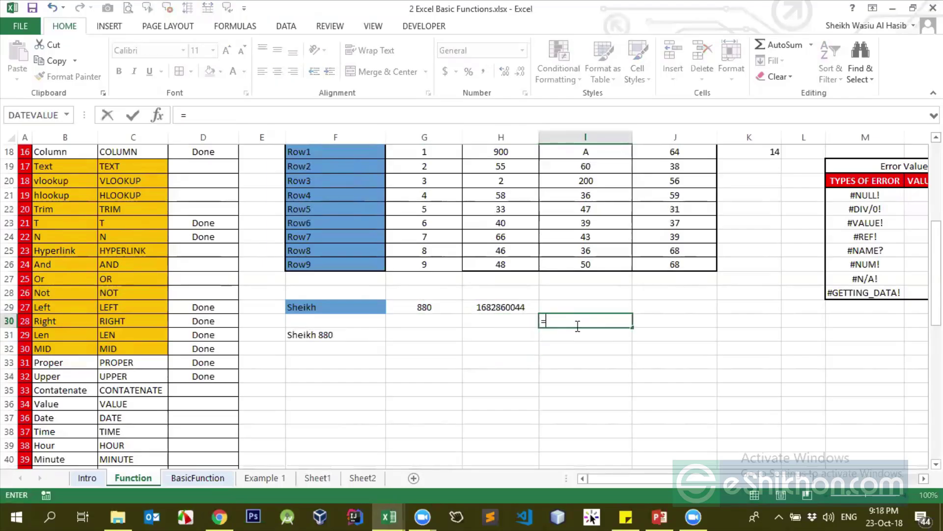
pyautogui.write('conc')
pyautogui.press('Tab')
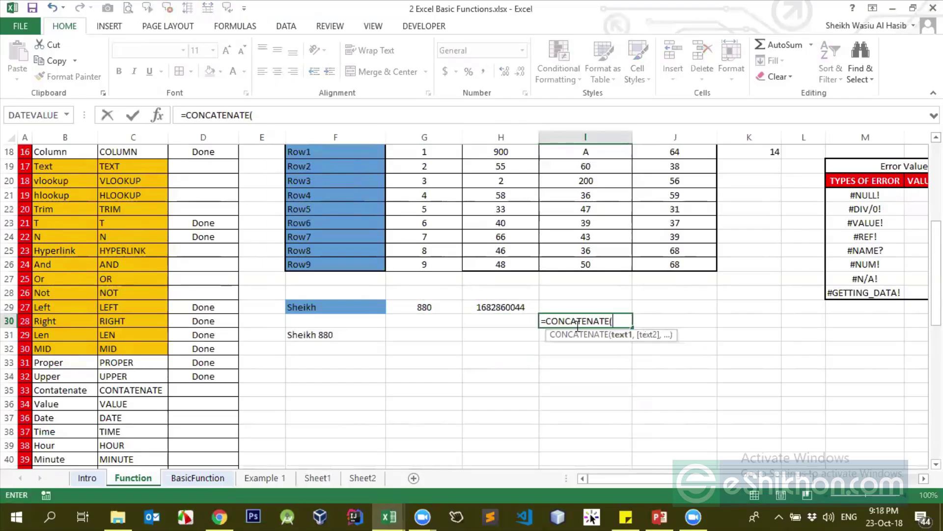
pyautogui.click(440, 308)
pyautogui.write(',')
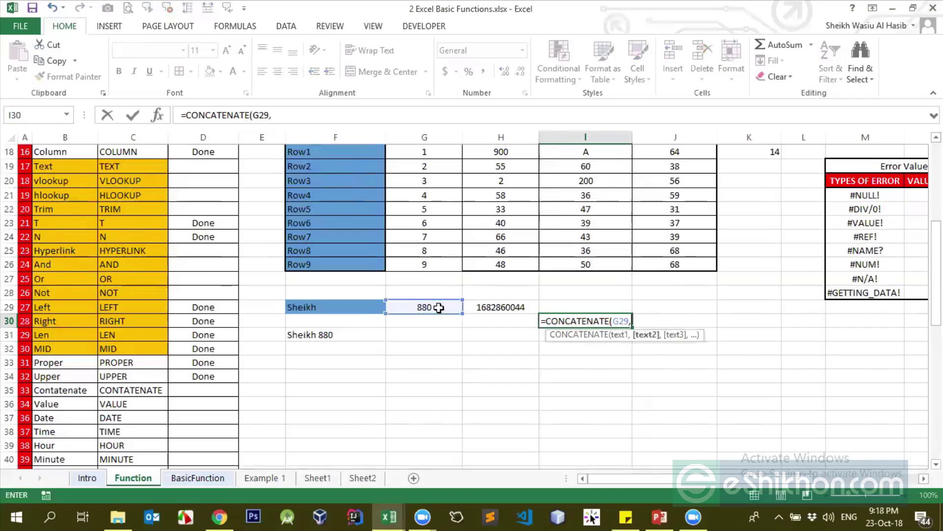
pyautogui.click(493, 304)
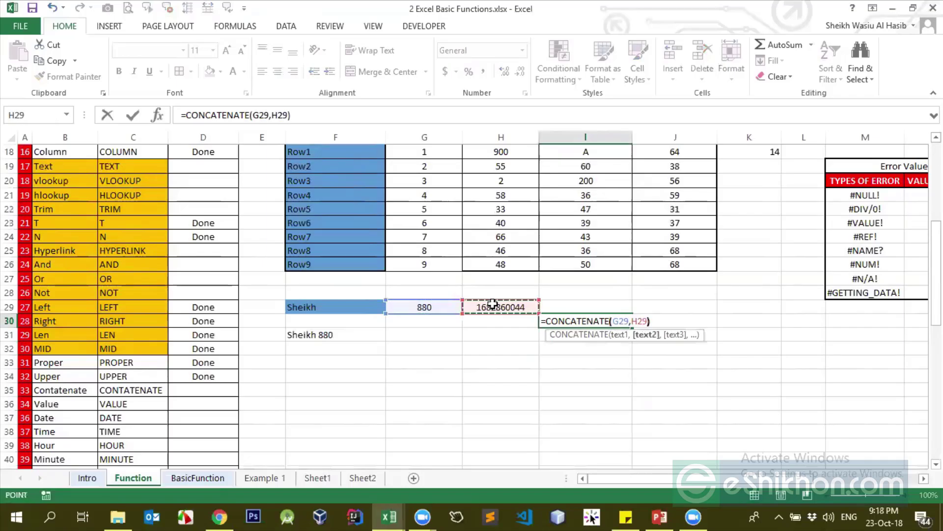
pyautogui.write(')')
pyautogui.press('Return')
pyautogui.click(572, 321)
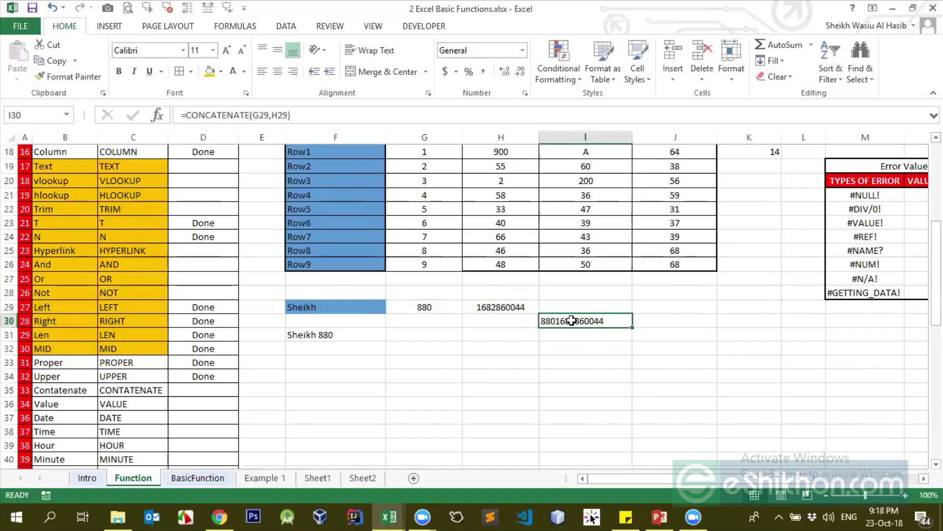
# Put a test value 2 in I32 and recheck I30's formula against G29 and H29
pyautogui.click(592, 346)
pyautogui.write('2')
pyautogui.hotkey('ctrl', 'Return')
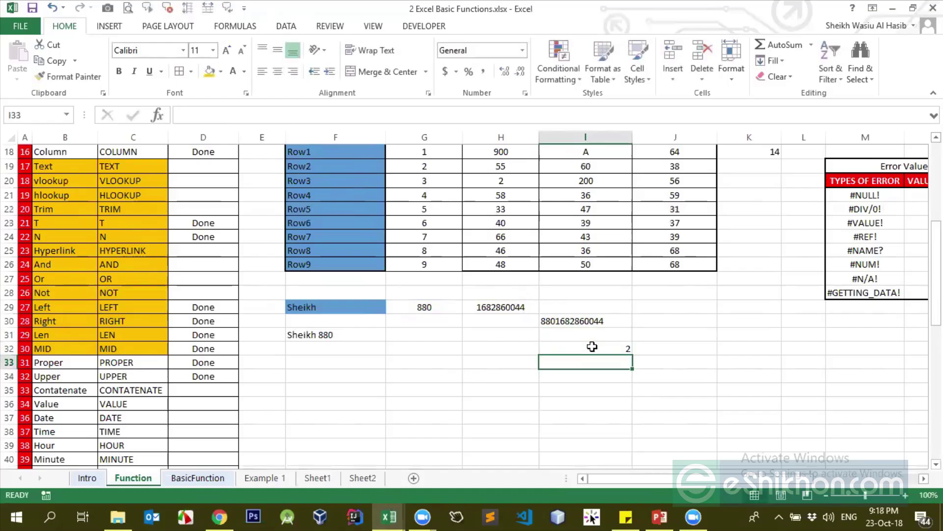
pyautogui.click(596, 322)
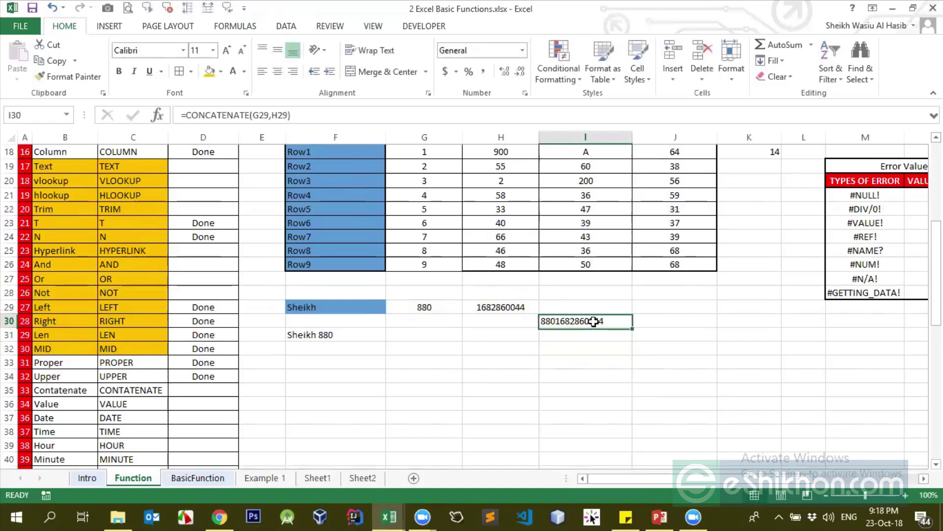
pyautogui.click(483, 308)
pyautogui.click(436, 309)
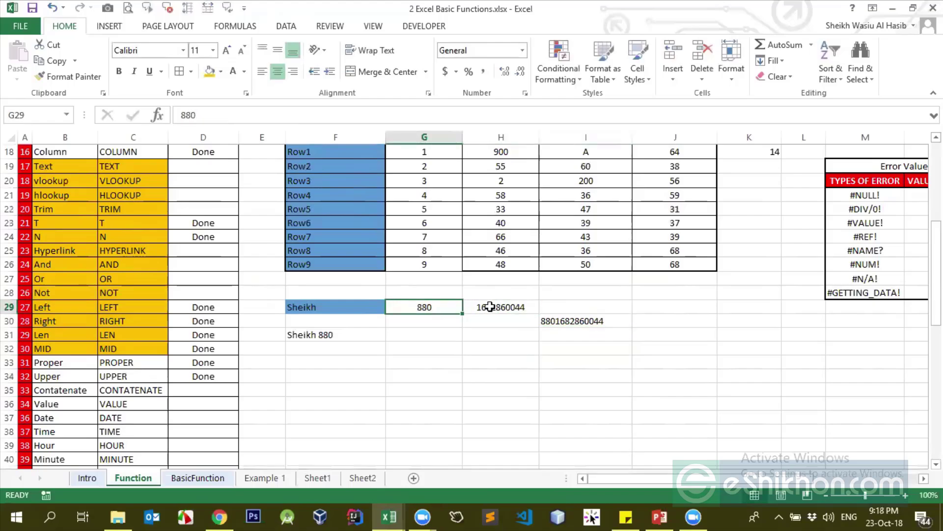
pyautogui.click(488, 307)
pyautogui.click(432, 309)
pyautogui.click(488, 311)
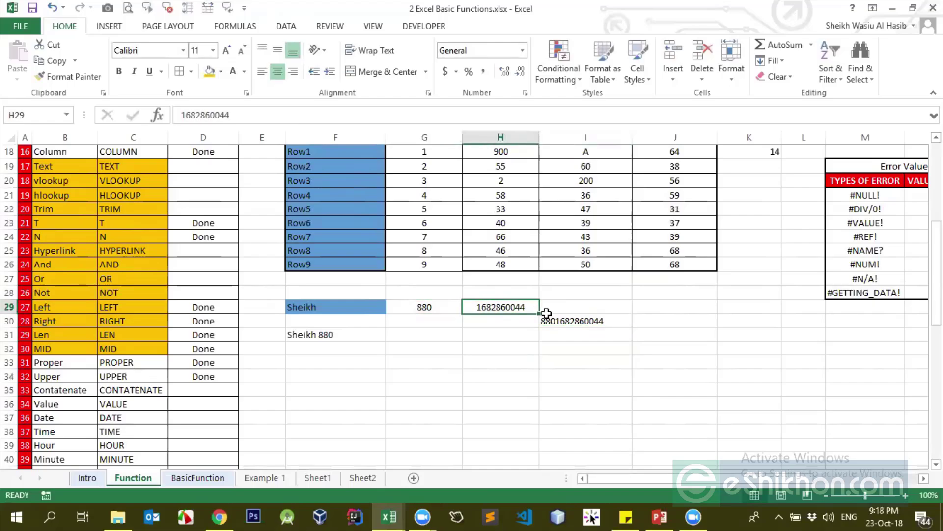
pyautogui.click(570, 321)
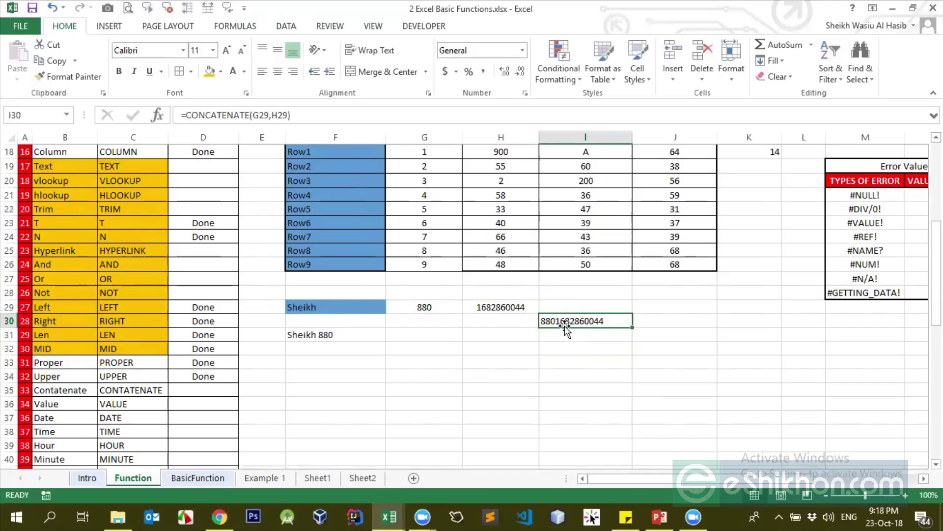
pyautogui.moveTo(246, 115); pyautogui.dragTo(186, 115)
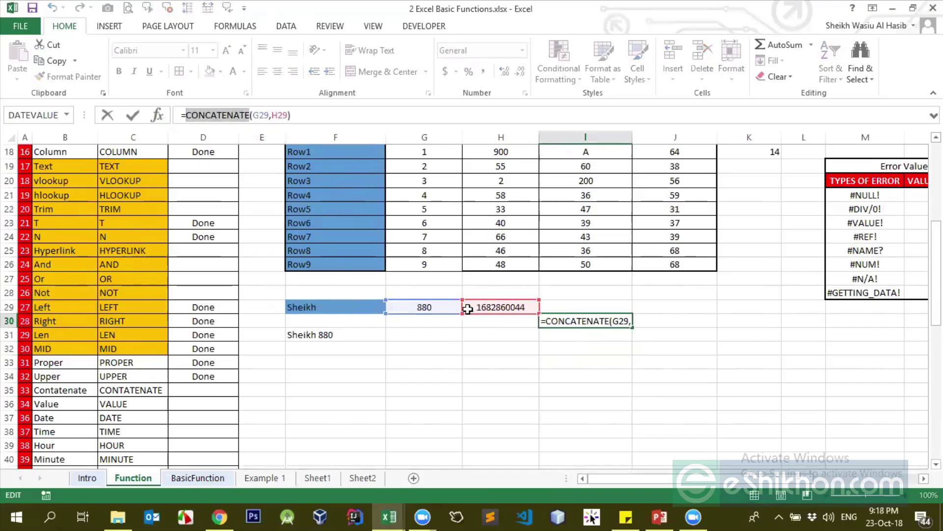
pyautogui.press('Return')
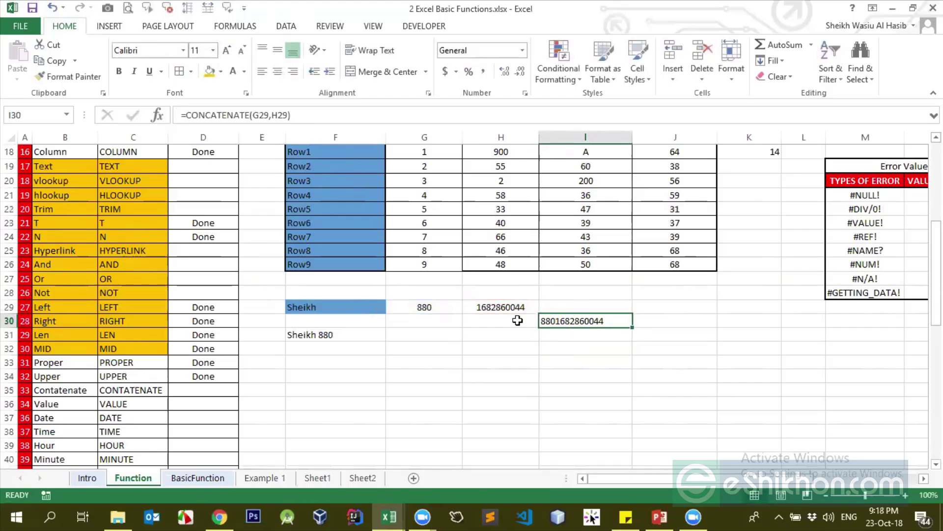
# Copy the phone number from H29 and paste it into I28
pyautogui.click(516, 306)
pyautogui.click(573, 294)
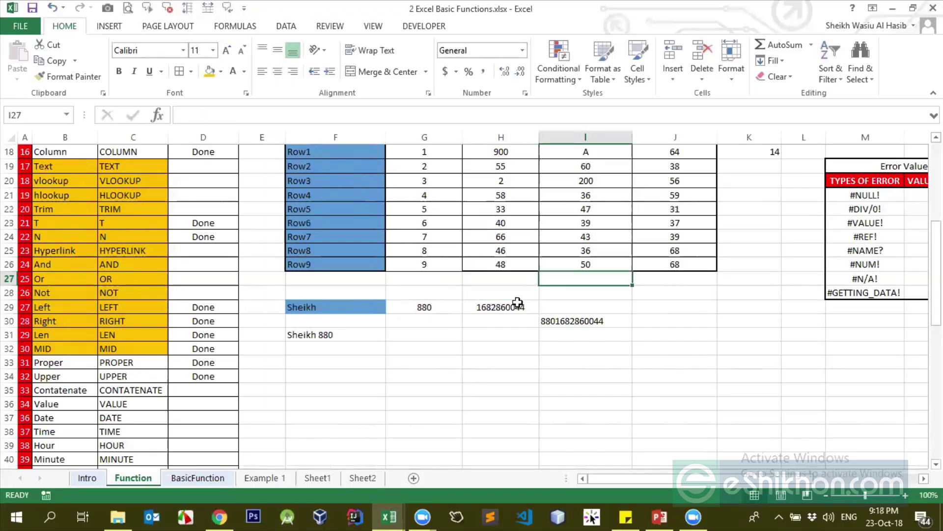
pyautogui.doubleClick(519, 307)
pyautogui.moveTo(527, 307); pyautogui.dragTo(475, 307)
pyautogui.hotkey('ctrl', 'c')
pyautogui.doubleClick(565, 297)
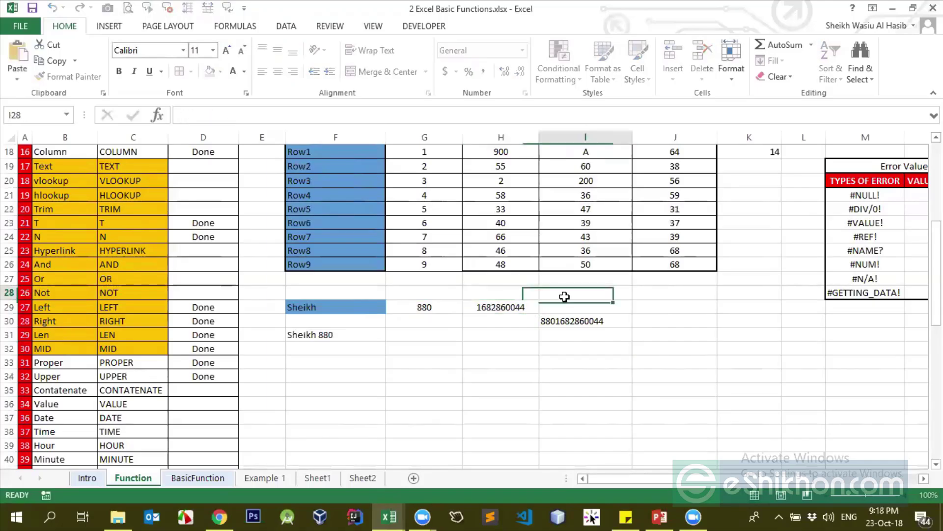
pyautogui.hotkey('ctrl', 'v')
pyautogui.hotkey('ctrl', 'Return')
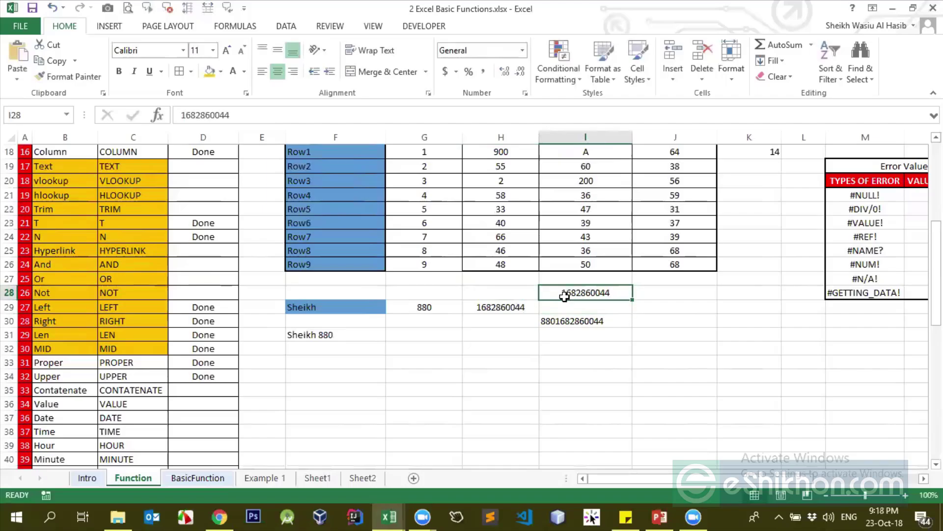
pyautogui.click(620, 317)
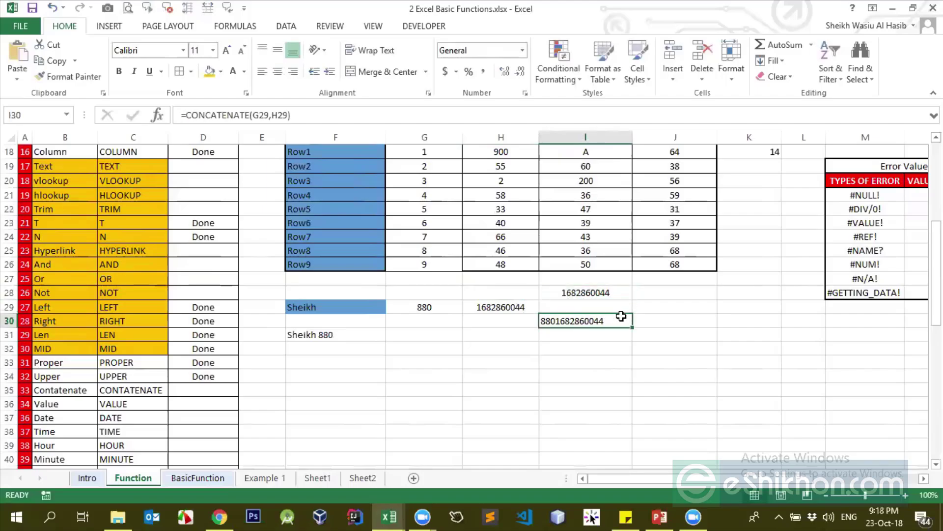
pyautogui.hotkey('alt', 'Tab')
pyautogui.hotkey('alt', 'Tab')
# Enter =T(I30) in J30 to echo the joined number
pyautogui.click(666, 317)
pyautogui.click(696, 515)
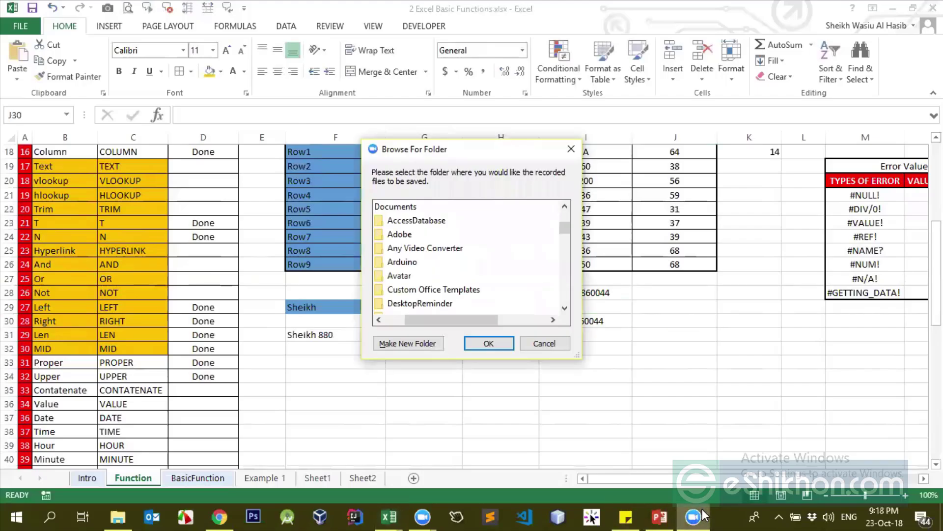
pyautogui.click(495, 345)
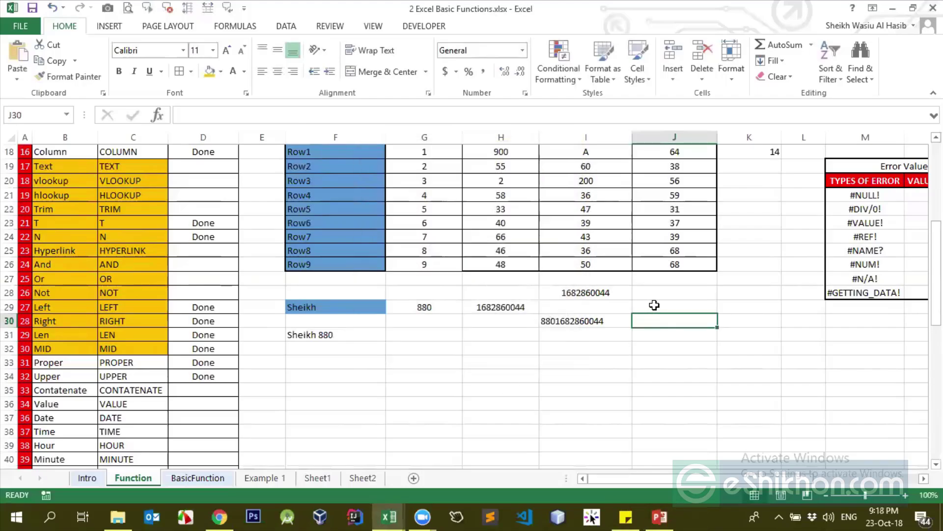
pyautogui.write('=T(')
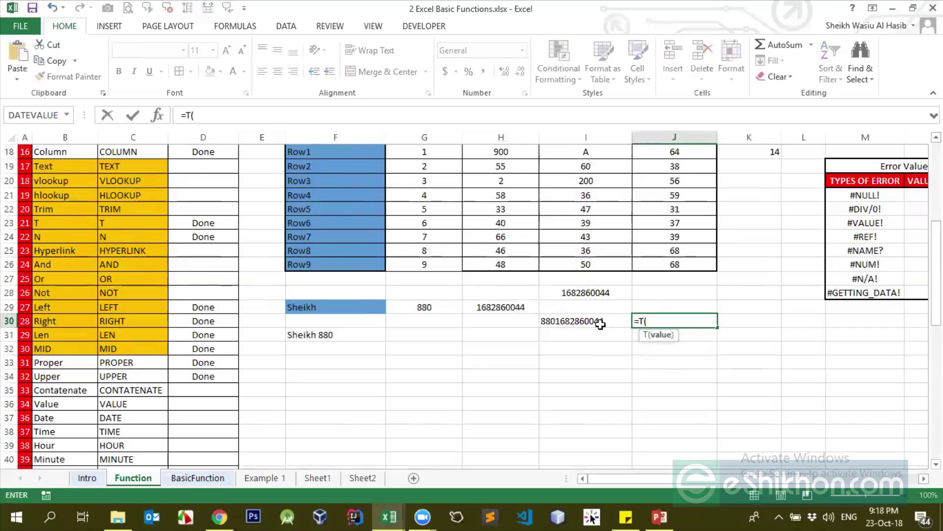
pyautogui.click(600, 324)
pyautogui.write(')')
pyautogui.press('Return')
pyautogui.press('Up')
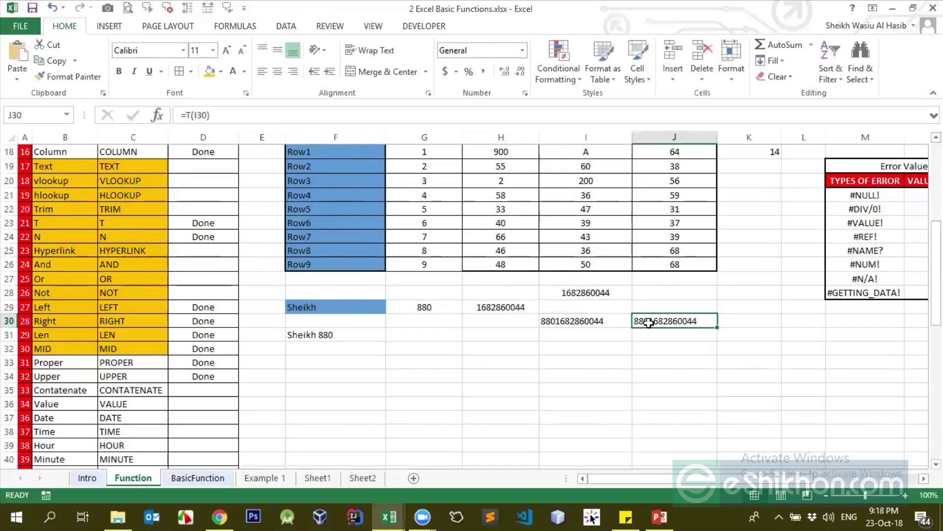
# Try =T(I28) in J30, which shows blank, then change it back to =T(I30)
pyautogui.write('=T(')
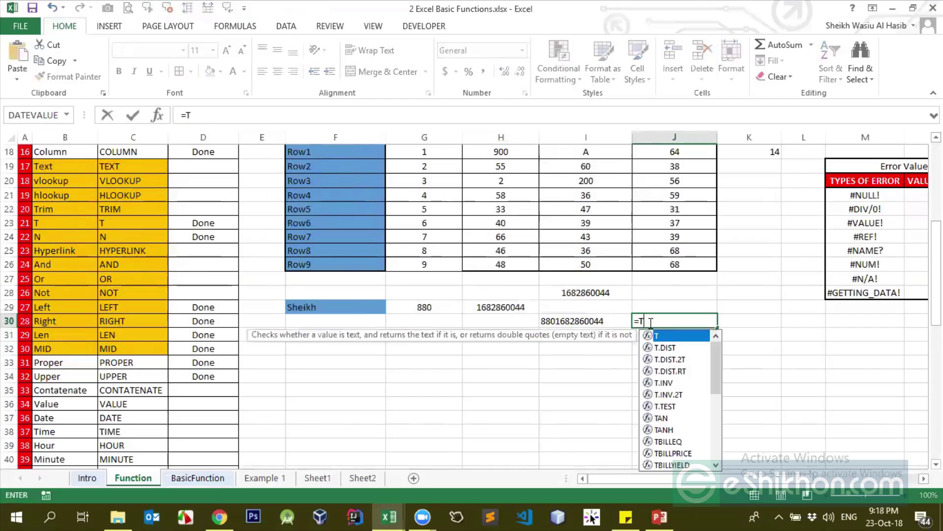
pyautogui.click(606, 292)
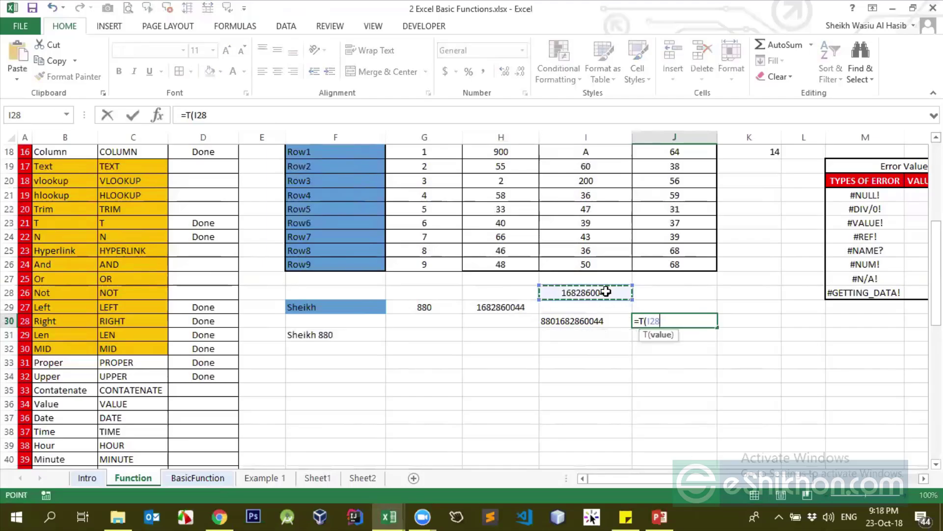
pyautogui.press('Return')
pyautogui.press('Up')
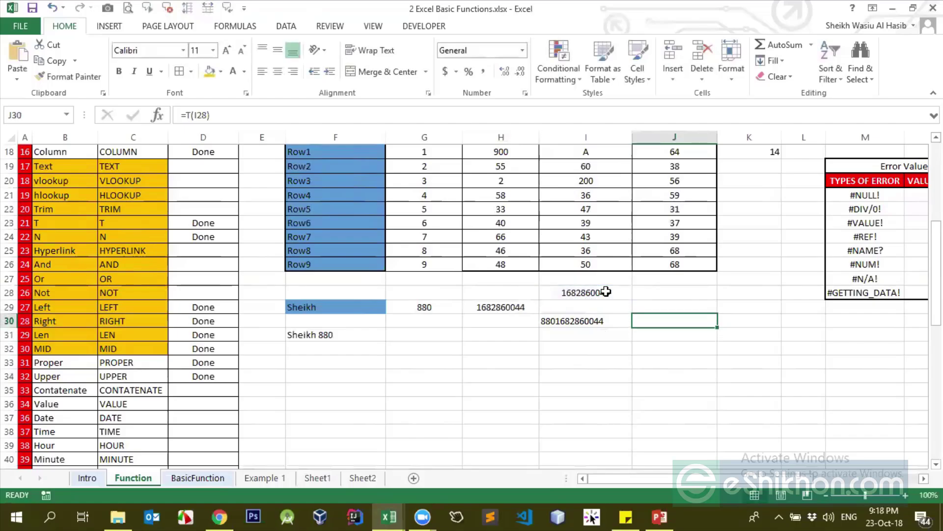
pyautogui.press('F2')
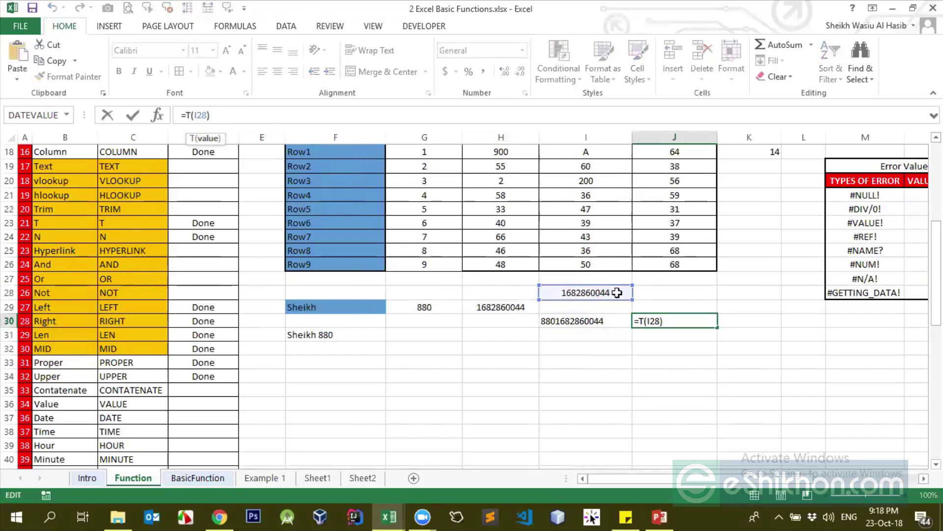
pyautogui.hotkey('ctrl', 'Return')
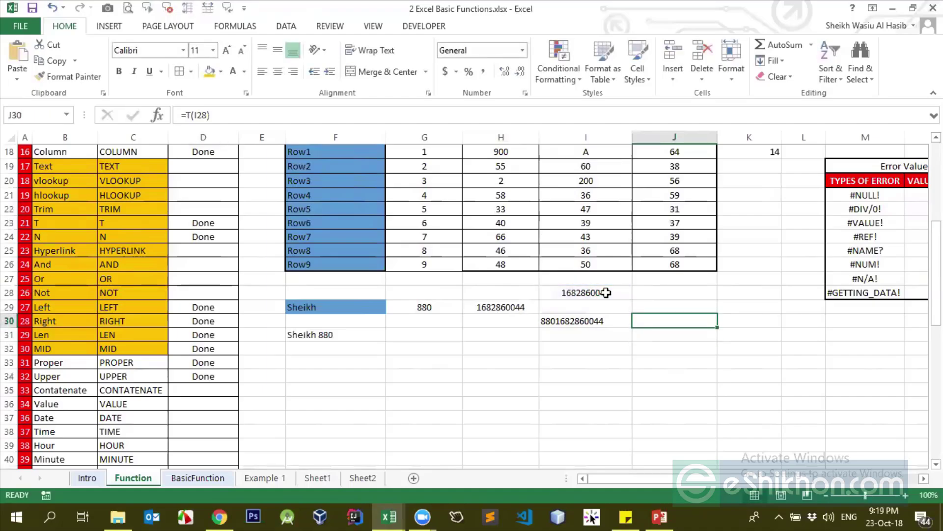
pyautogui.click(214, 115)
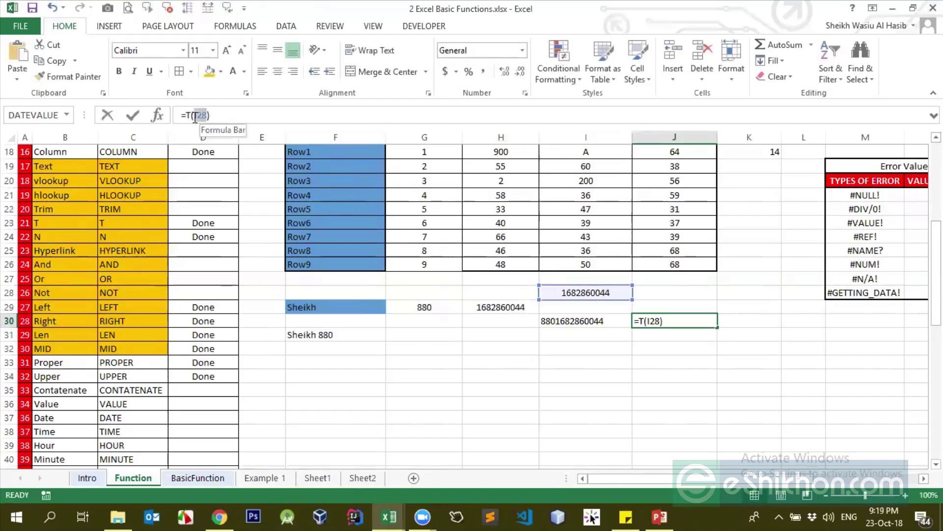
pyautogui.press('Left')
pyautogui.press('BackSpace')
pyautogui.press('BackSpace')
pyautogui.press('BackSpace')
pyautogui.click(552, 315)
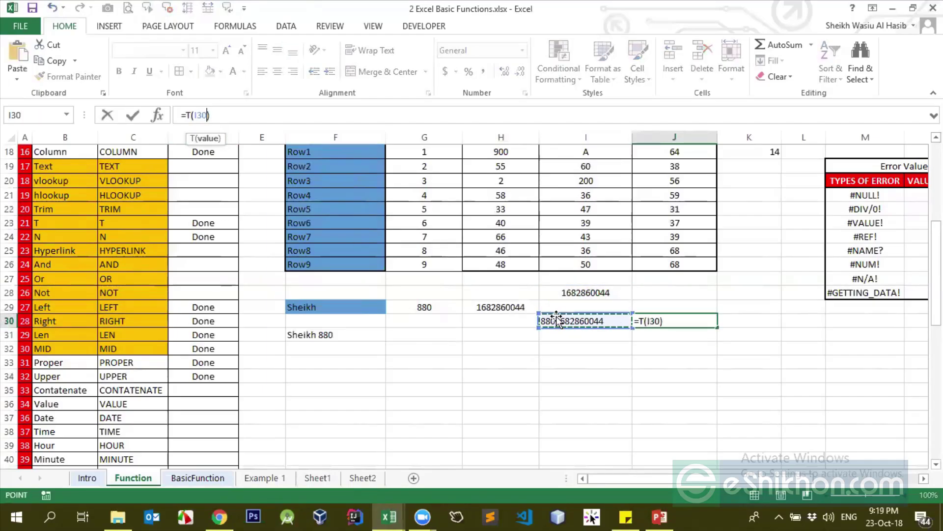
pyautogui.press('Return')
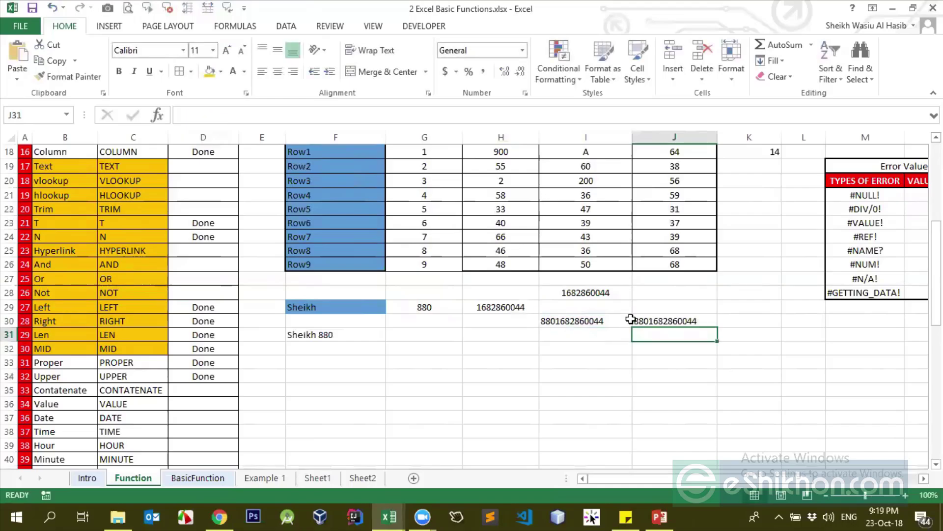
# Compare the I30 and J30 results, then mark Contatenate as Done in D35
pyautogui.click(628, 320)
pyautogui.click(638, 320)
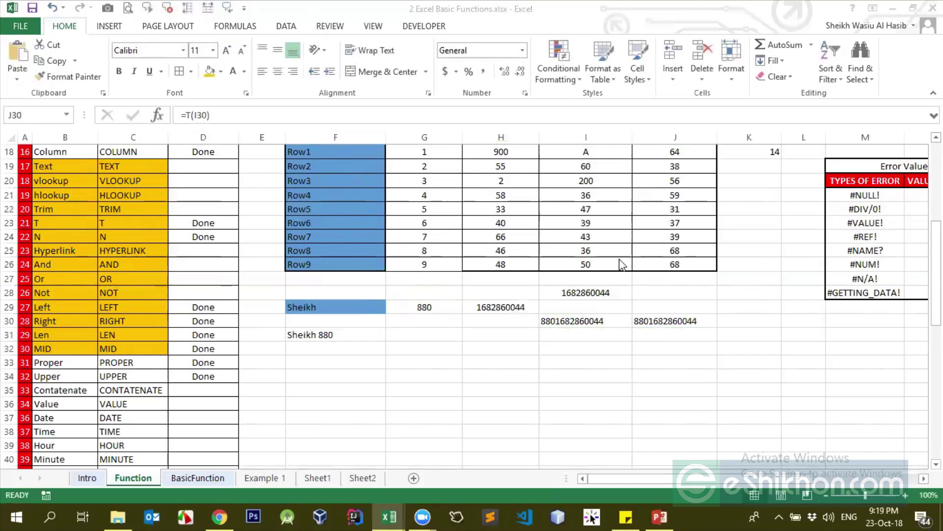
pyautogui.click(583, 320)
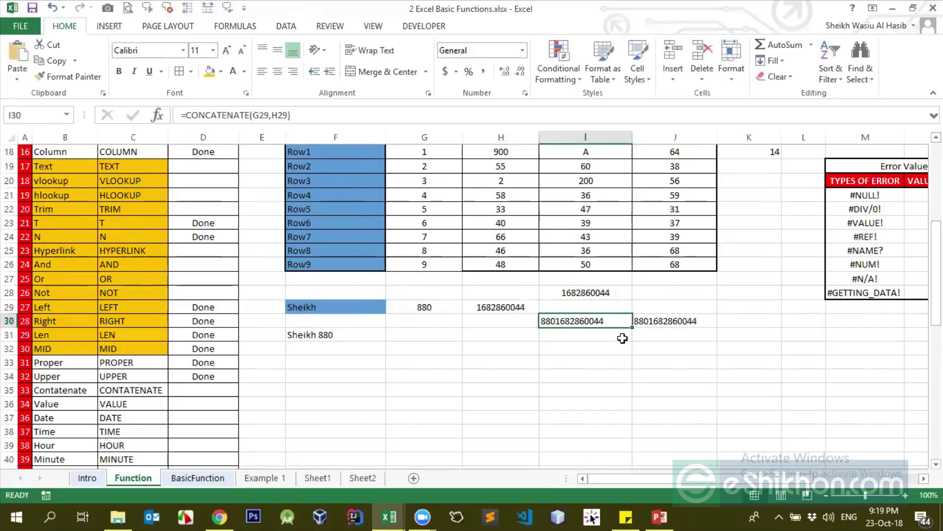
pyautogui.click(659, 319)
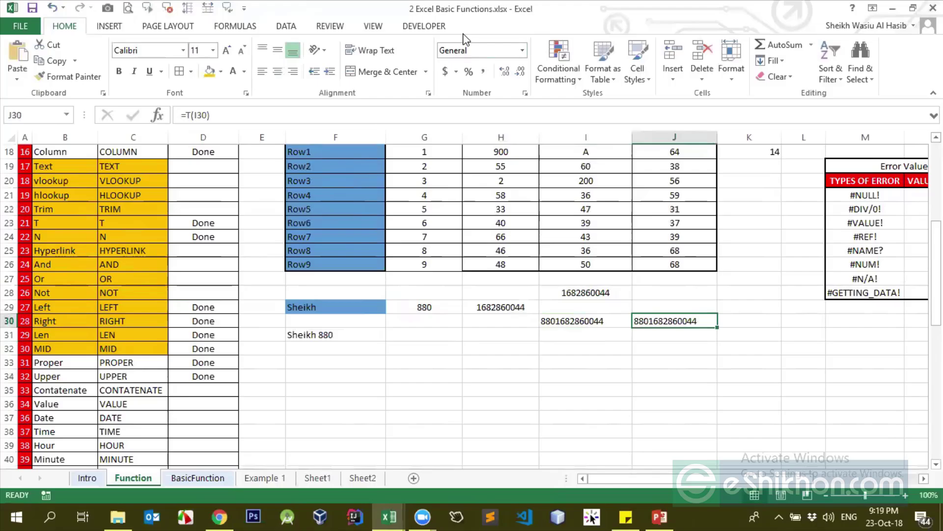
pyautogui.click(210, 389)
pyautogui.write('Done')
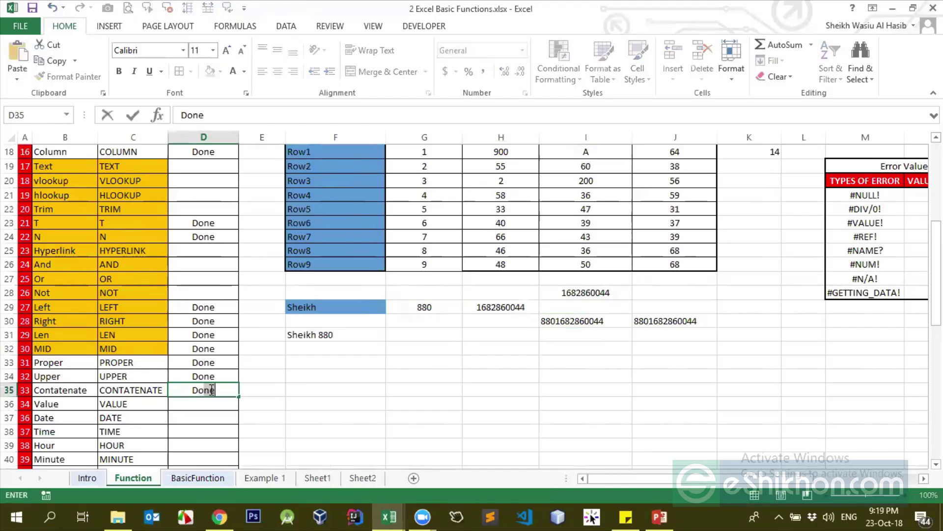
pyautogui.press('Return')
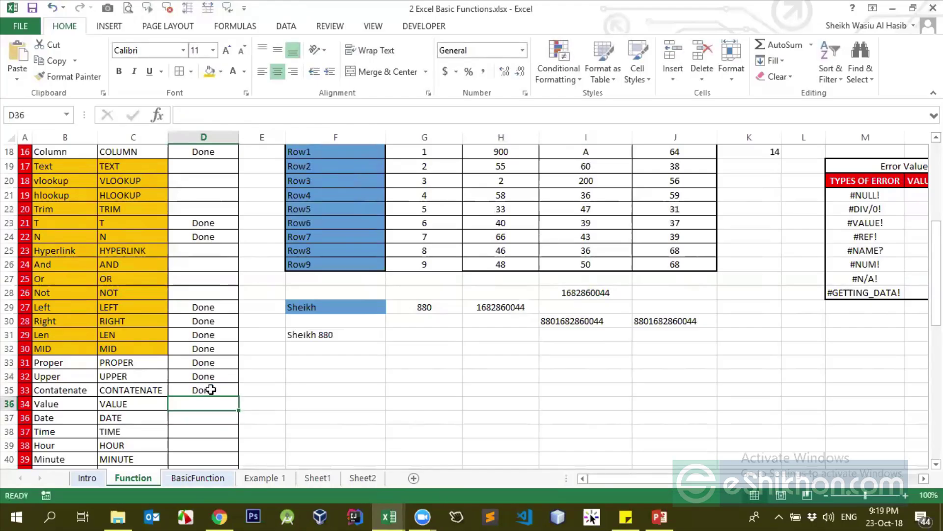
pyautogui.click(378, 365)
pyautogui.click(731, 325)
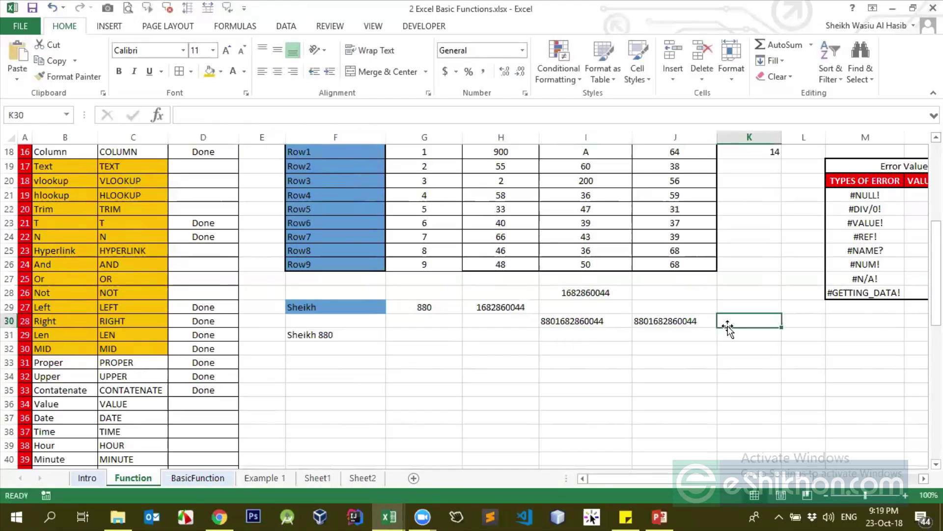
pyautogui.write('=va')
pyautogui.press('Tab')
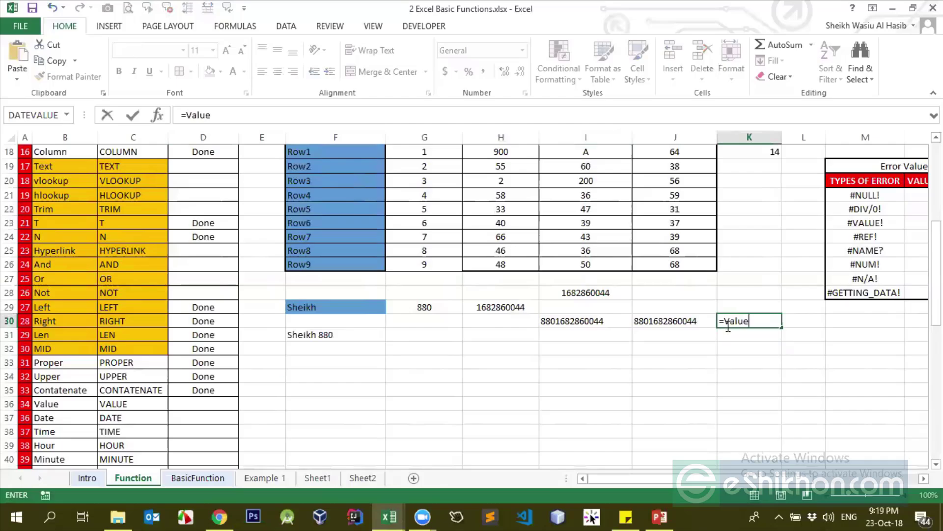
pyautogui.click(686, 316)
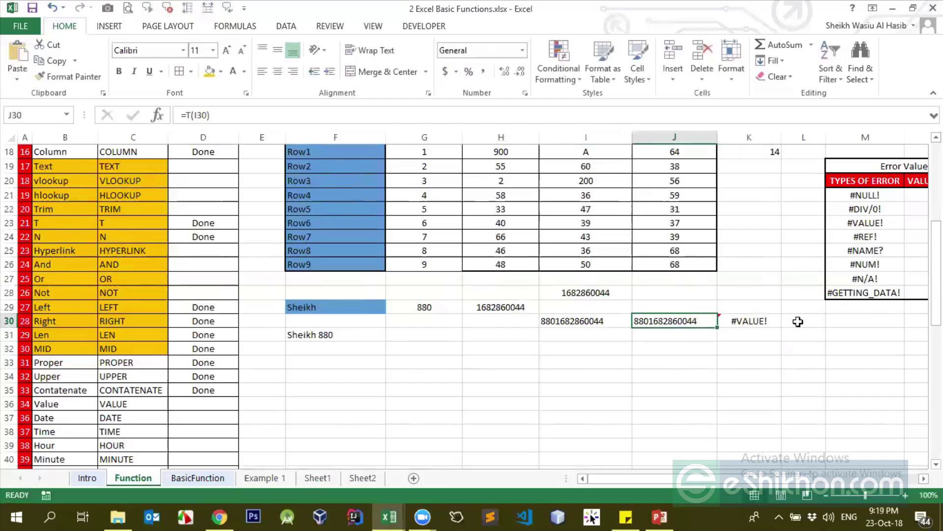
pyautogui.click(758, 323)
pyautogui.doubleClick(759, 323)
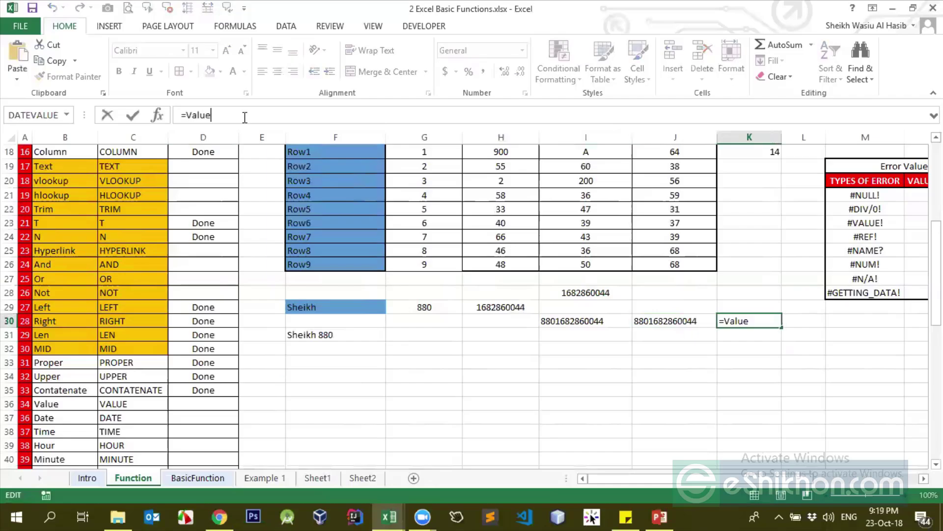
pyautogui.write('(')
pyautogui.click(668, 321)
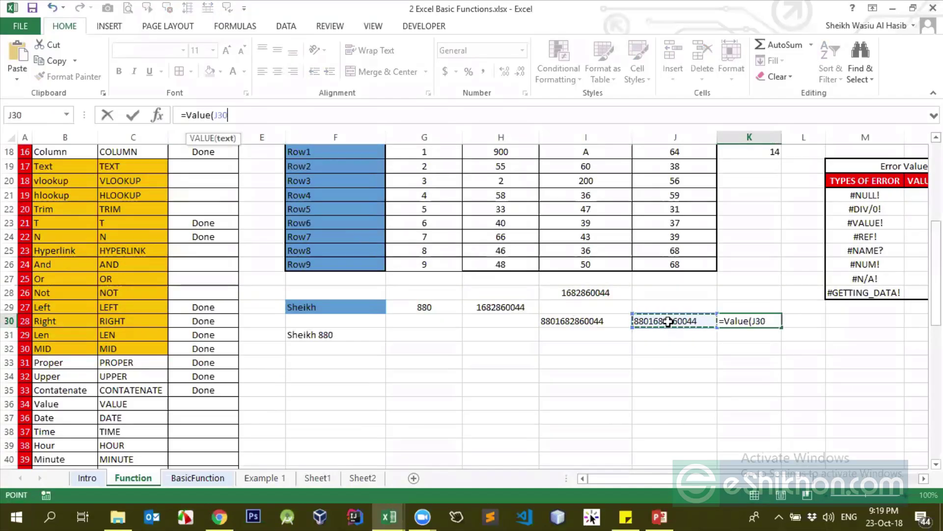
pyautogui.write(')')
pyautogui.hotkey('ctrl', 'Return')
# Test =T(K30) in K31, then clear the VALUE result from K30
pyautogui.press('Return')
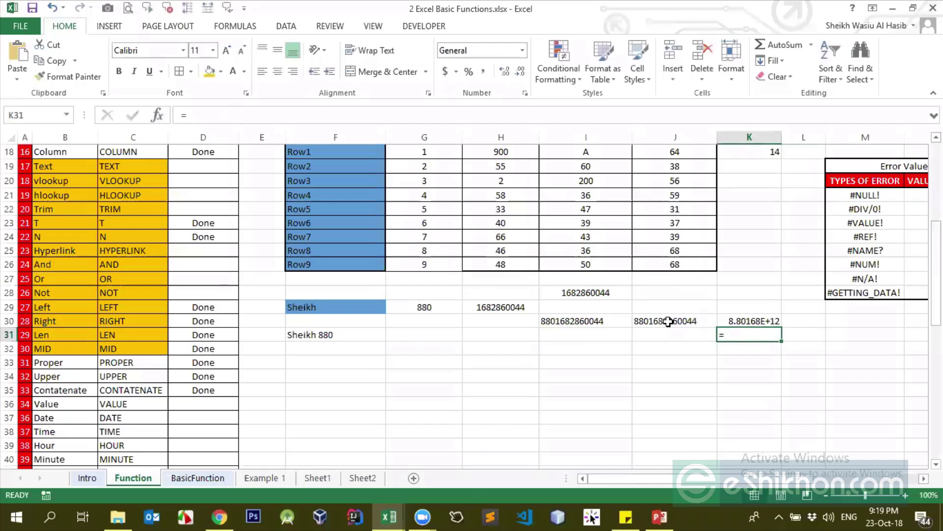
pyautogui.write('=T(')
pyautogui.press('Up')
pyautogui.write(')')
pyautogui.hotkey('ctrl', 'Return')
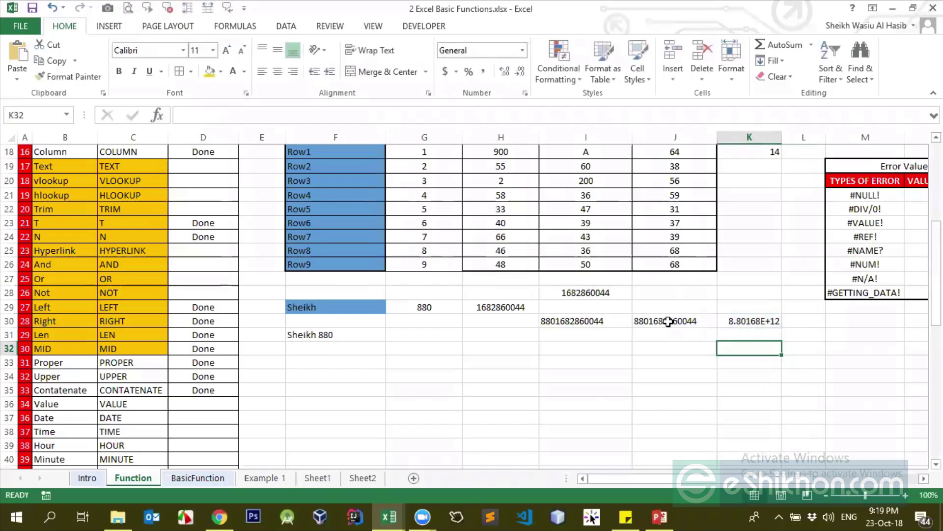
pyautogui.press('Up')
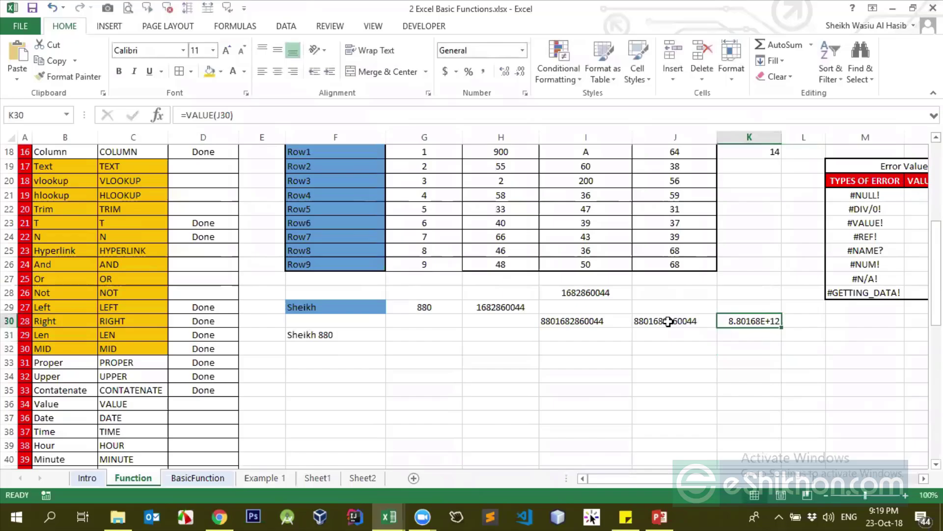
pyautogui.press('Delete')
pyautogui.click(310, 362)
pyautogui.scroll(-1, 104, 388)
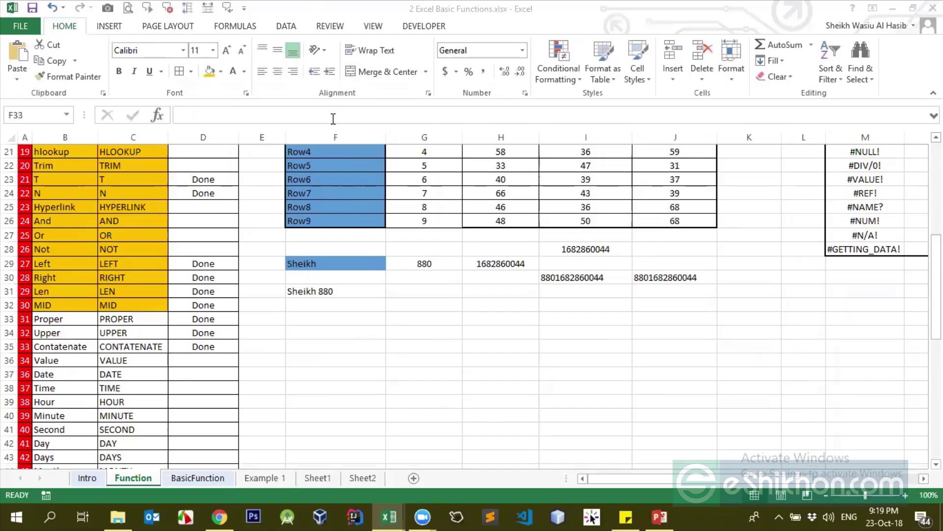
pyautogui.scroll(-3, 172, 351)
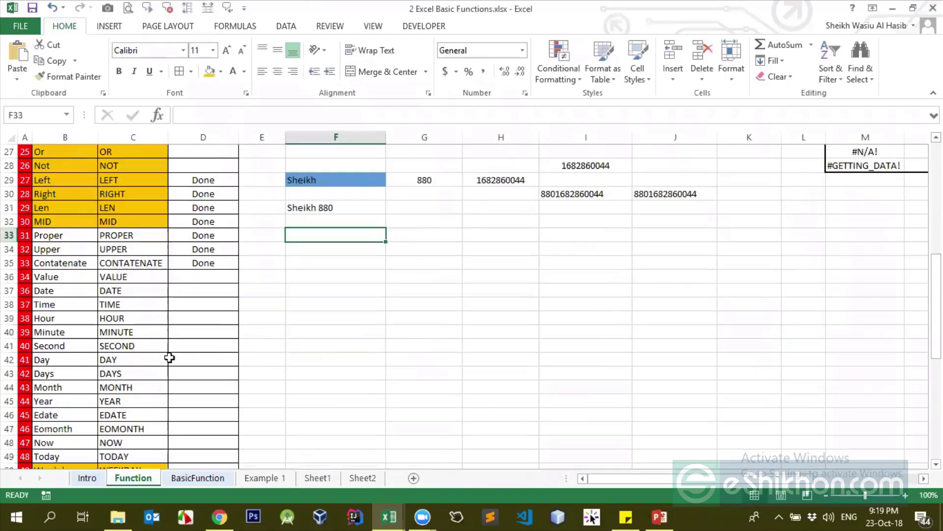
pyautogui.scroll(-2, 177, 337)
pyautogui.scroll(-3, 174, 333)
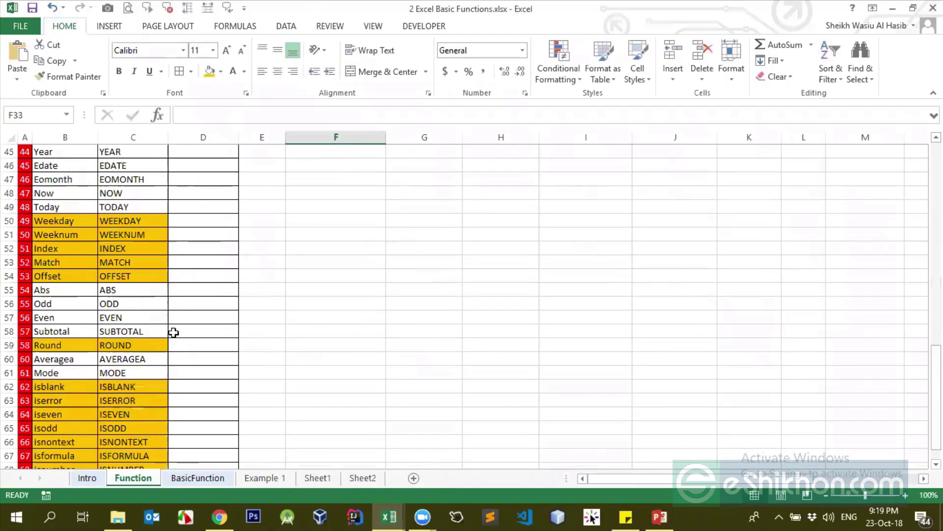
pyautogui.scroll(8, 173, 332)
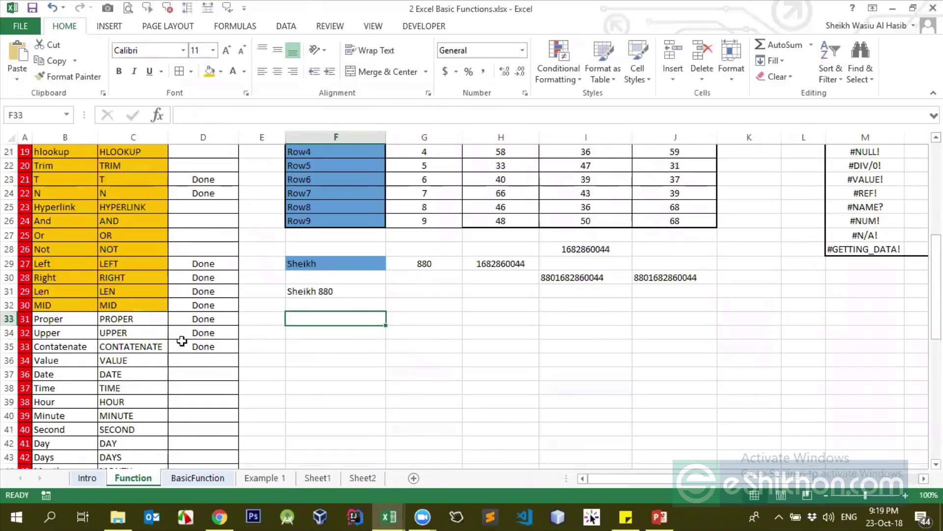
pyautogui.click(203, 344)
pyautogui.moveTo(205, 262); pyautogui.dragTo(209, 354)
pyautogui.scroll(-6, 209, 354)
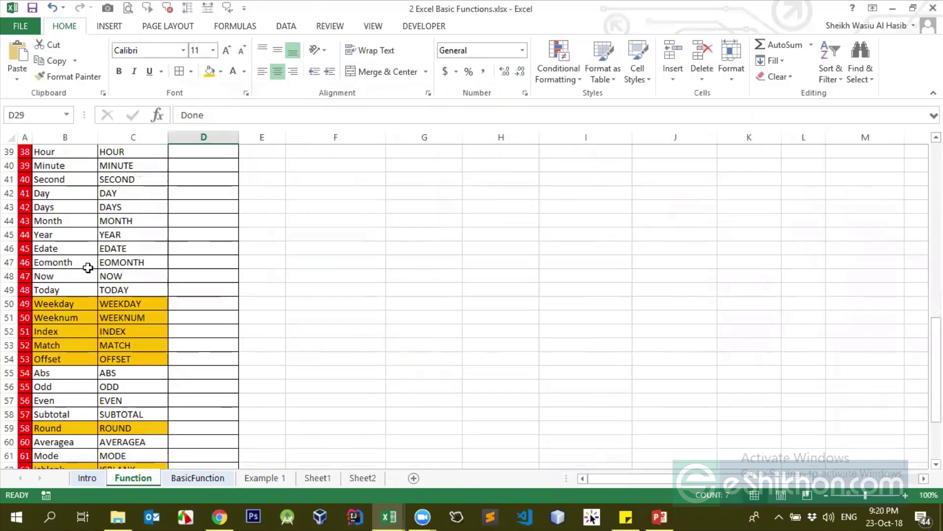
pyautogui.scroll(1, 88, 267)
pyautogui.scroll(1, 88, 268)
pyautogui.scroll(-3, 86, 267)
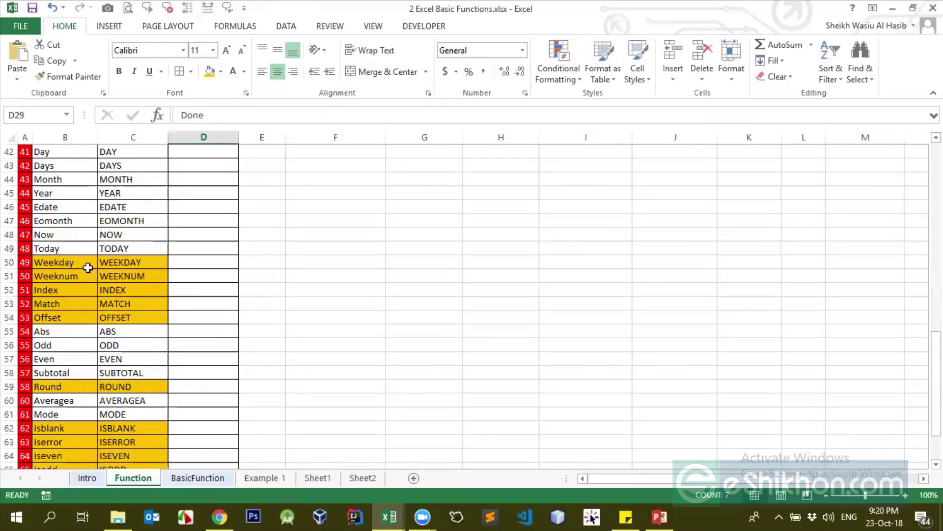
pyautogui.click(154, 249)
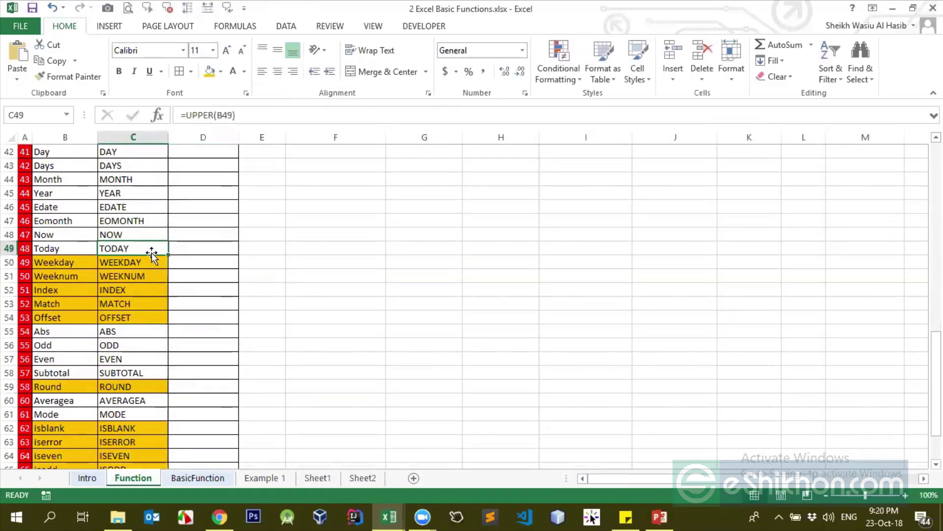
pyautogui.scroll(3, 176, 252)
pyautogui.scroll(4, 177, 253)
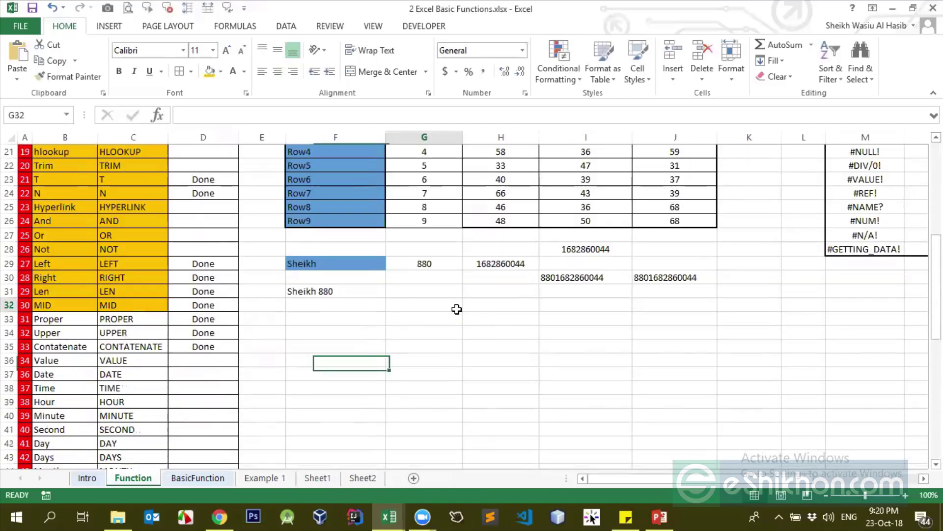
pyautogui.click(379, 319)
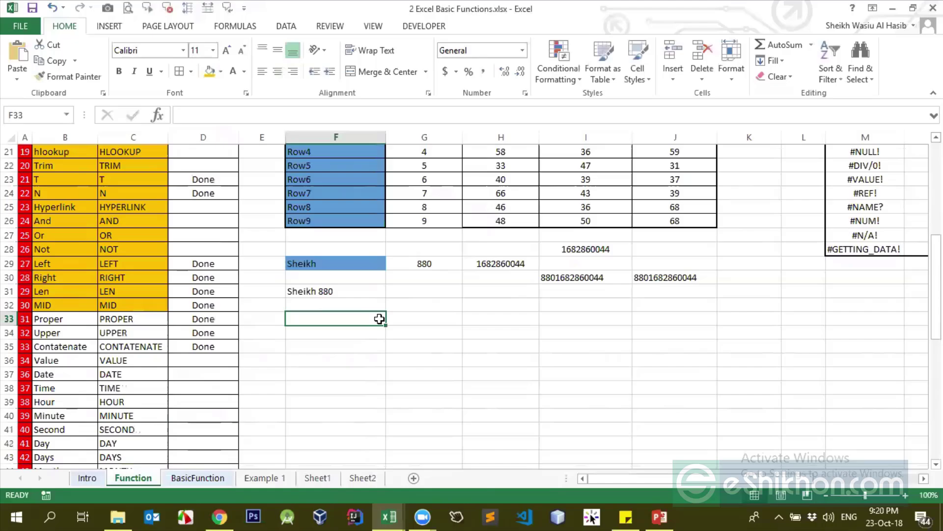
# Insert today's date 23-10-18 into F33 and H32 using Ctrl+;
pyautogui.hotkey('ctrl', ';')
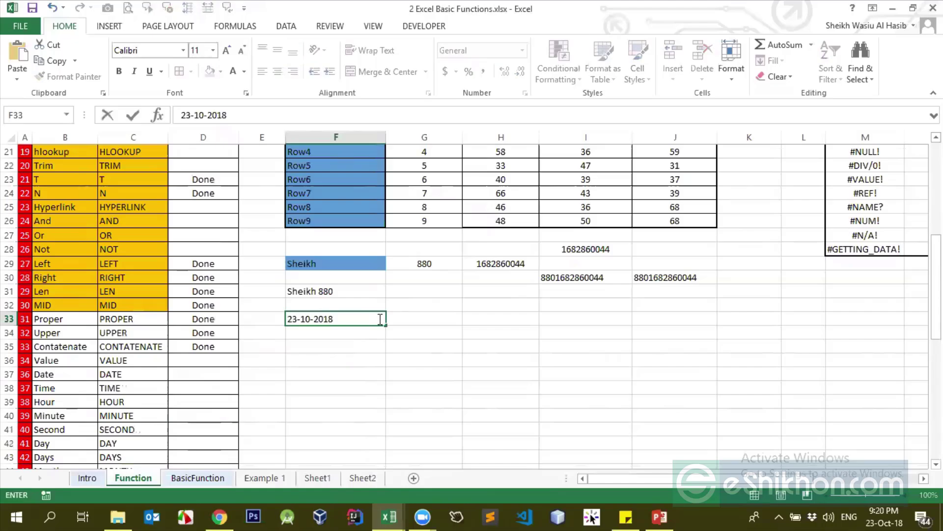
pyautogui.press('Return')
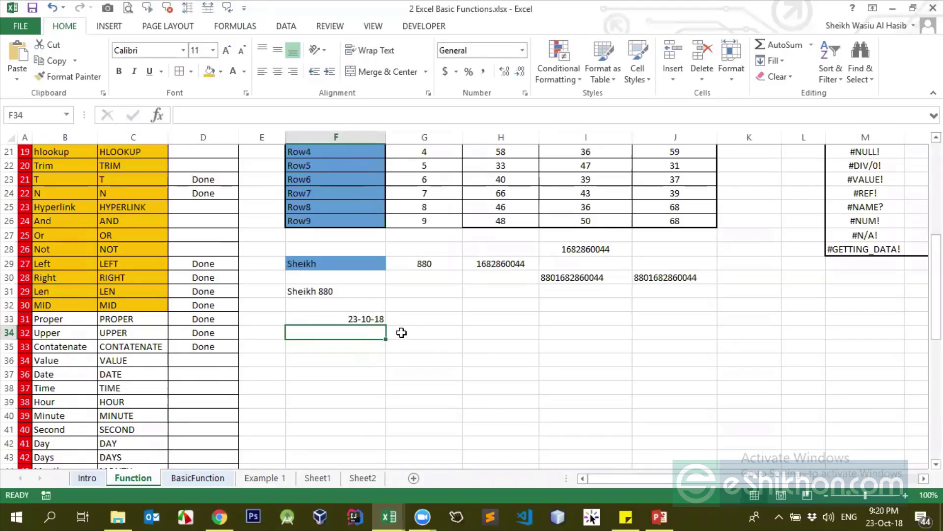
pyautogui.click(376, 320)
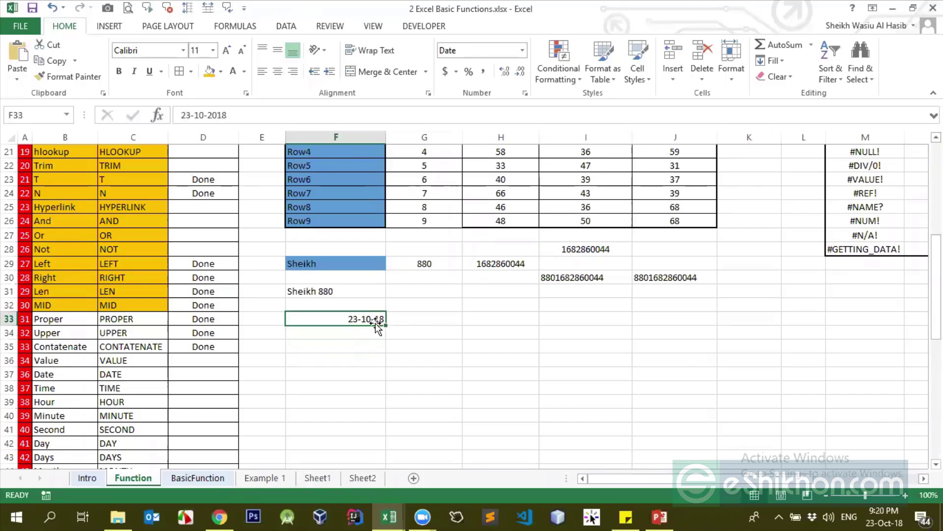
pyautogui.click(501, 307)
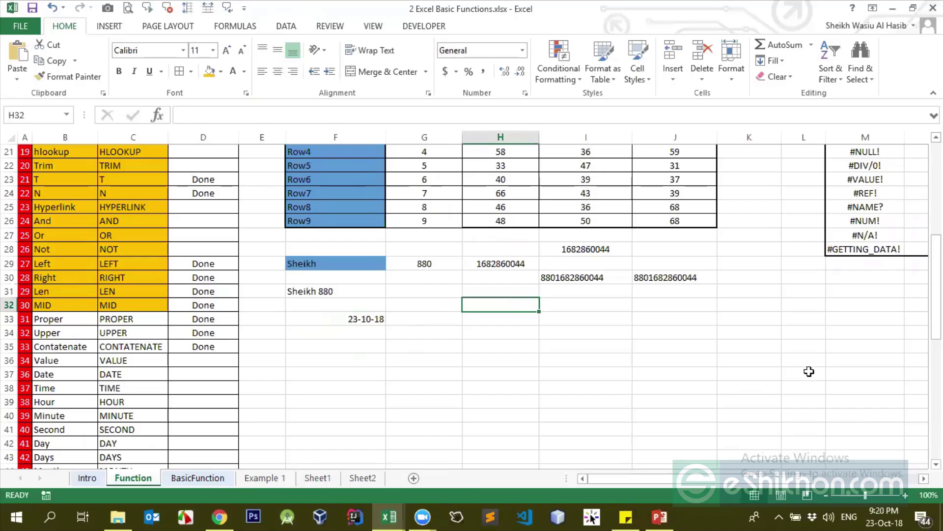
pyautogui.hotkey('ctrl', ';')
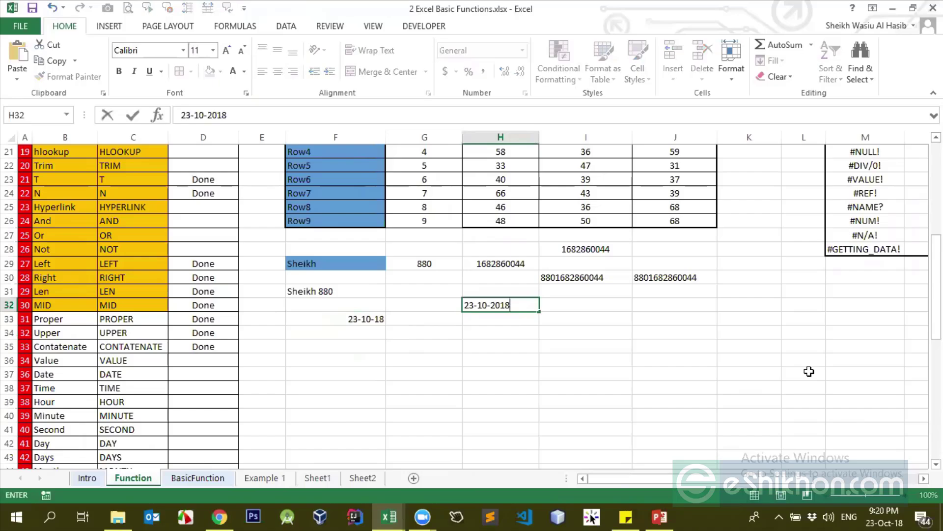
pyautogui.press('Return')
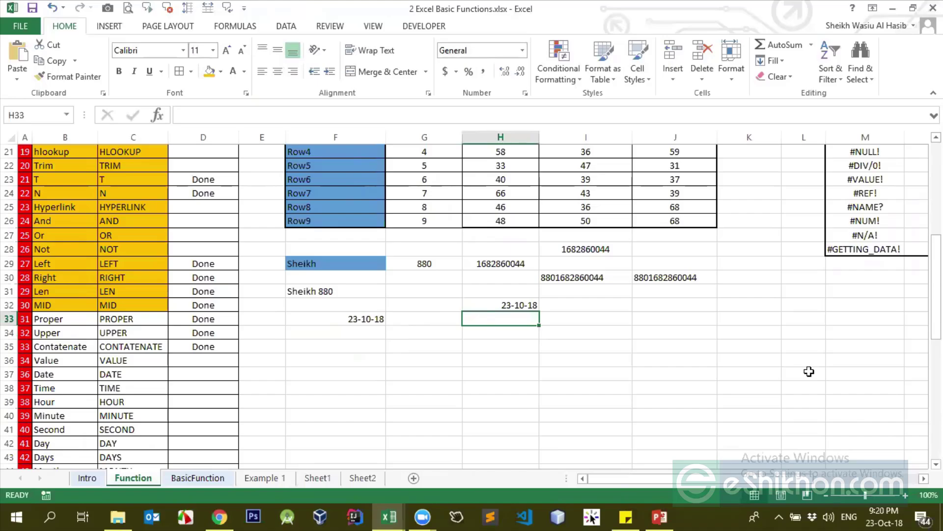
# Insert the current time 9:20 PM into H33 using Ctrl+Shift+;
pyautogui.hotkey('ctrl', 'shift', ';')
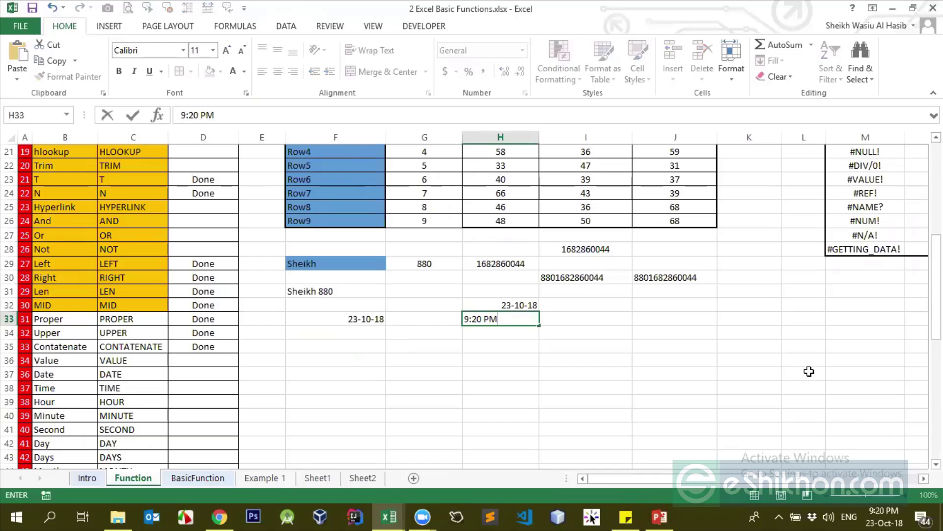
pyautogui.press('Return')
pyautogui.press('Up')
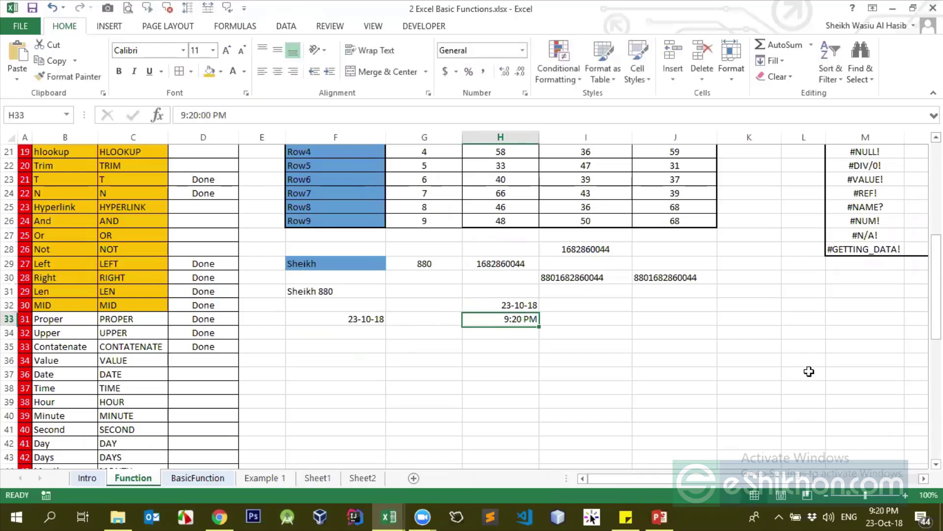
pyautogui.press('Up')
pyautogui.press('Down')
pyautogui.press('Up')
# Add shortcut notes 'ctrl+;' in I32 and 'ctrl+shift+;' in I33
pyautogui.press('Right')
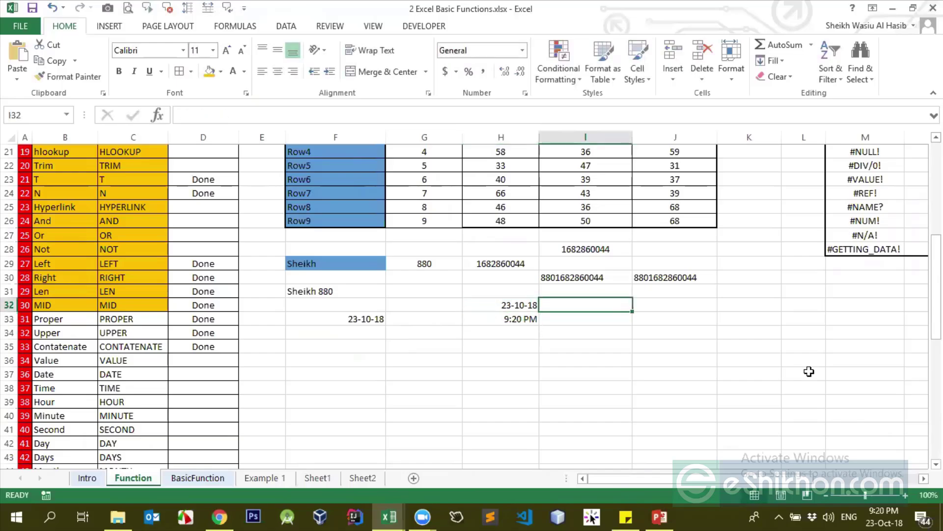
pyautogui.write('ctr')
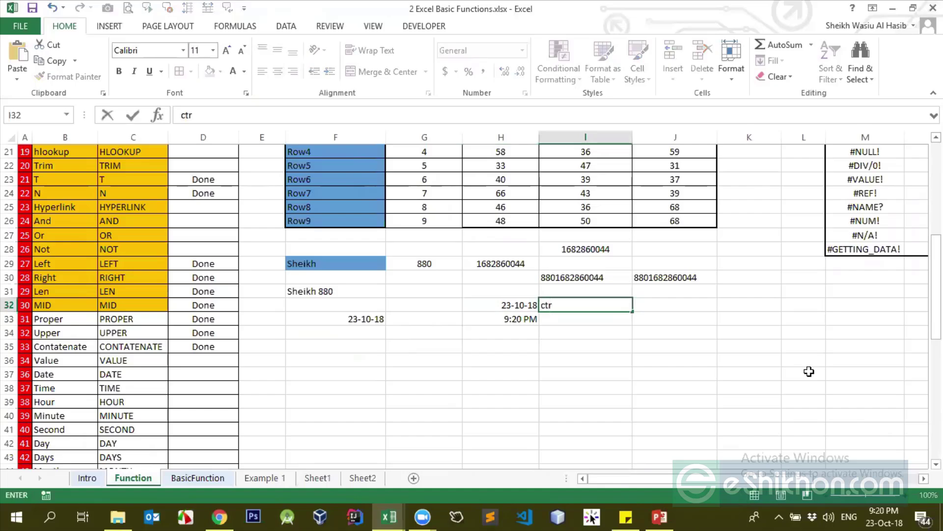
pyautogui.write('l+;')
pyautogui.press('Return')
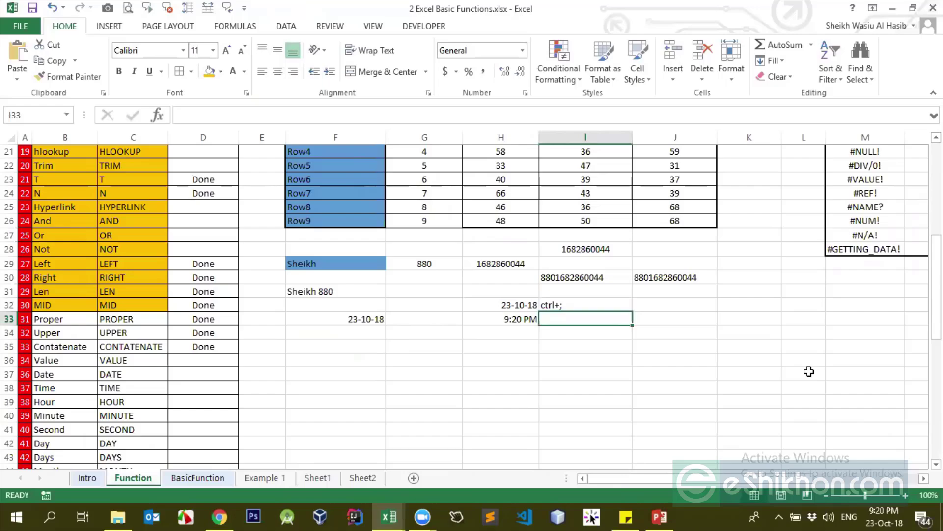
pyautogui.write('ctrl+s')
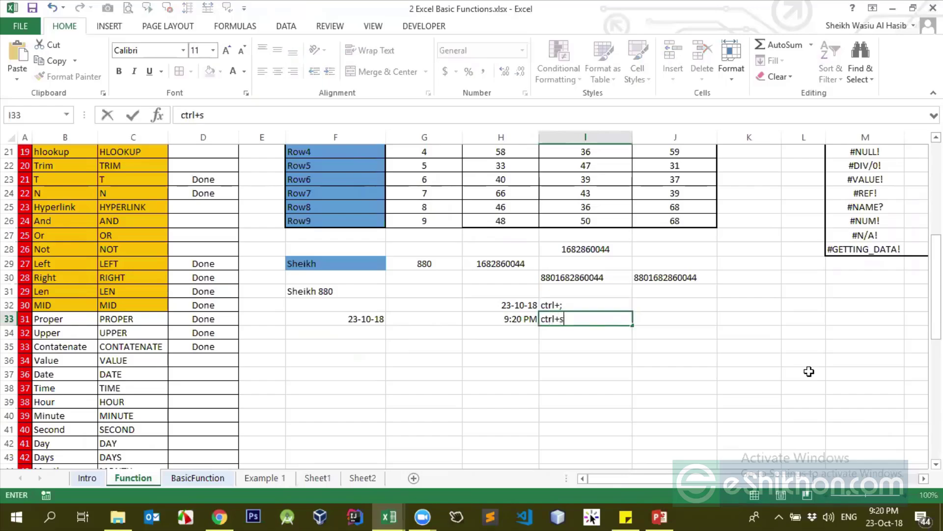
pyautogui.write('hift+;')
pyautogui.press('Return')
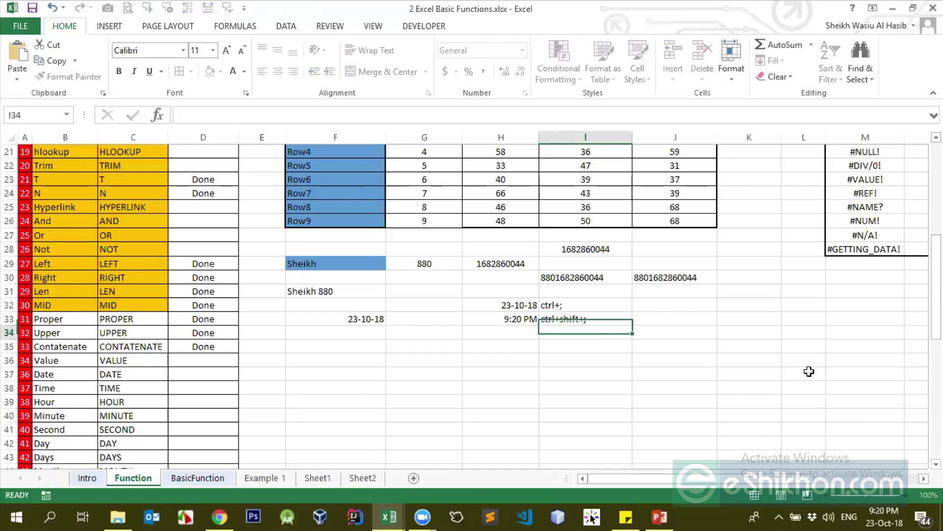
pyautogui.press('Up')
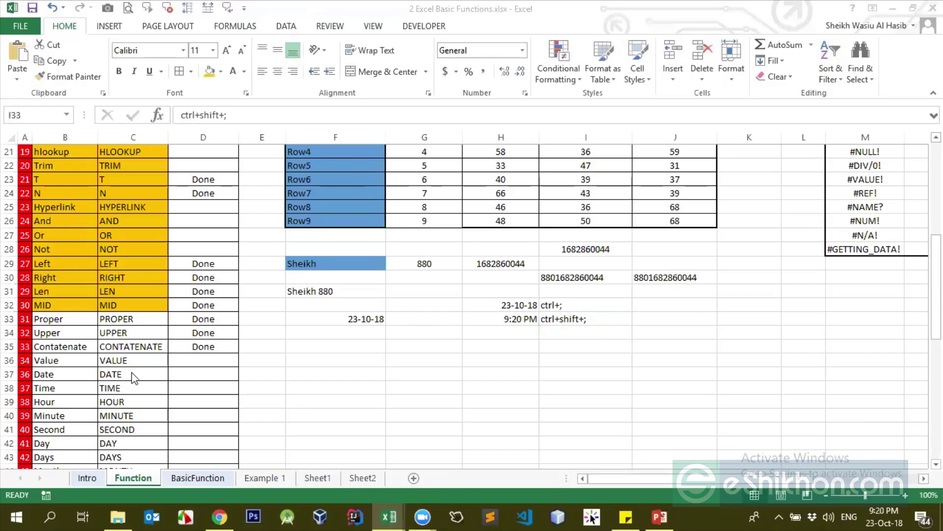
pyautogui.scroll(-7, 132, 376)
pyautogui.click(151, 341)
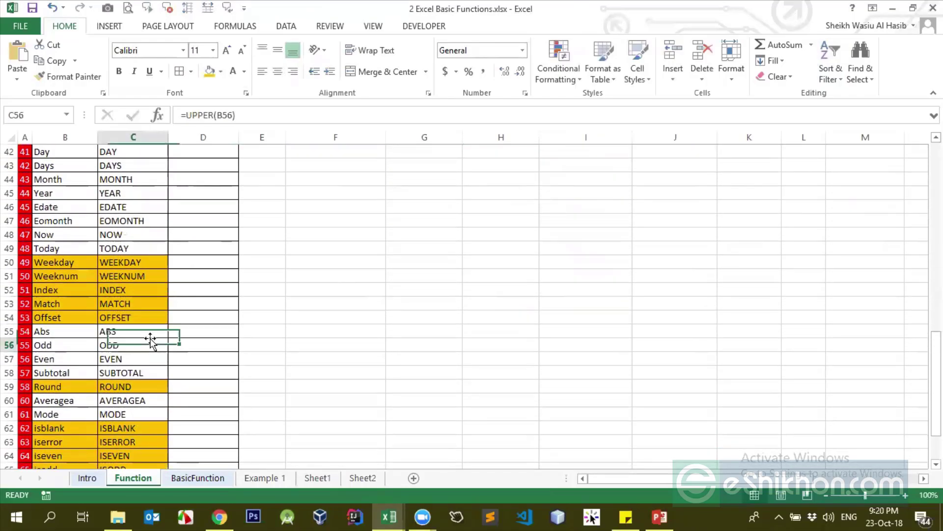
pyautogui.click(172, 344)
pyautogui.click(55, 342)
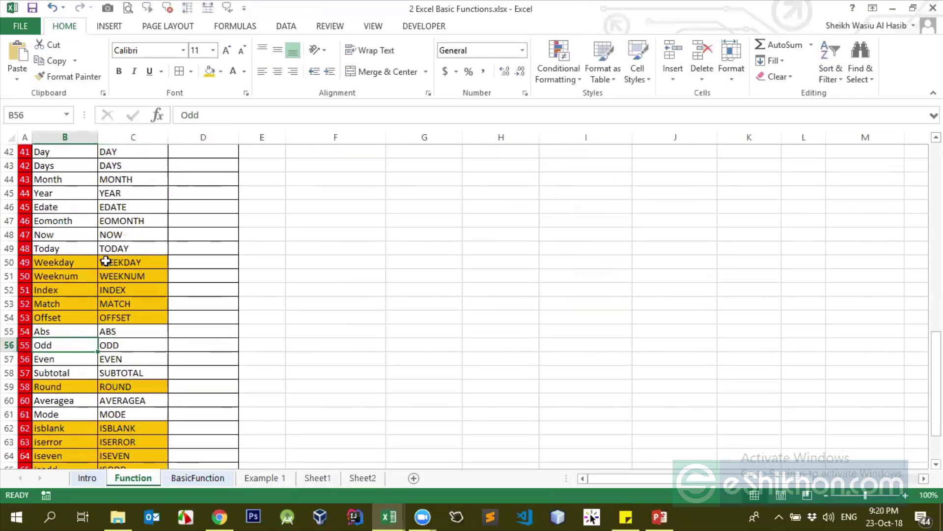
pyautogui.click(145, 243)
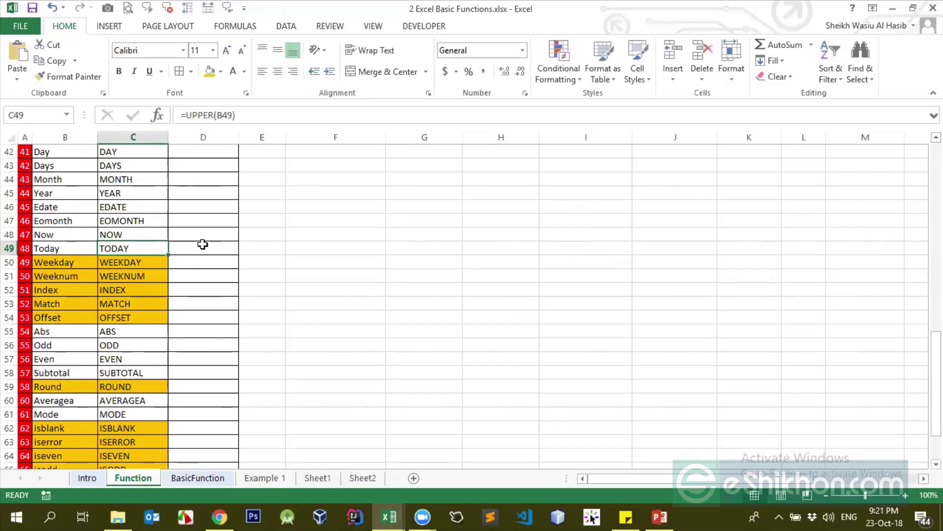
pyautogui.click(259, 248)
pyautogui.write('=da')
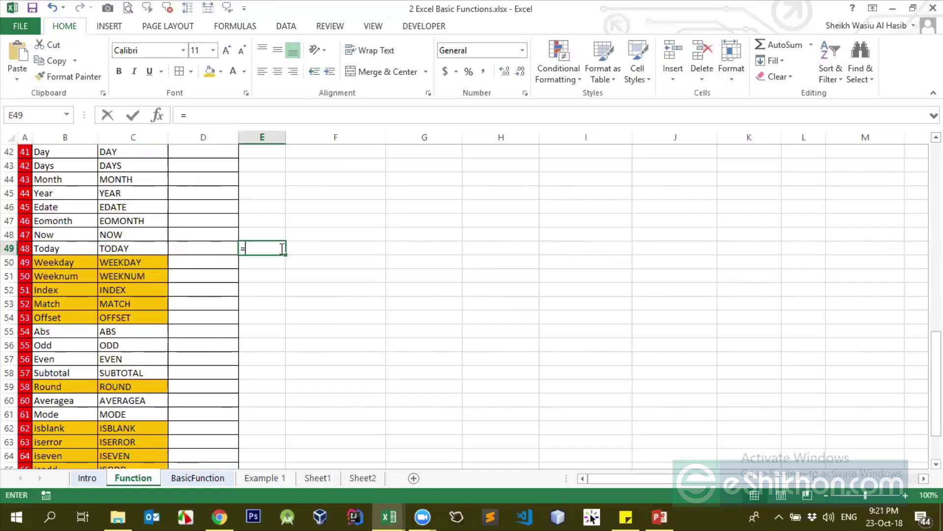
pyautogui.press('BackSpace')
pyautogui.press('BackSpace')
pyautogui.write('toda')
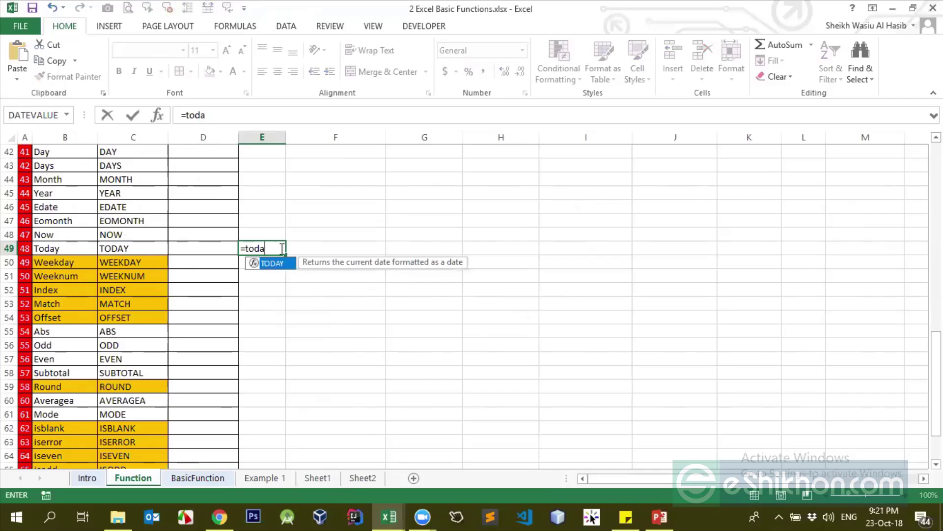
pyautogui.press('Tab')
pyautogui.write(')')
pyautogui.hotkey('ctrl', 'Return')
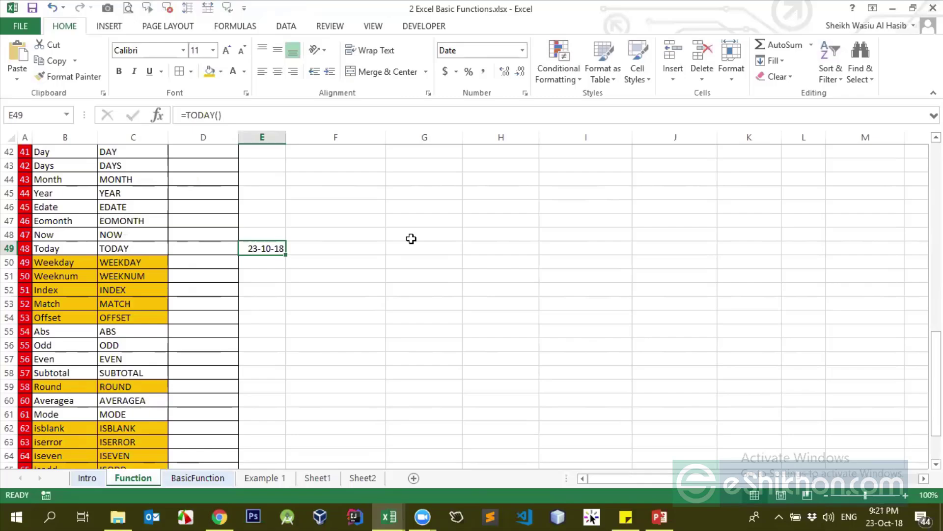
pyautogui.press('Delete')
pyautogui.scroll(8, 221, 296)
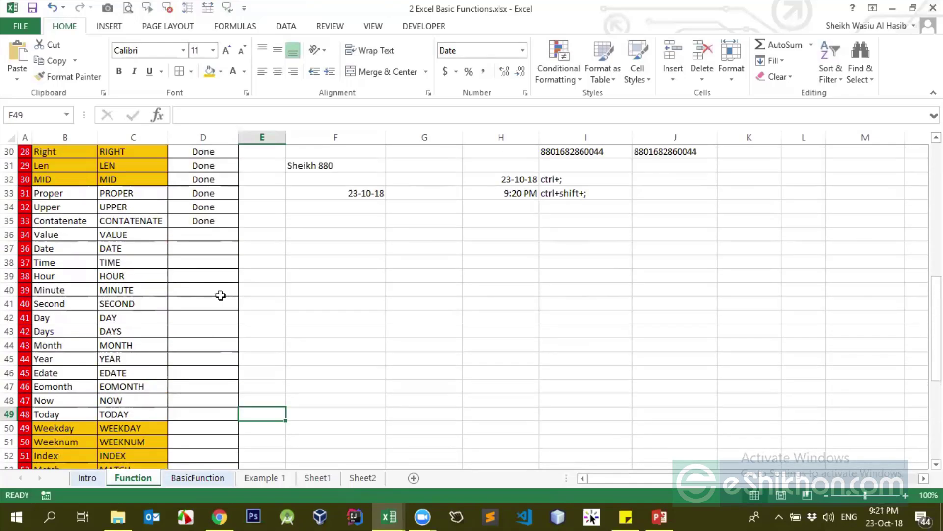
pyautogui.click(211, 296)
pyautogui.scroll(-2, 205, 313)
pyautogui.scroll(-1, 205, 313)
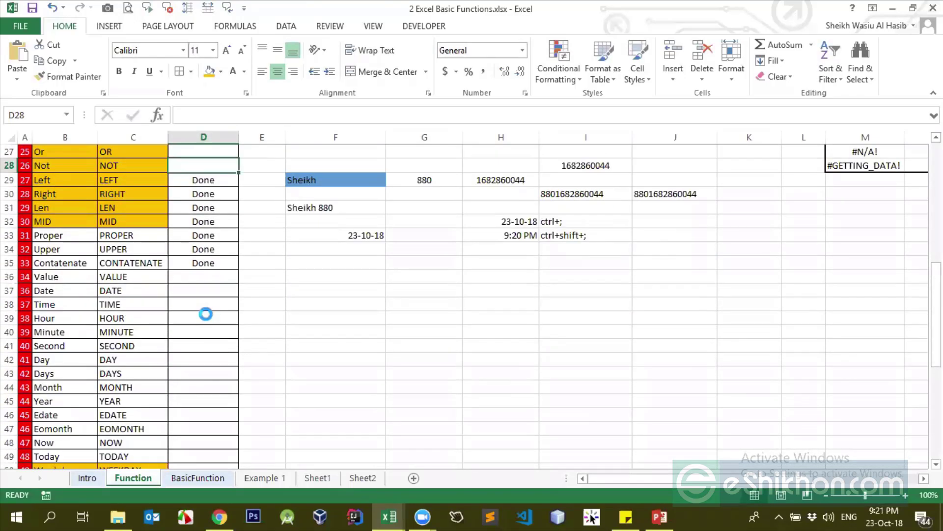